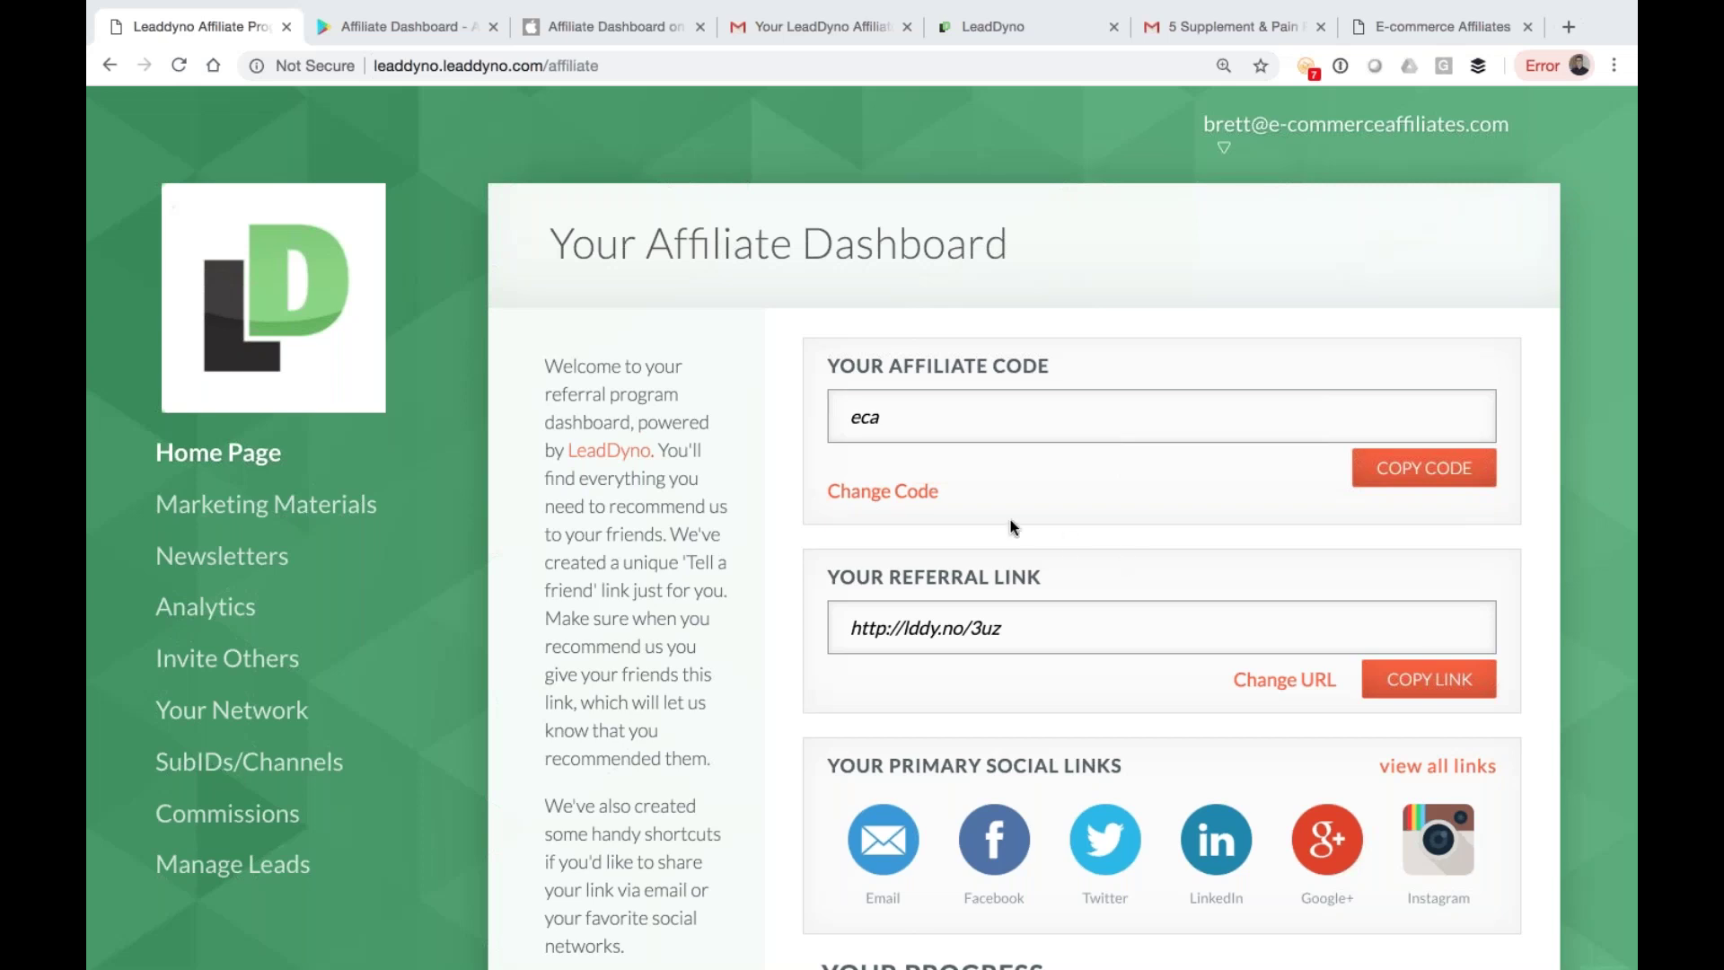
Step: Bring up the Facebook share post for the affiliate-advice article, then the prefilled tweet with its lddy.no link
scroll(948, 442, down, 3)
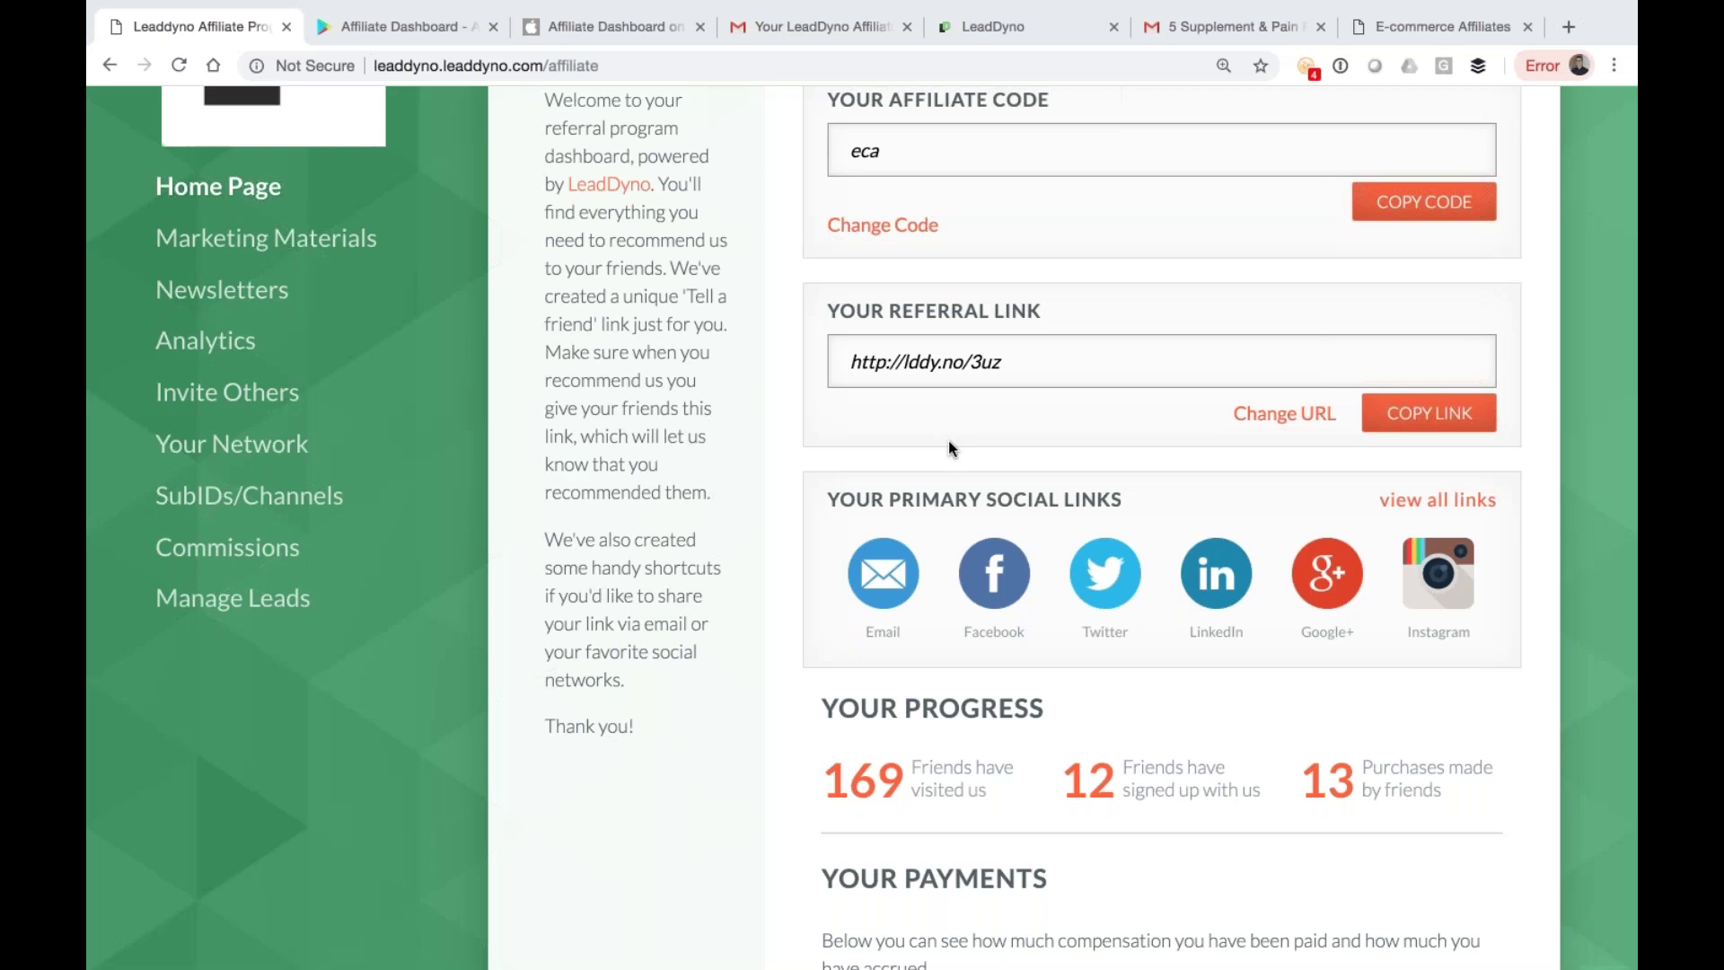
scroll(948, 440, up, 3)
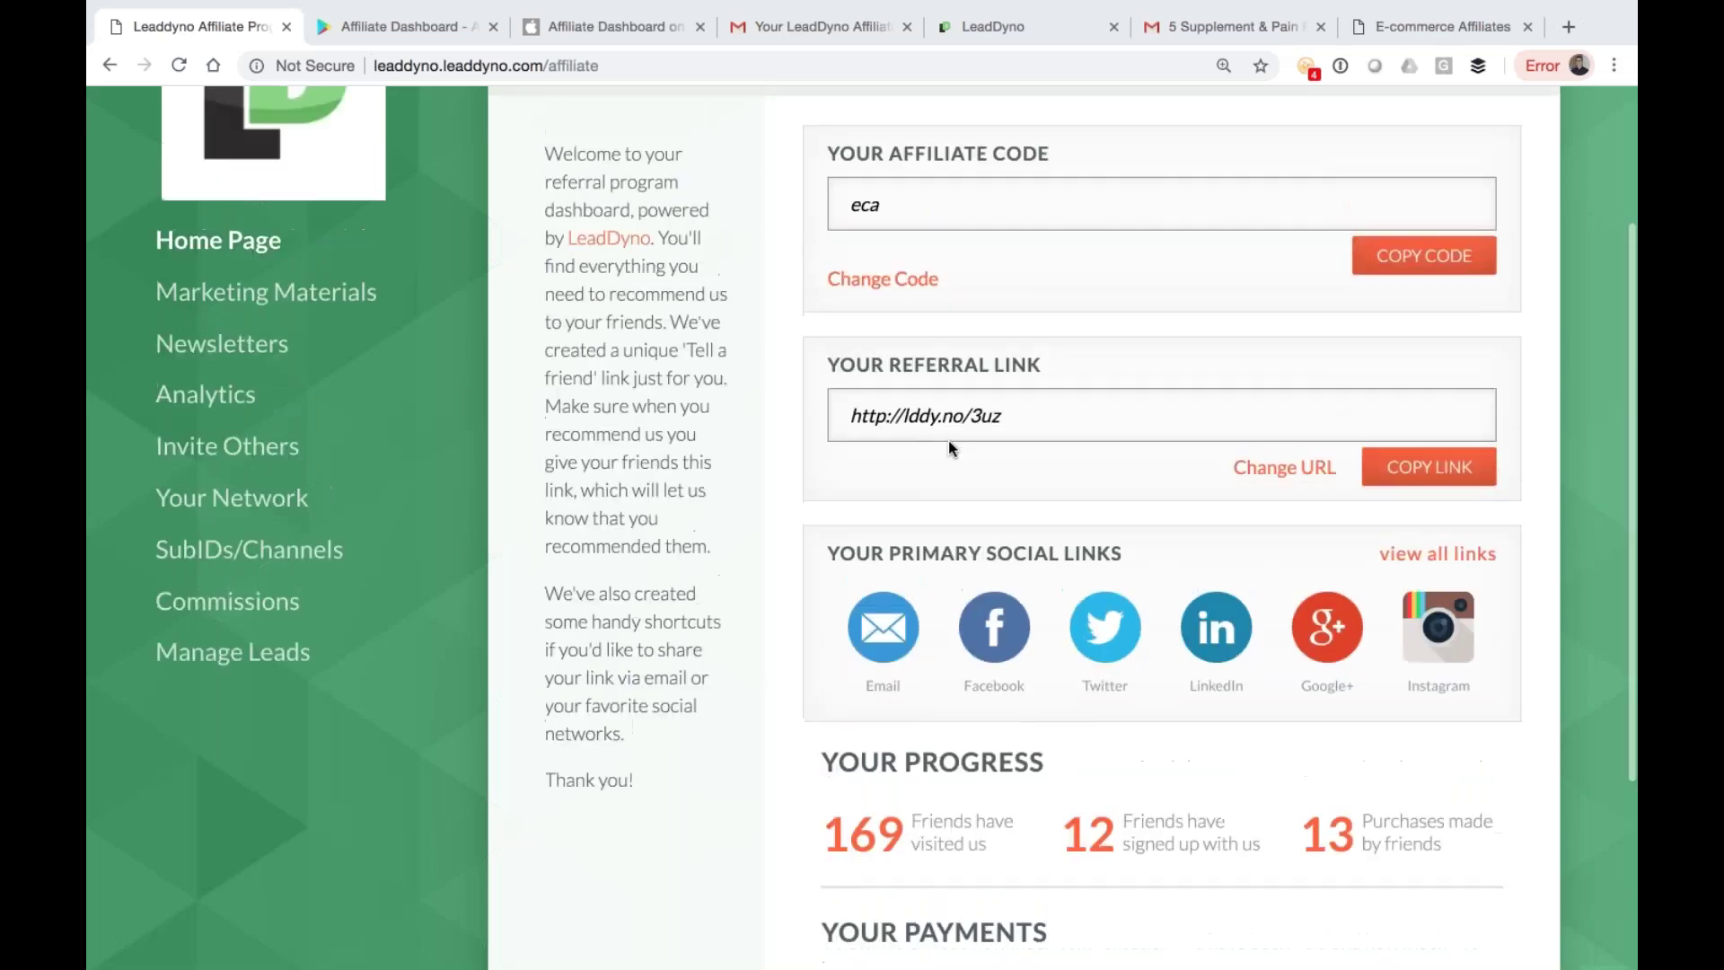
scroll(948, 440, down, 2)
click(997, 642)
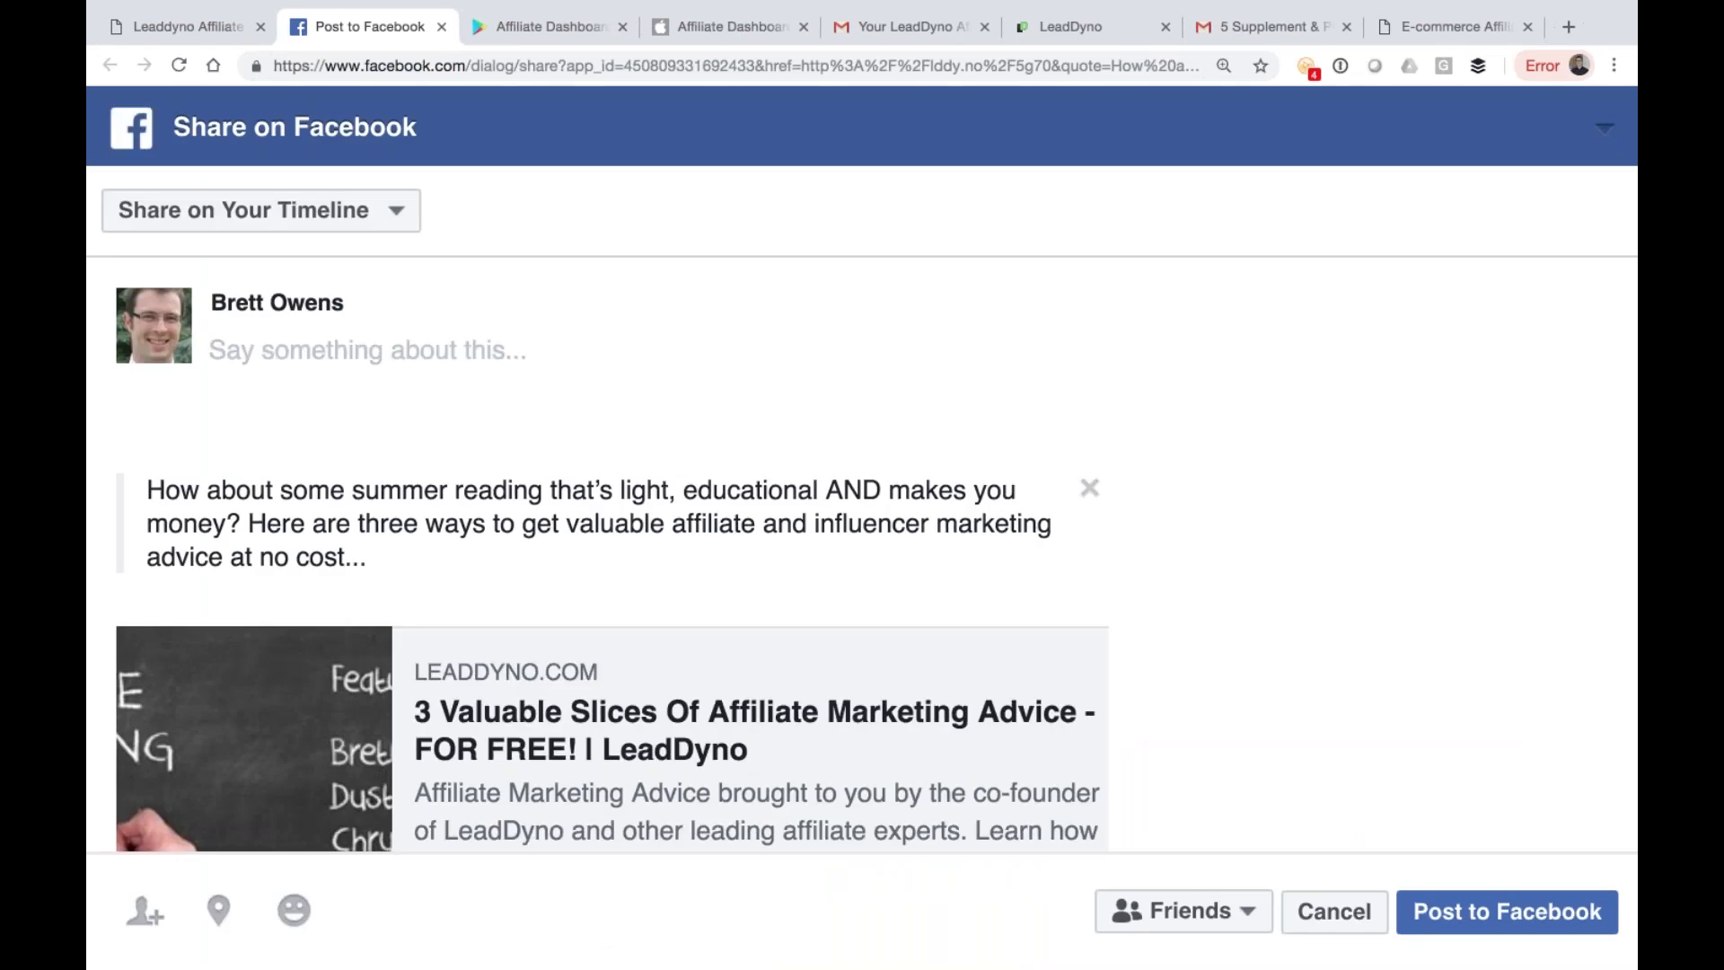
scroll(862, 494, down, 1)
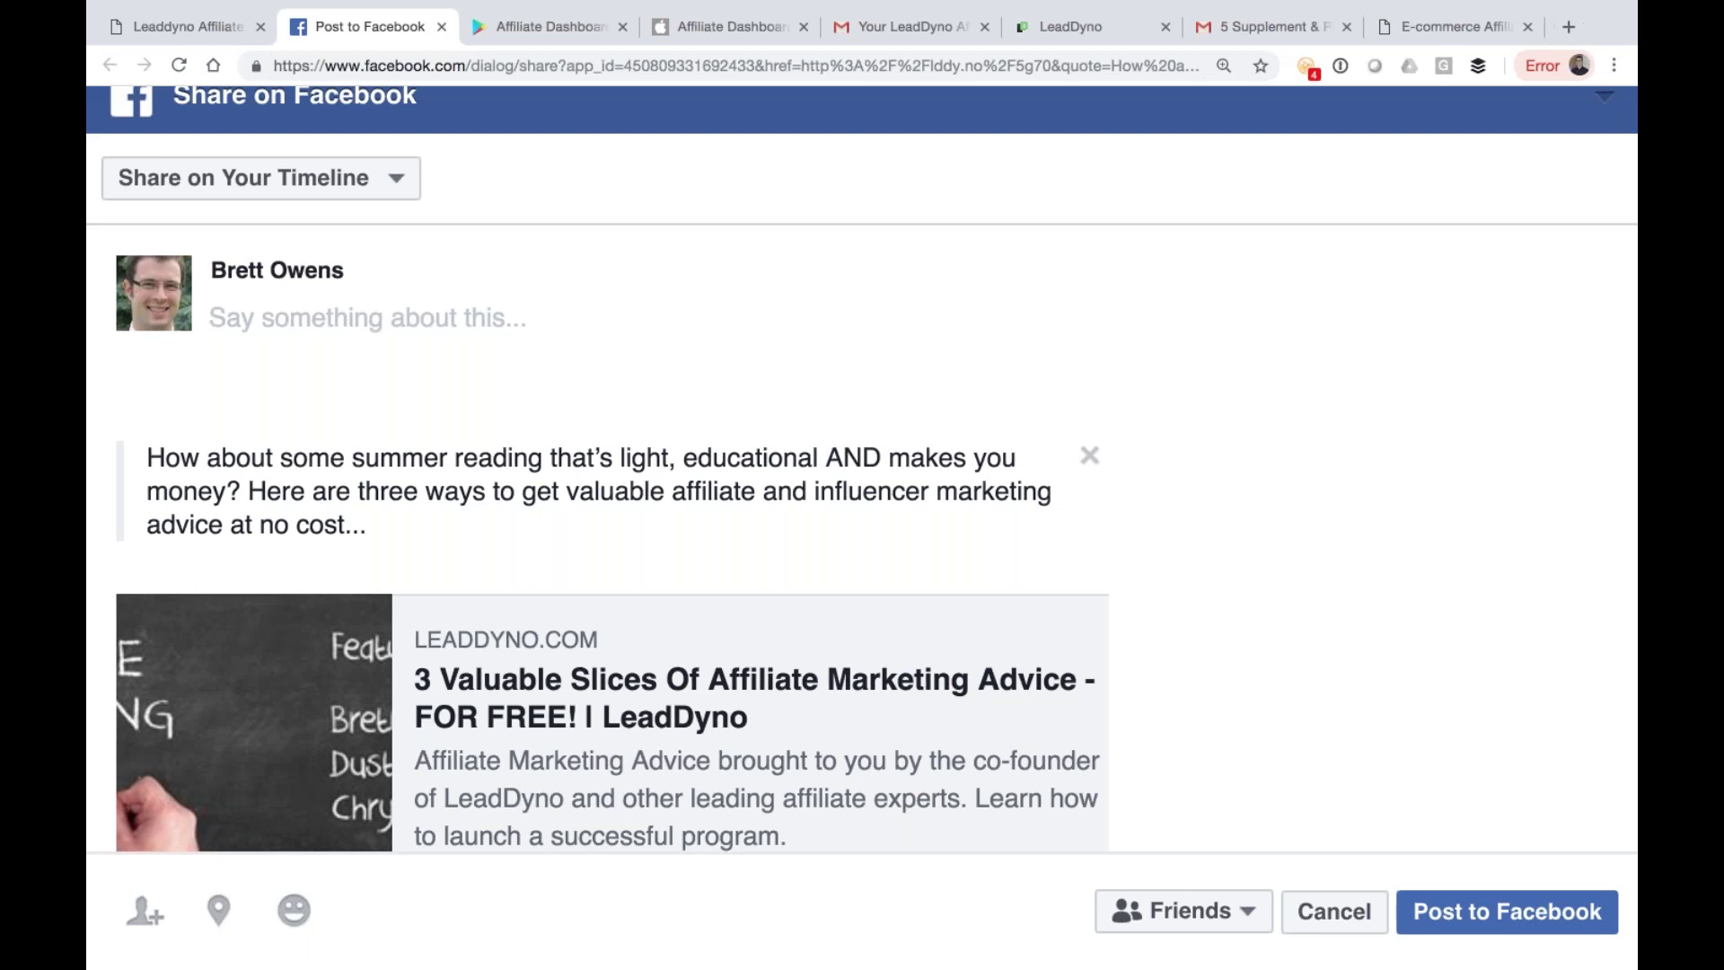
scroll(862, 512, up, 1)
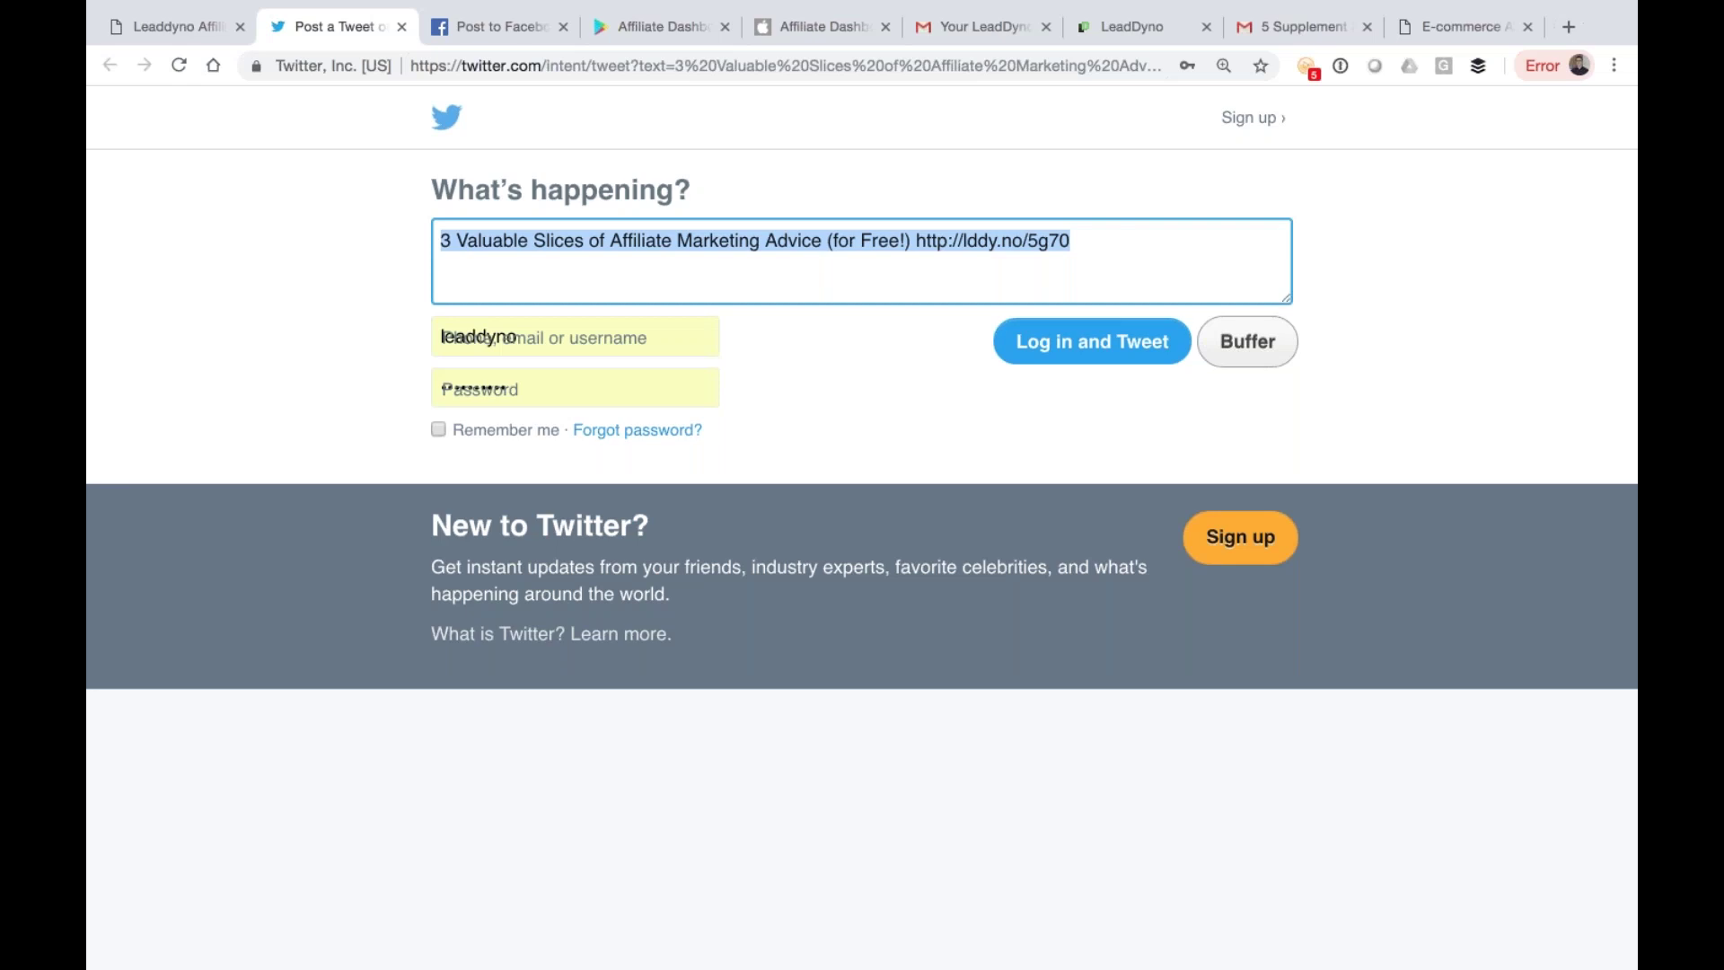
Step: Return from the prefilled tweet to the LeadDyno affiliate dashboard tab
click(183, 41)
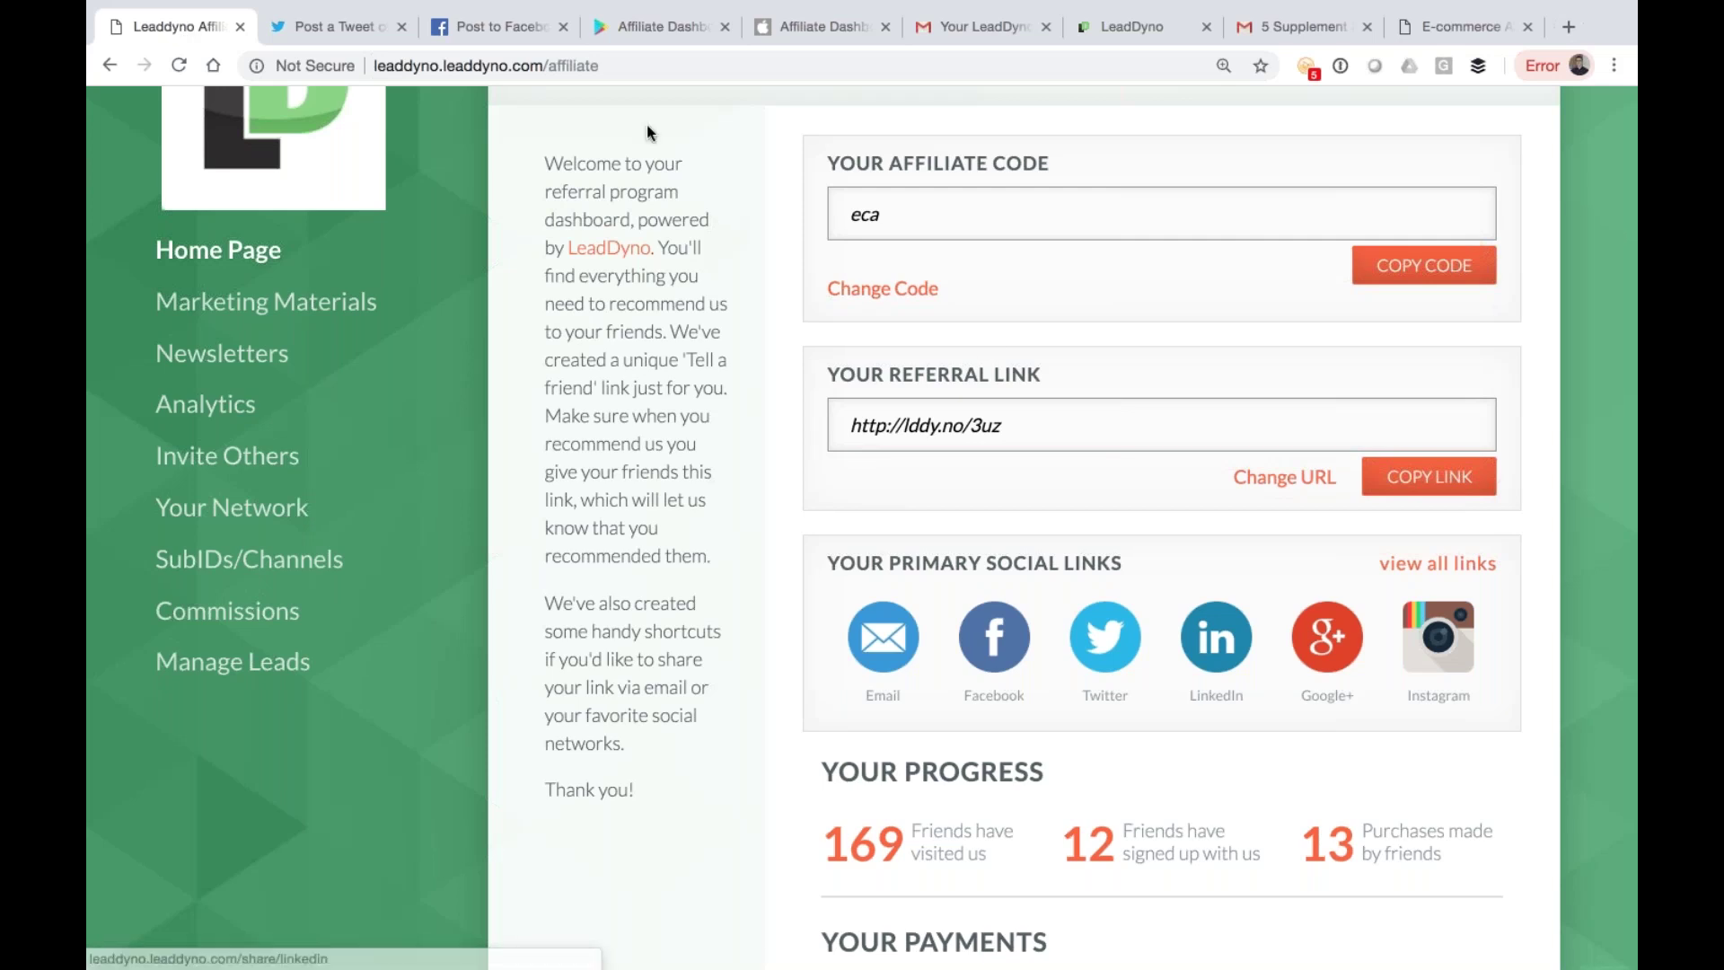
Step: View the Leaddyno, LLC Affiliate Dashboard app listing on Google Play, then go back to the dashboard
click(643, 28)
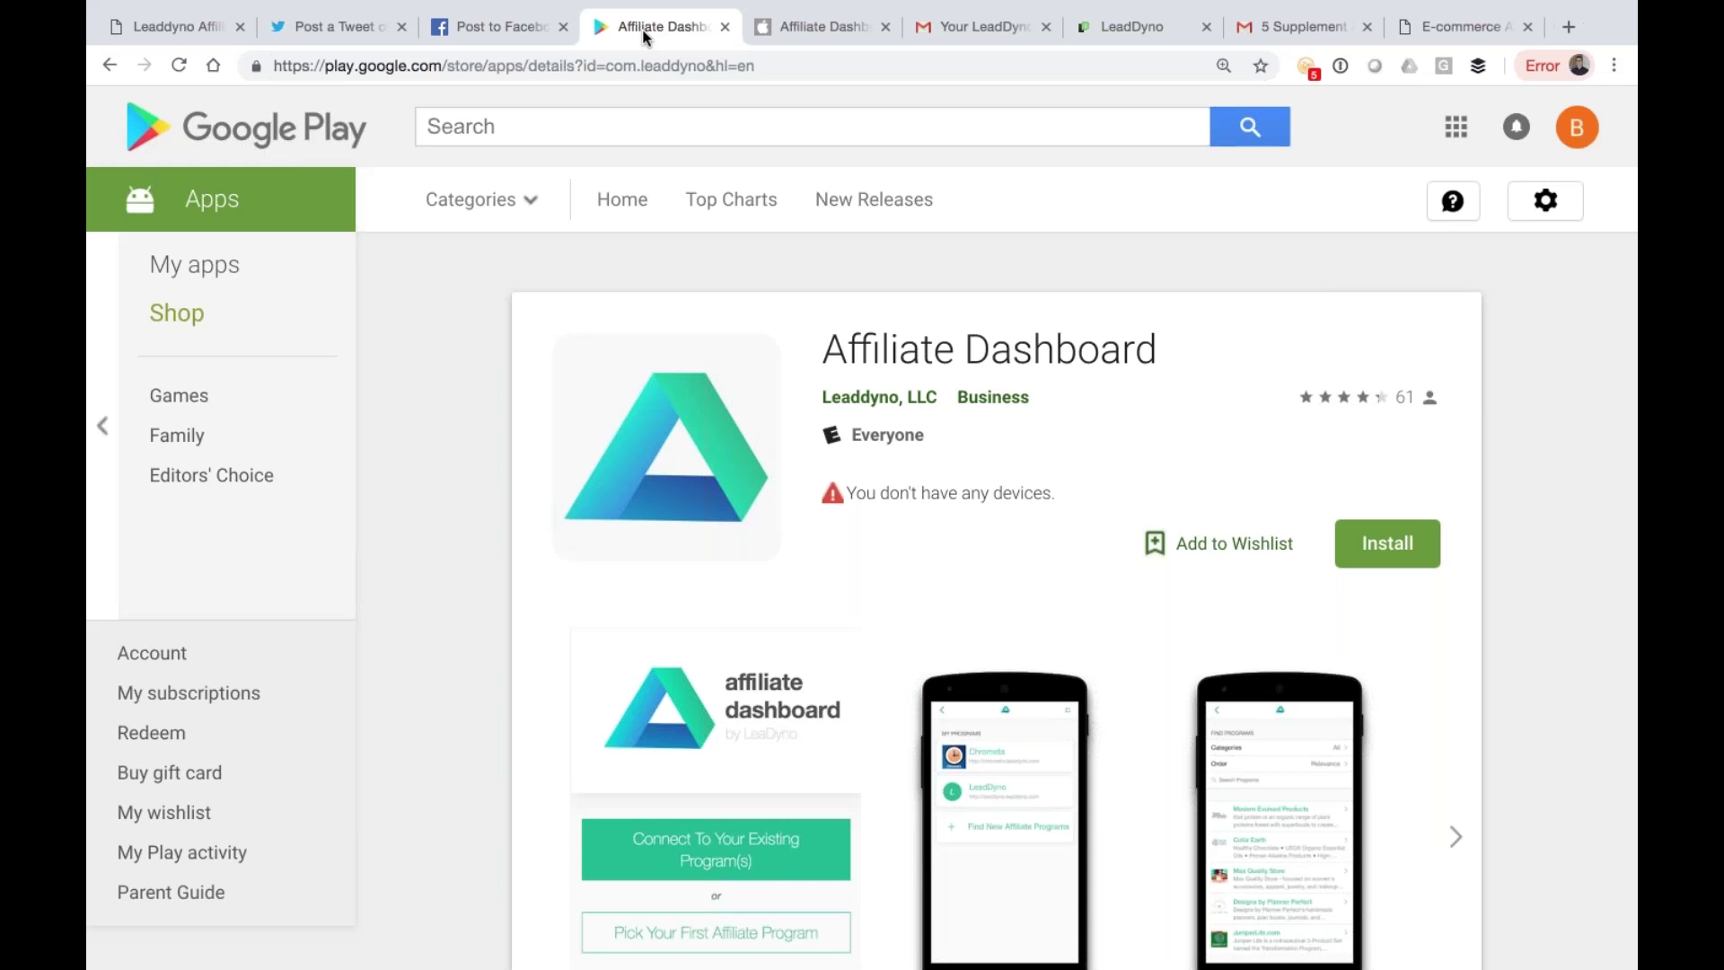
click(154, 25)
Step: In Marketing Materials, show the Easy Affiliate System banner's raw HTML, then open the Newsletters archive
scroll(1149, 851, down, 1)
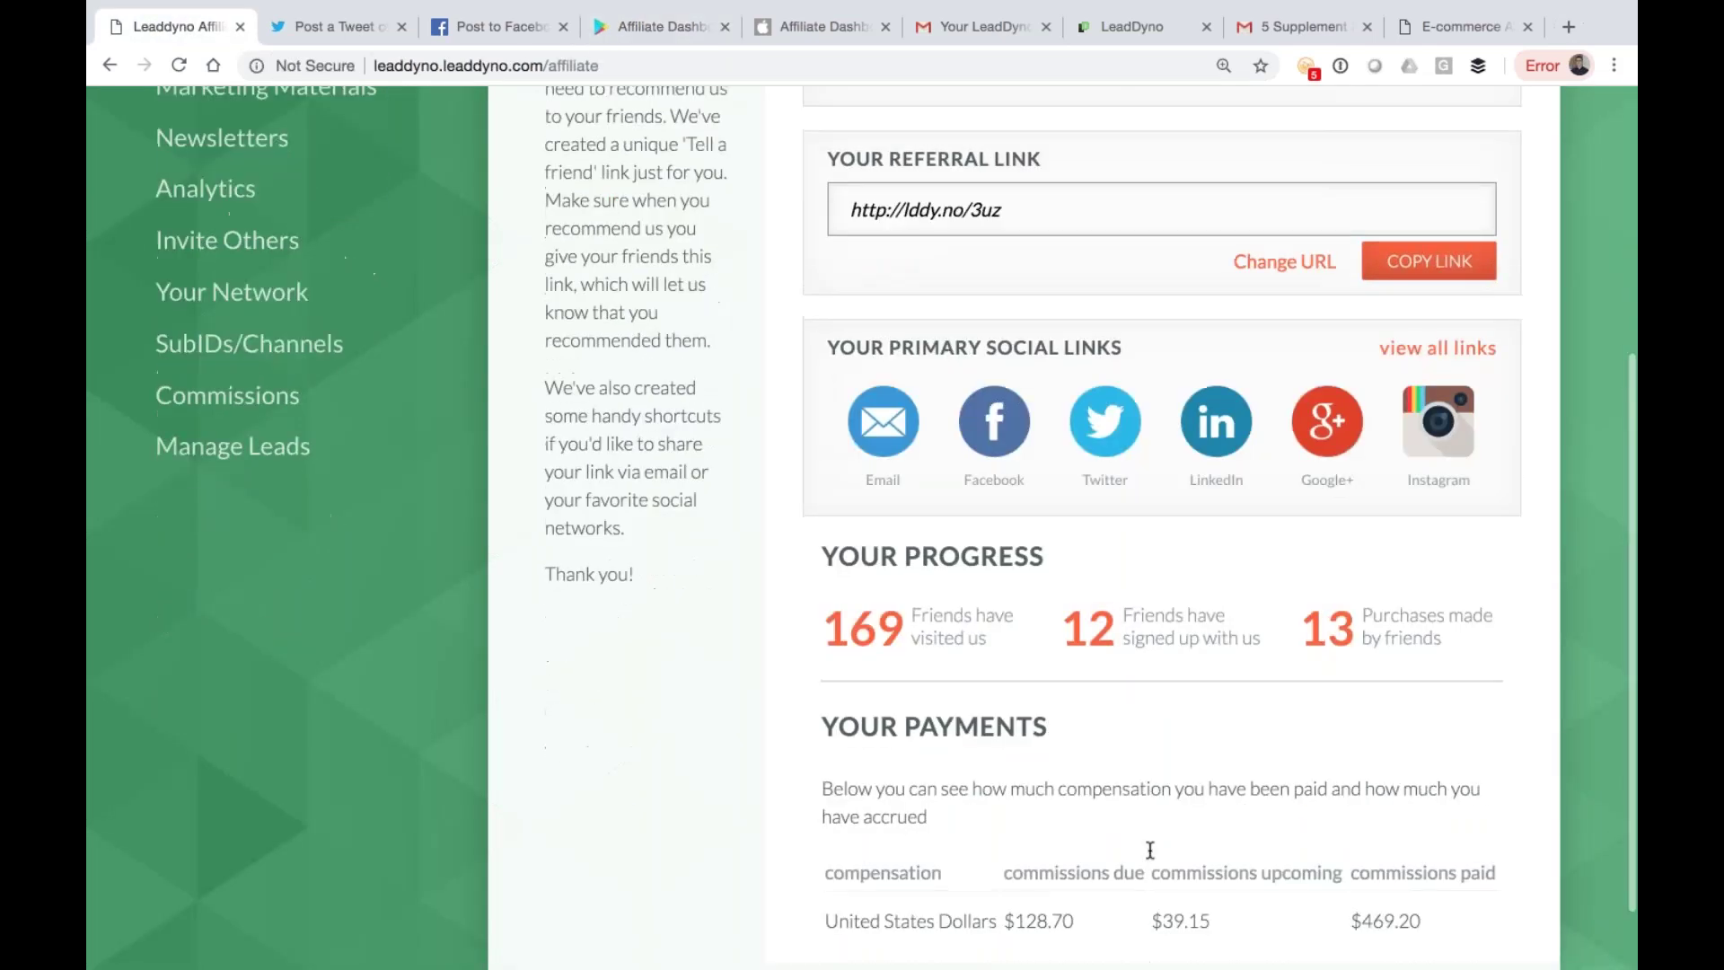
scroll(1150, 850, down, 1)
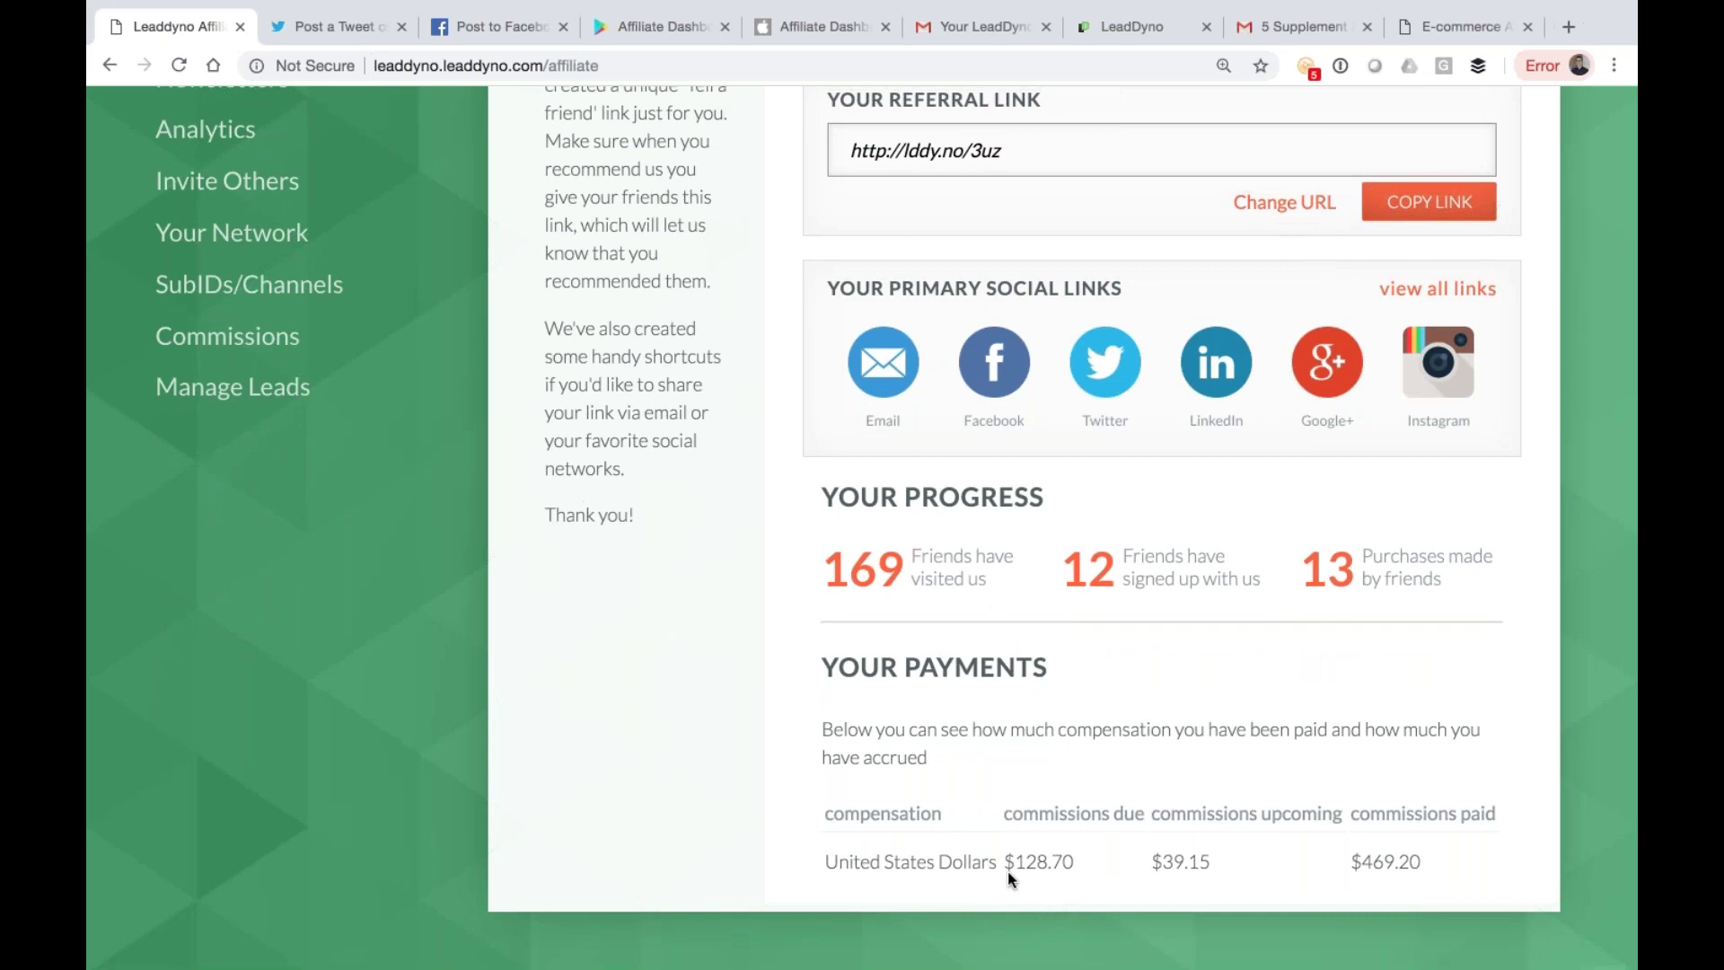
scroll(1007, 872, up, 2)
scroll(1007, 872, down, 2)
scroll(1007, 871, up, 5)
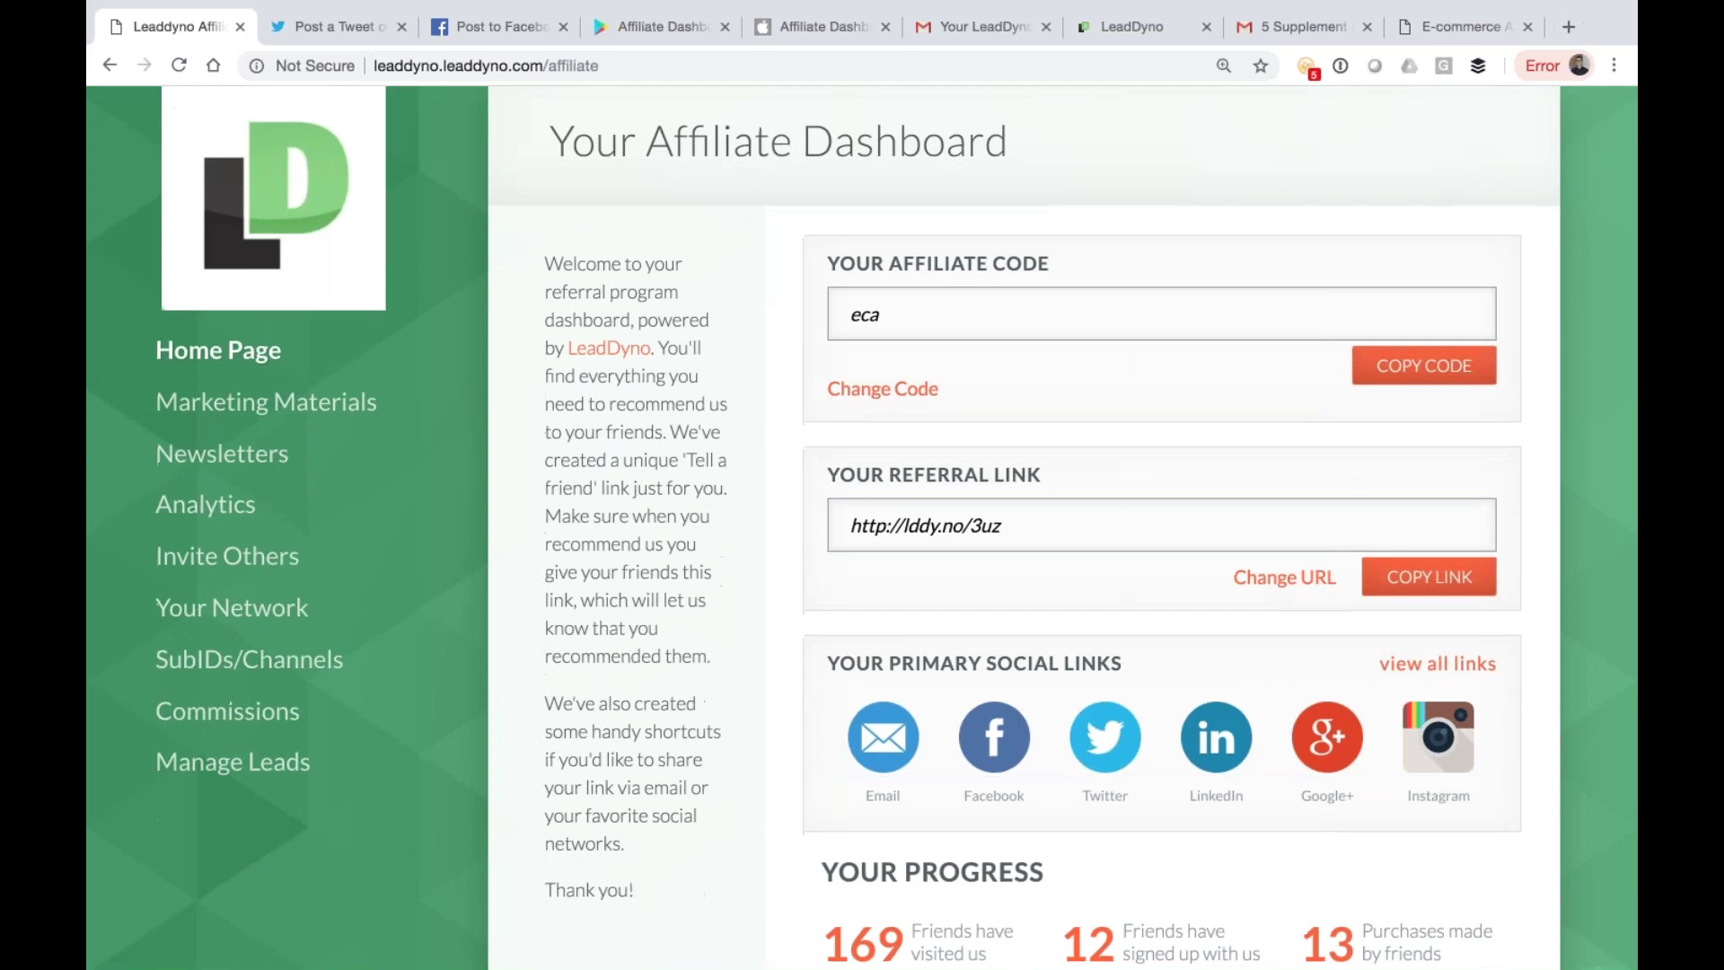
click(316, 410)
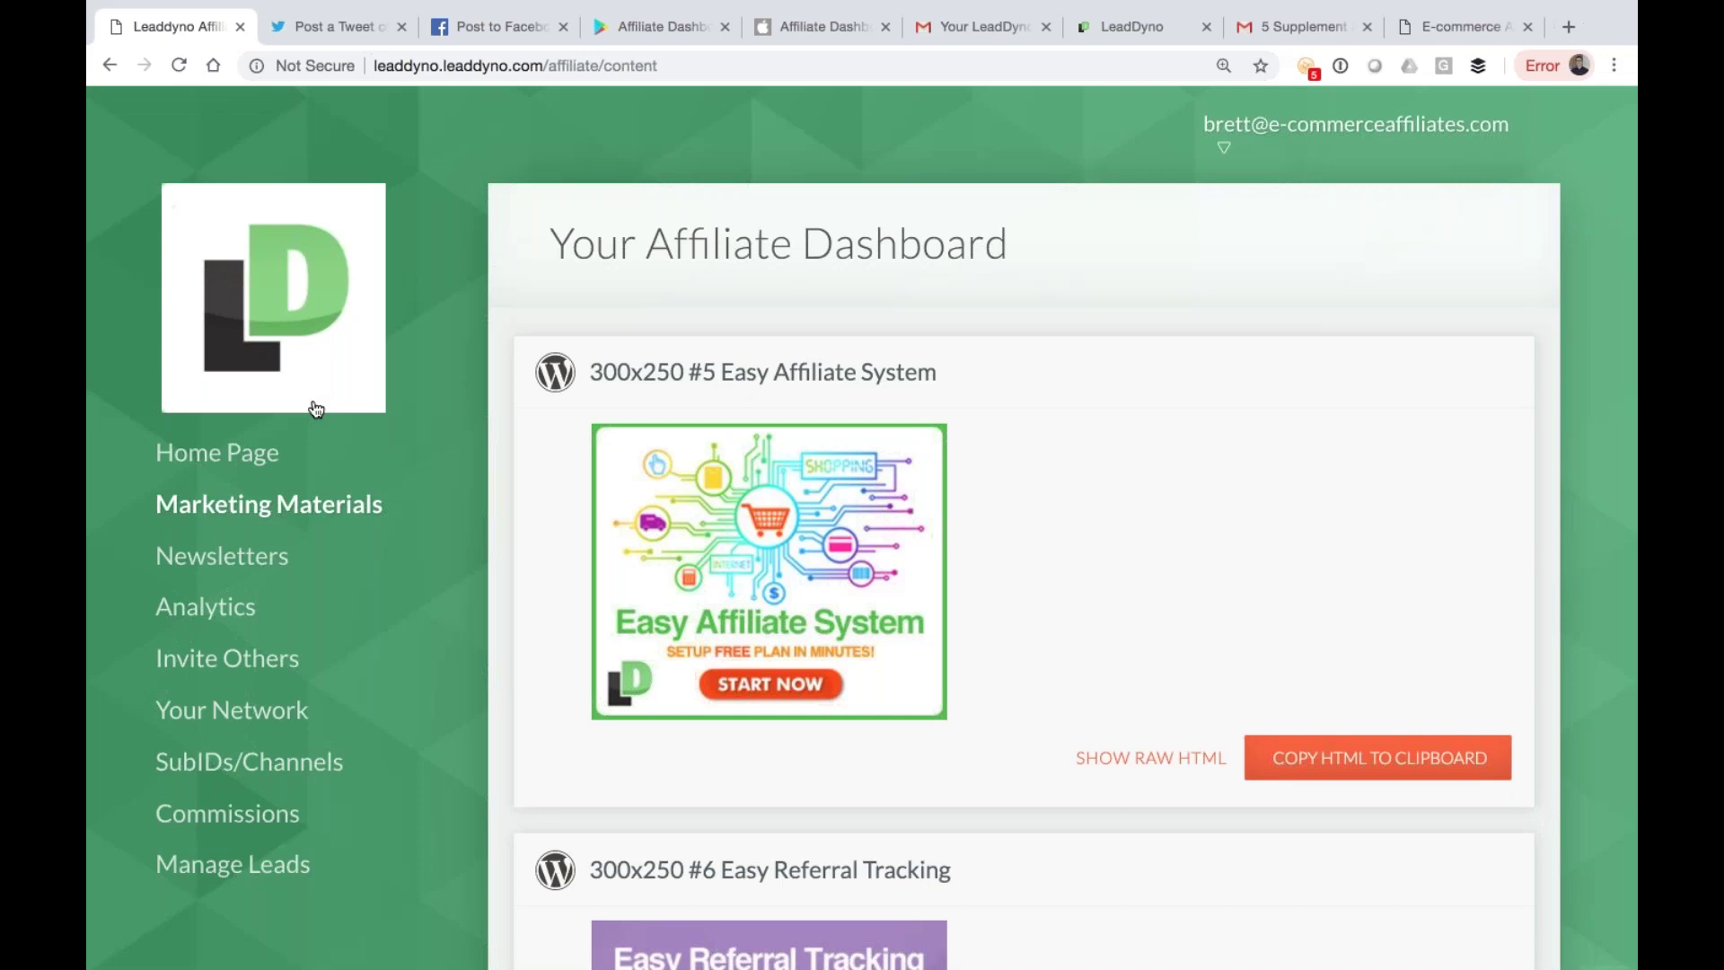
scroll(769, 538, down, 4)
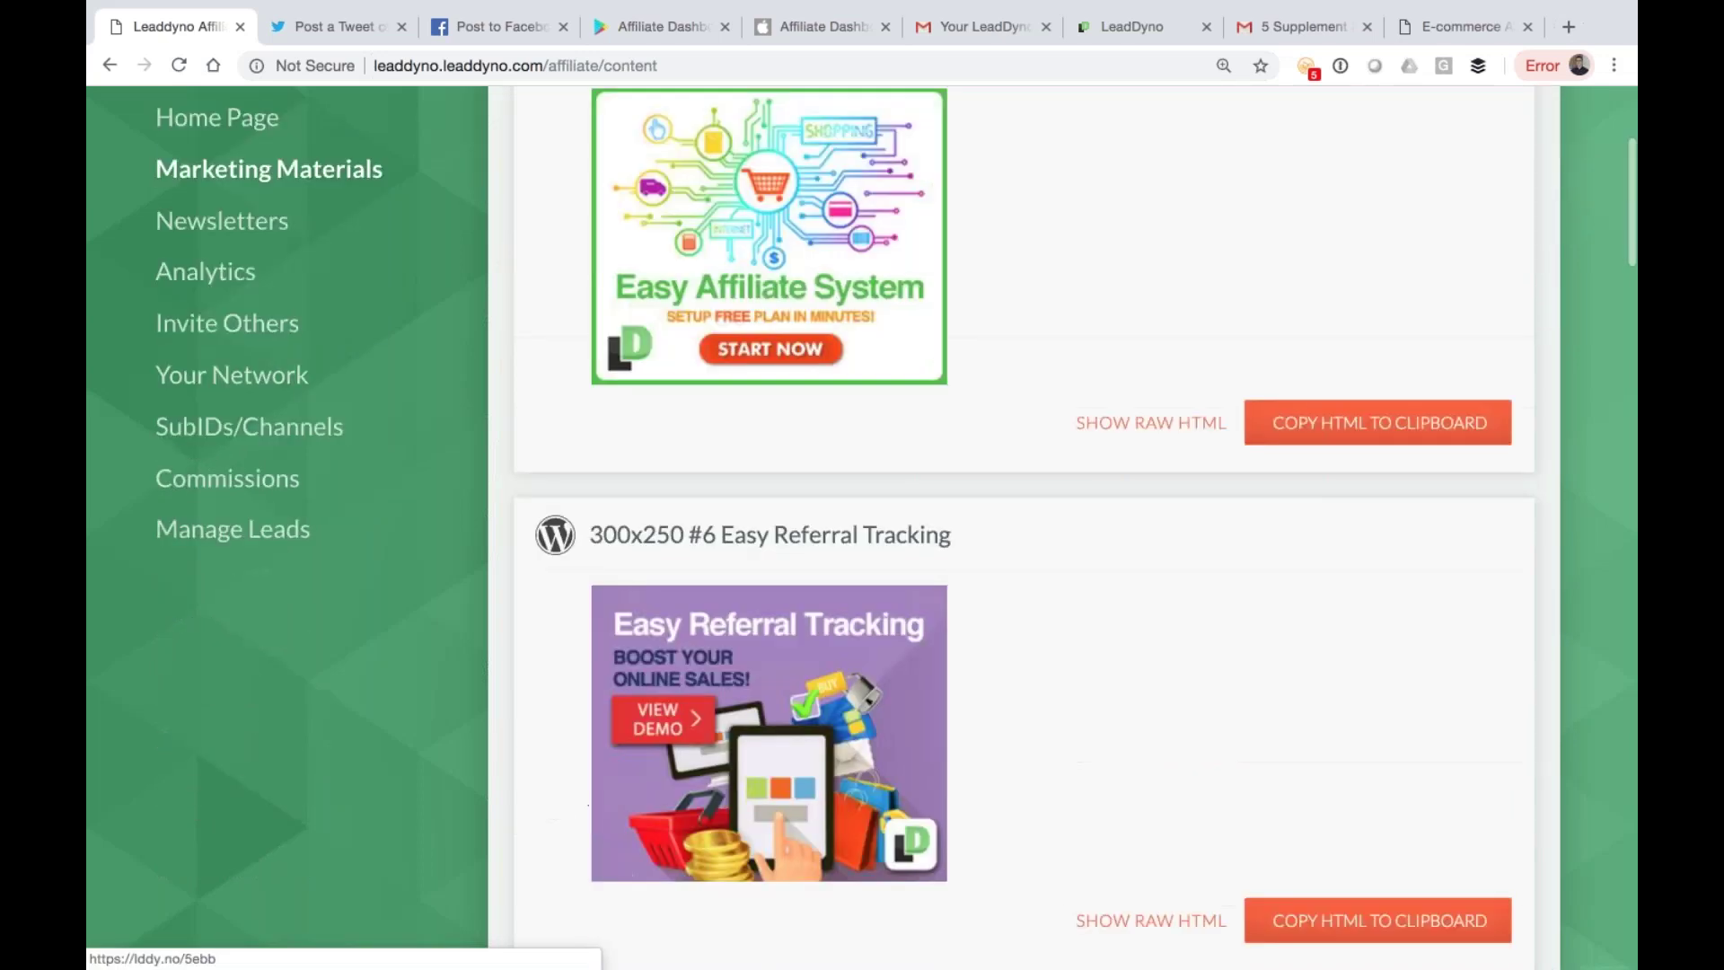
click(1151, 423)
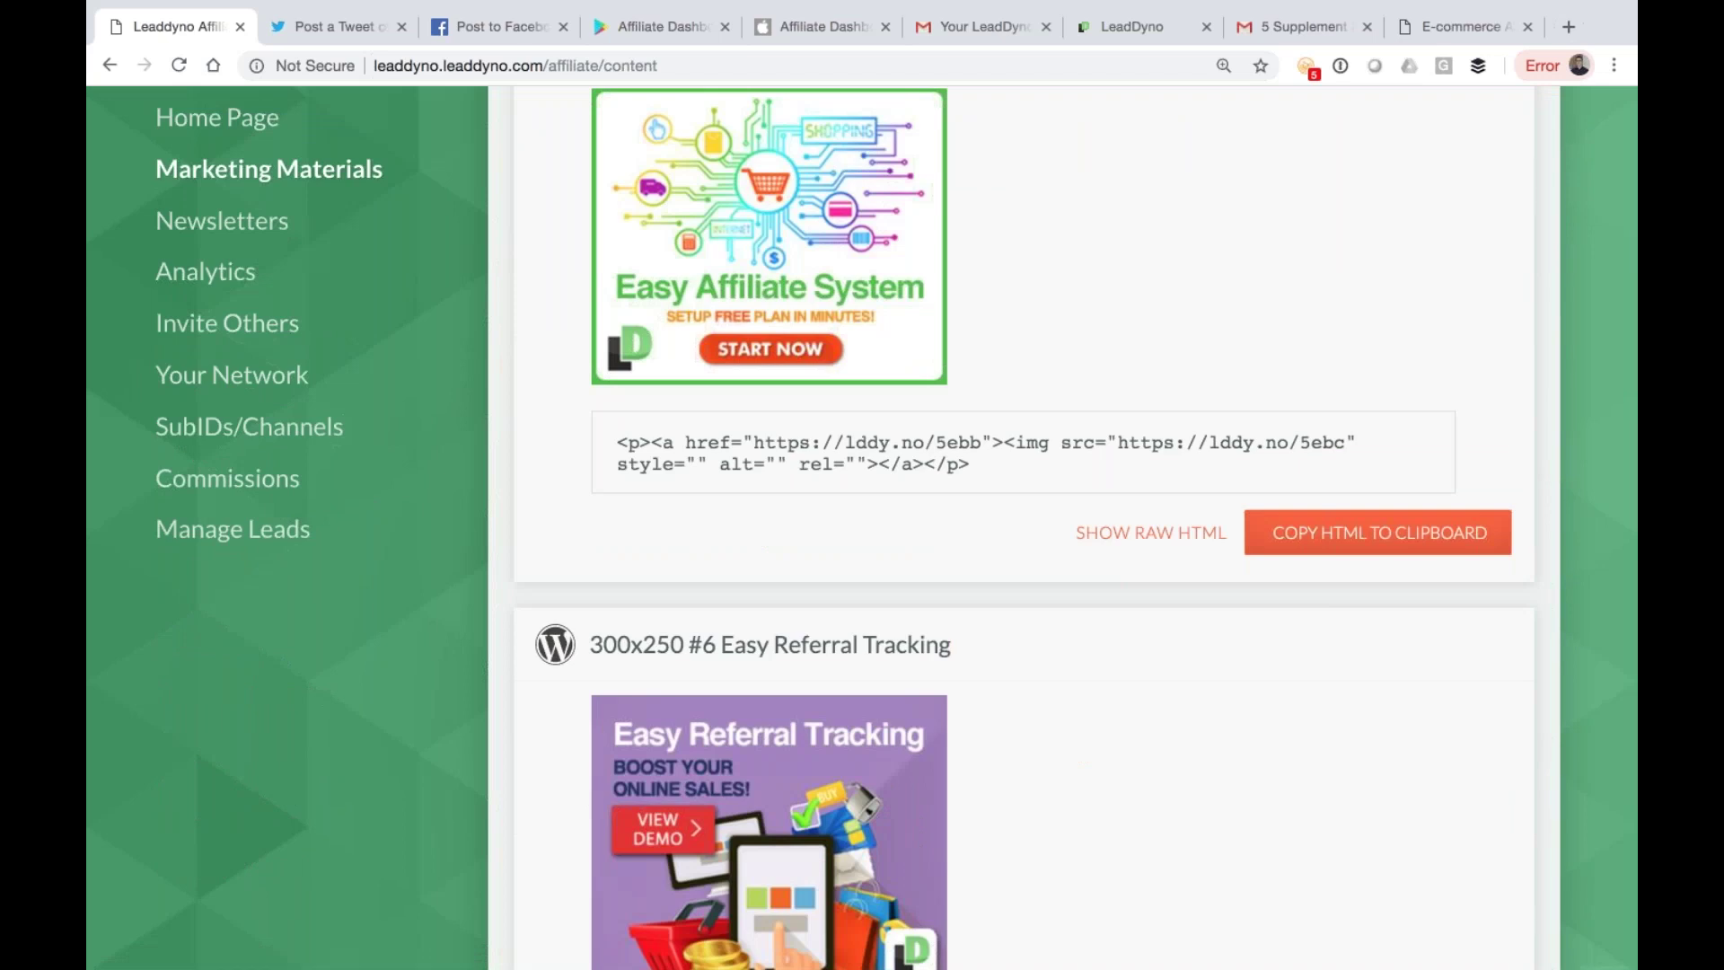
scroll(251, 386, up, 2)
click(251, 394)
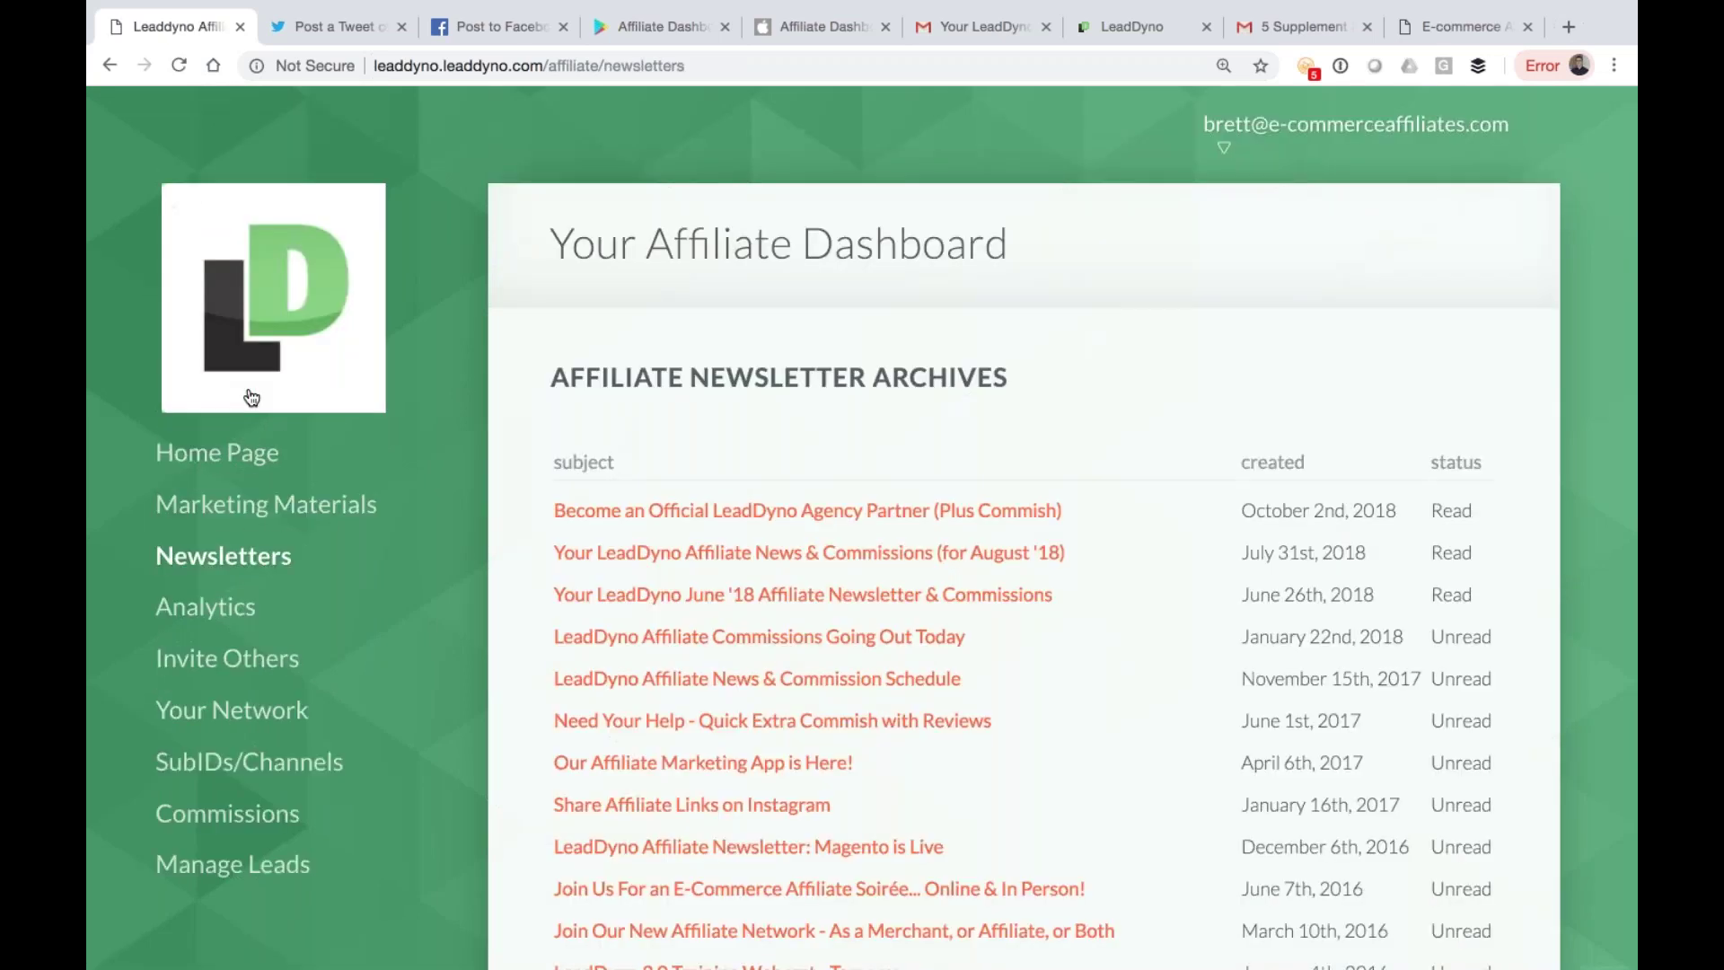
Step: Open the agency partner newsletter, compare it with the August '18 Gmail email, and go full screen
click(809, 521)
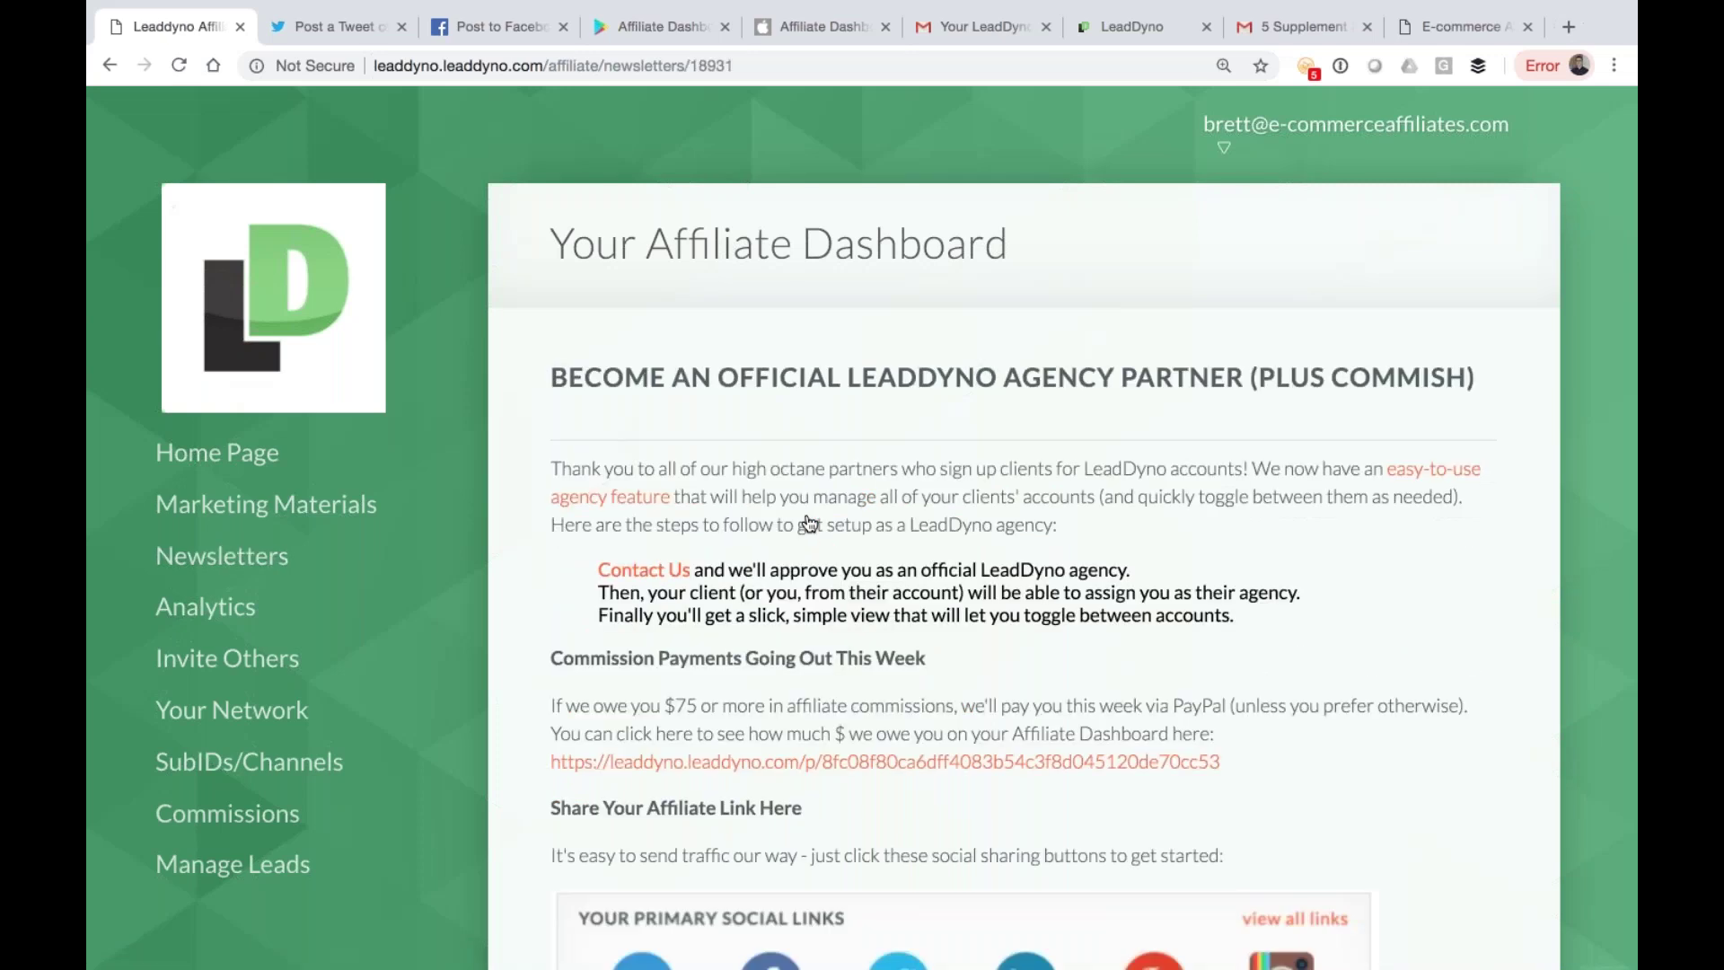
scroll(898, 341, down, 2)
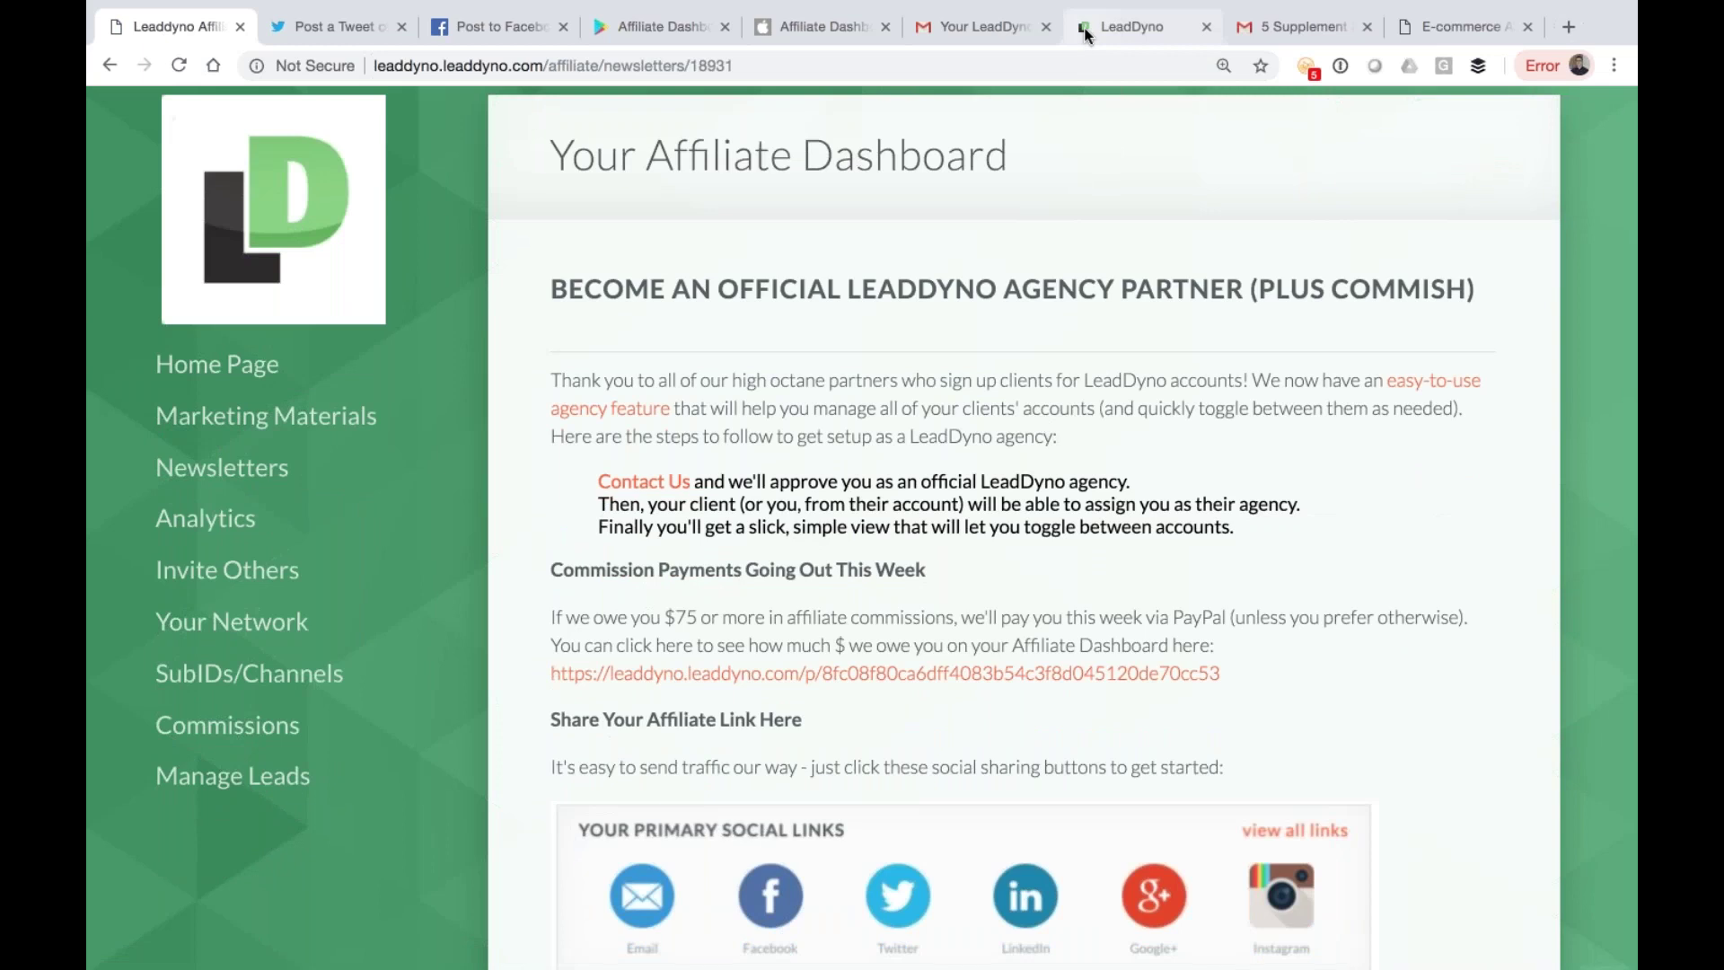
click(962, 34)
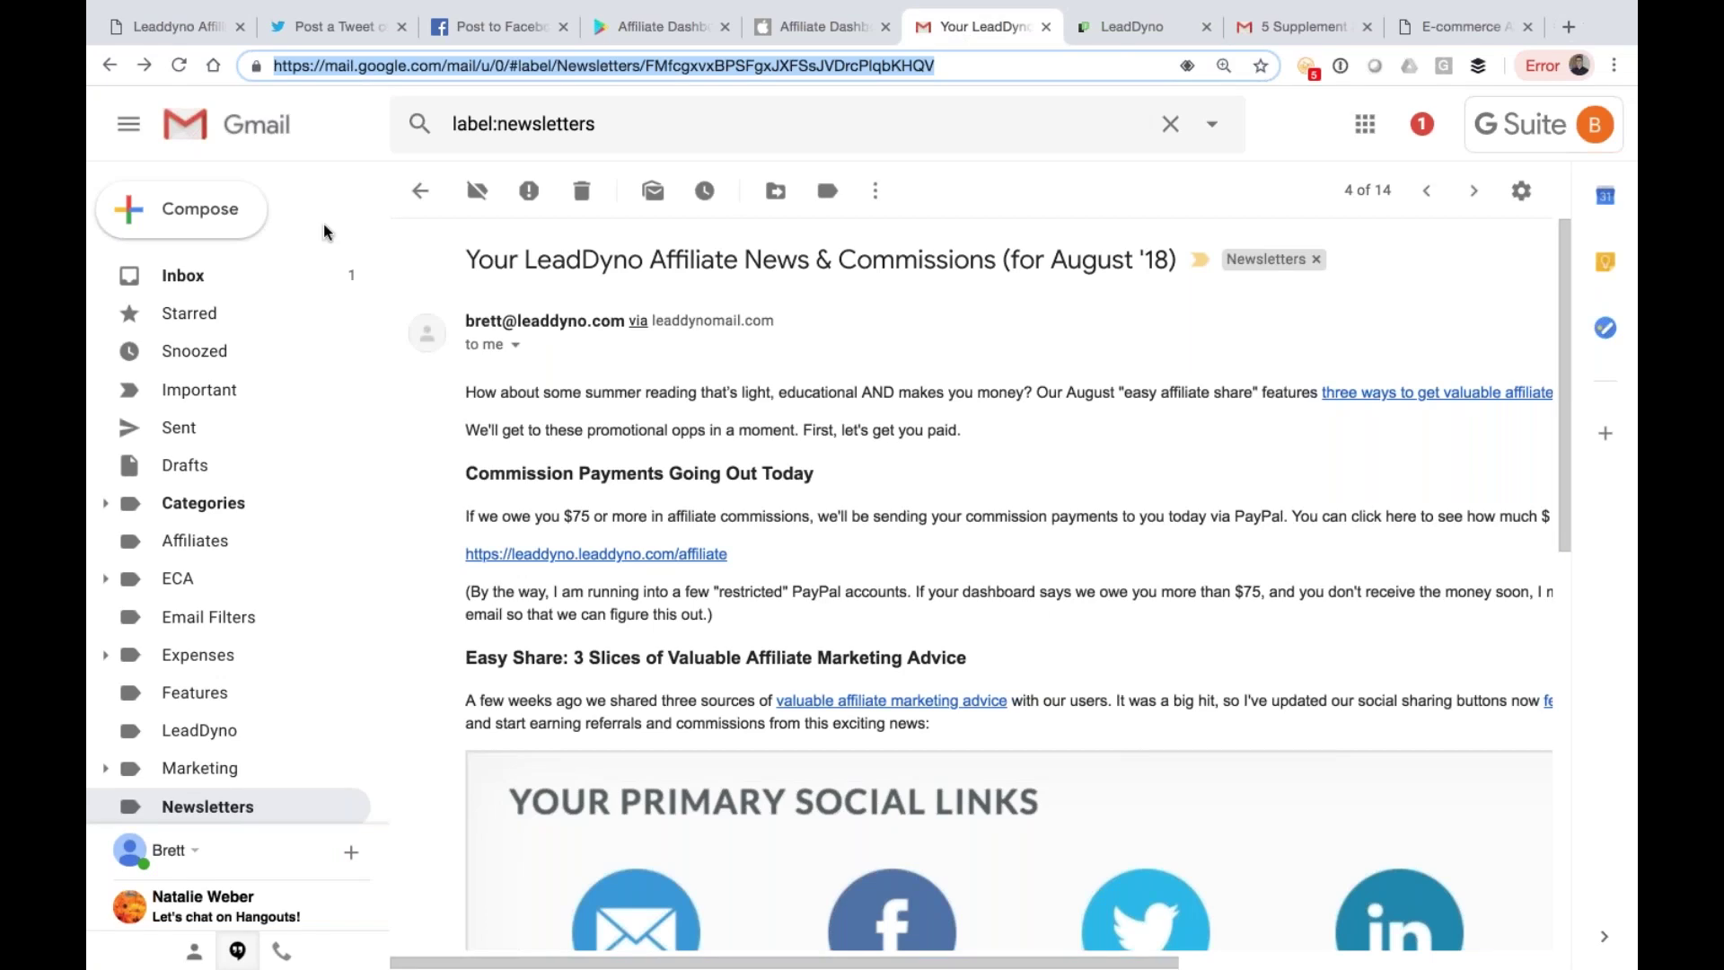
click(141, 27)
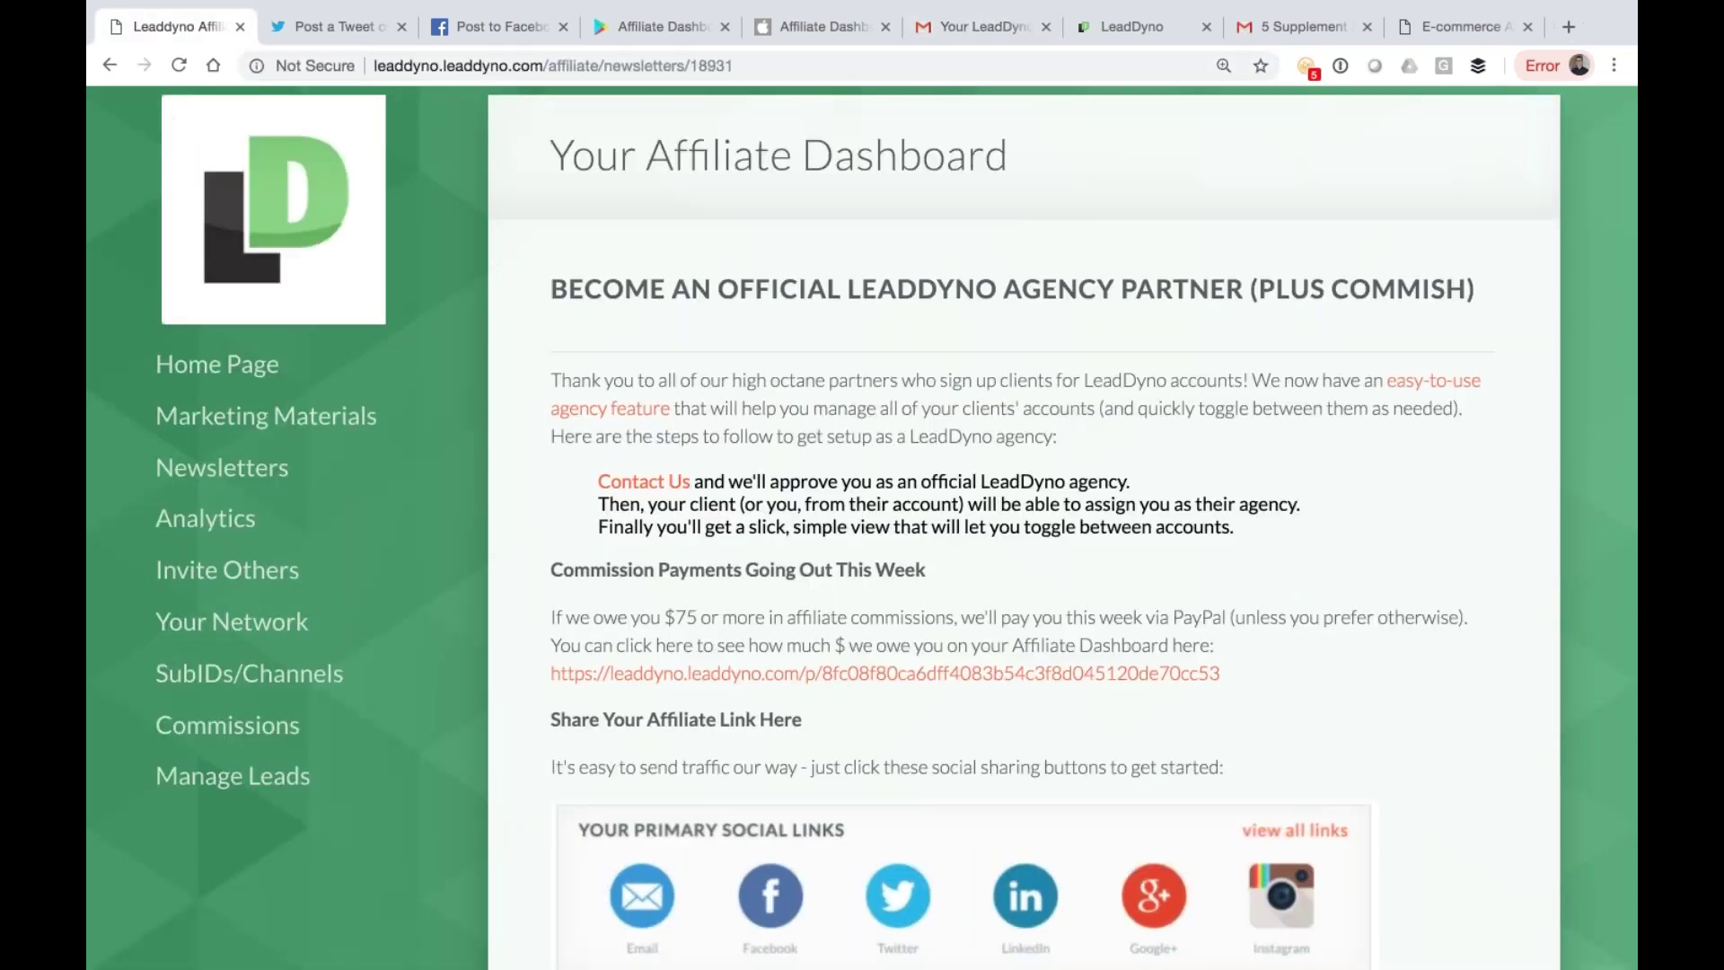
scroll(1023, 530, down, 1)
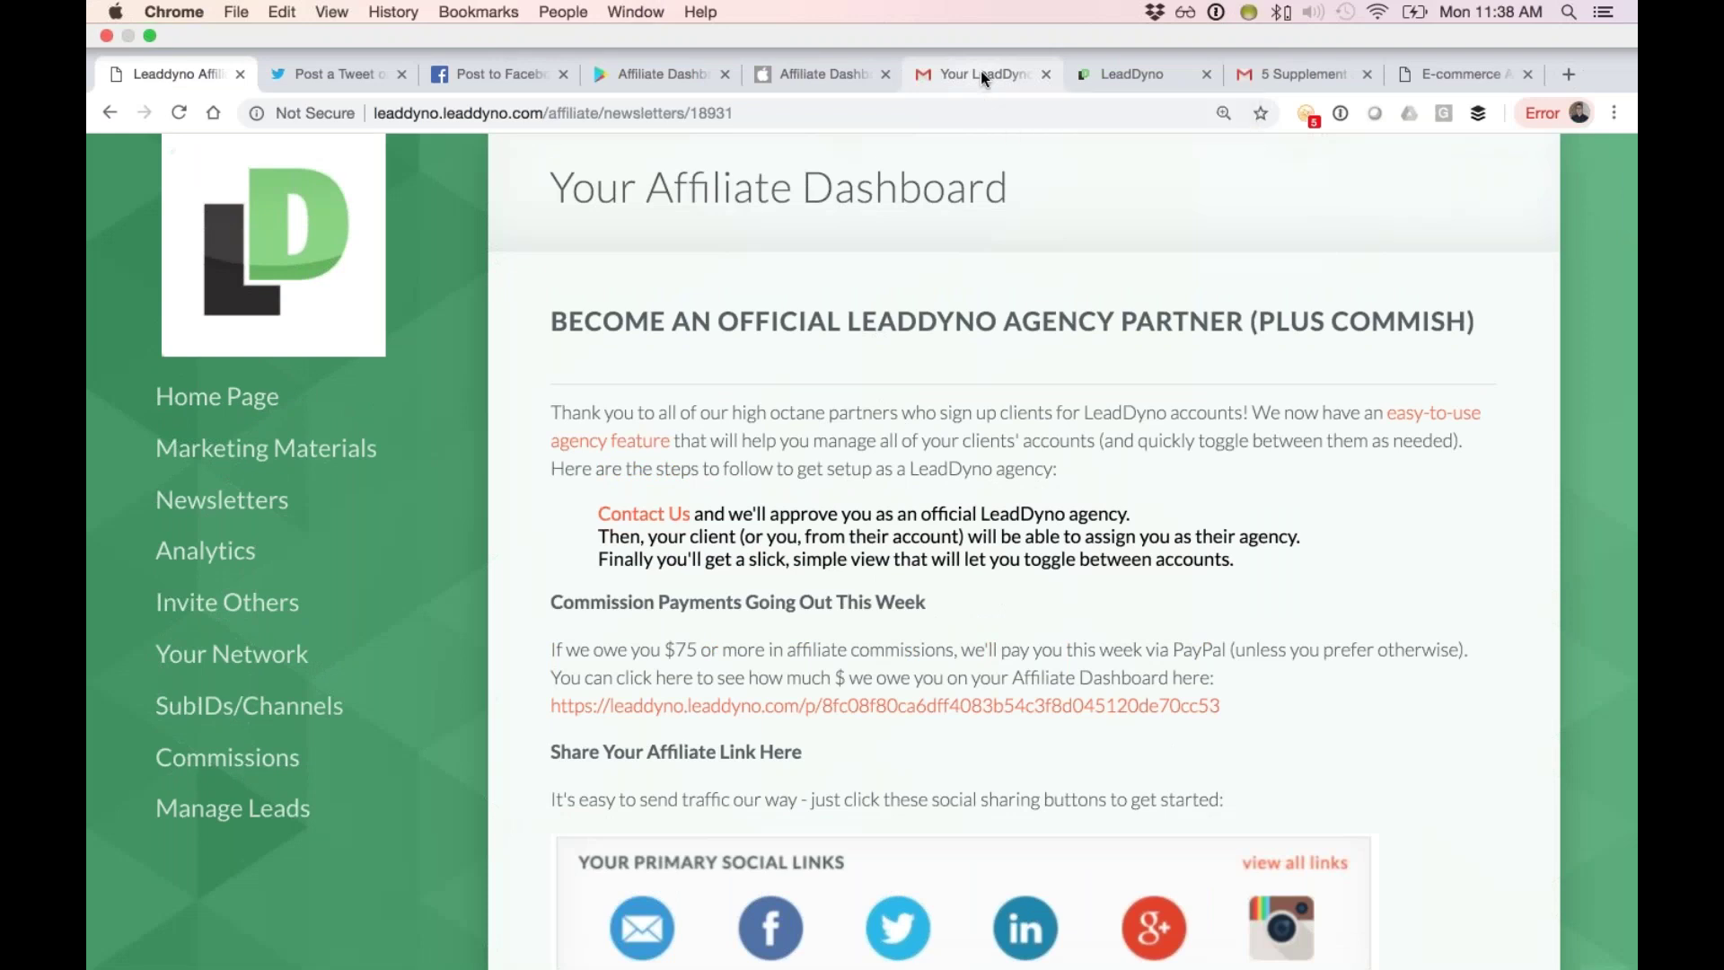
click(981, 74)
key(ctrl+super+f)
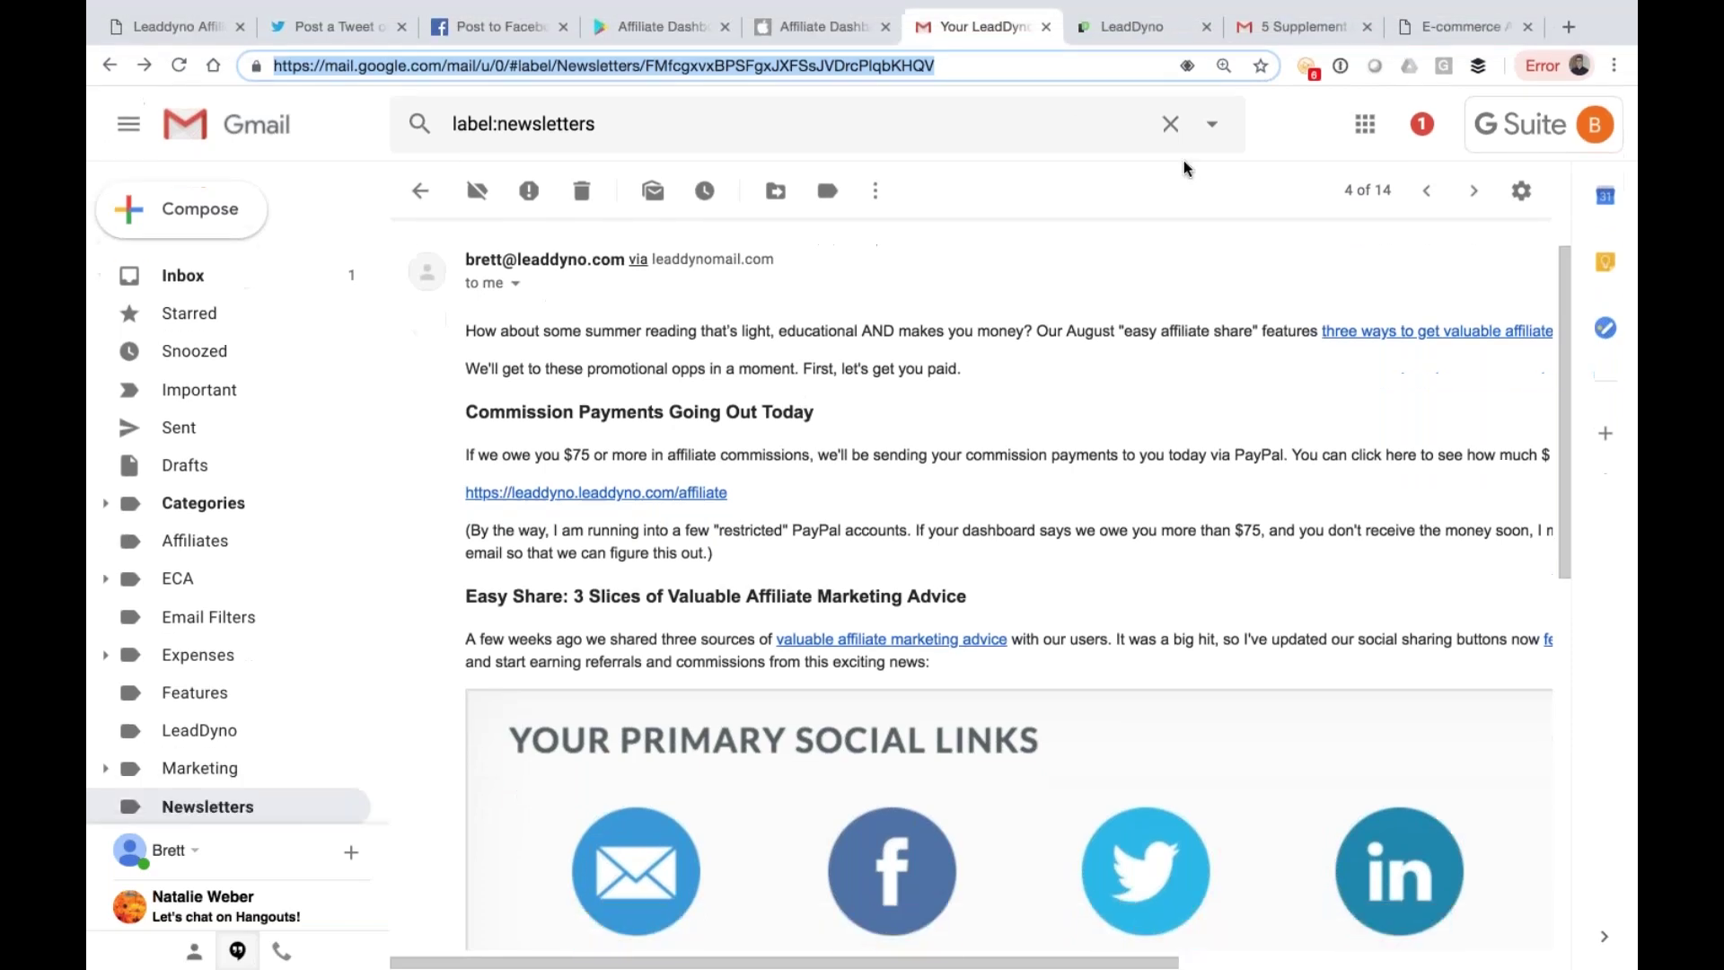
Step: Show the admin's Affiliate Content library, then start entering 'shop' as a web address in a new tab
click(1133, 26)
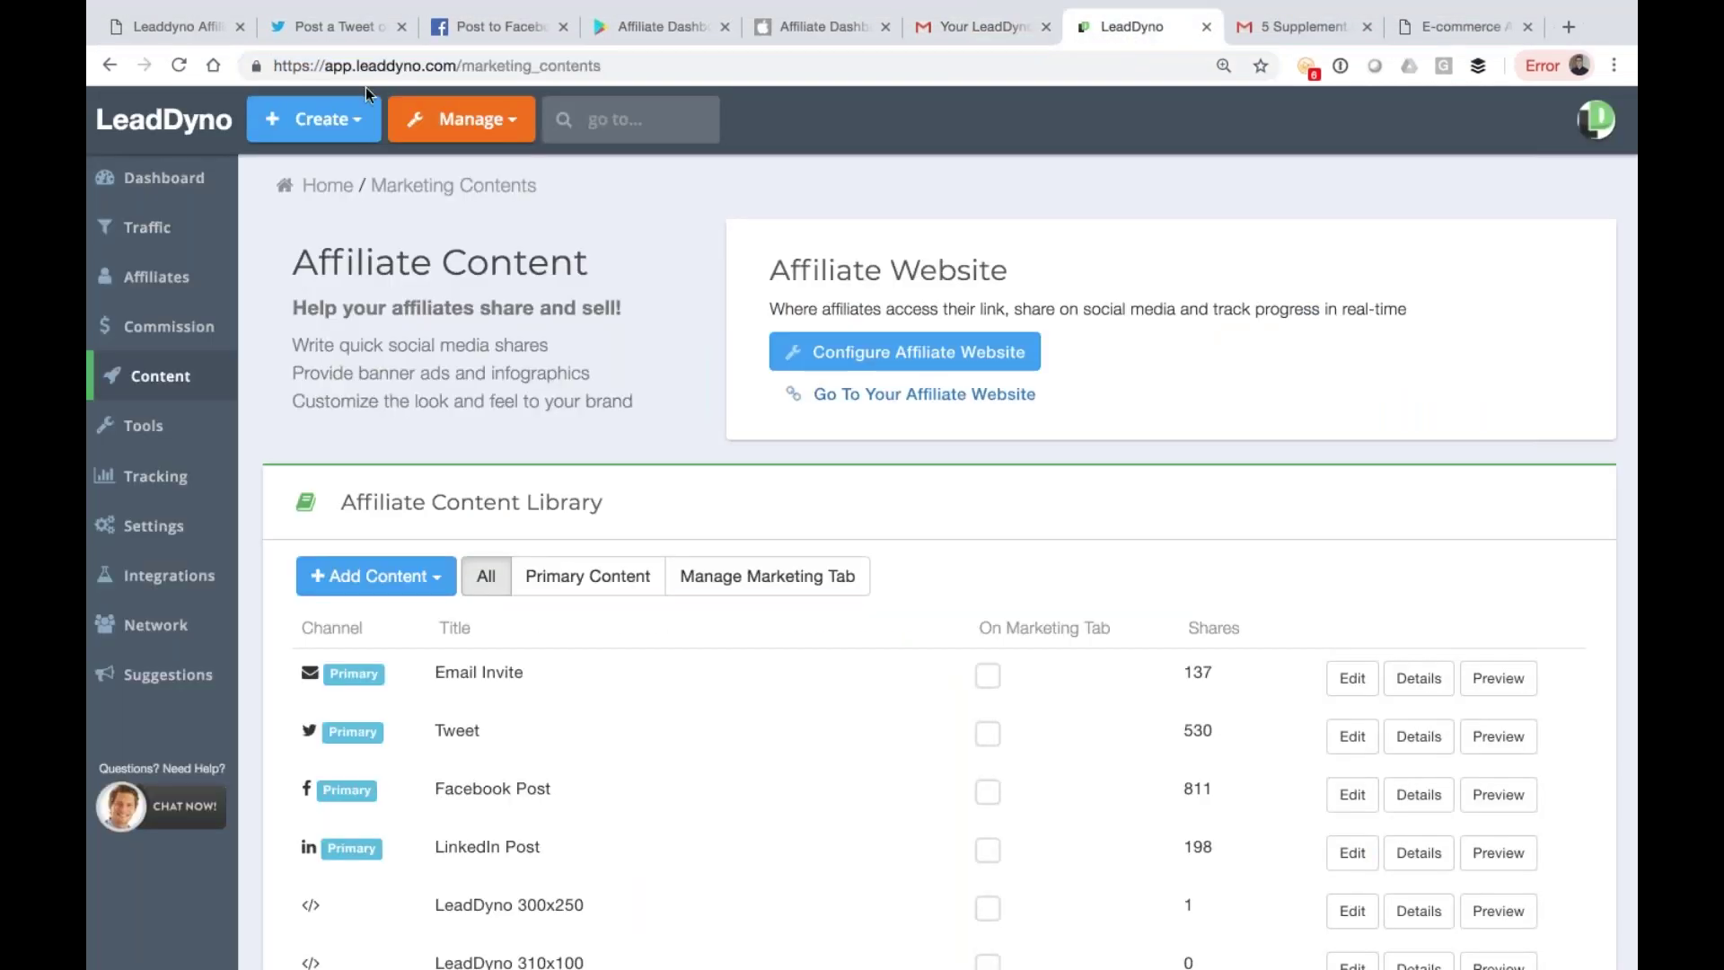
click(395, 66)
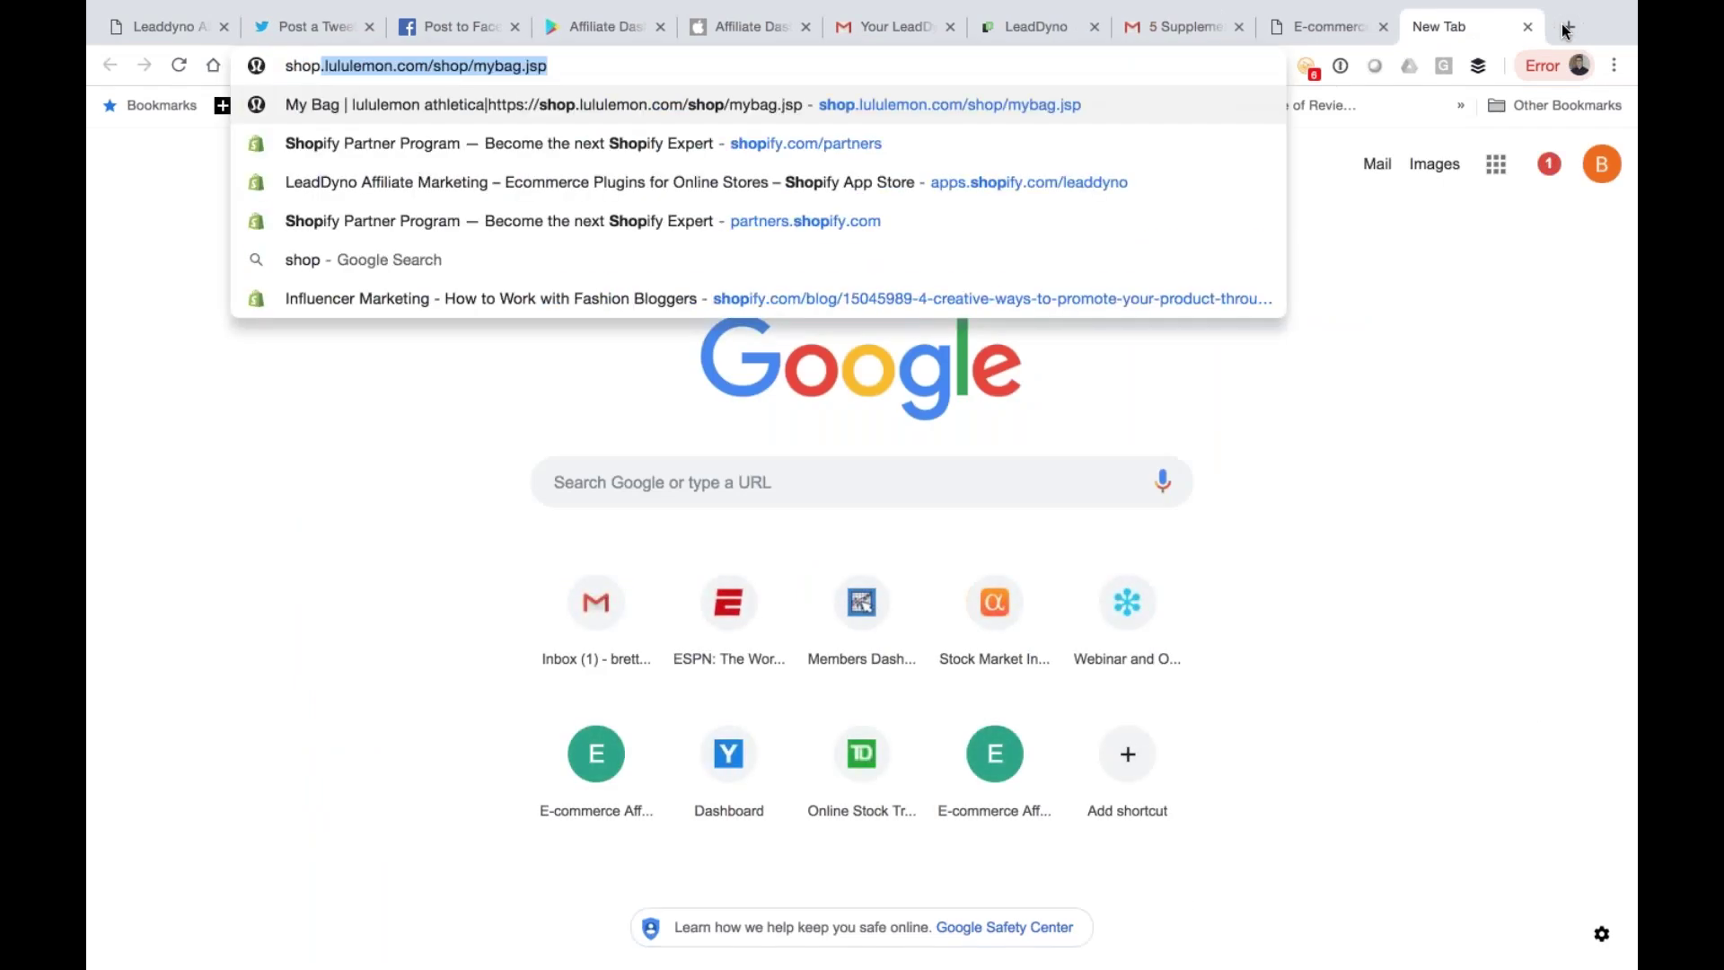
Step: Load the apps.shopify.com/leaddyno app listing, then return to the LeadDyno Affiliate Content page
key(Down)
key(Down)
key(Return)
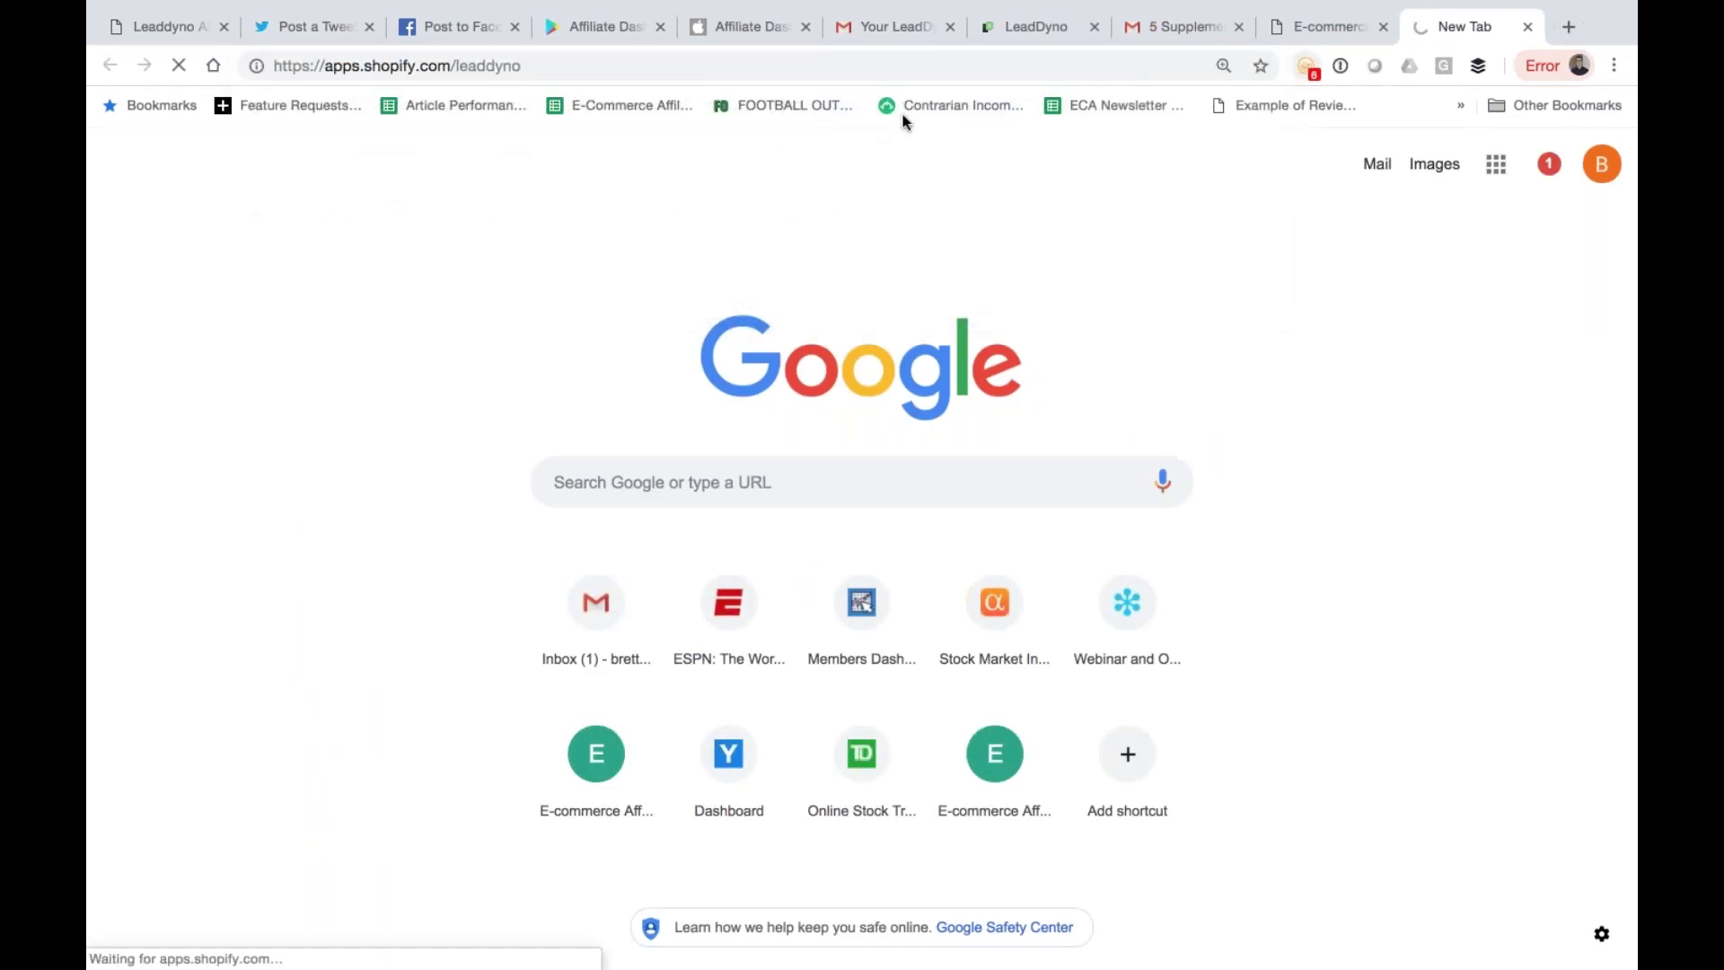
click(721, 60)
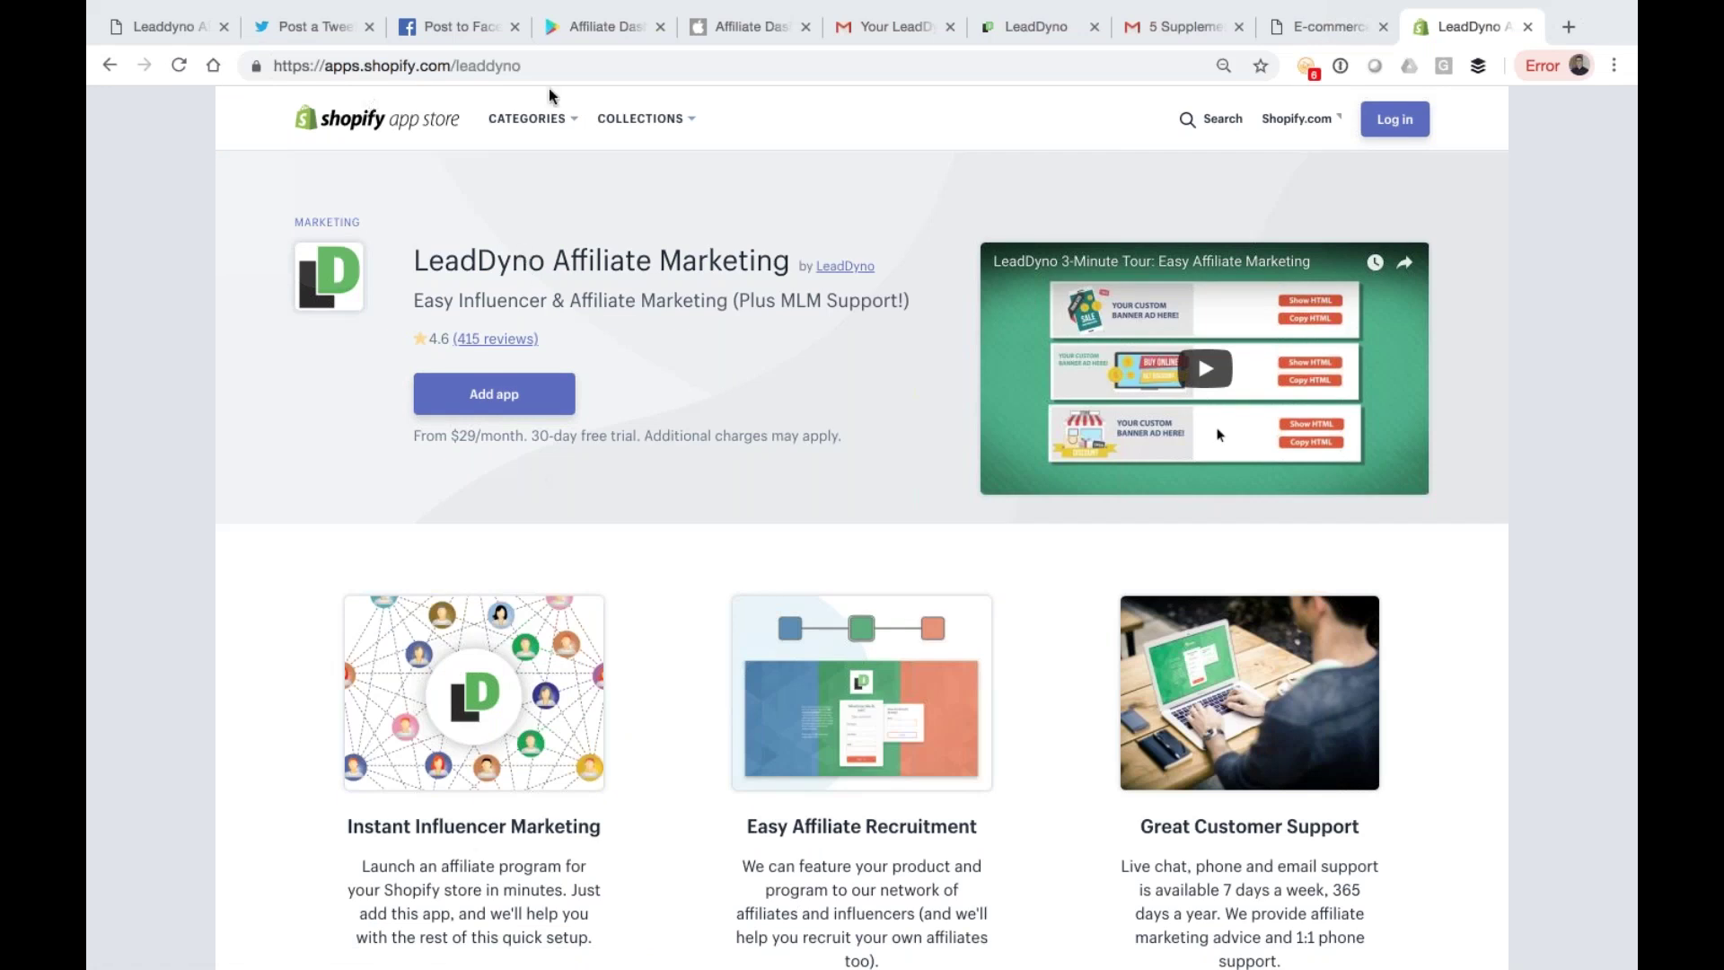
click(1013, 30)
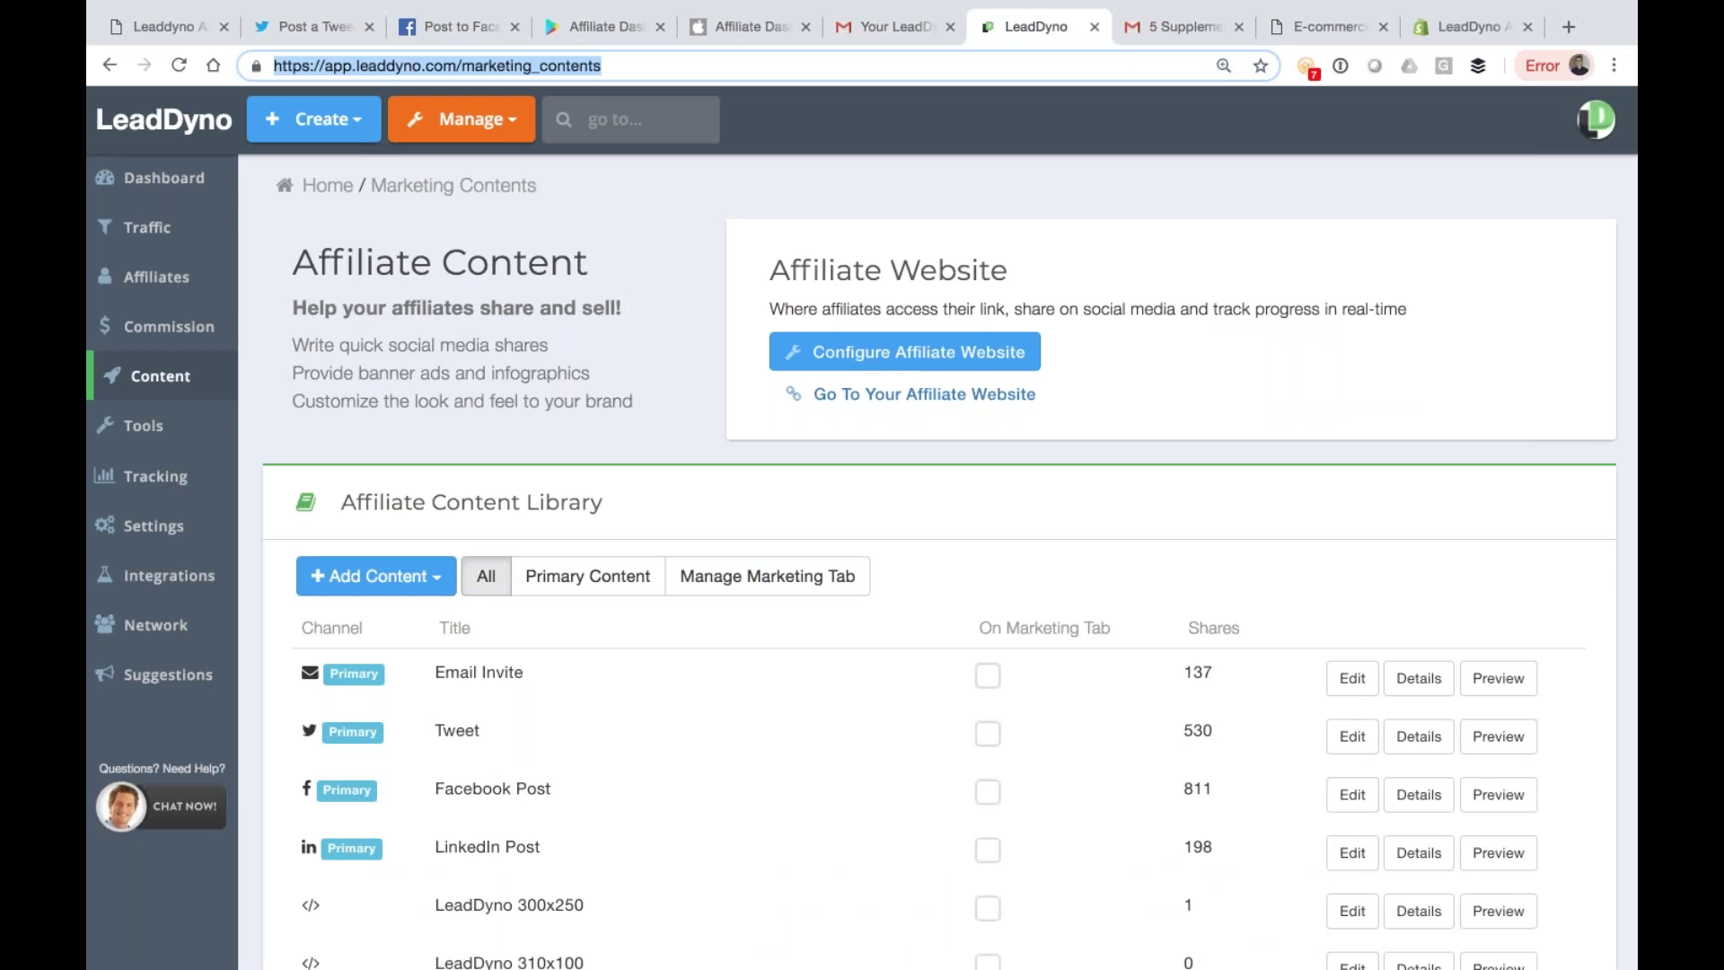
Step: Open Configure Affiliate Website, showing Modern - Mobile Friendly, Green colors and the triangle background
click(426, 66)
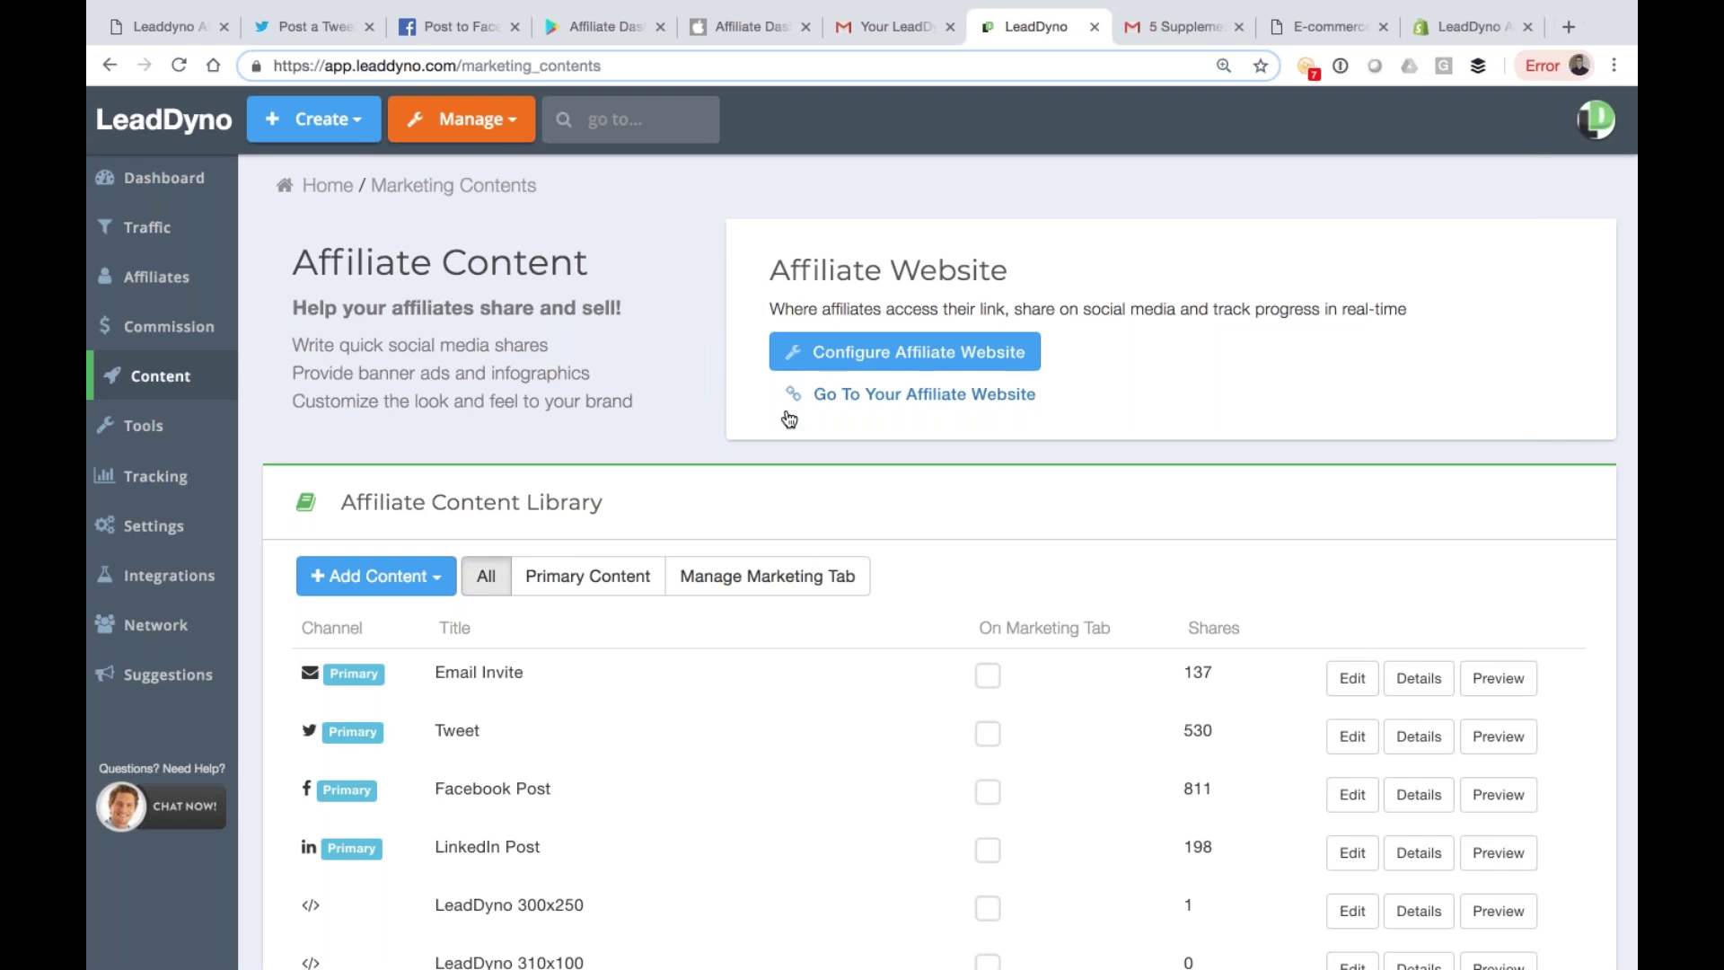
click(837, 371)
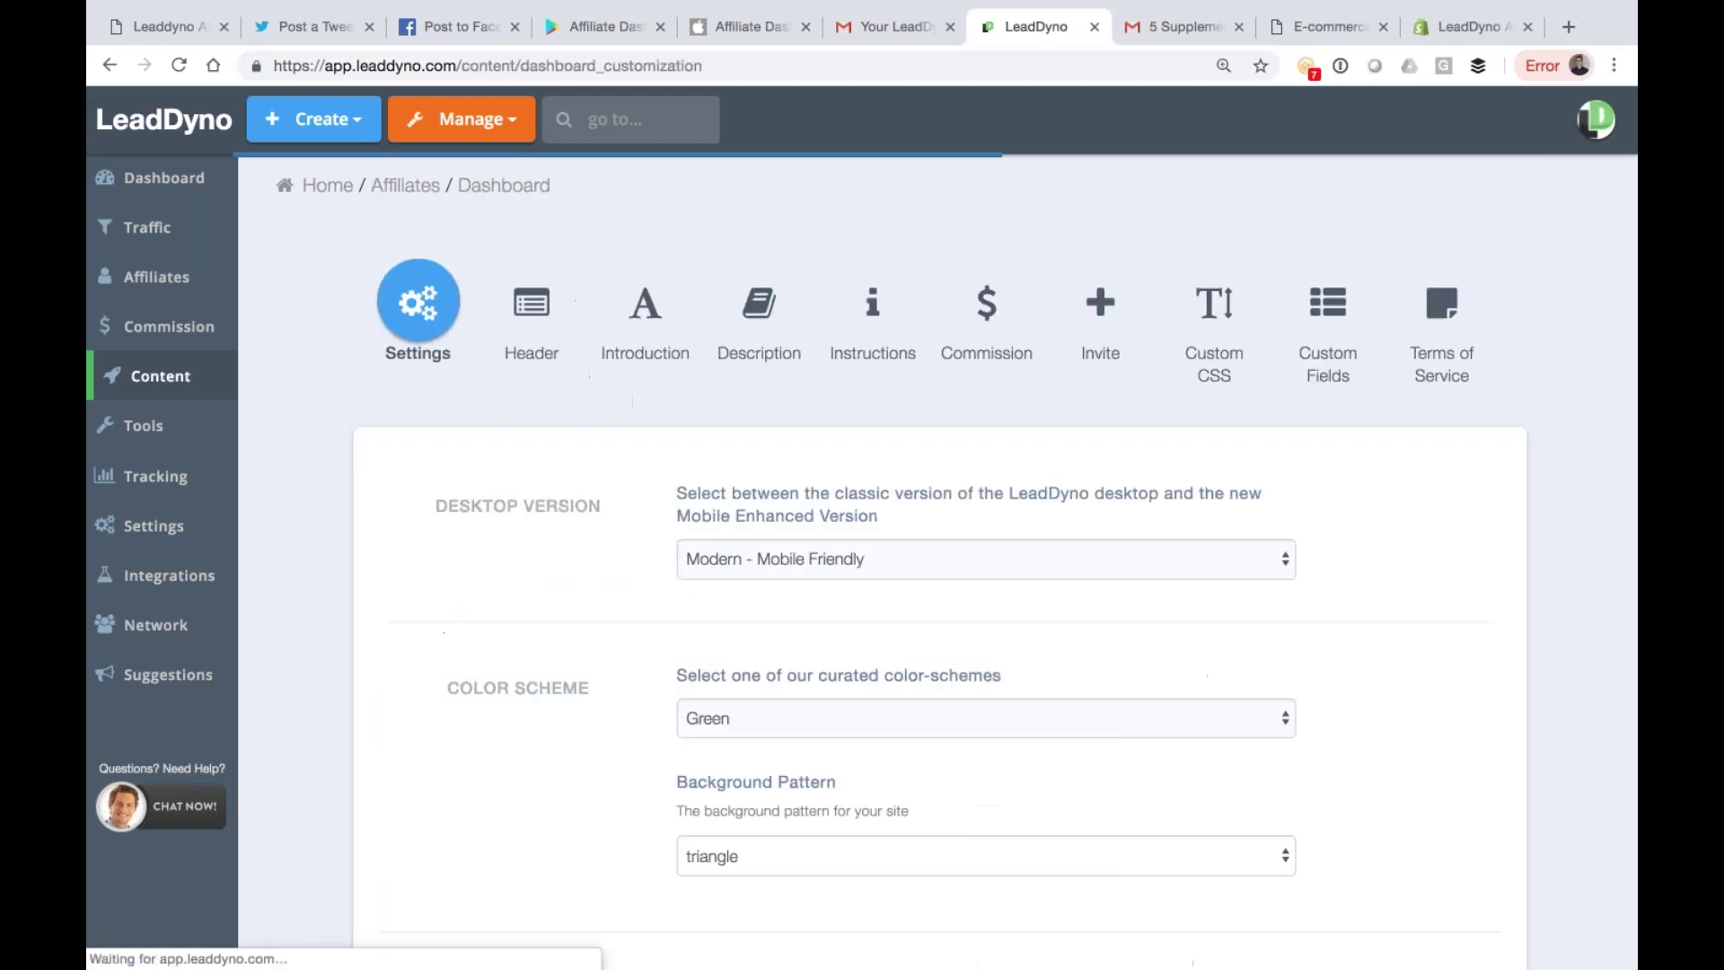
scroll(820, 373, down, 1)
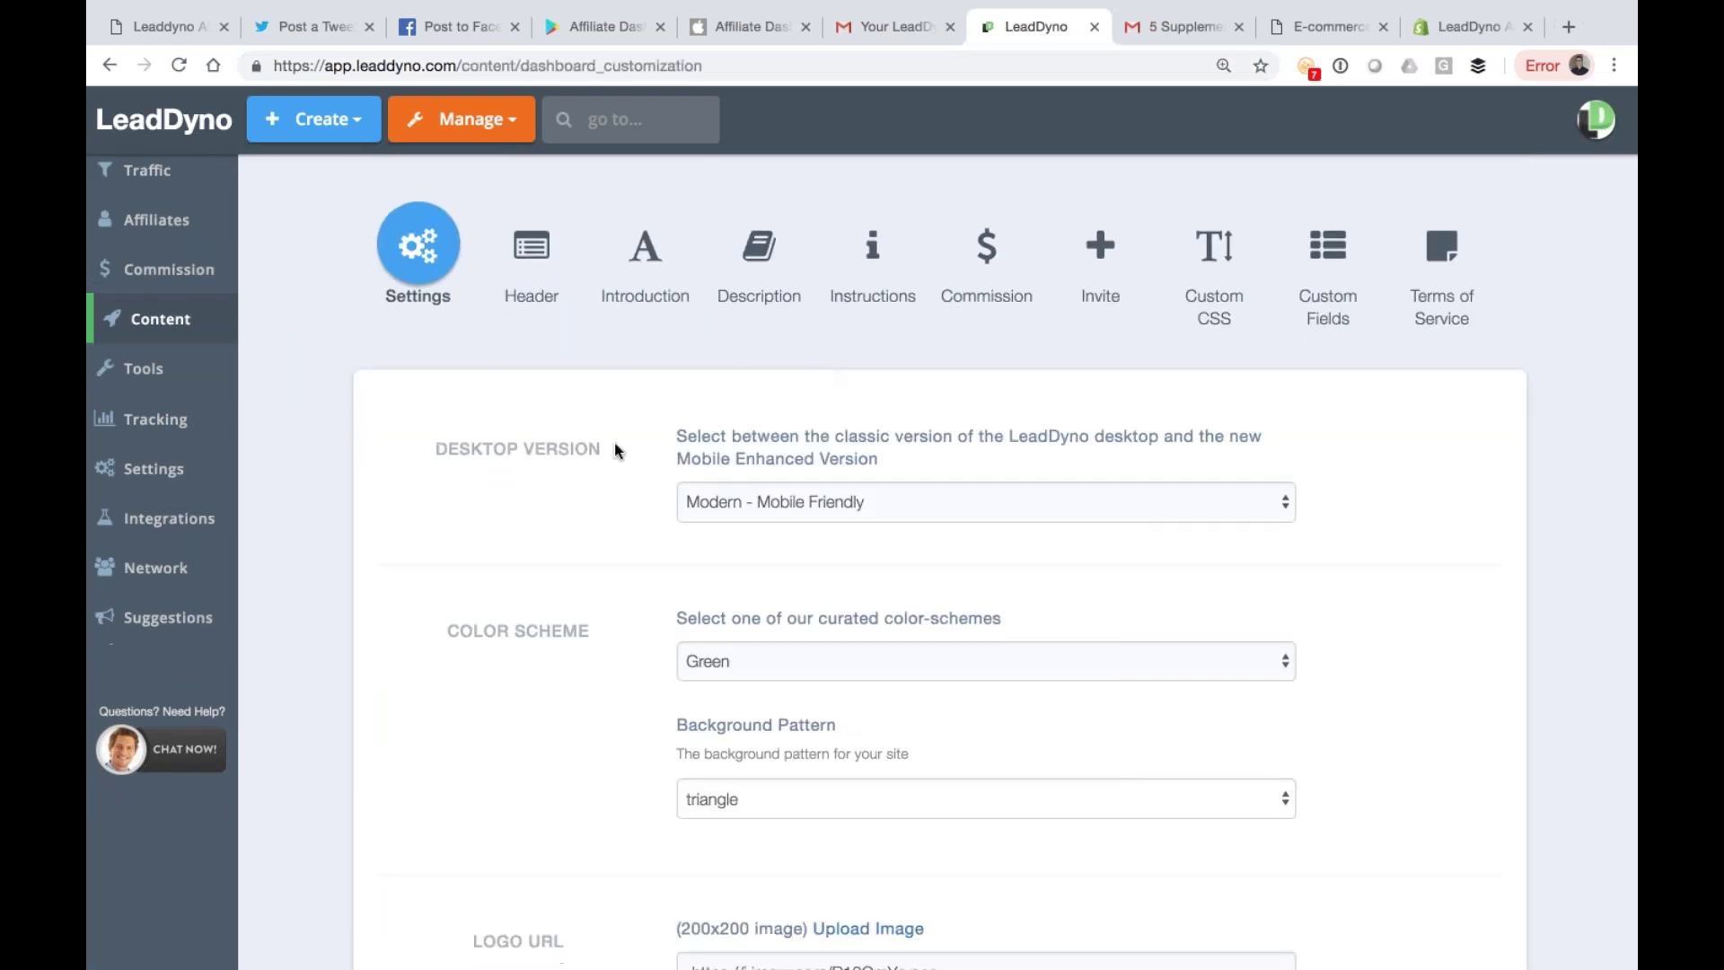
Step: Log out of the affiliate dashboard from its Home Page, then return to the customization settings
click(170, 28)
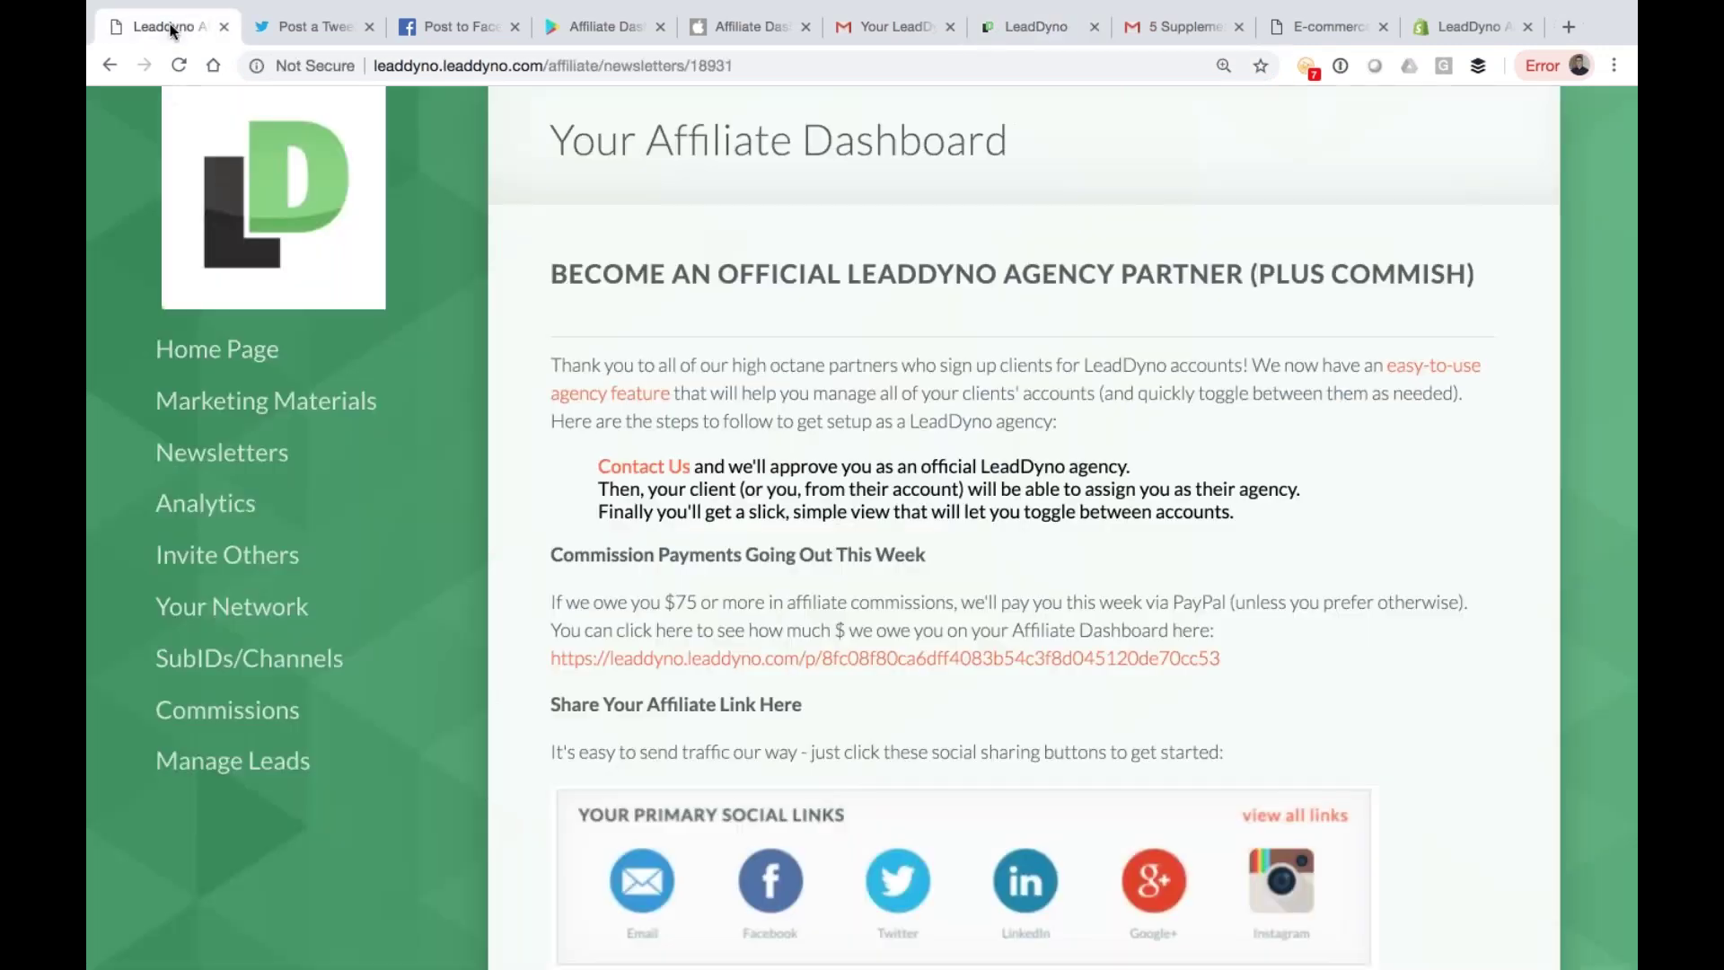
click(220, 356)
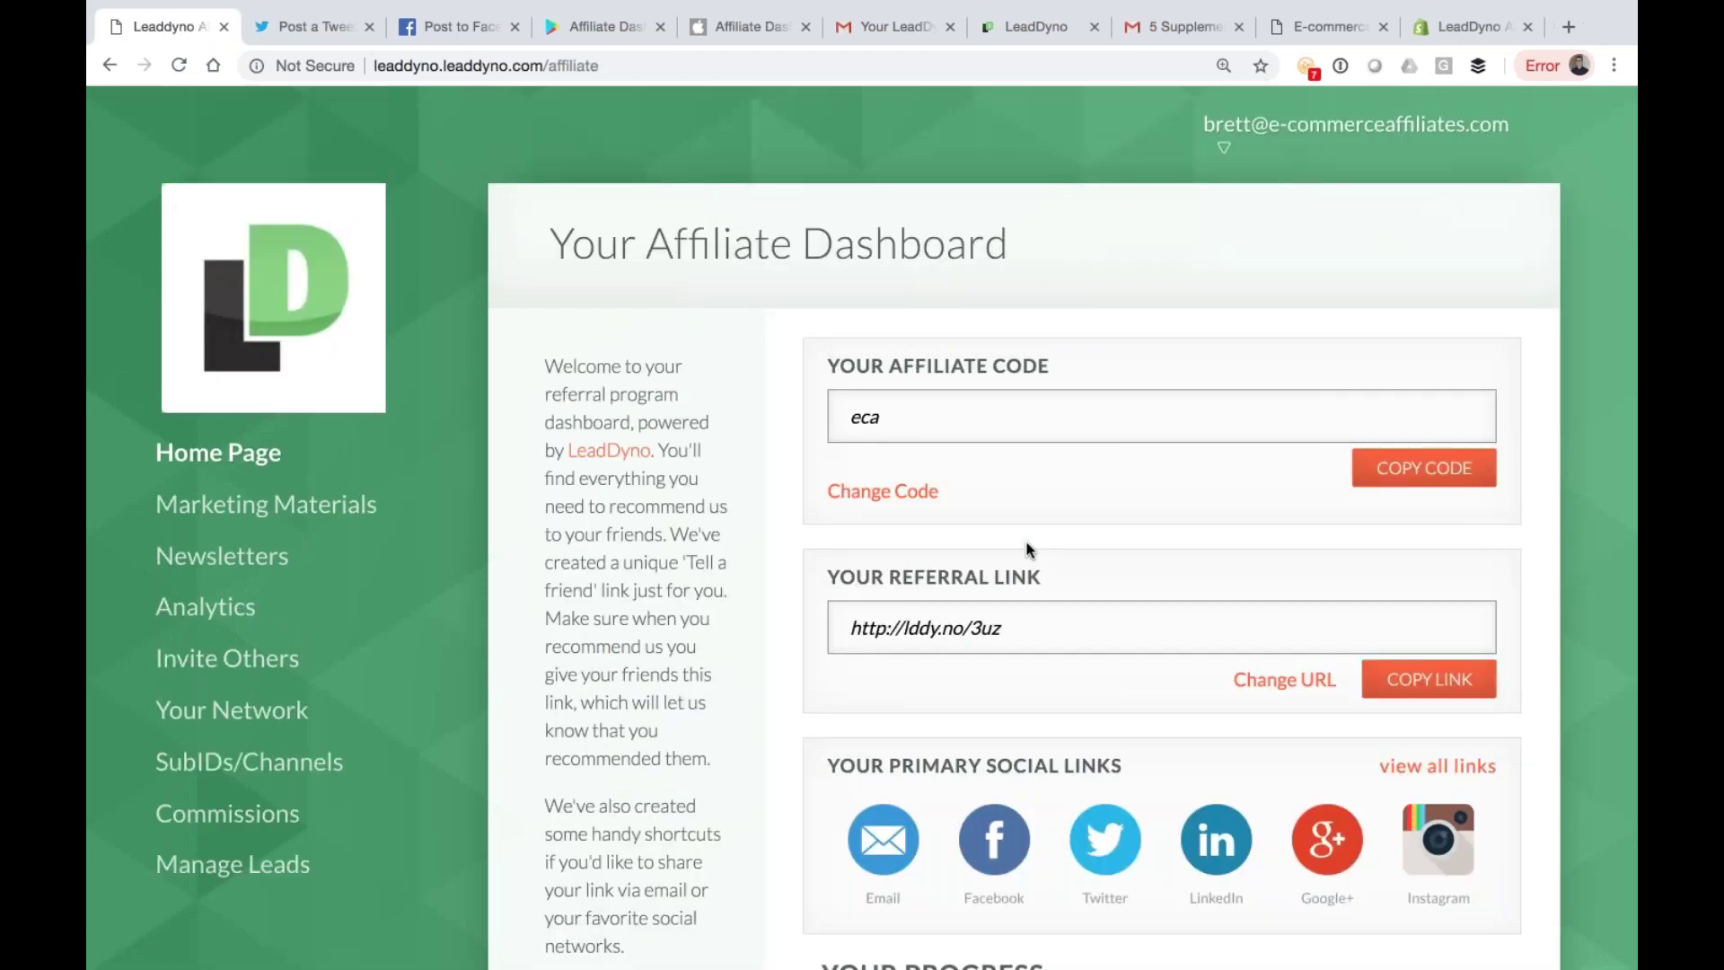
click(1243, 130)
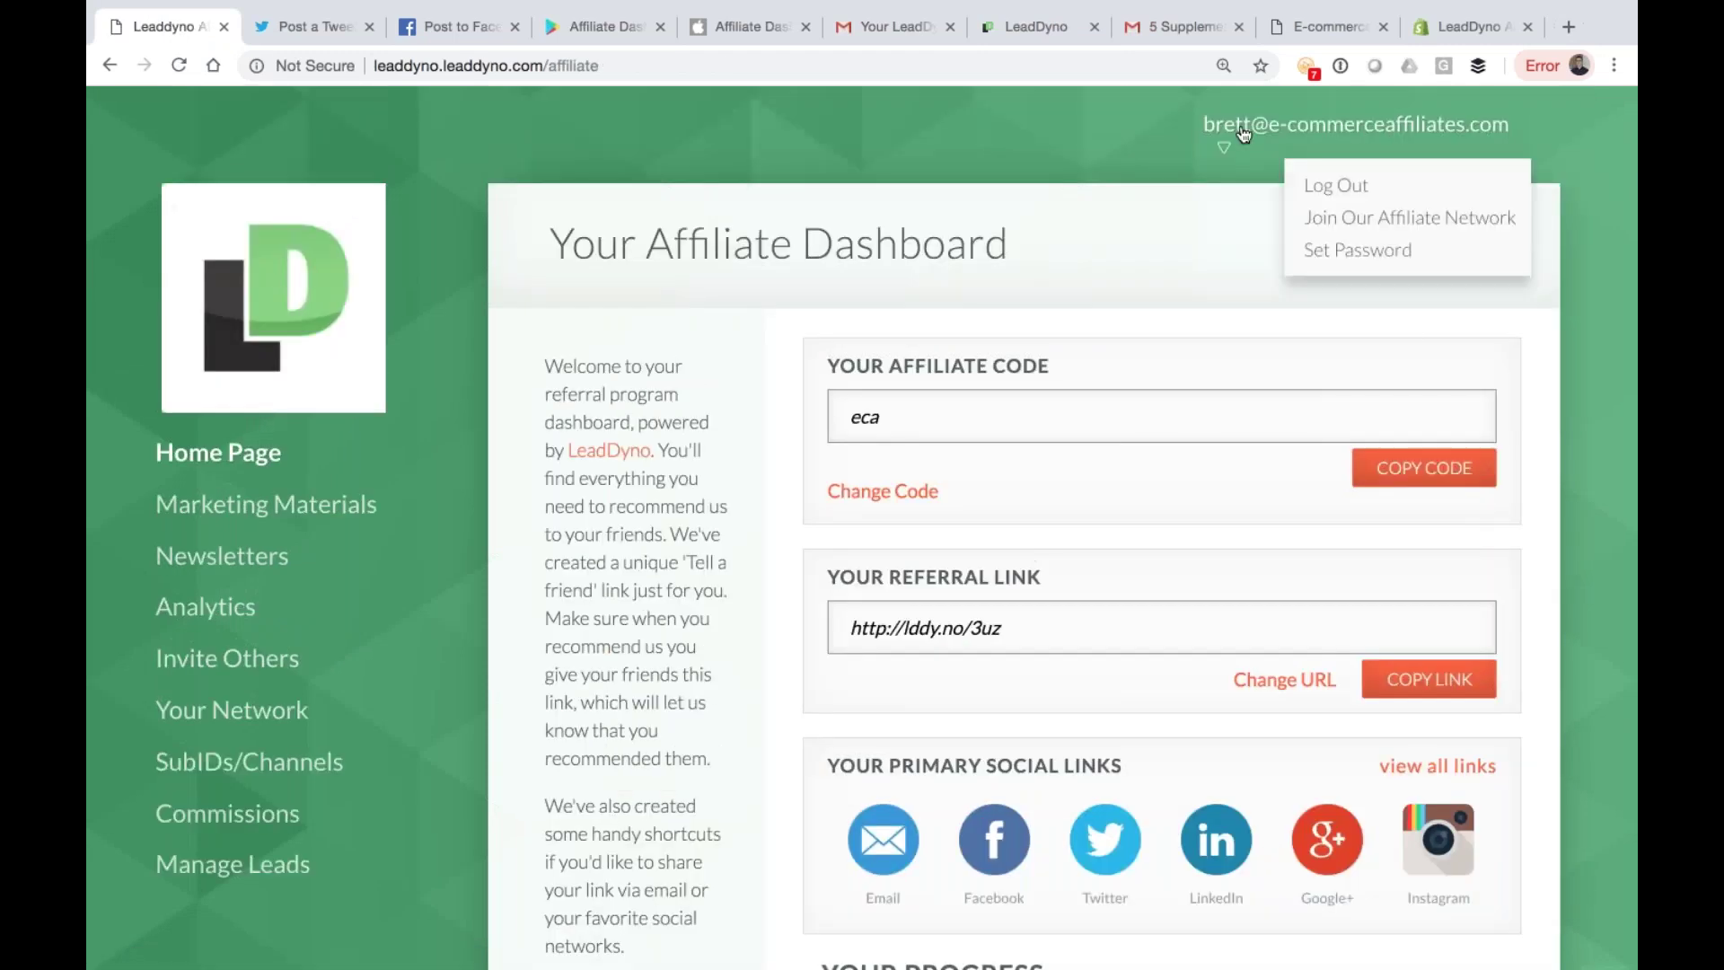
click(1311, 183)
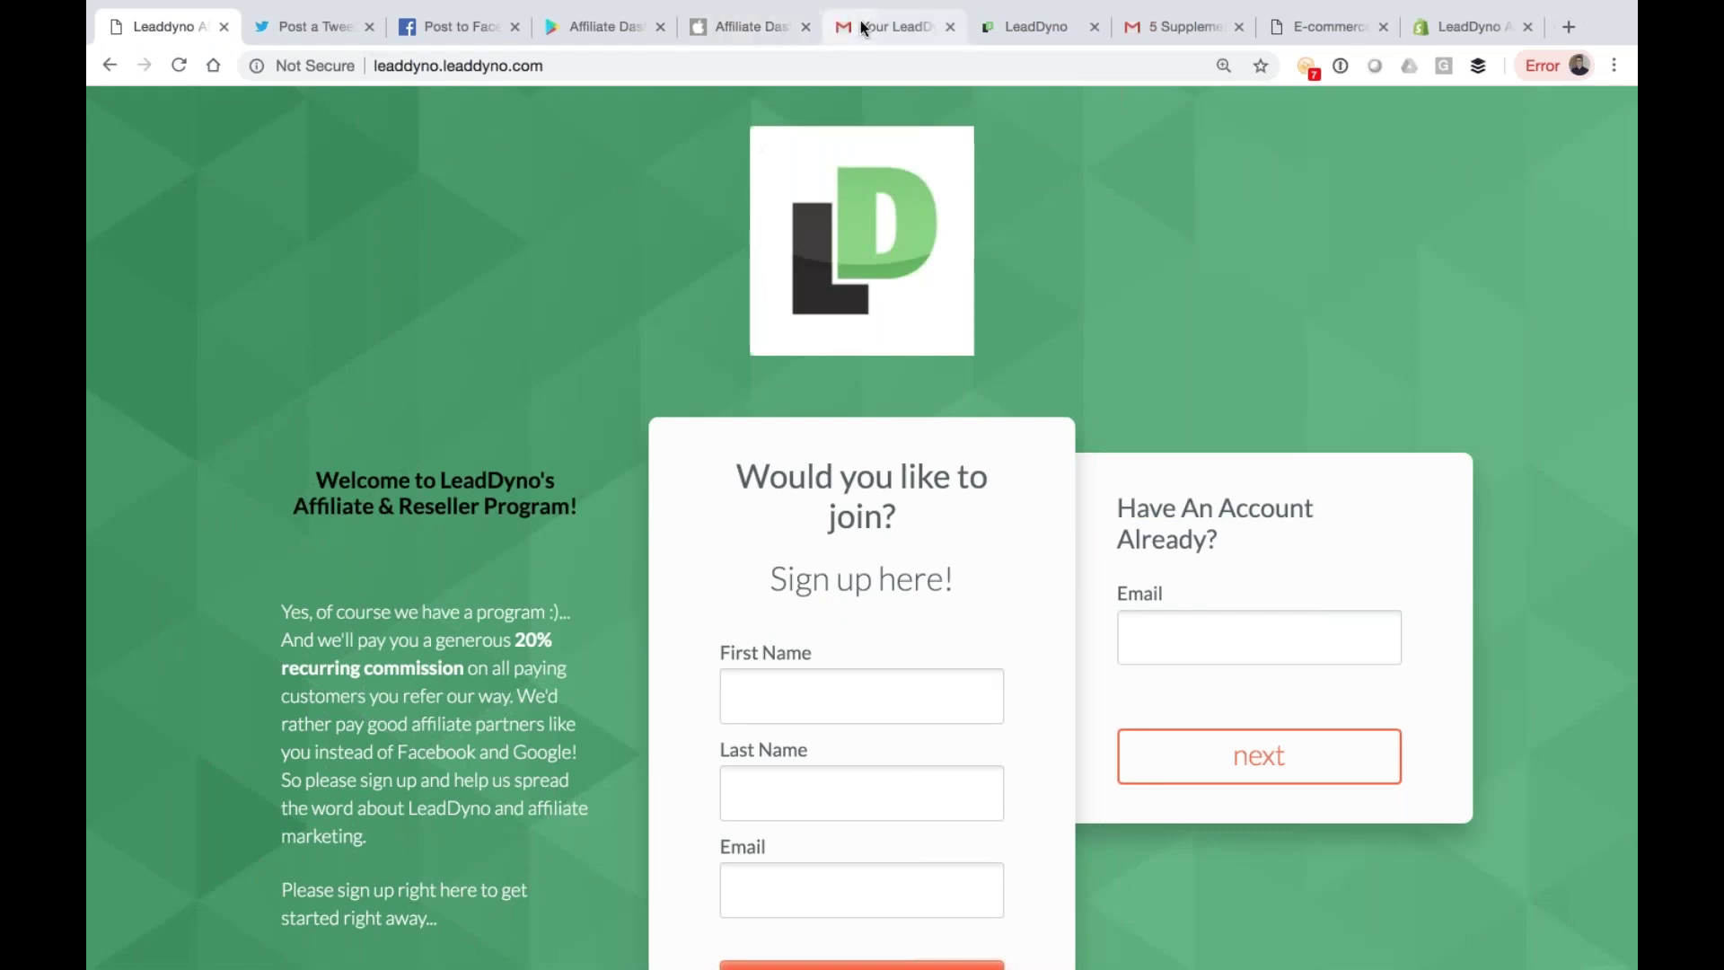
click(1046, 28)
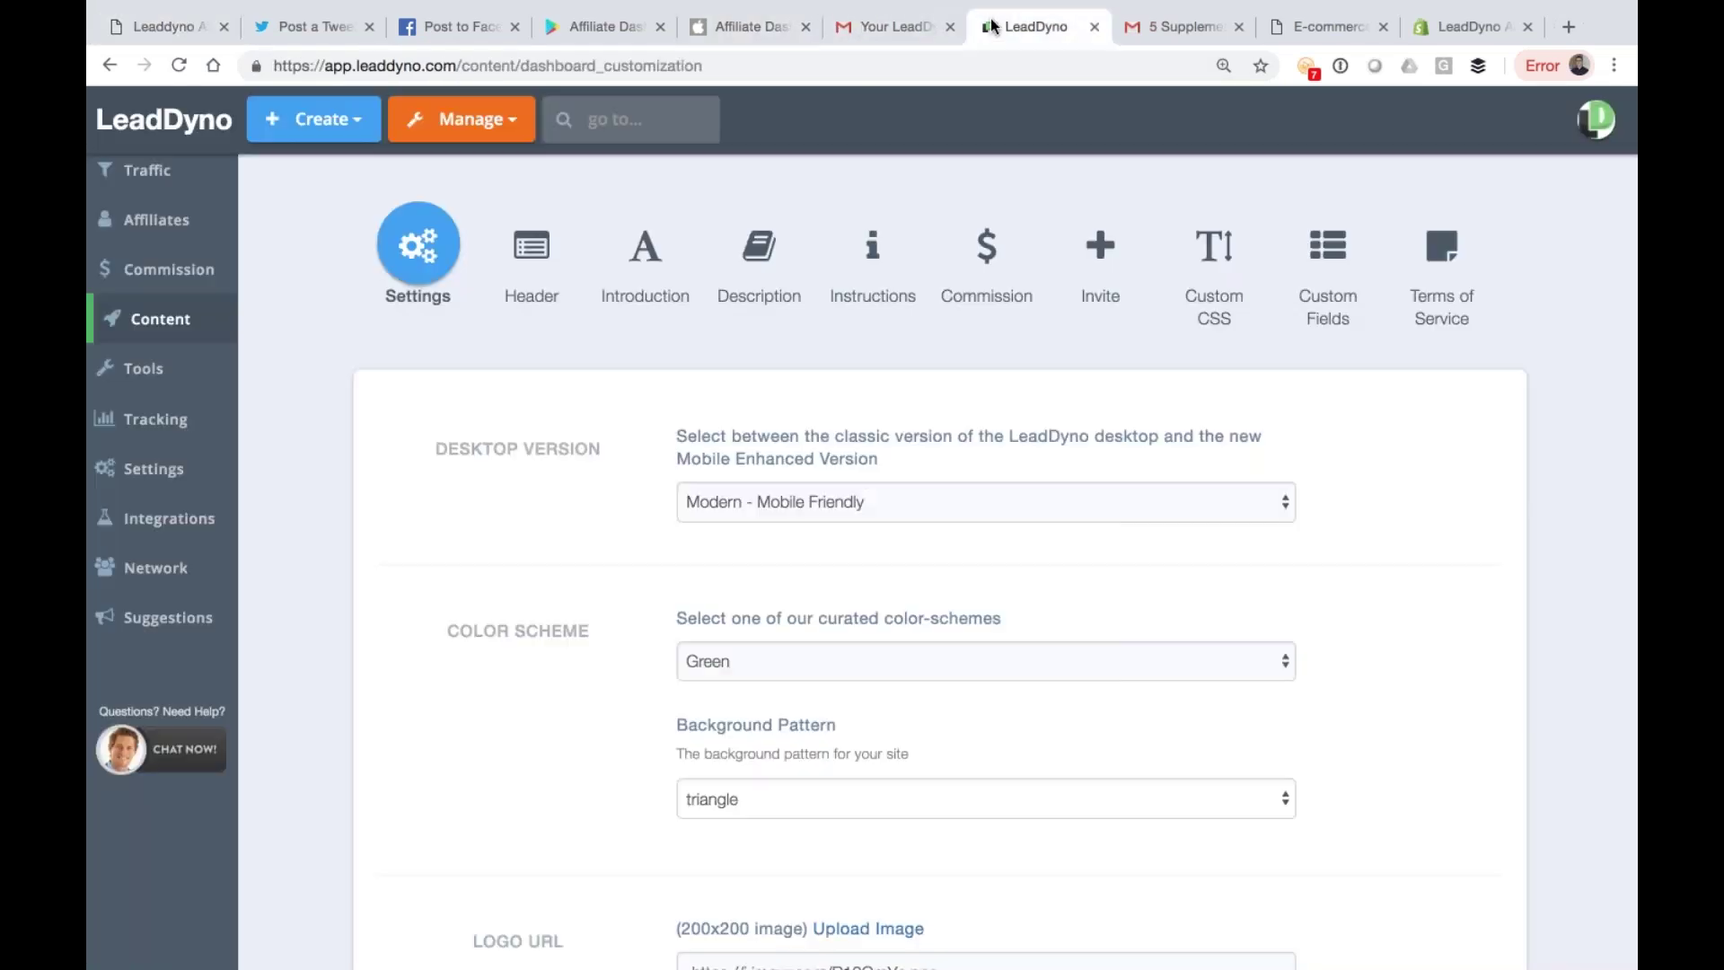
Step: Review the Header and Introduction settings, toggling the introduction between HTML source and rich text
click(528, 260)
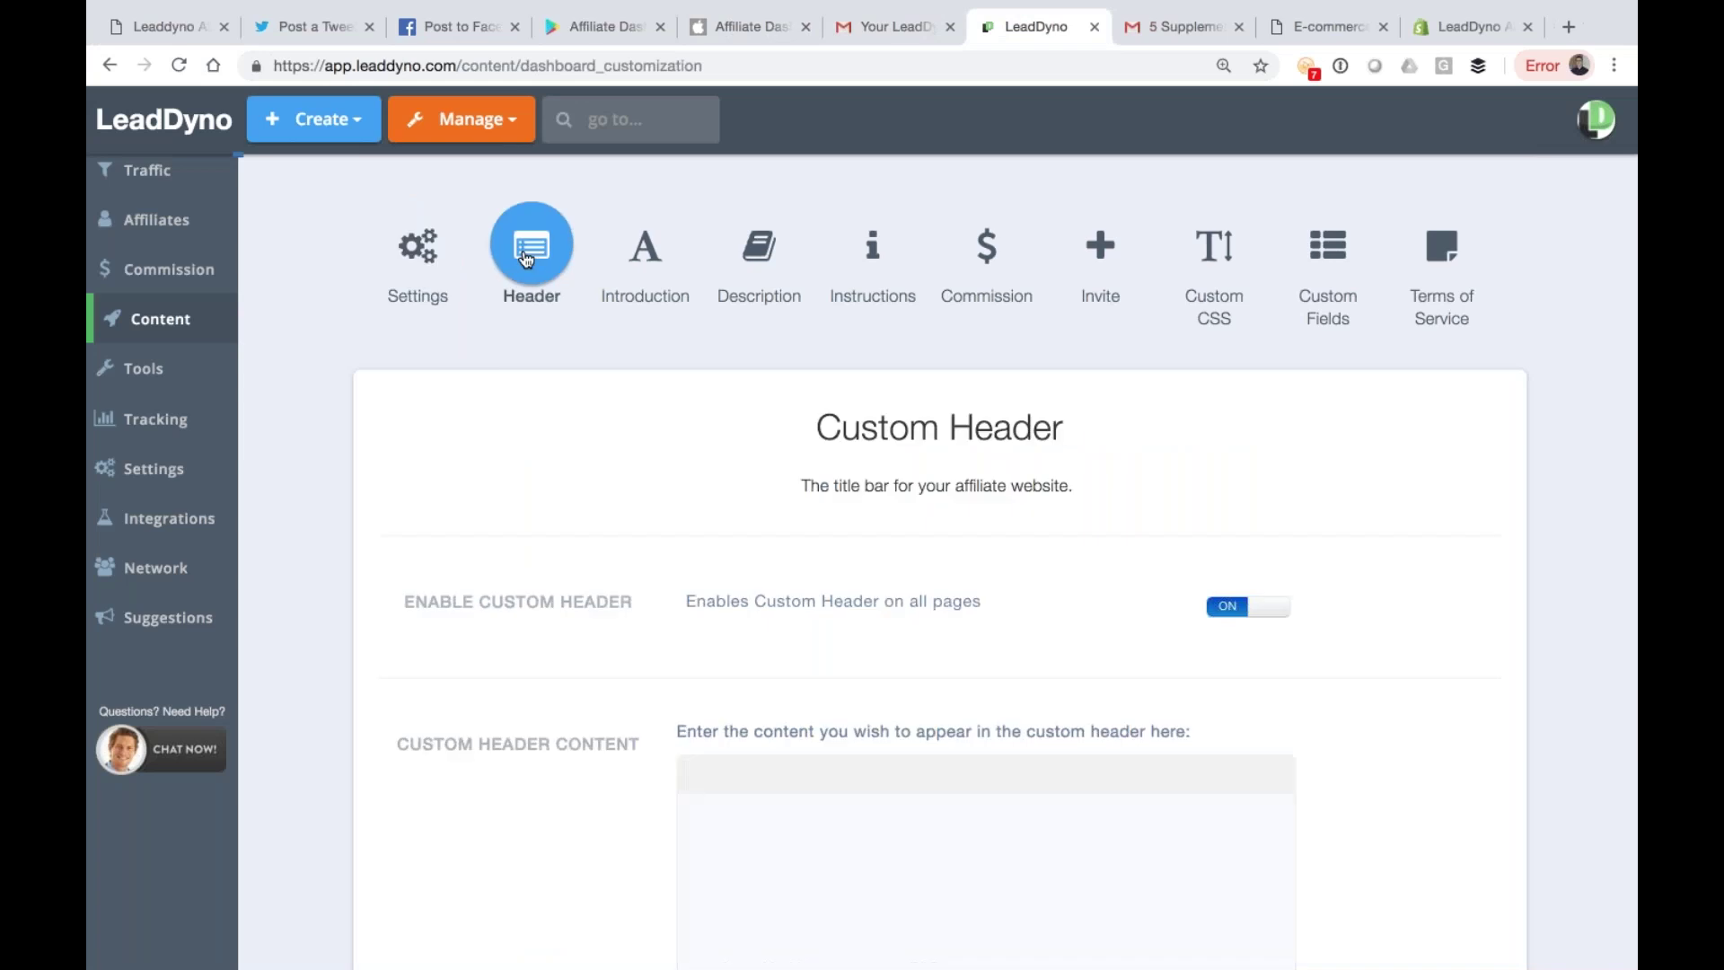
click(643, 257)
scroll(1451, 662, down, 5)
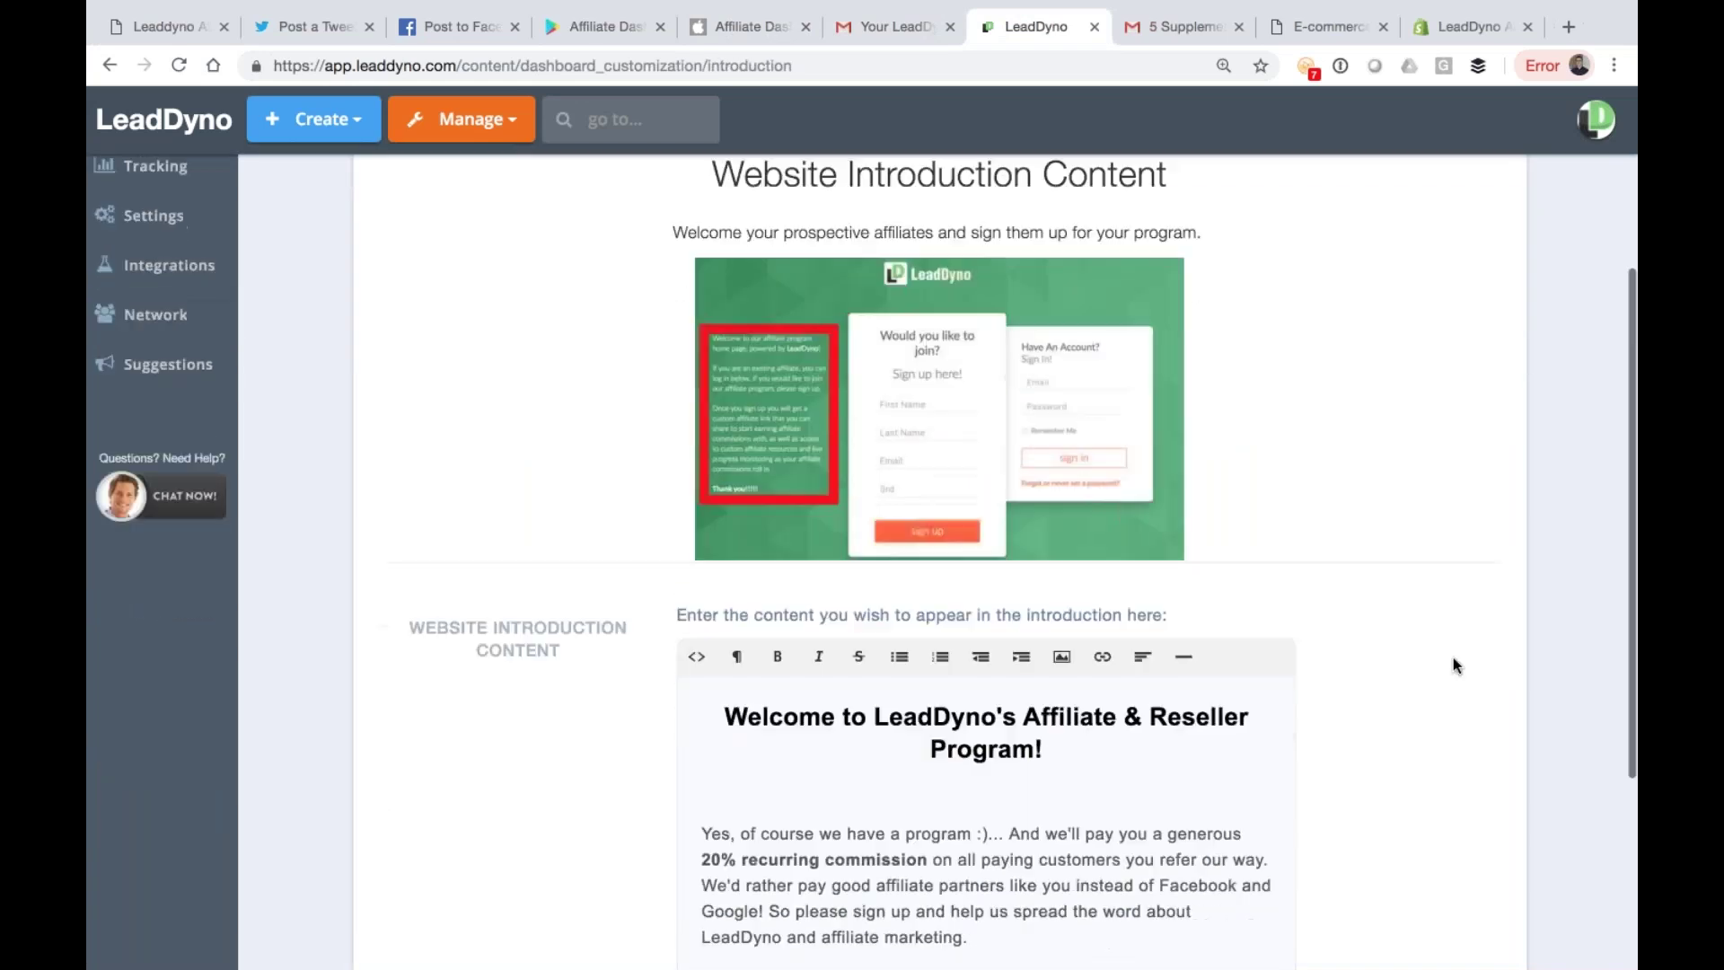
click(1124, 890)
key(super+a)
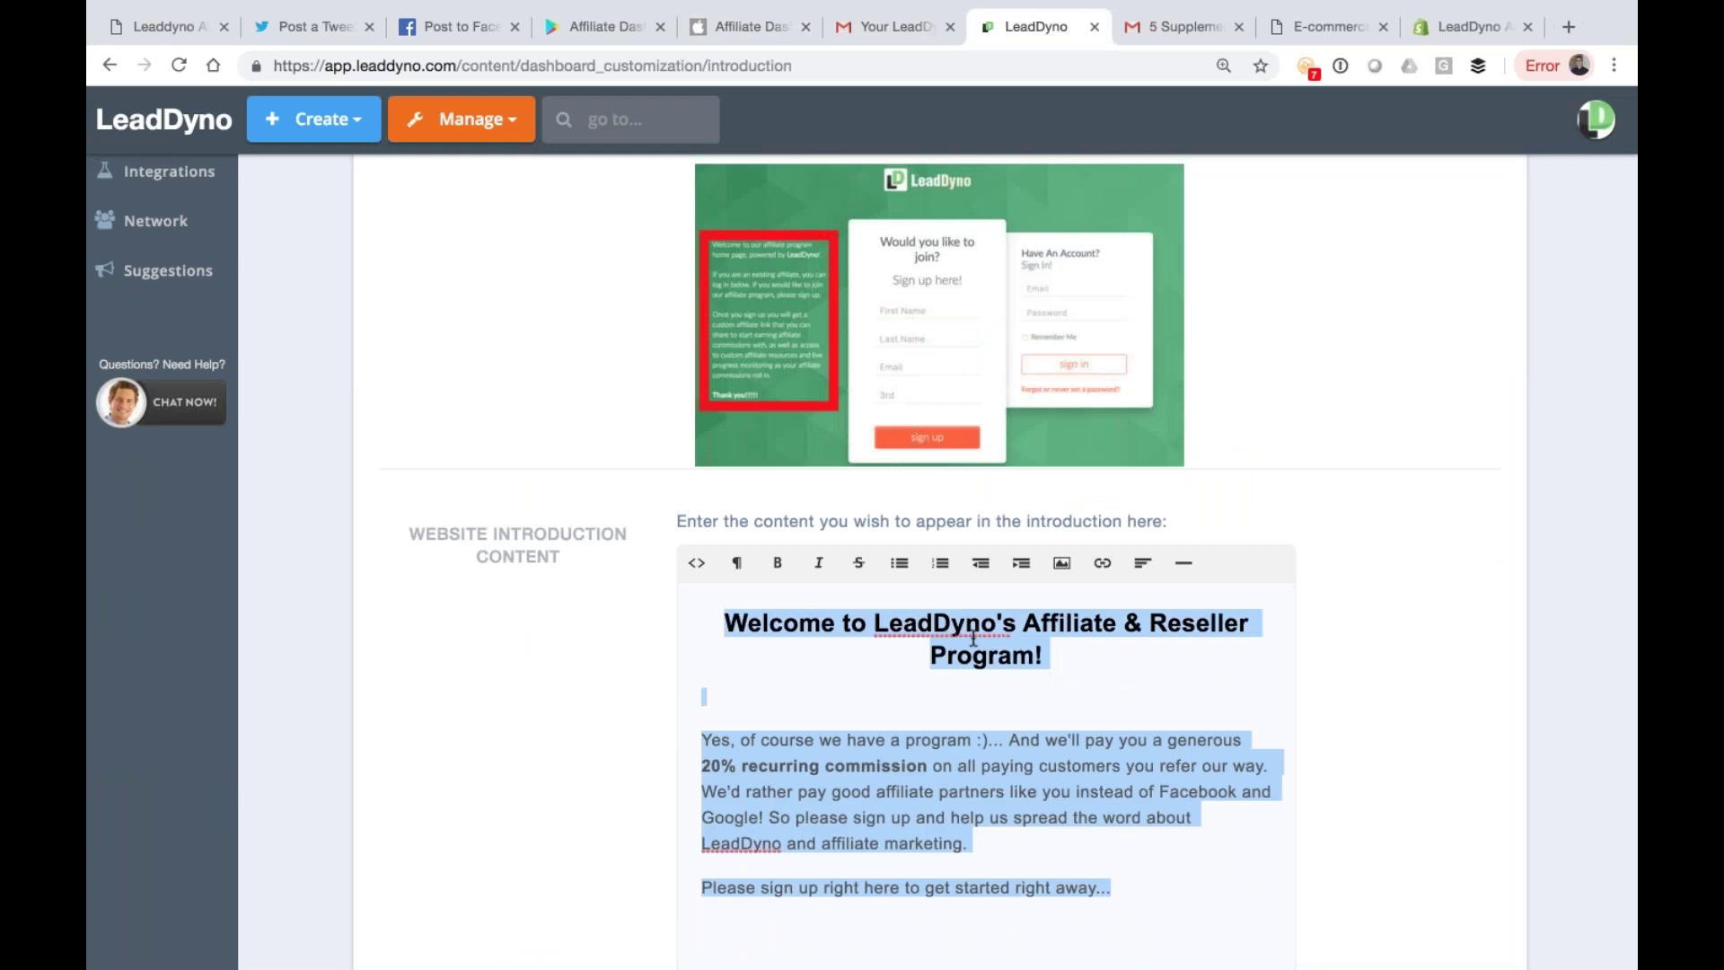
click(974, 640)
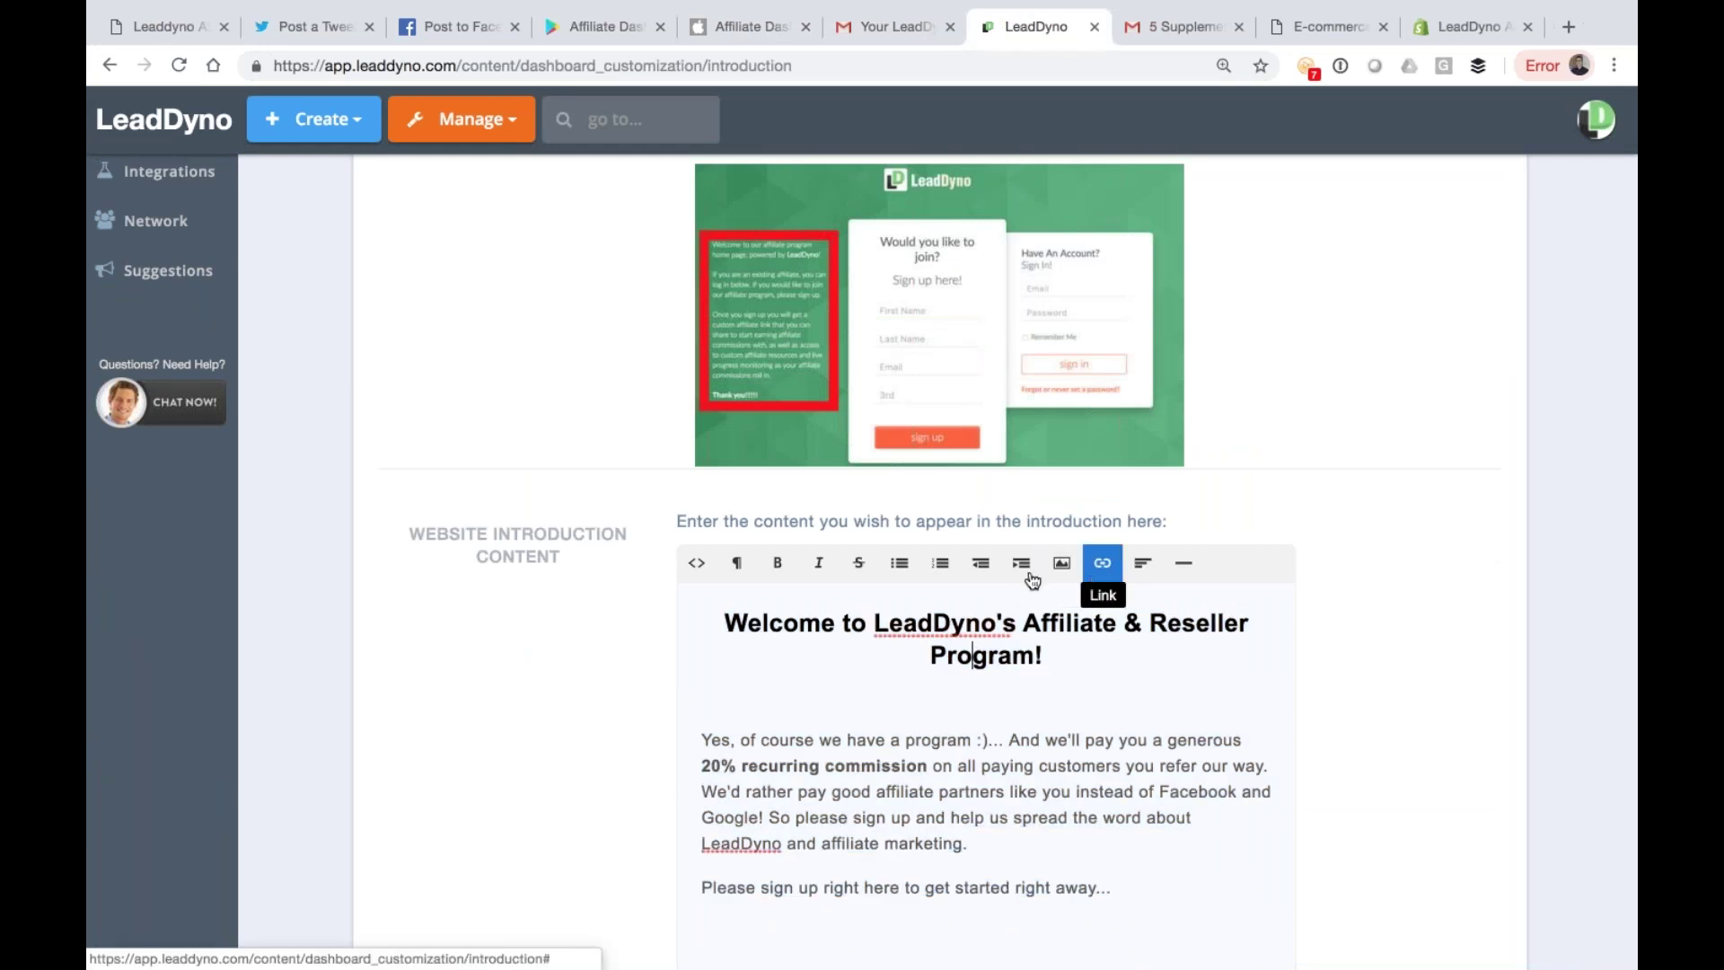
click(695, 562)
click(696, 563)
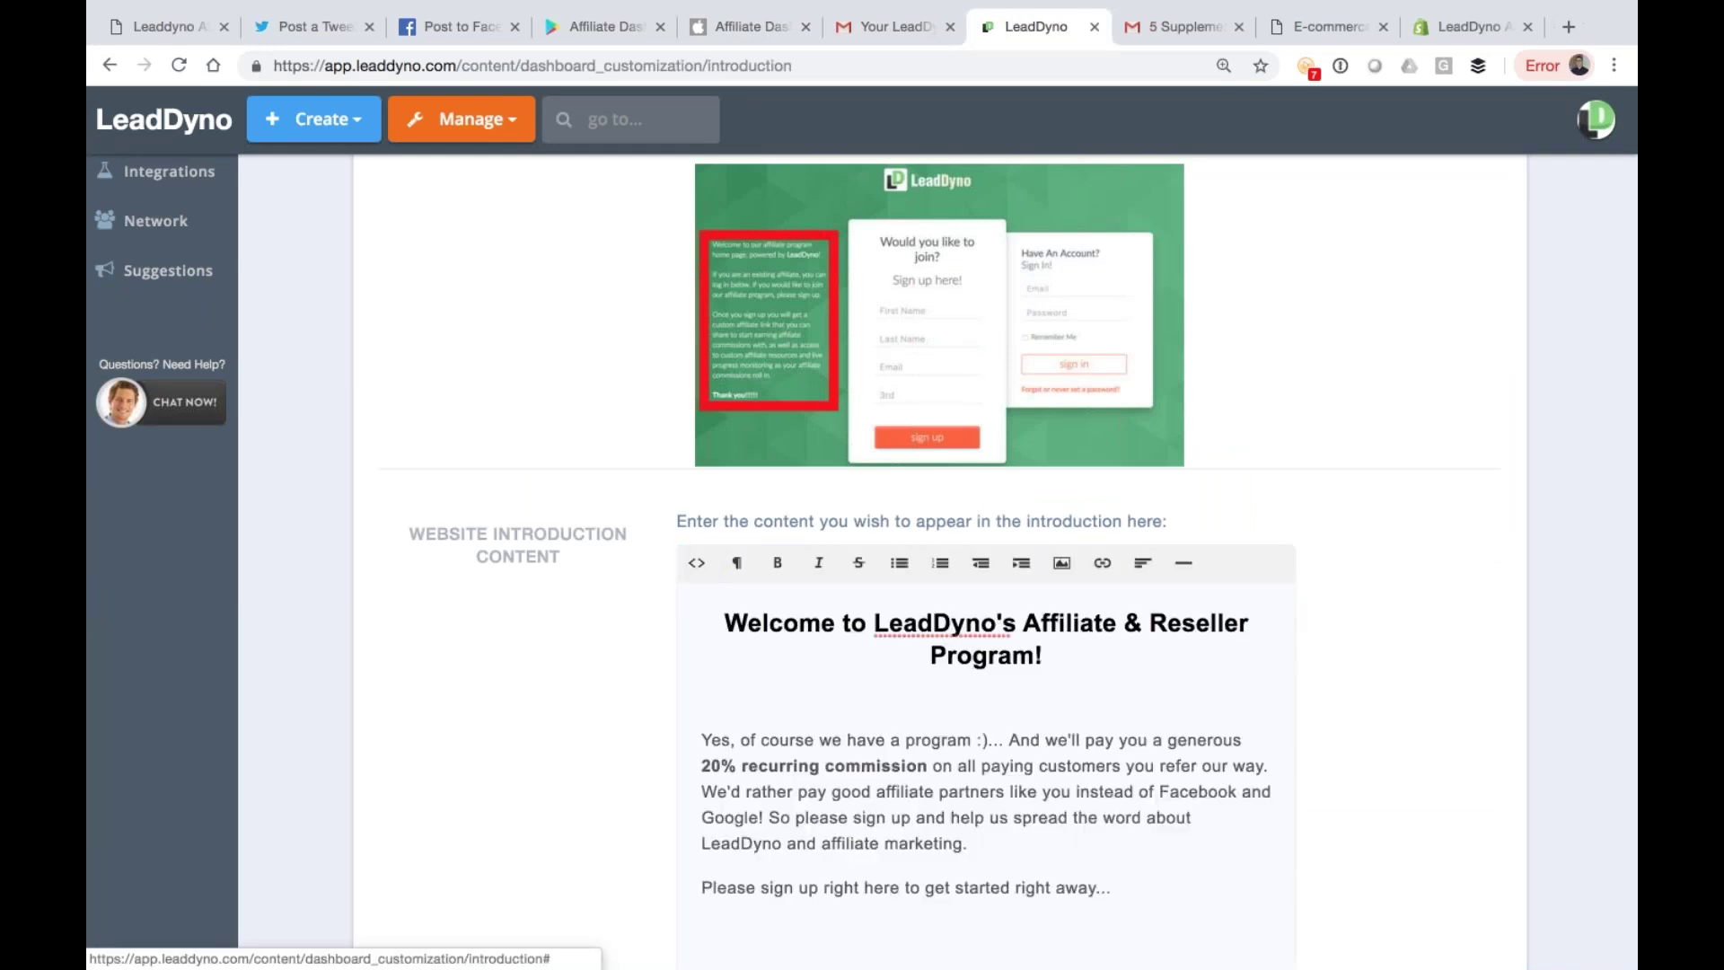
scroll(1221, 299, up, 5)
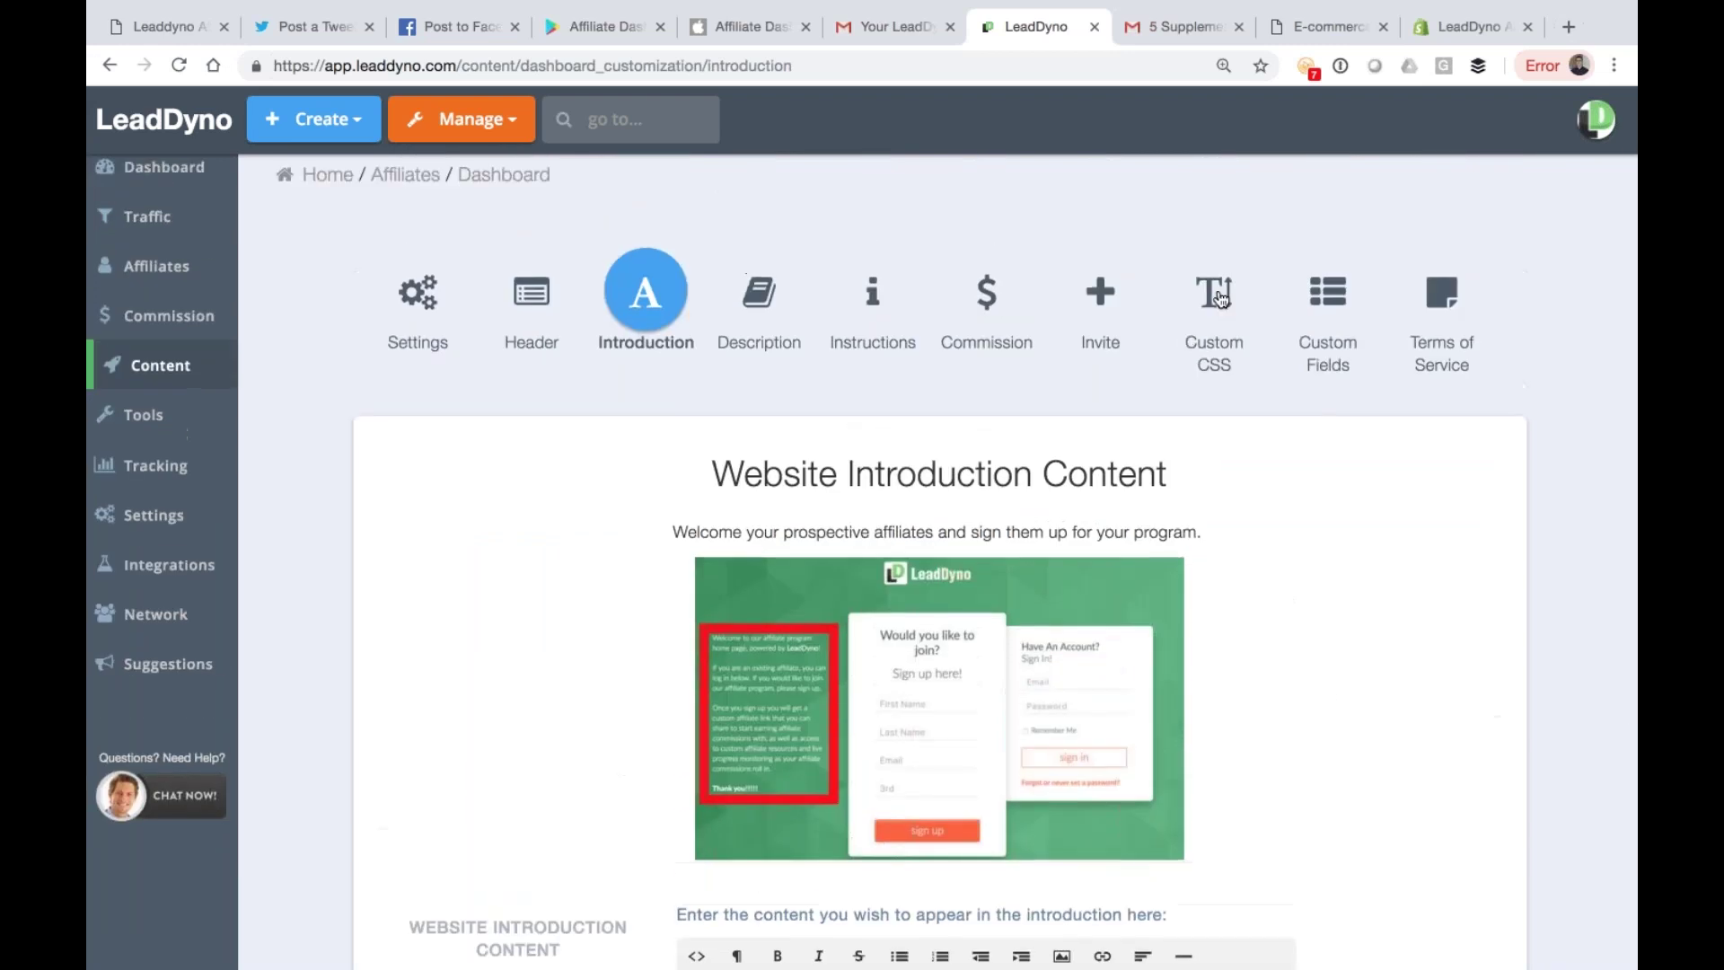
Step: Check the Custom CSS and Terms of Service settings, then go back to the Content library
click(1221, 299)
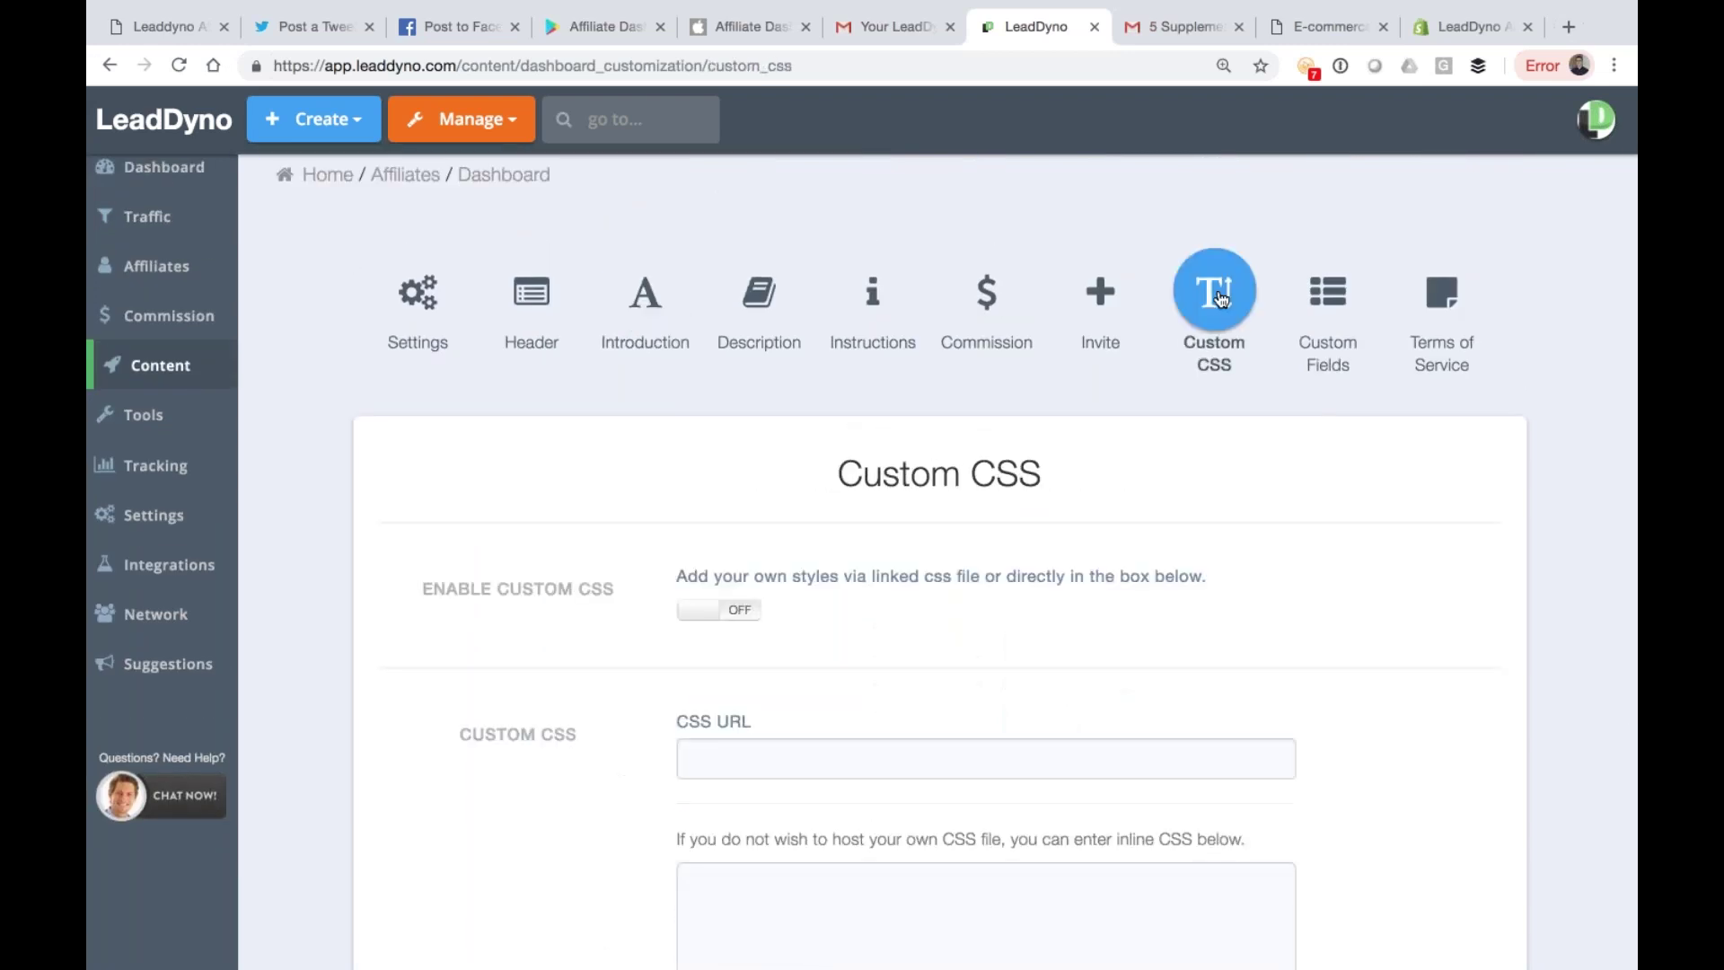
click(1439, 299)
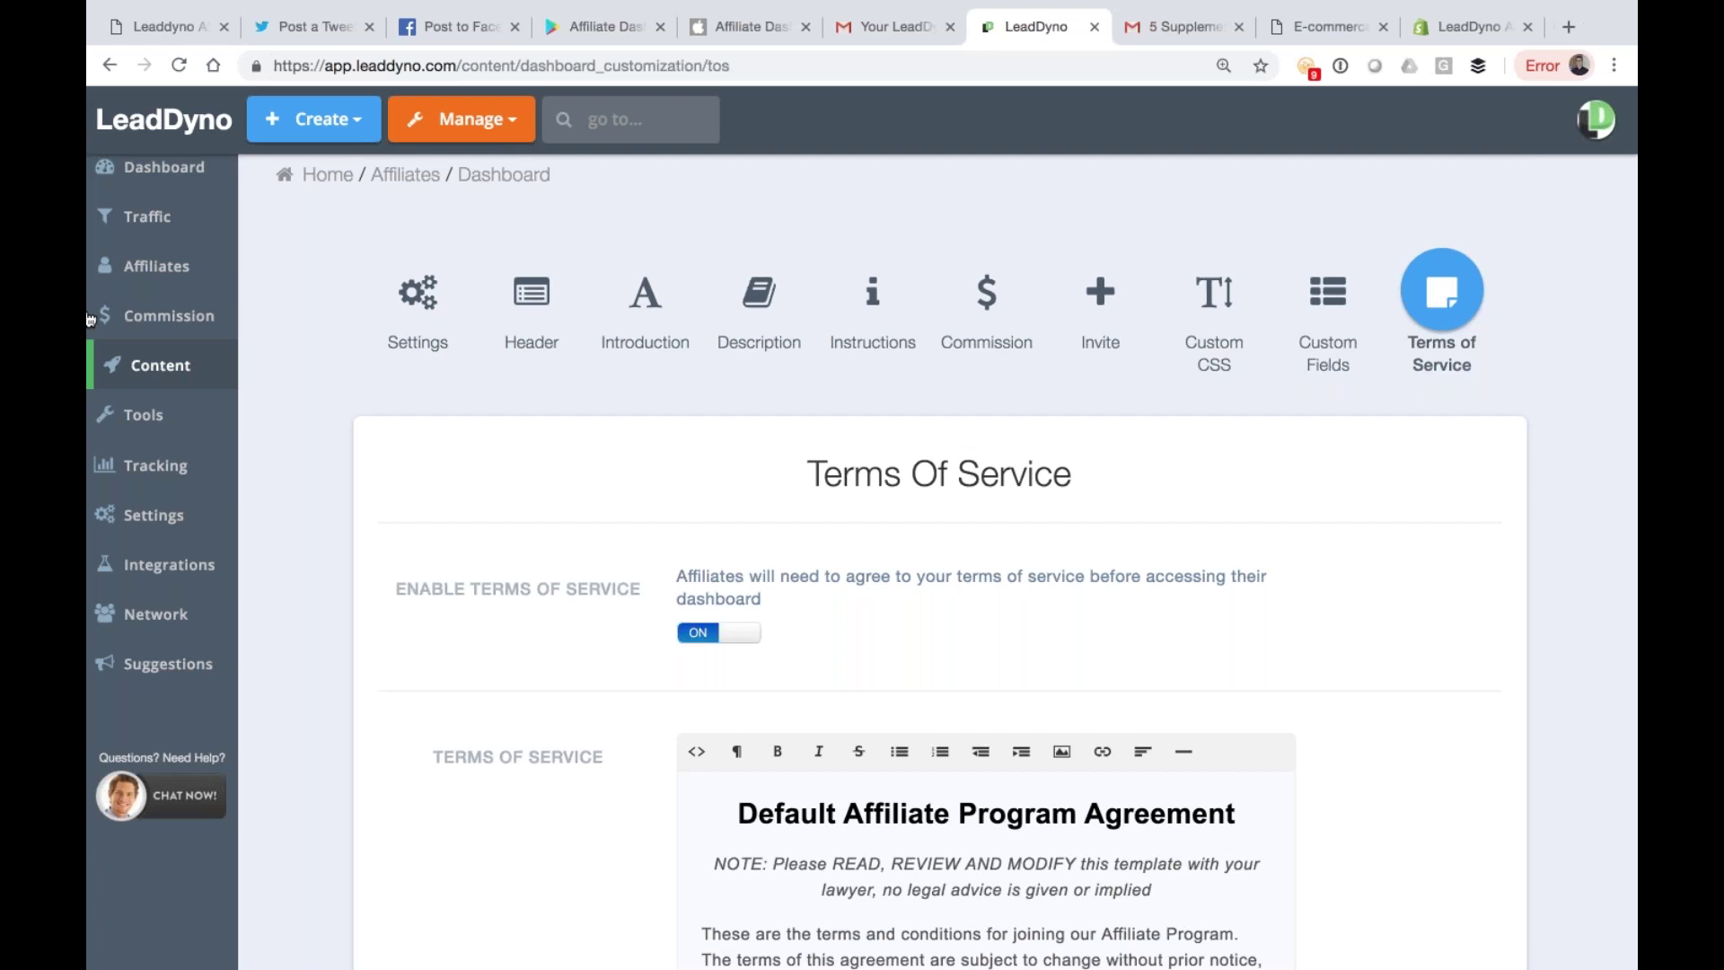
click(184, 368)
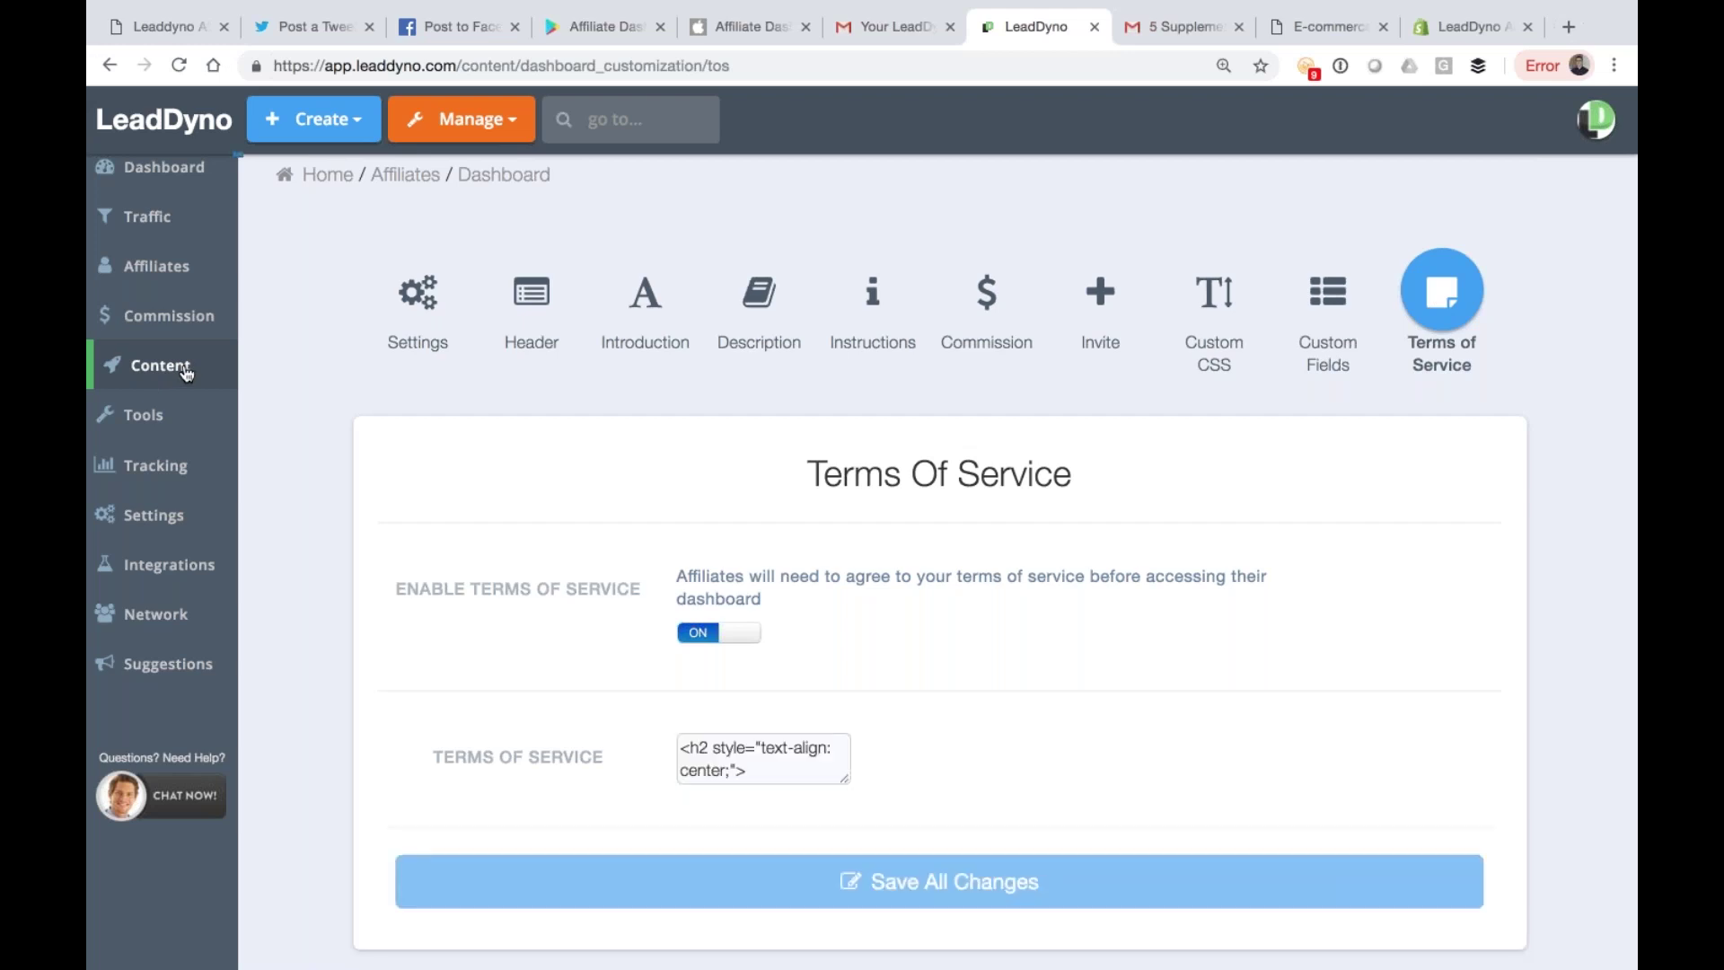
Step: Preview the Facebook share dialog, then go back to the Affiliate Content Library
scroll(184, 368, down, 1)
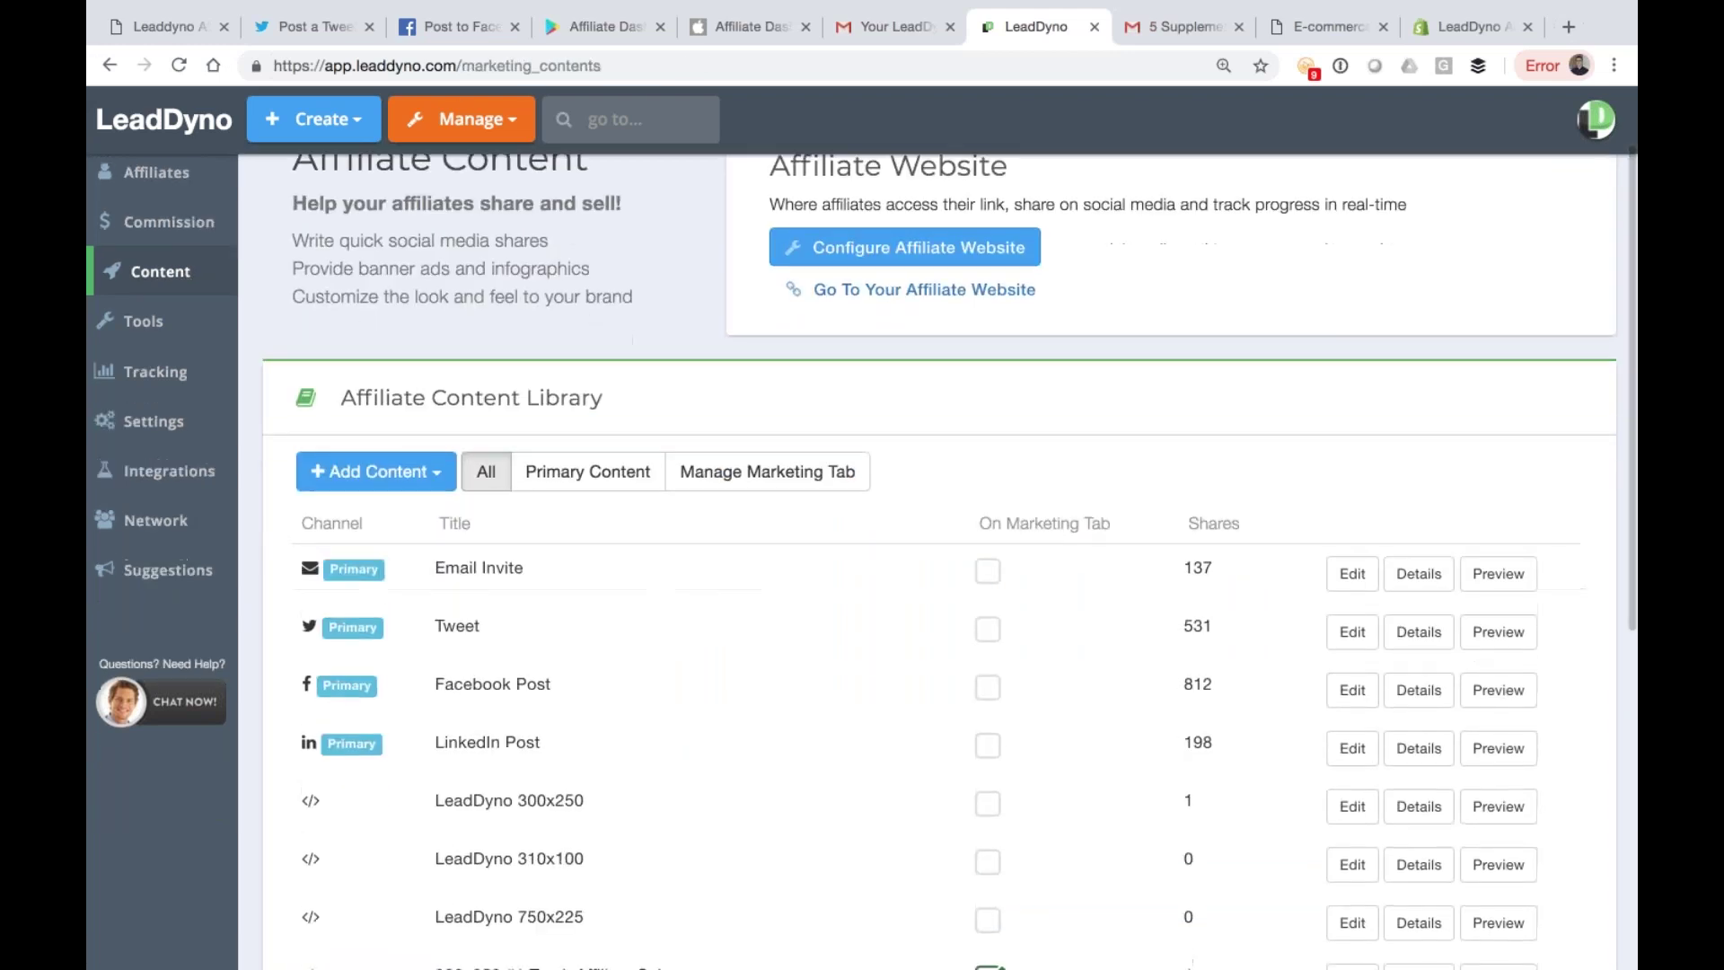
click(471, 30)
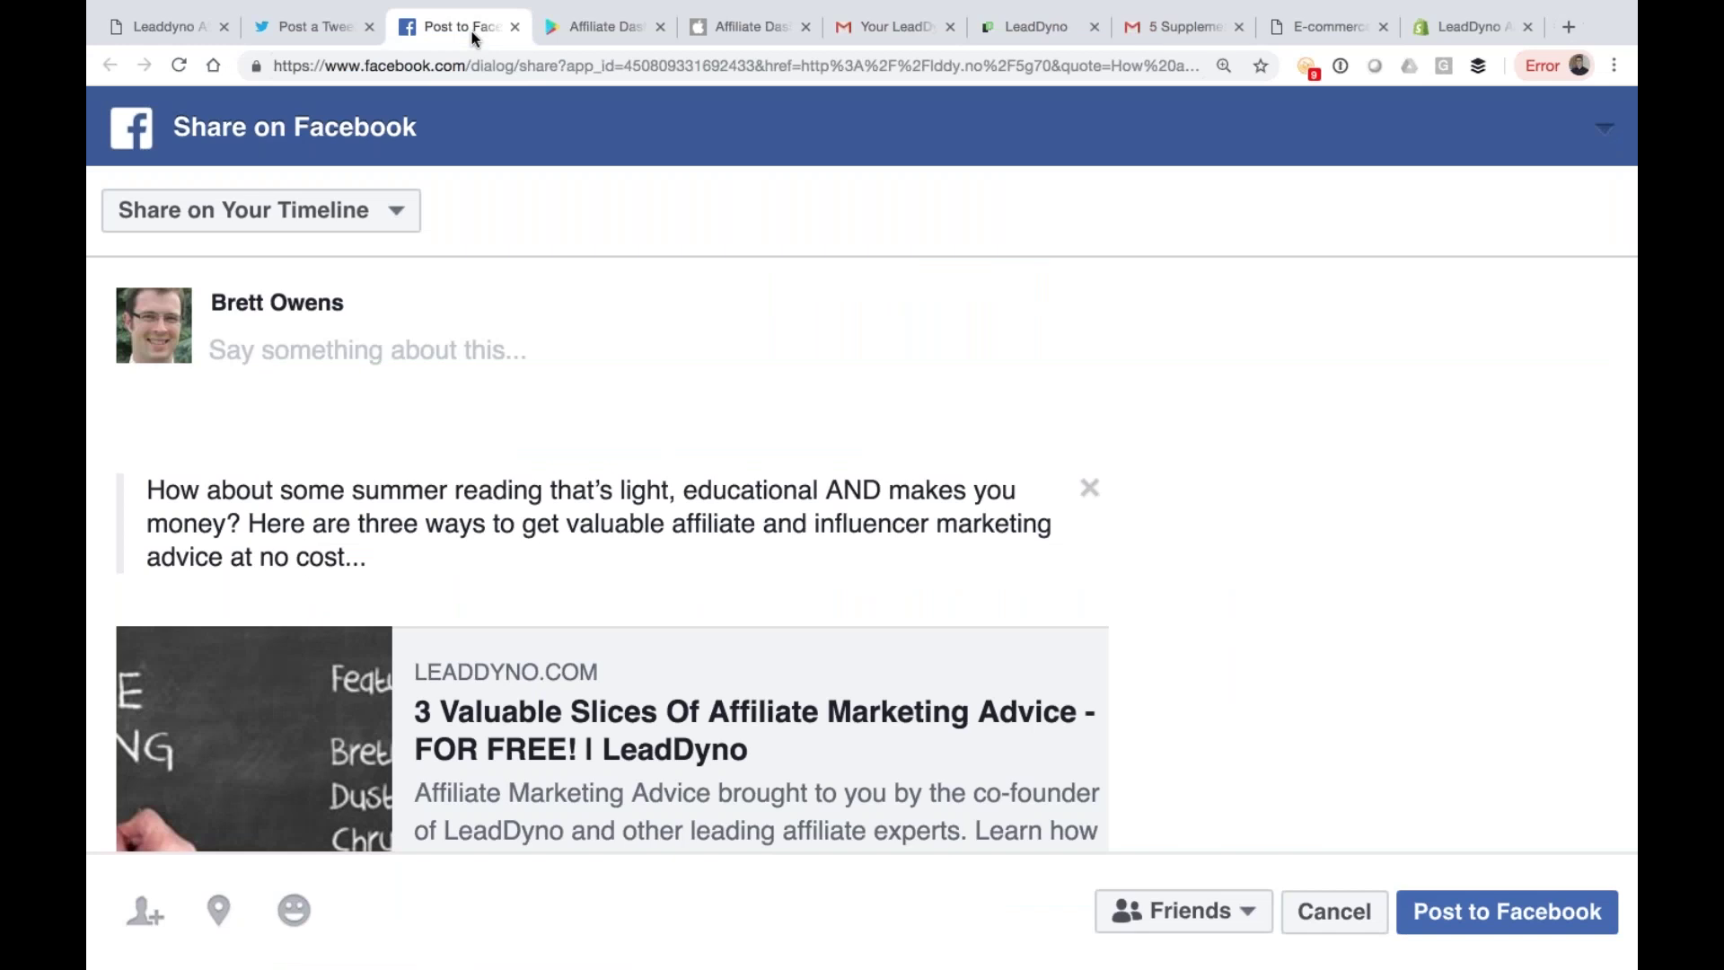
click(989, 36)
scroll(959, 505, up, 2)
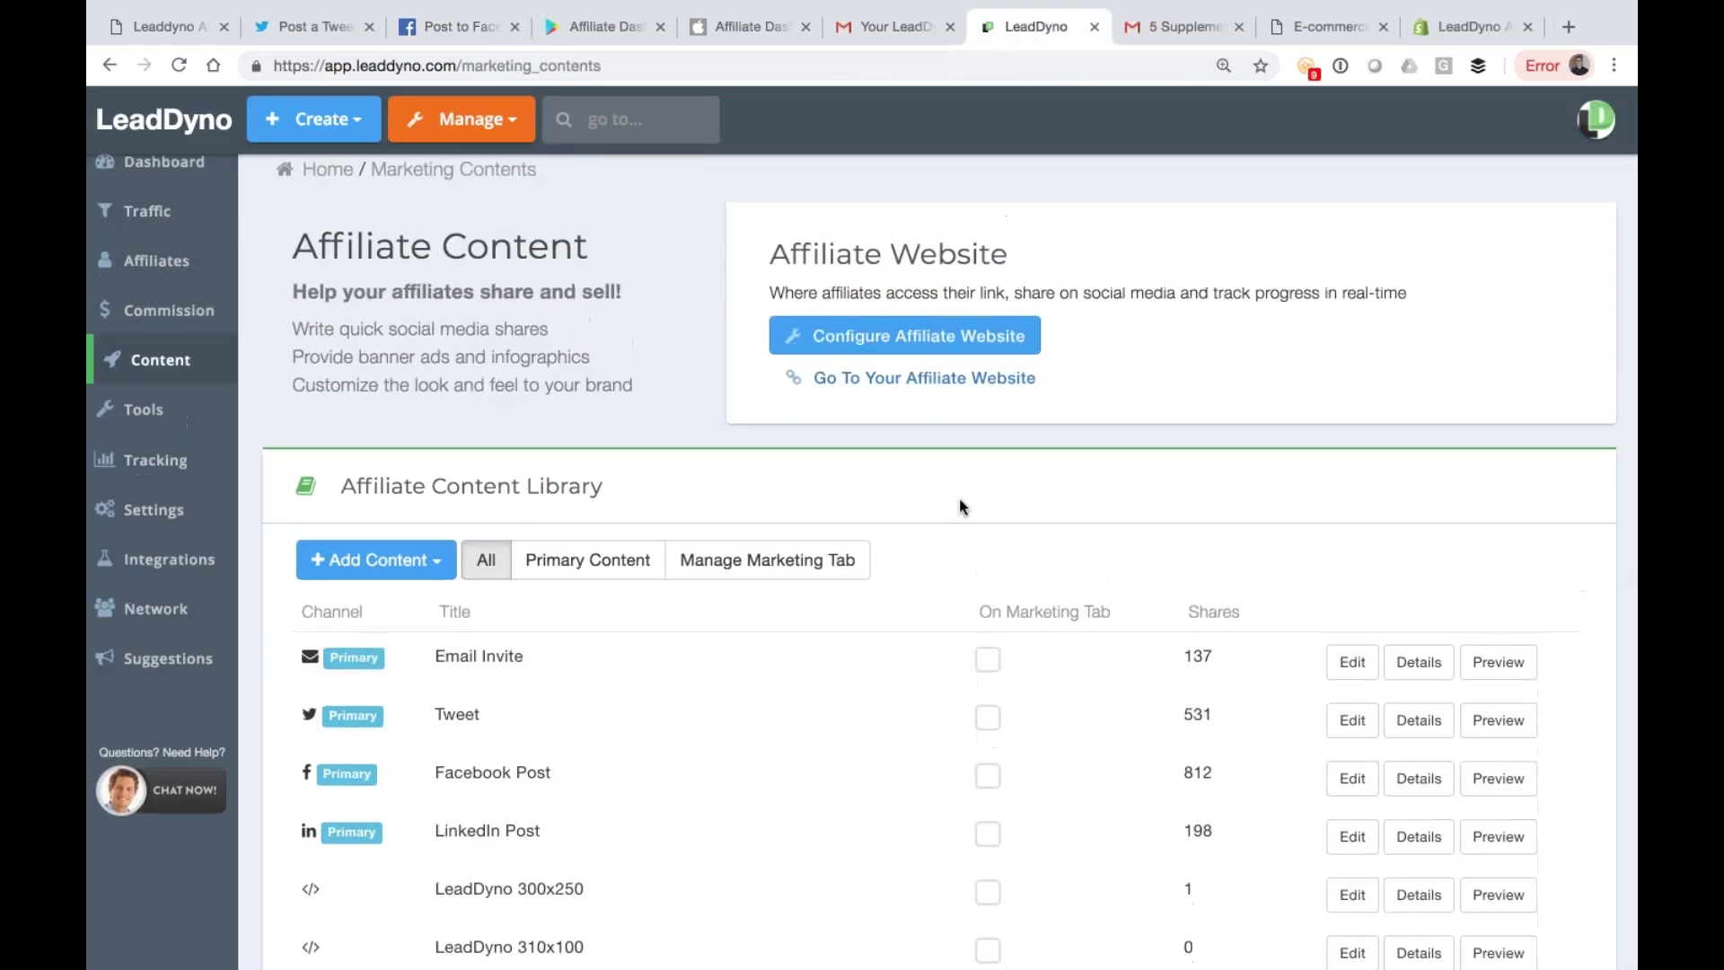
scroll(959, 620, down, 3)
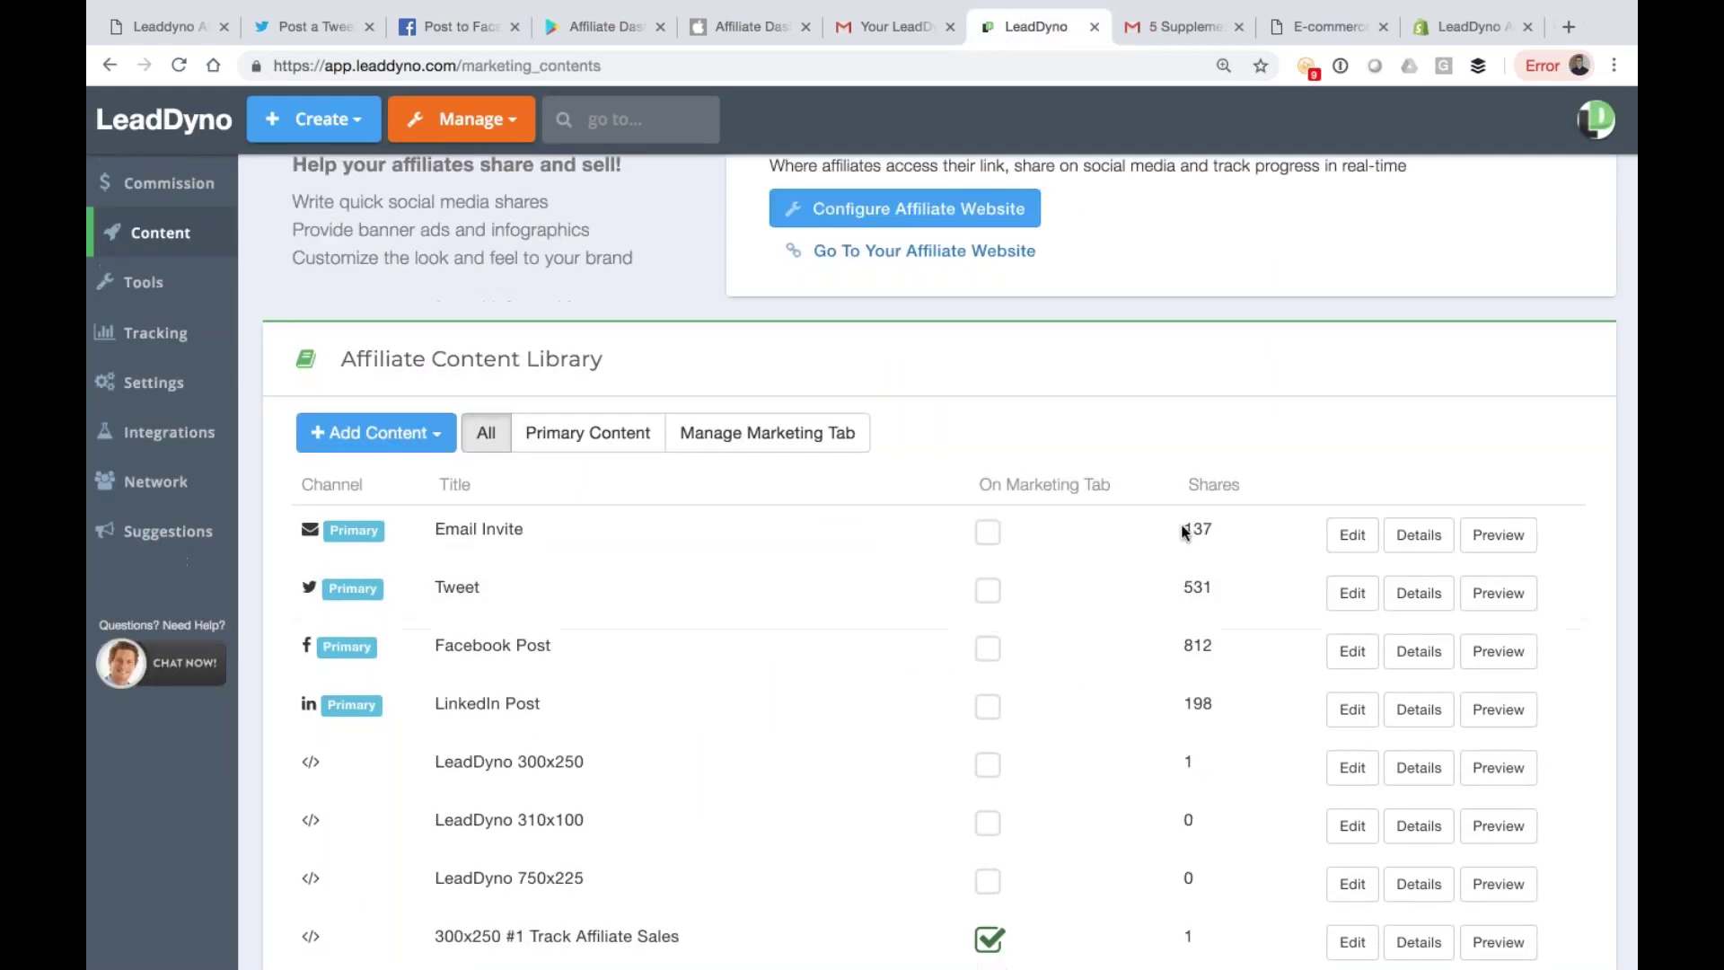
Step: Compare the Facebook Post content with its share dialog, then open the Tweet content for editing
click(1352, 650)
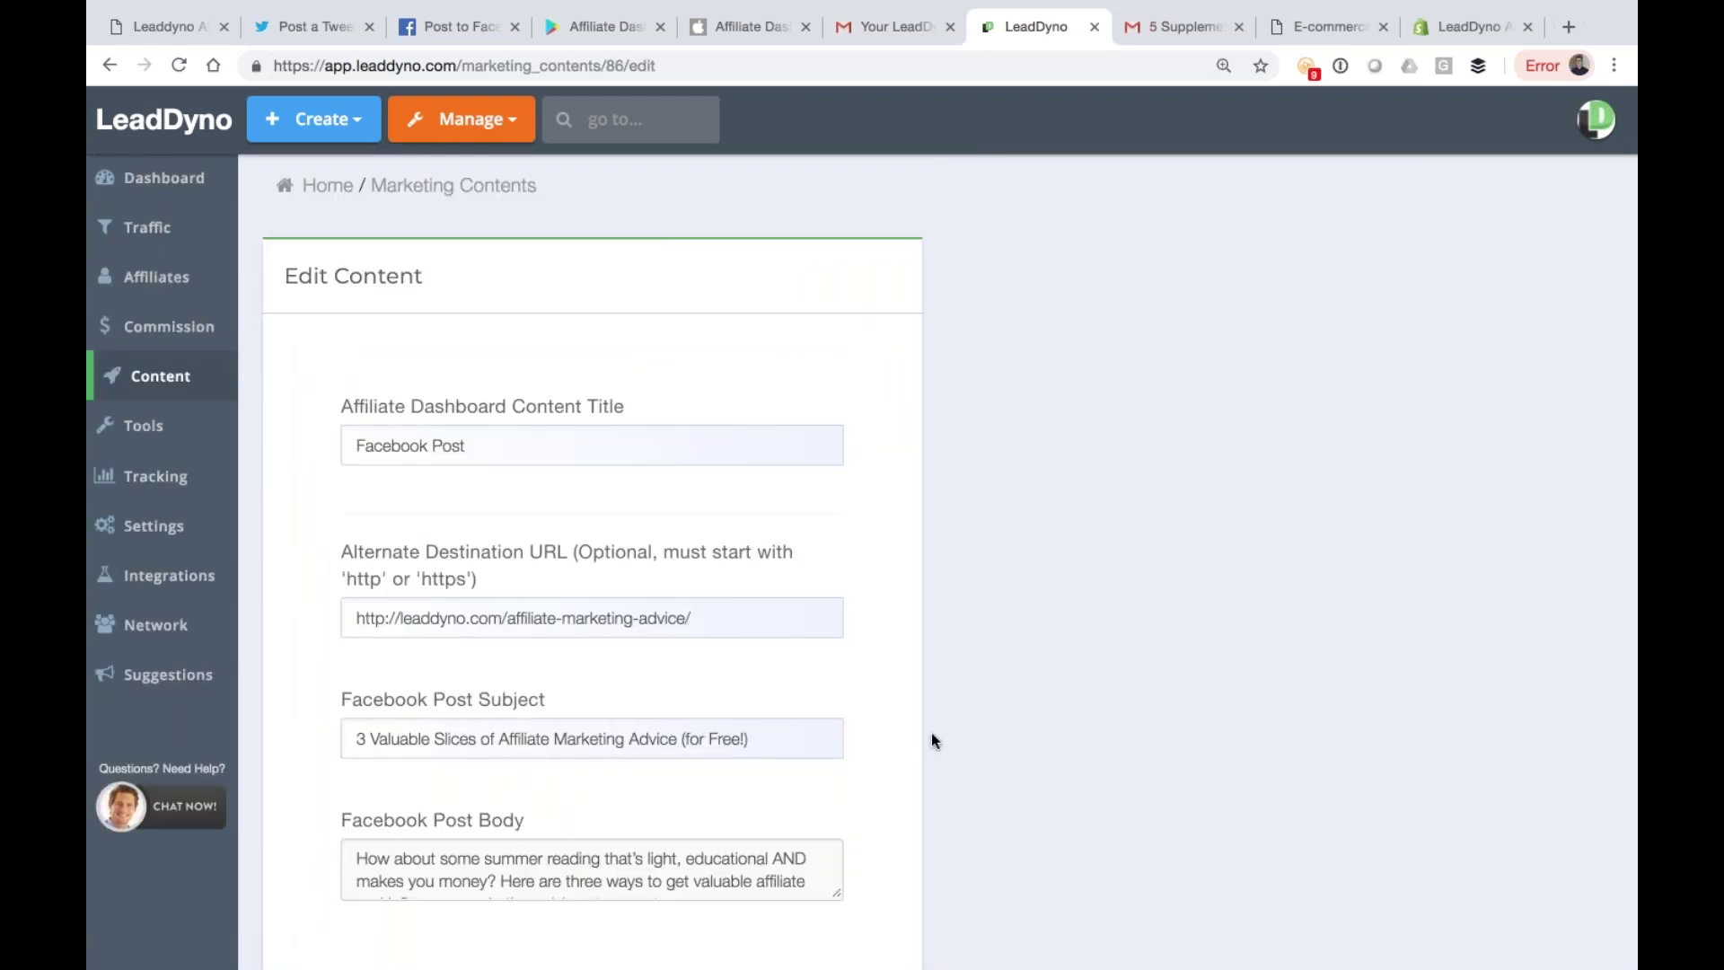
scroll(932, 740, down, 2)
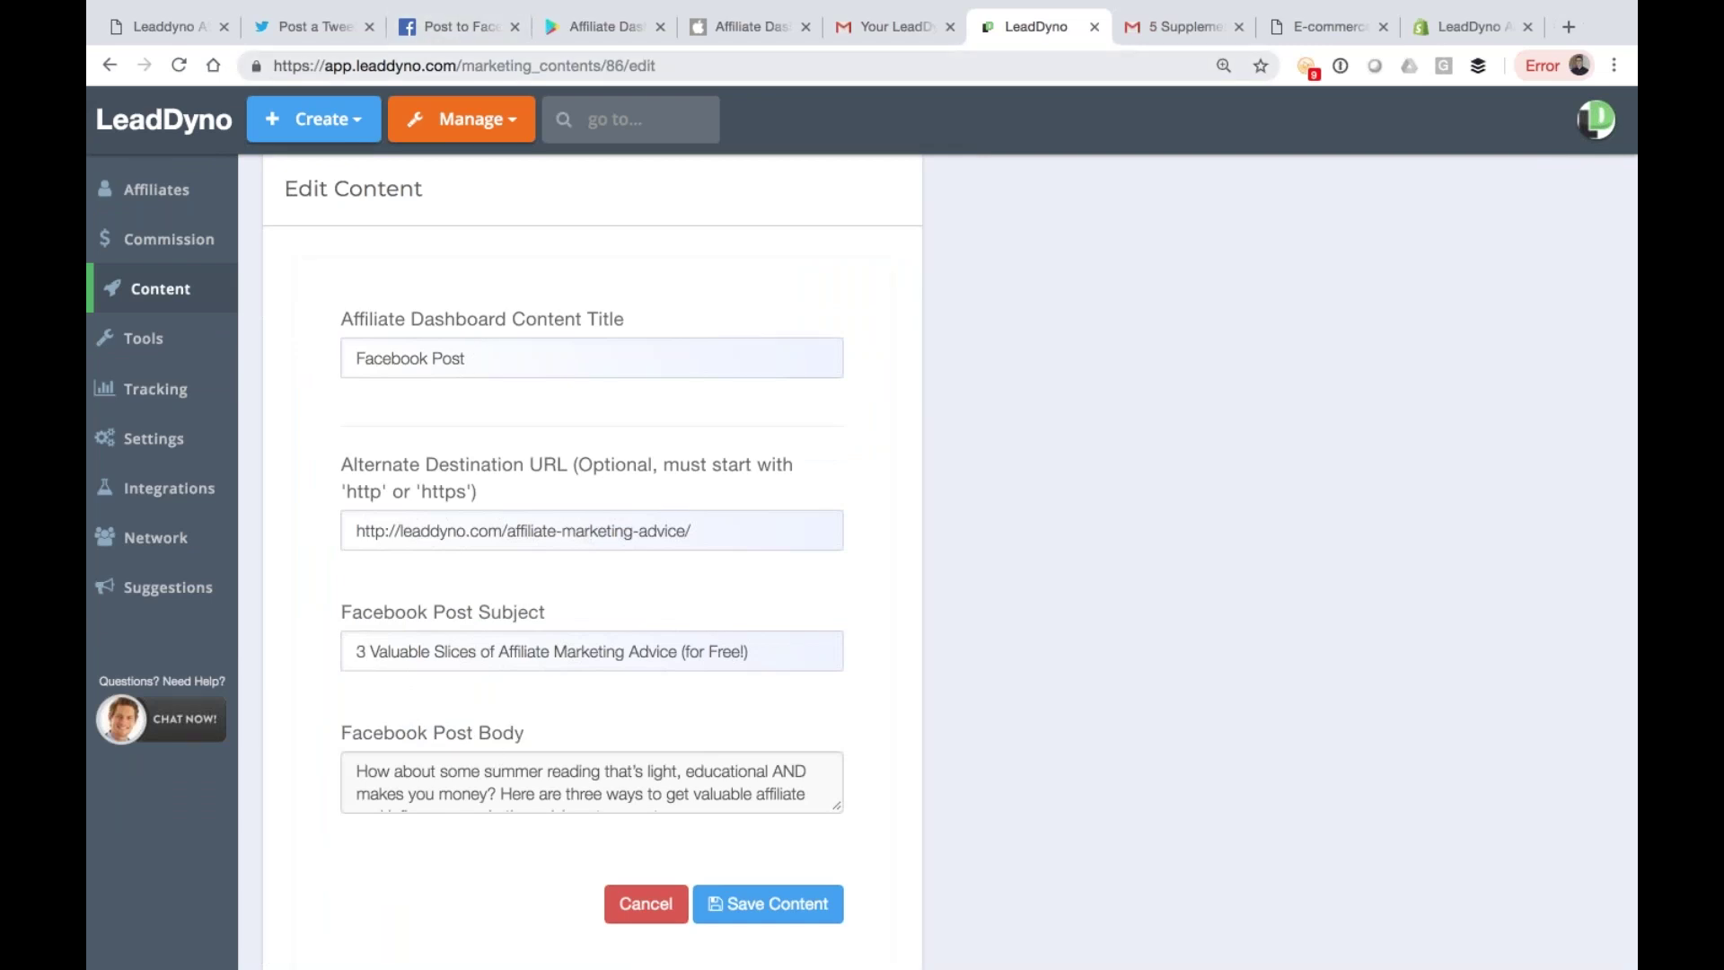
mouse_move(452, 32)
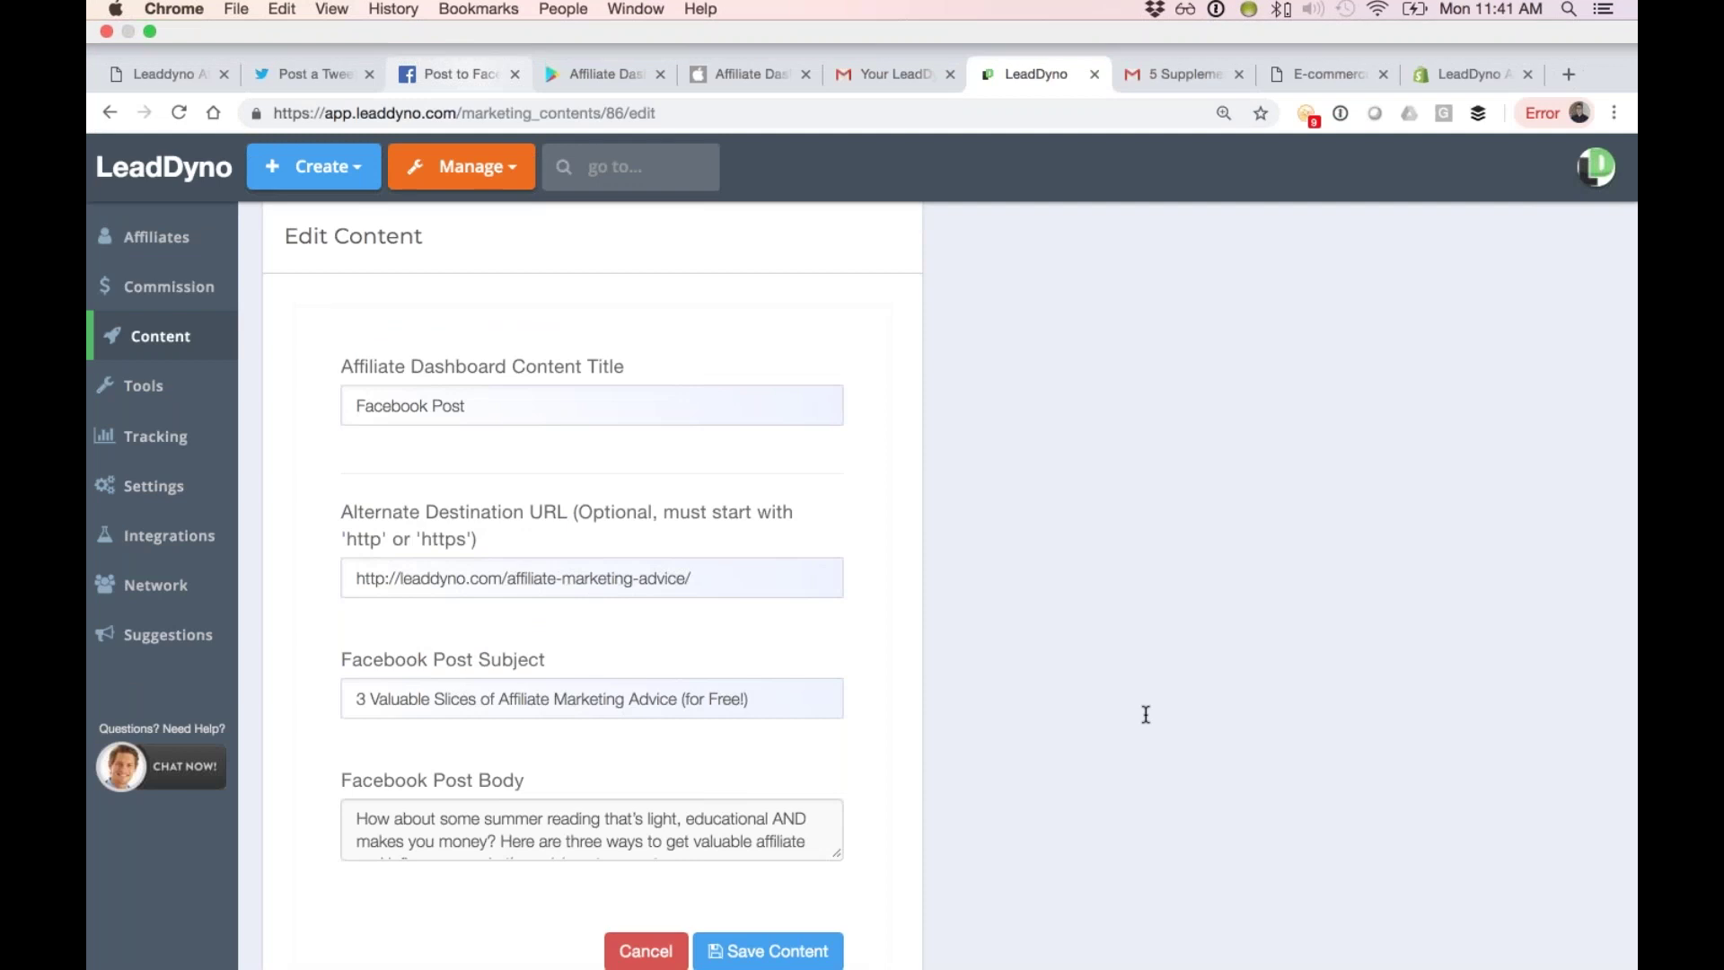
click(439, 34)
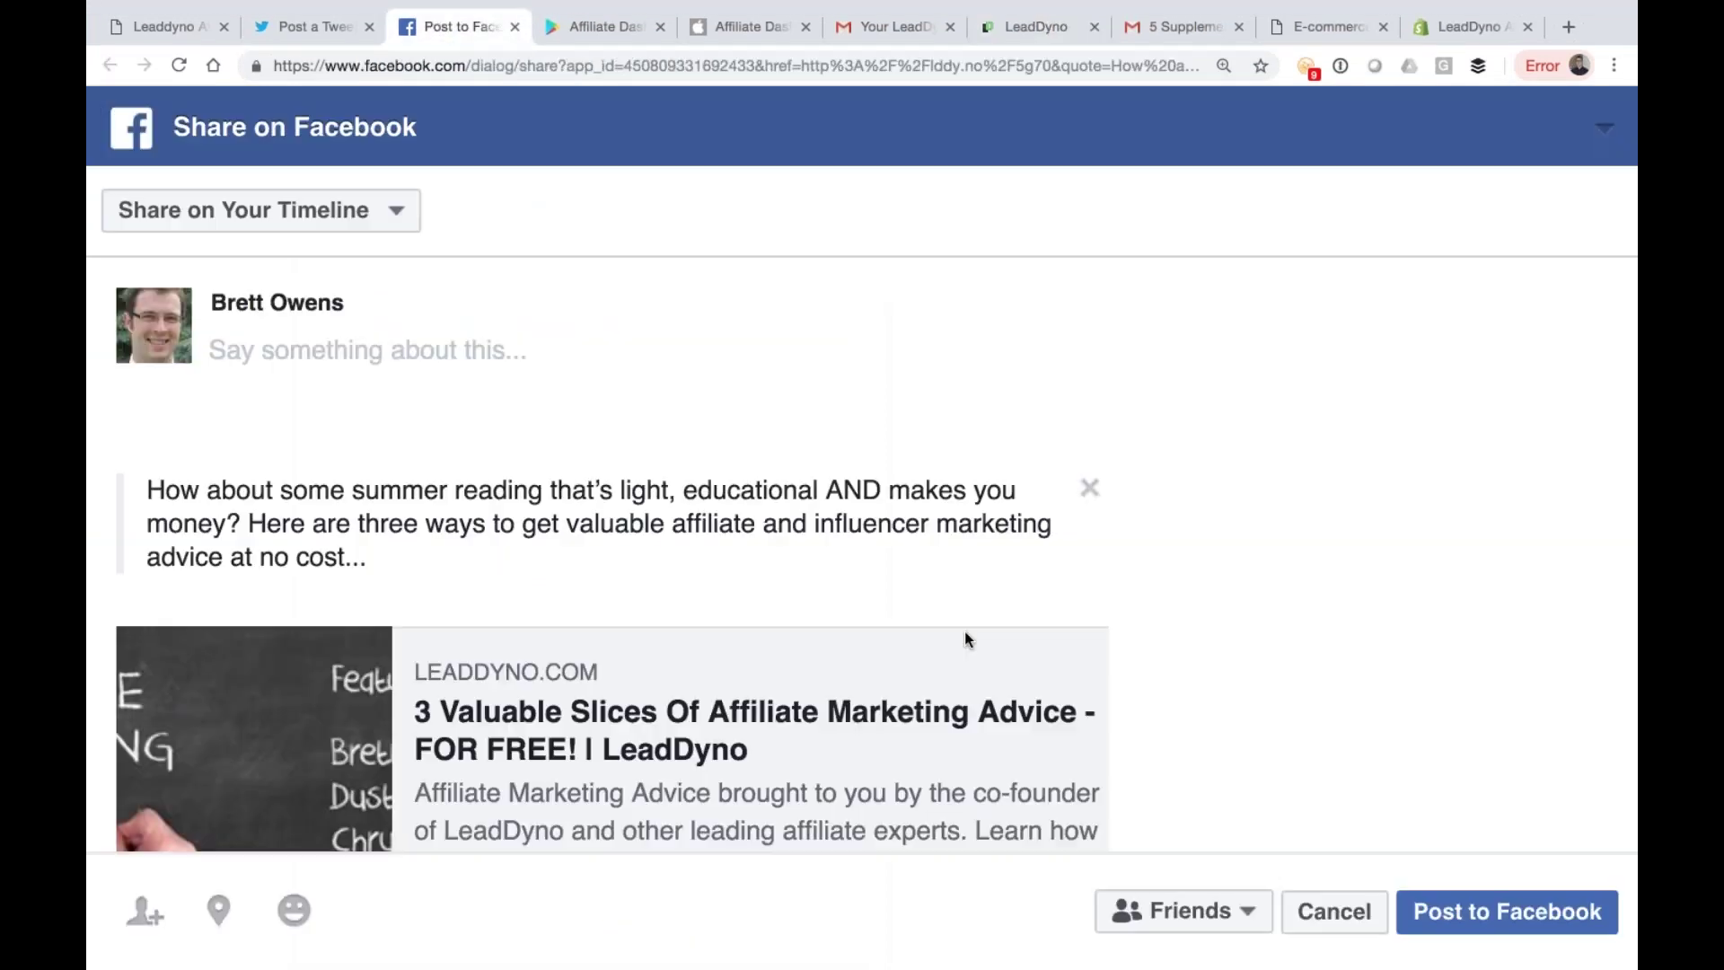
scroll(964, 632, down, 2)
click(1032, 27)
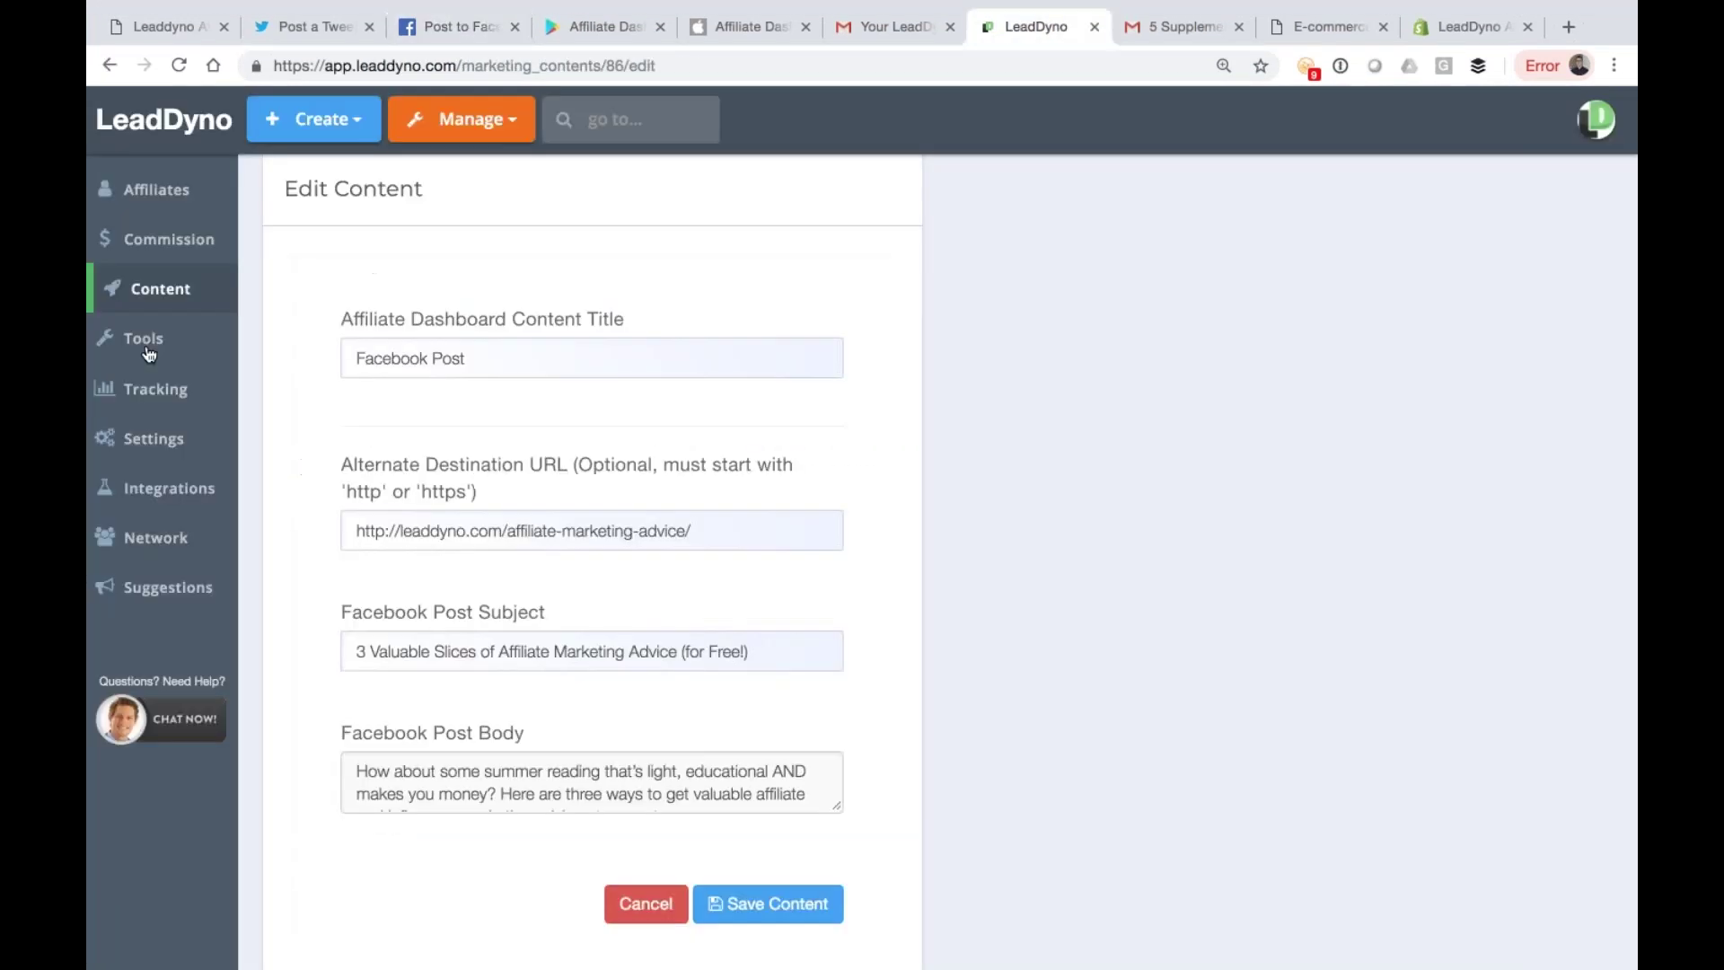
click(161, 289)
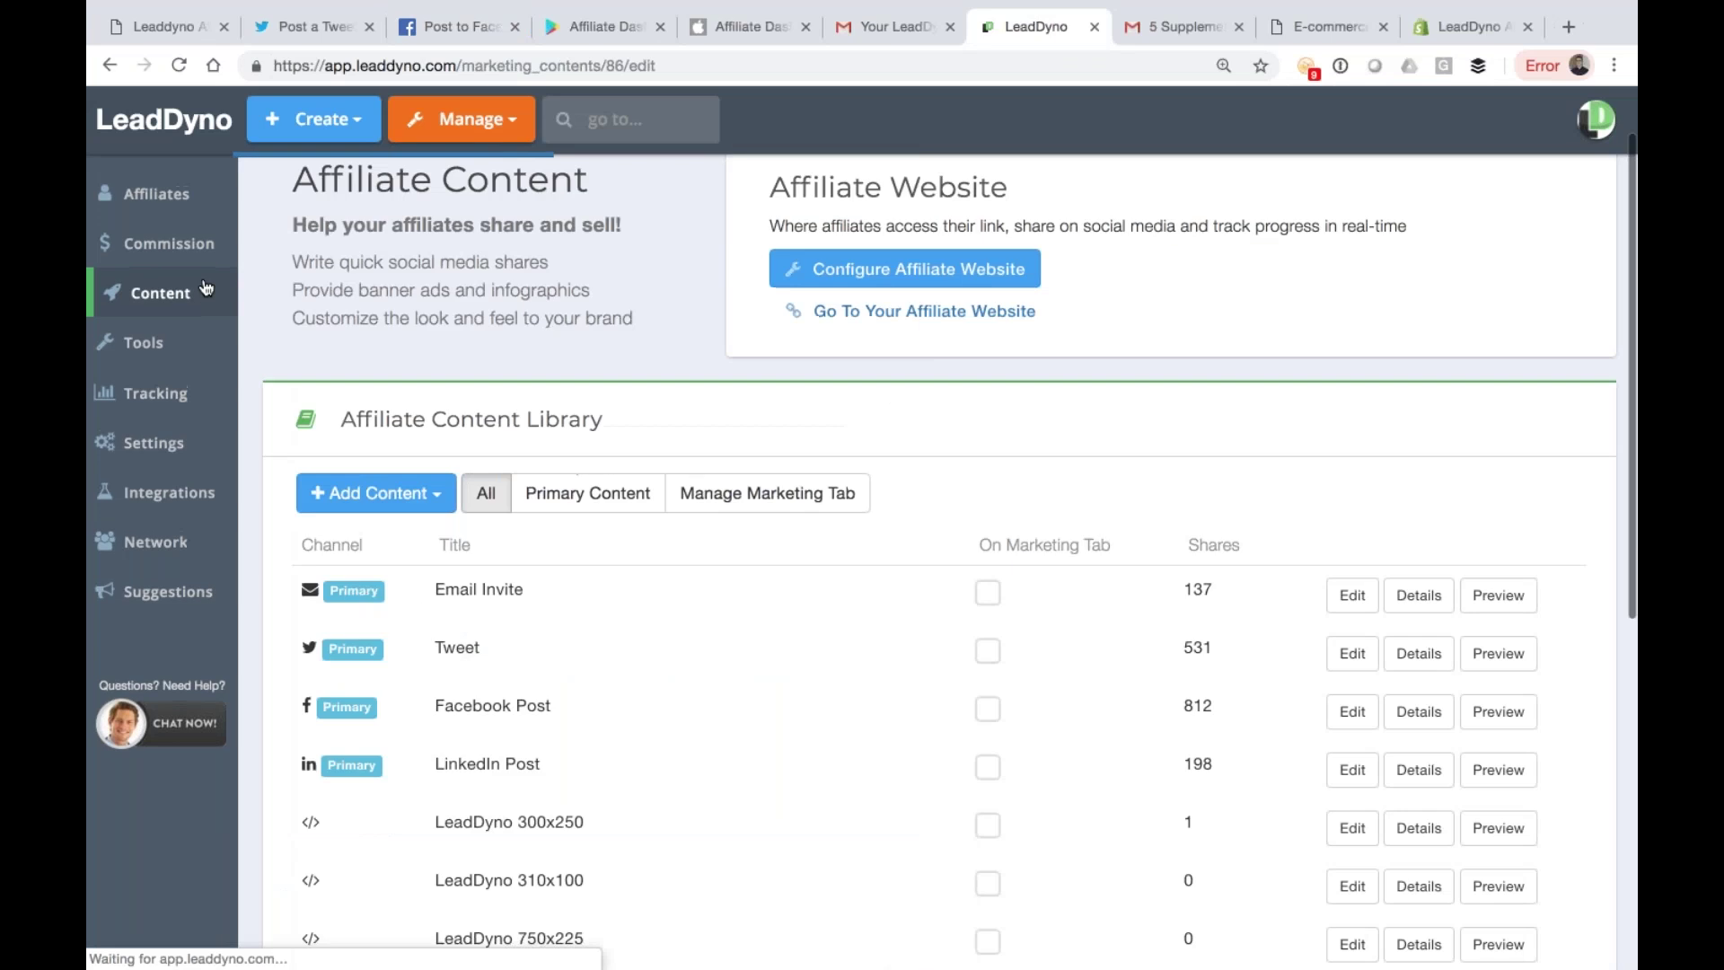
click(1352, 737)
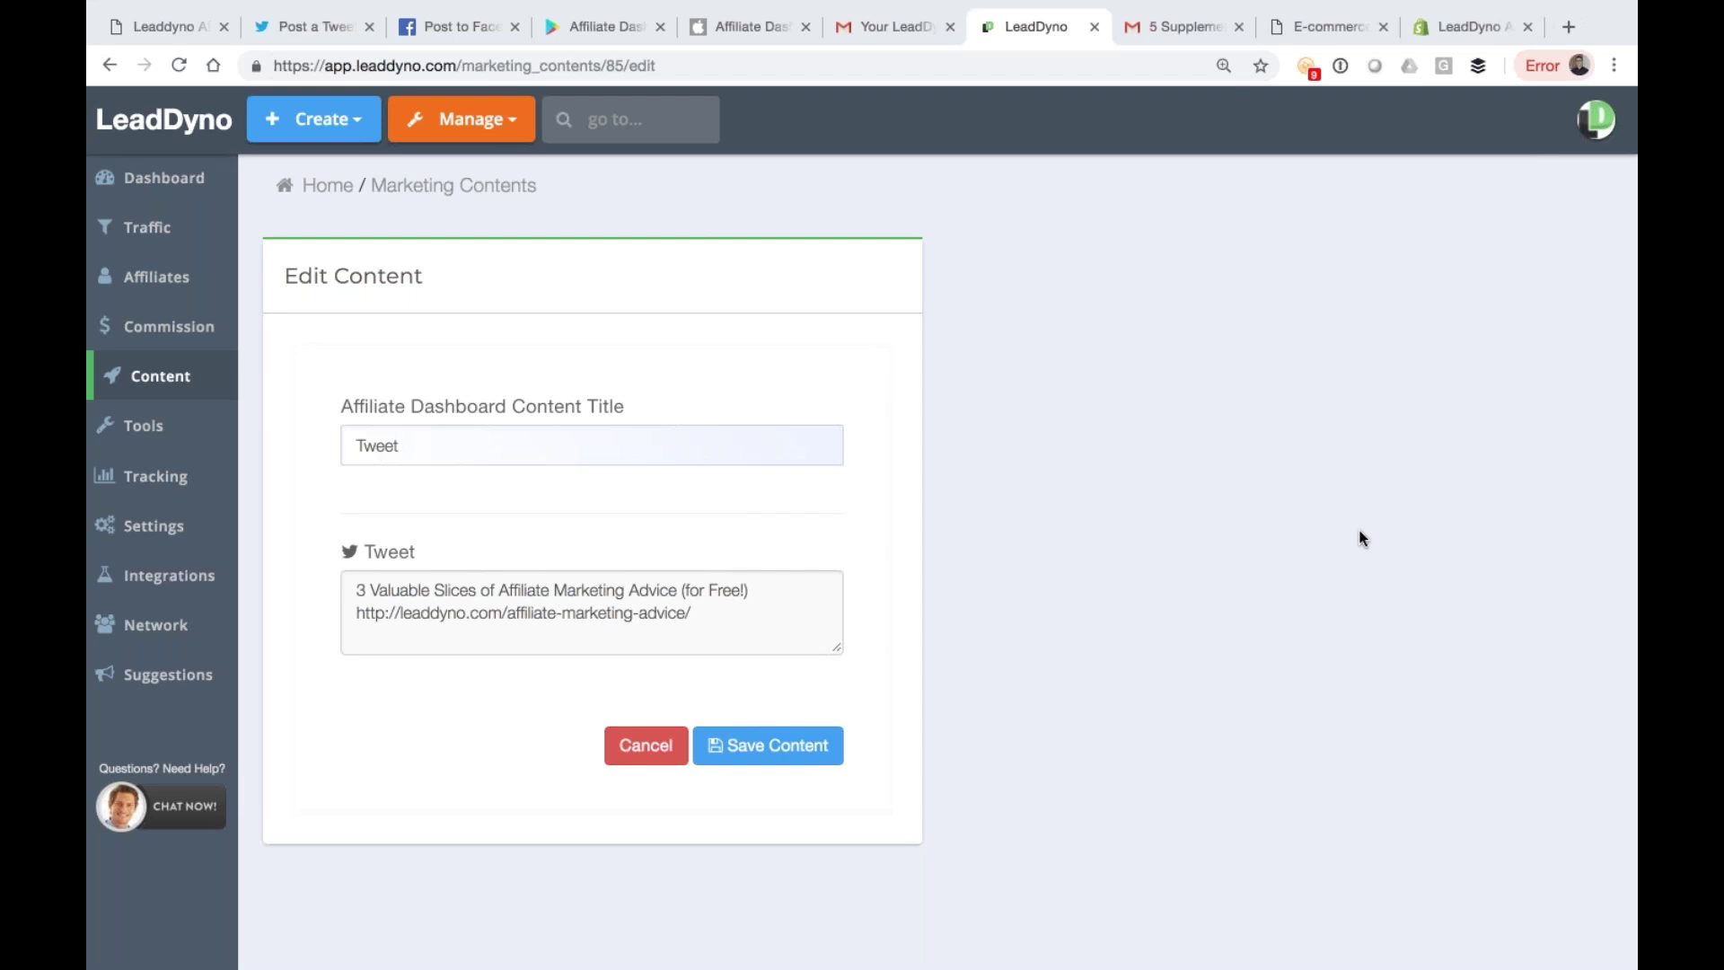
Step: Glance at the signup page, then open Affiliates and scroll the table of 2544 affiliates
click(164, 35)
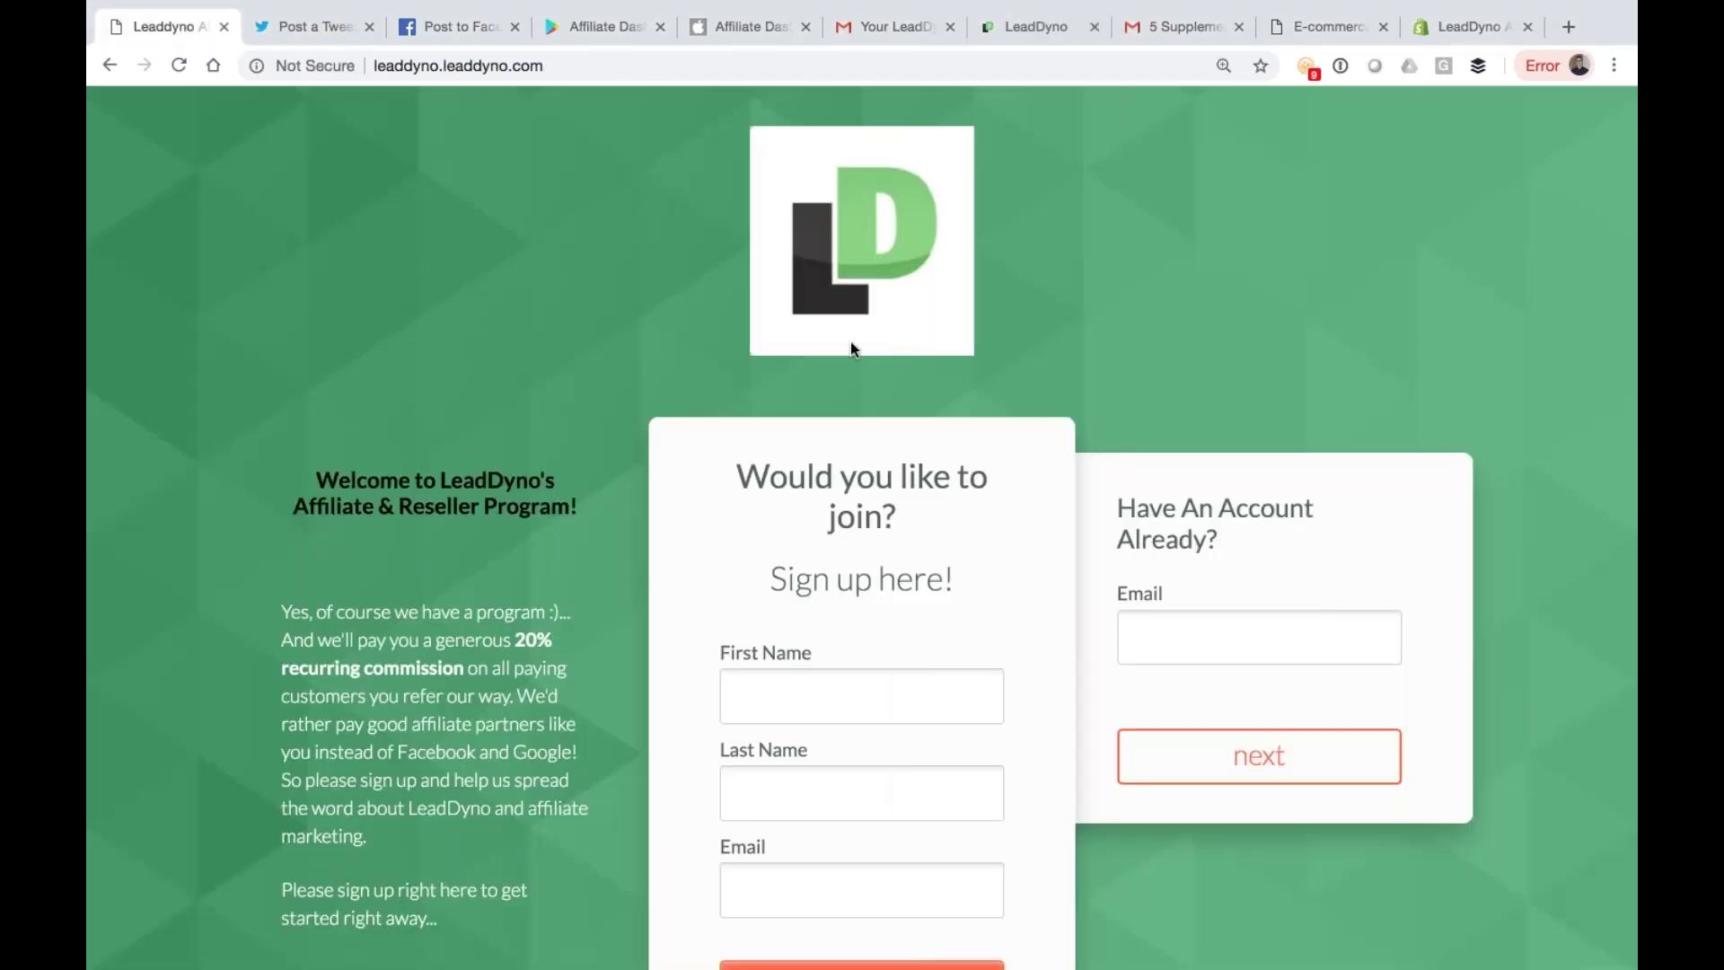
click(1006, 36)
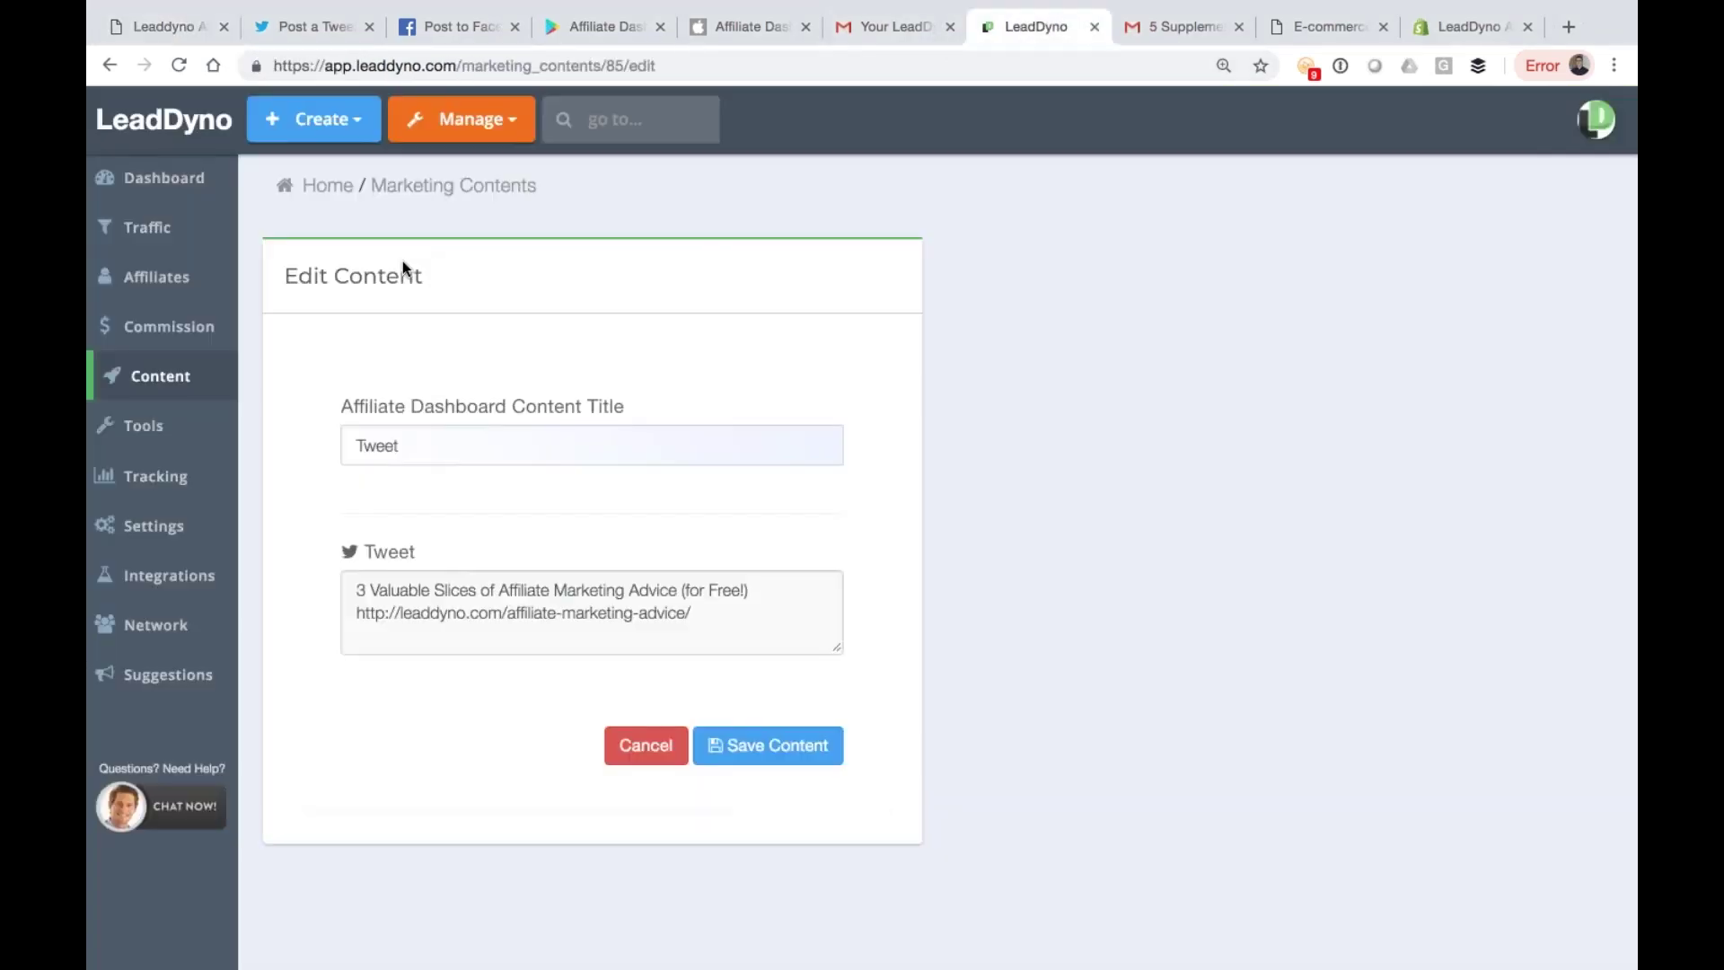
click(166, 277)
scroll(301, 296, down, 1)
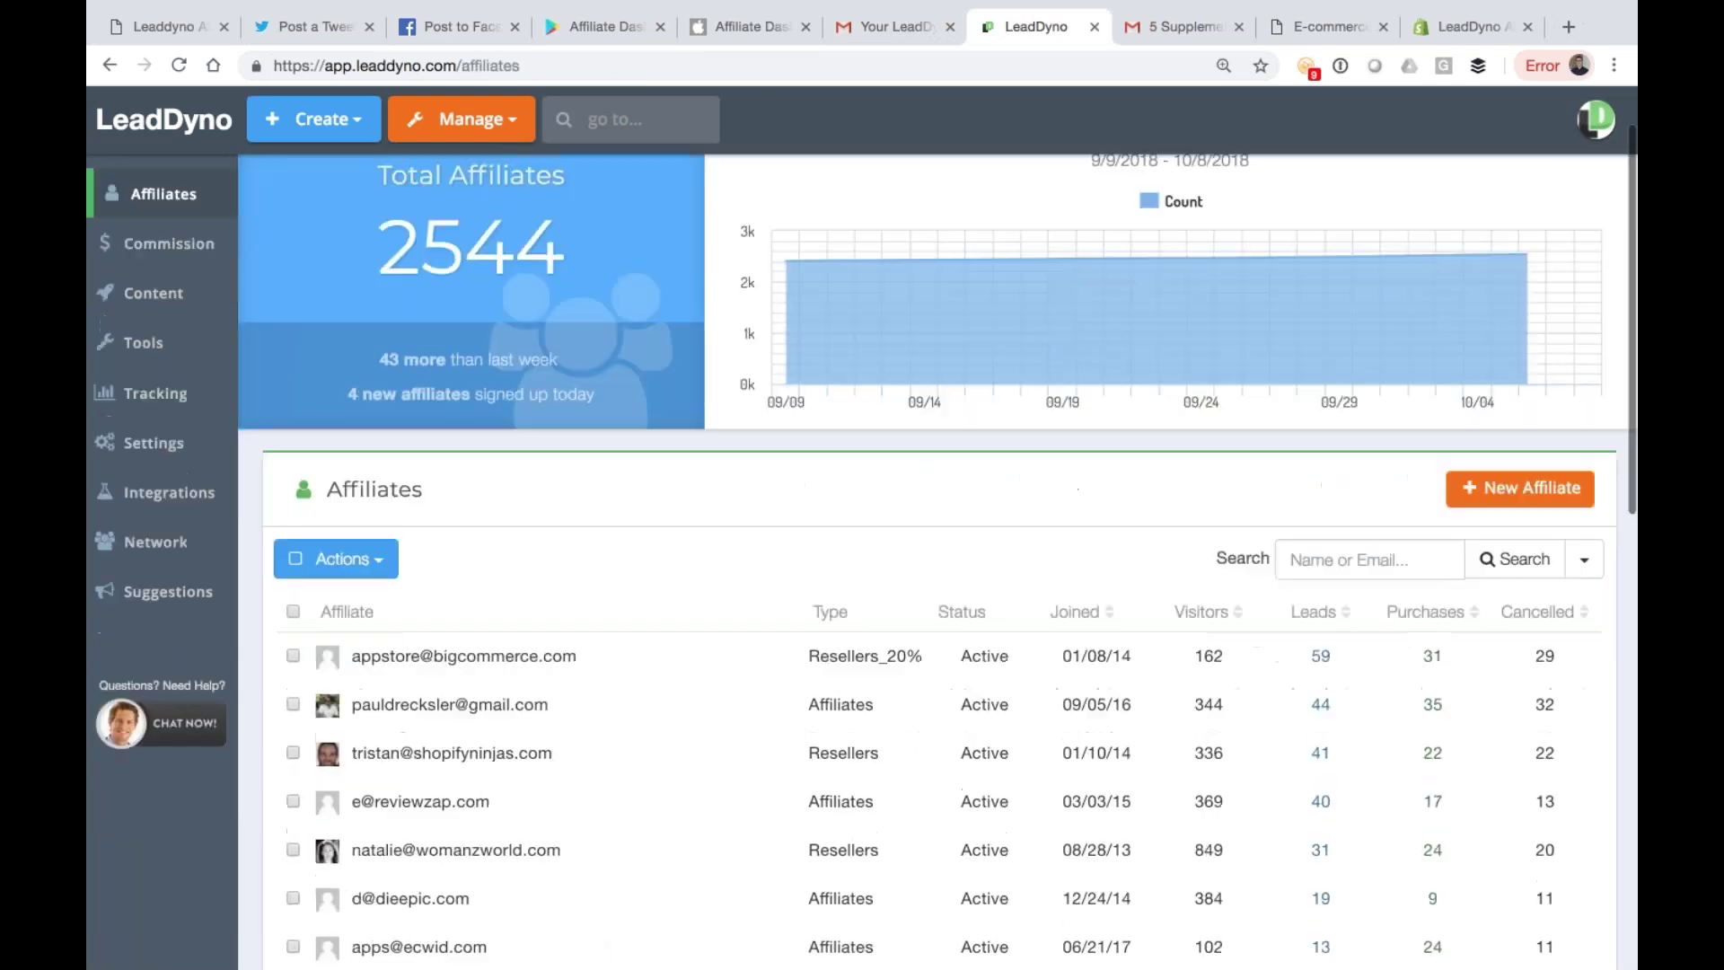
scroll(577, 854, down, 1)
Step: Open one affiliate's detail page and scroll through its 37 visitors, 9 leads and 7 cancellations
click(542, 939)
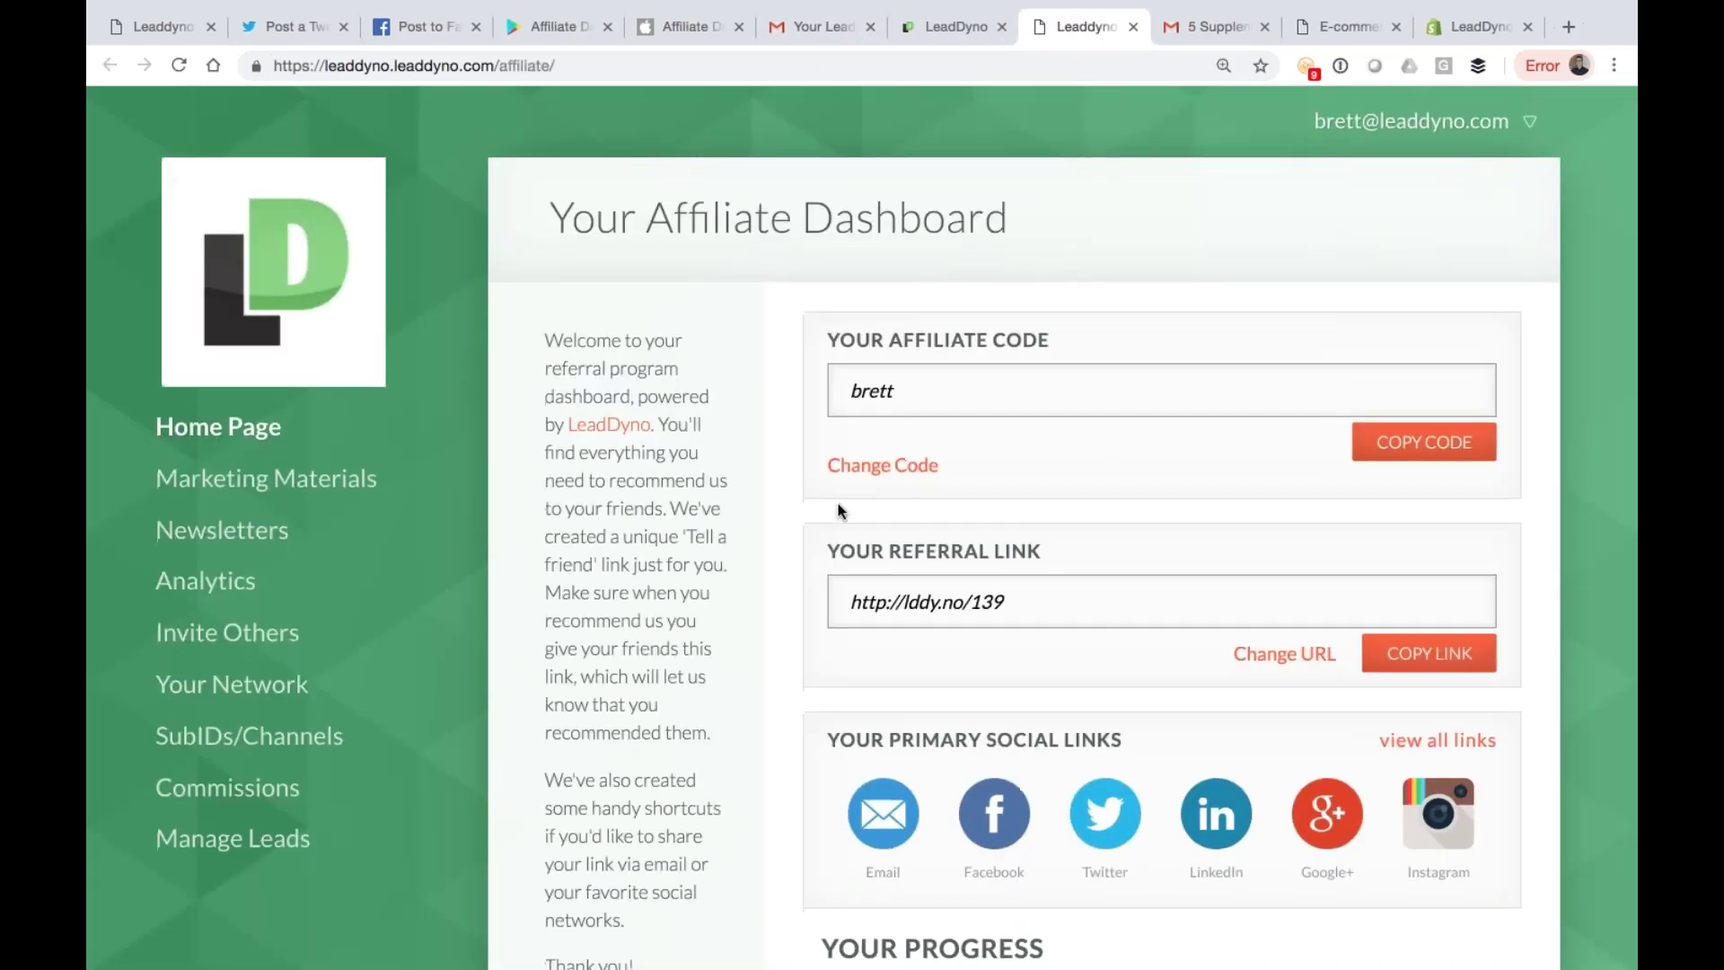
scroll(840, 510, down, 1)
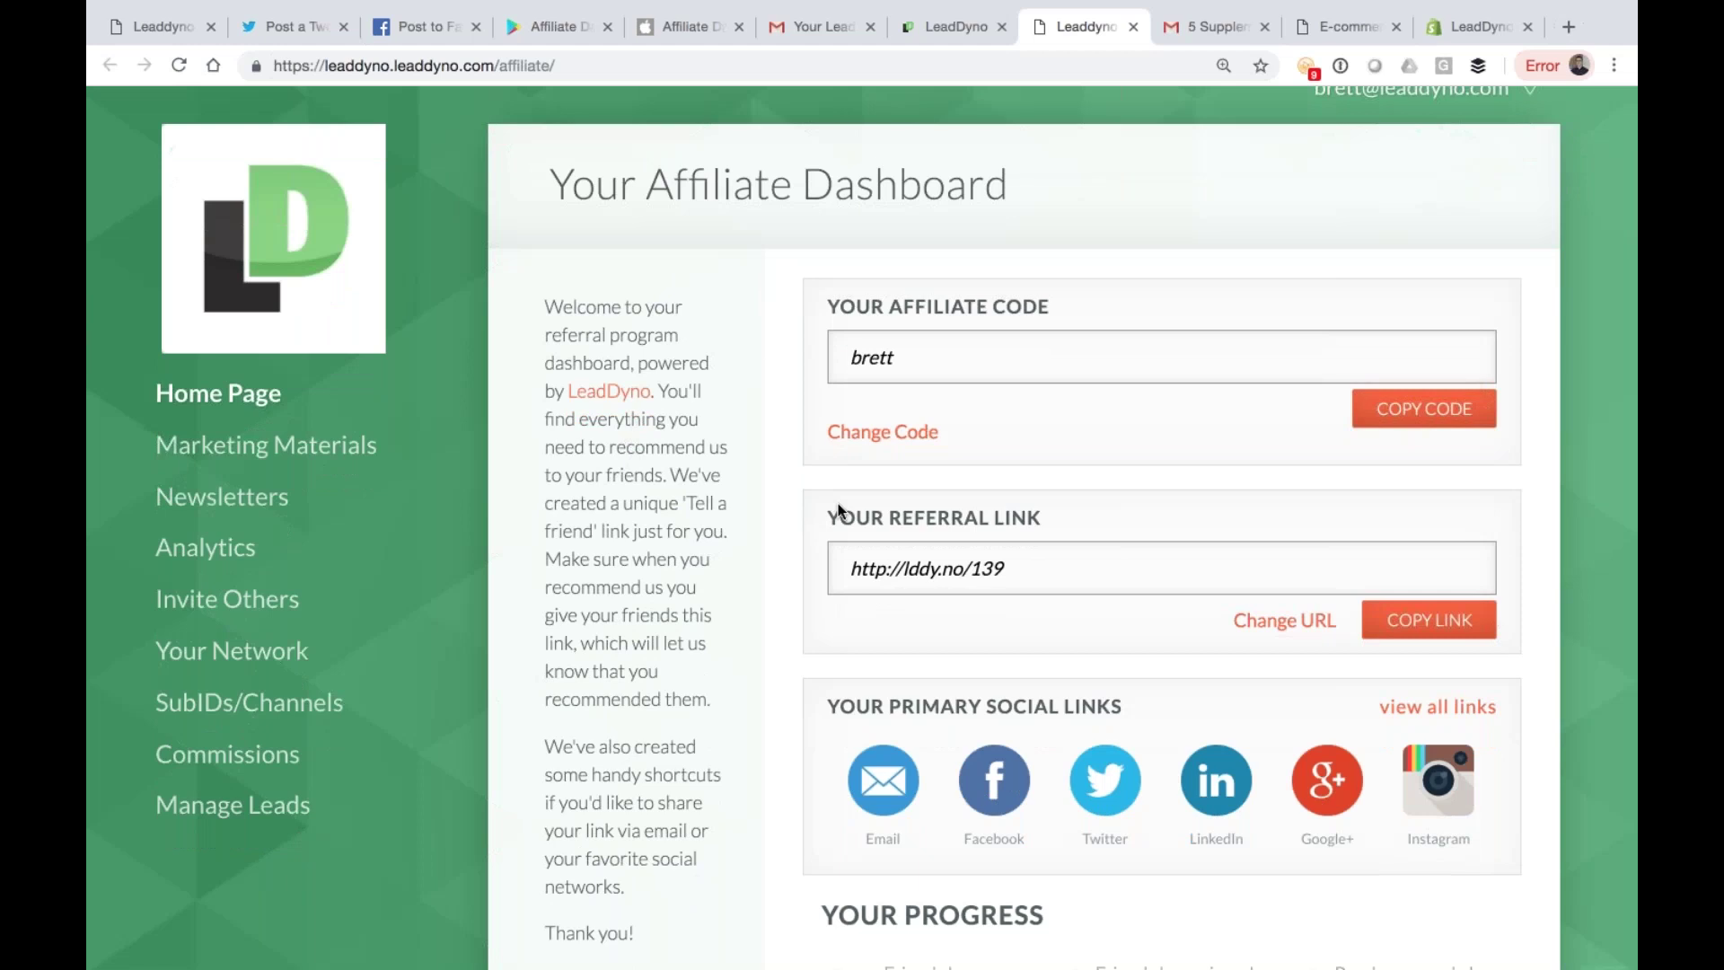
scroll(837, 506, down, 2)
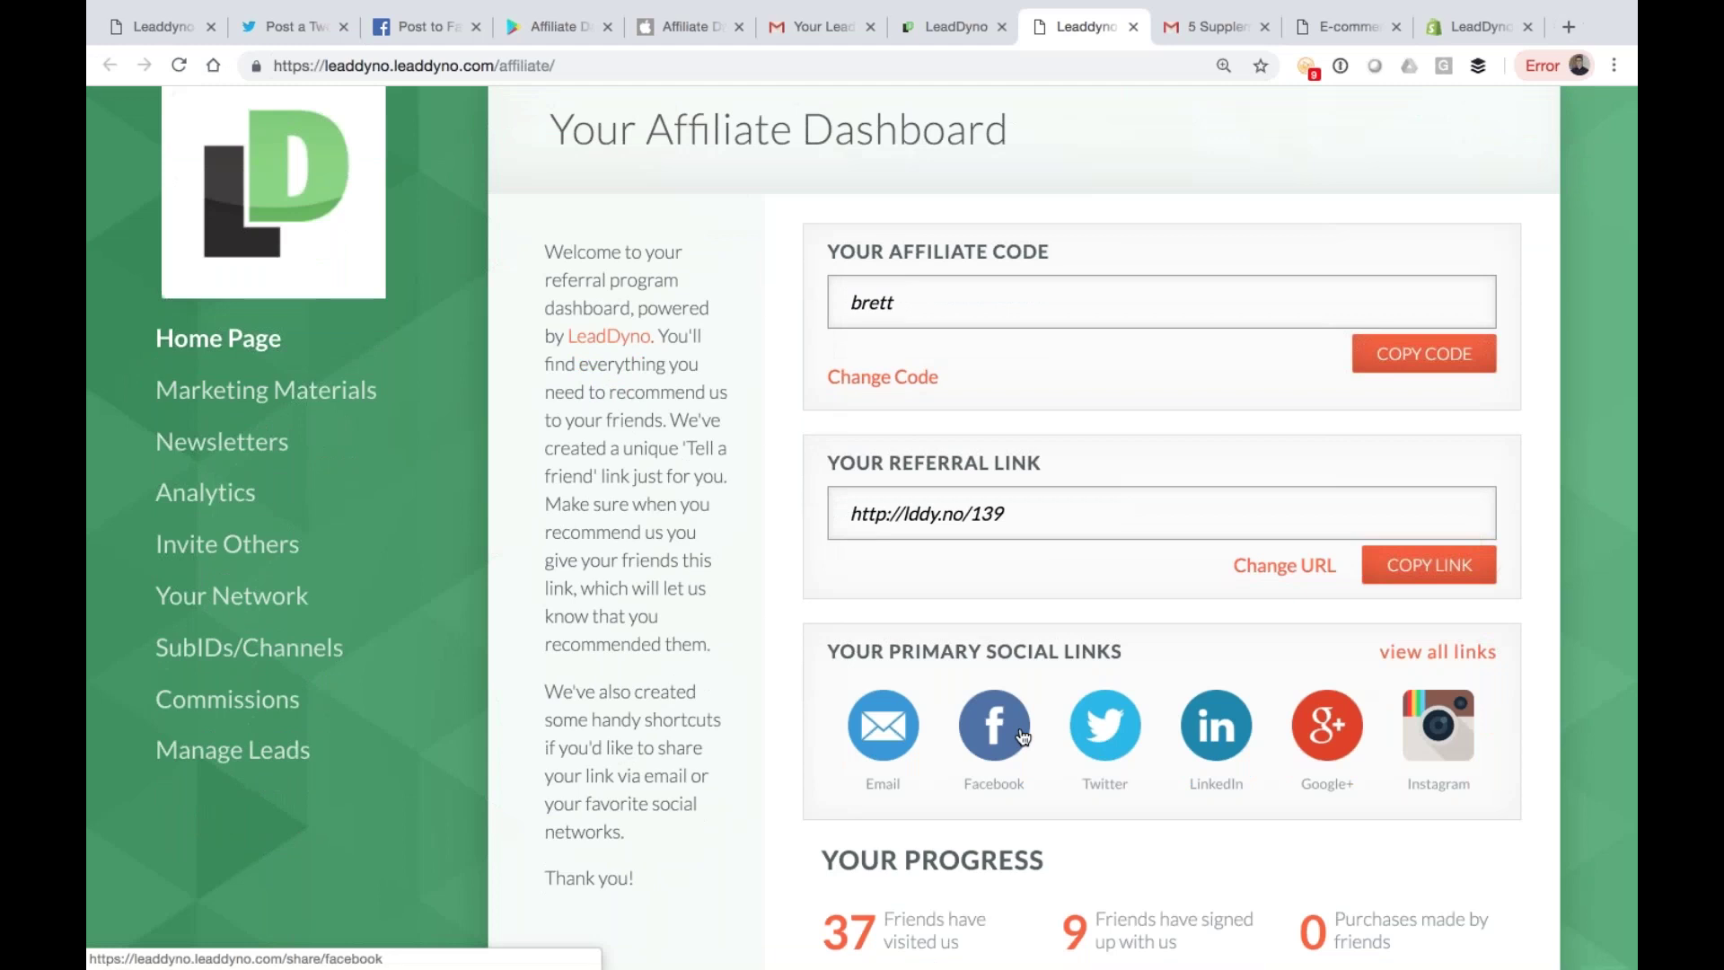
scroll(995, 709, down, 1)
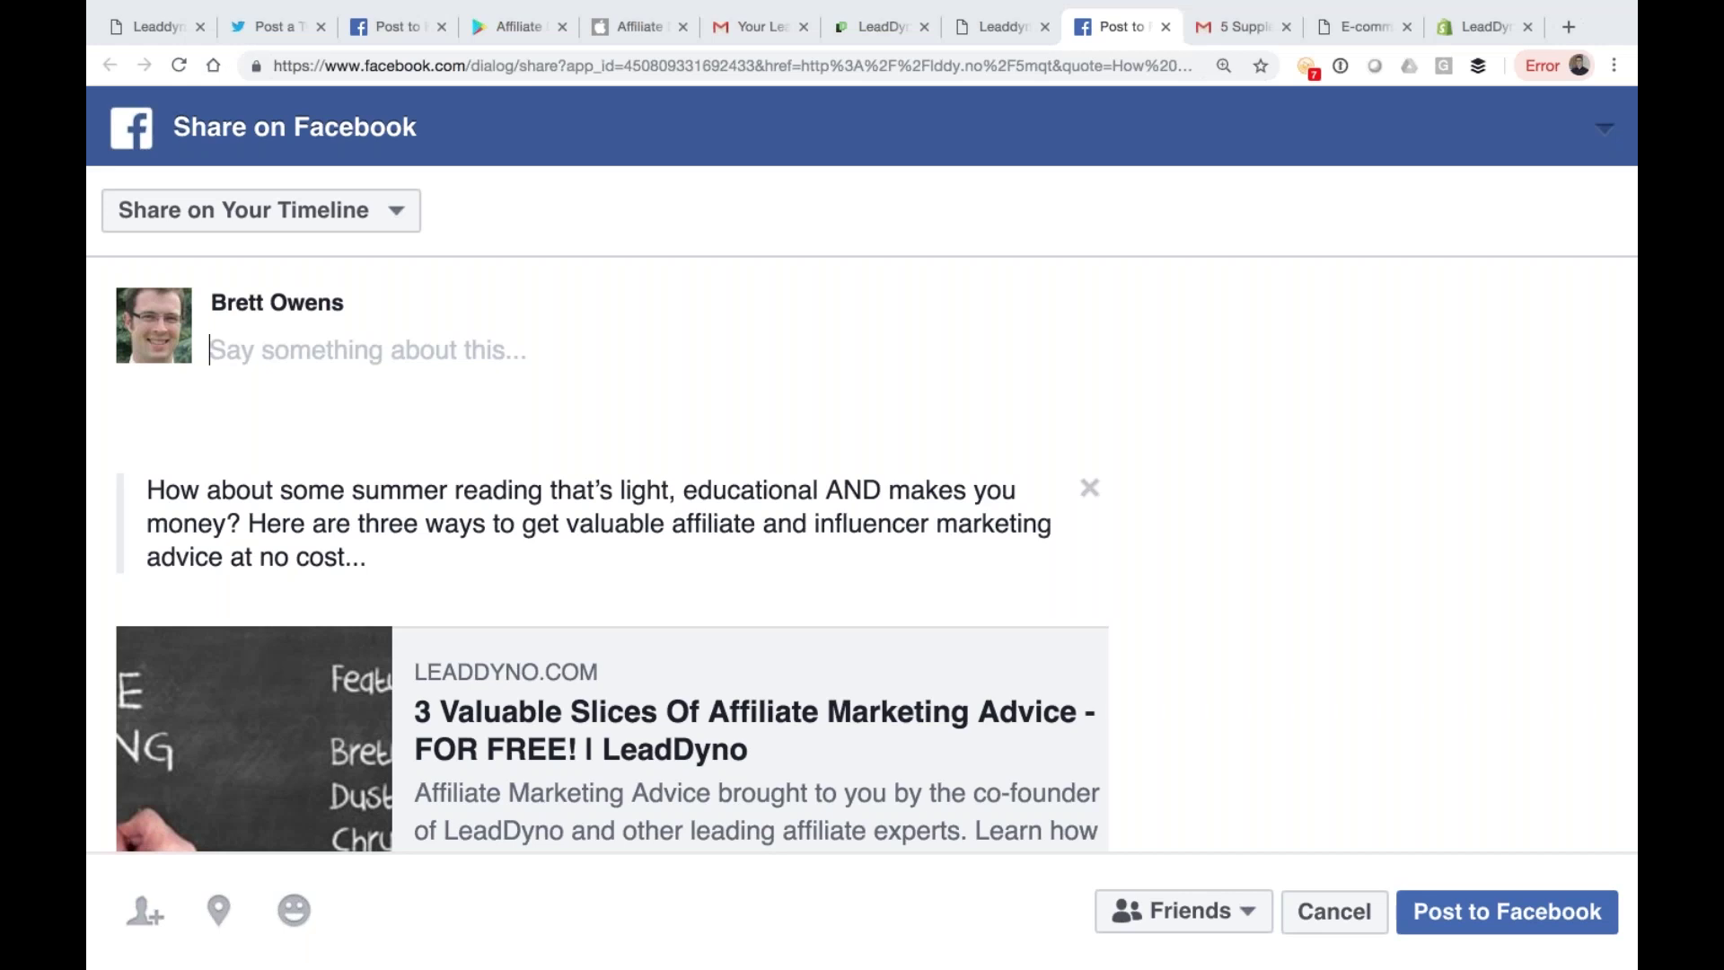
Step: Look over the signup page and the affiliate's dashboard, then return to their detail page
click(165, 22)
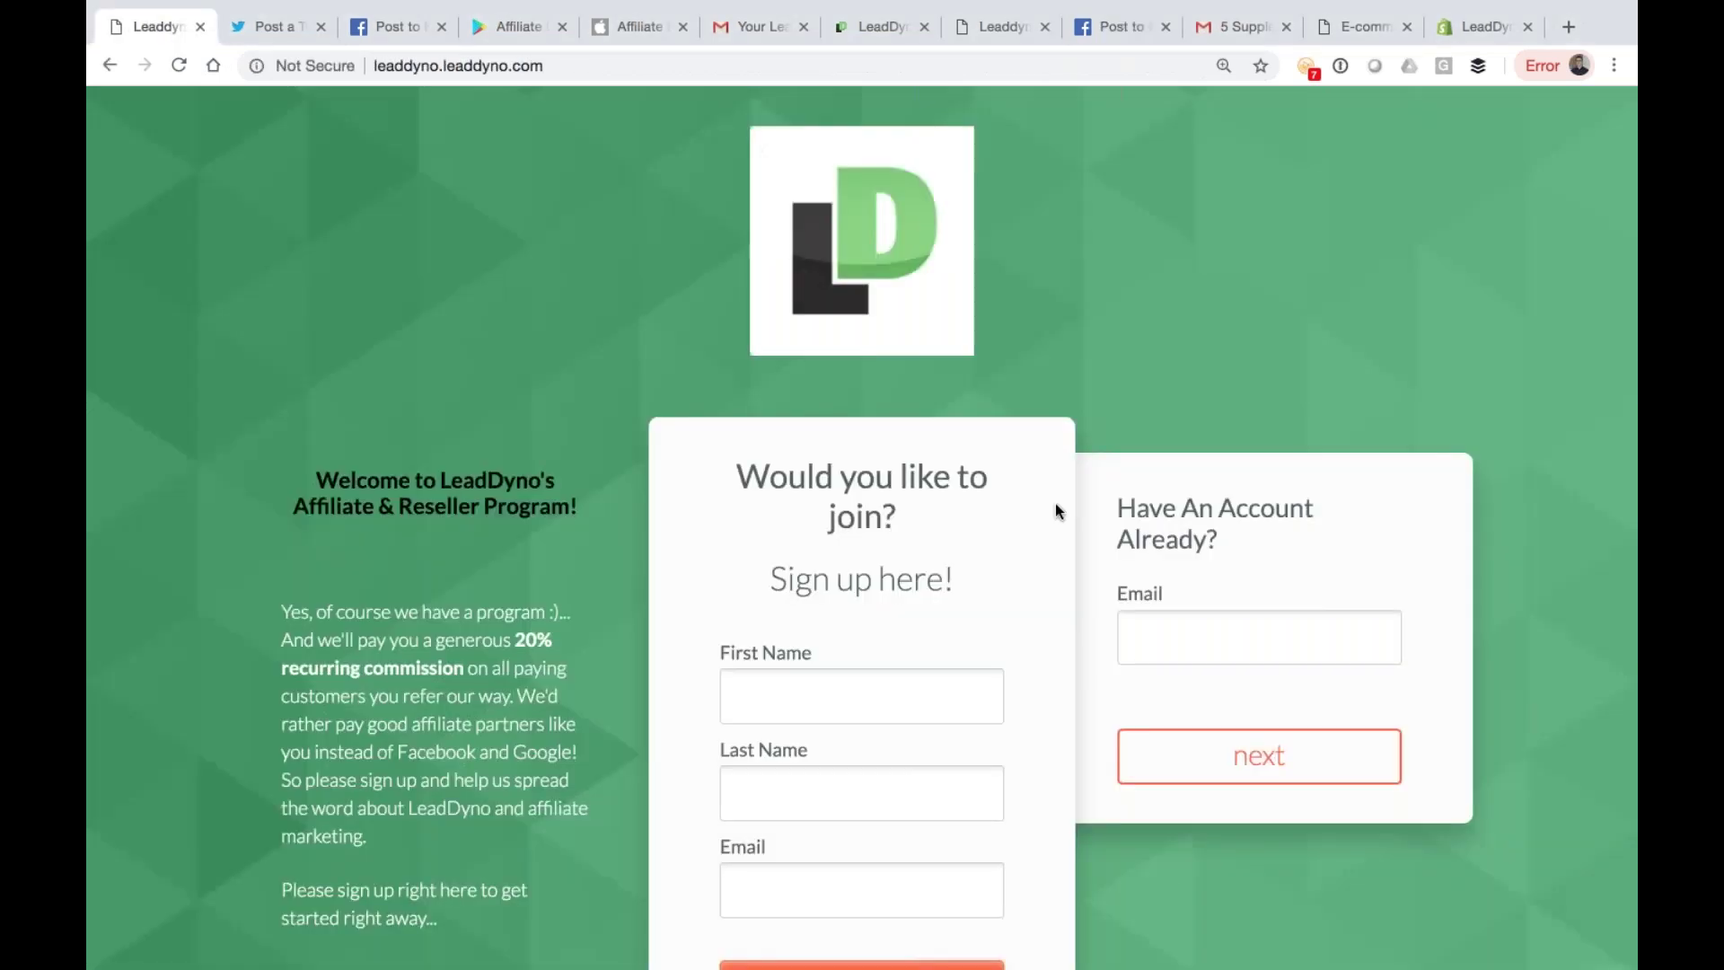
click(973, 39)
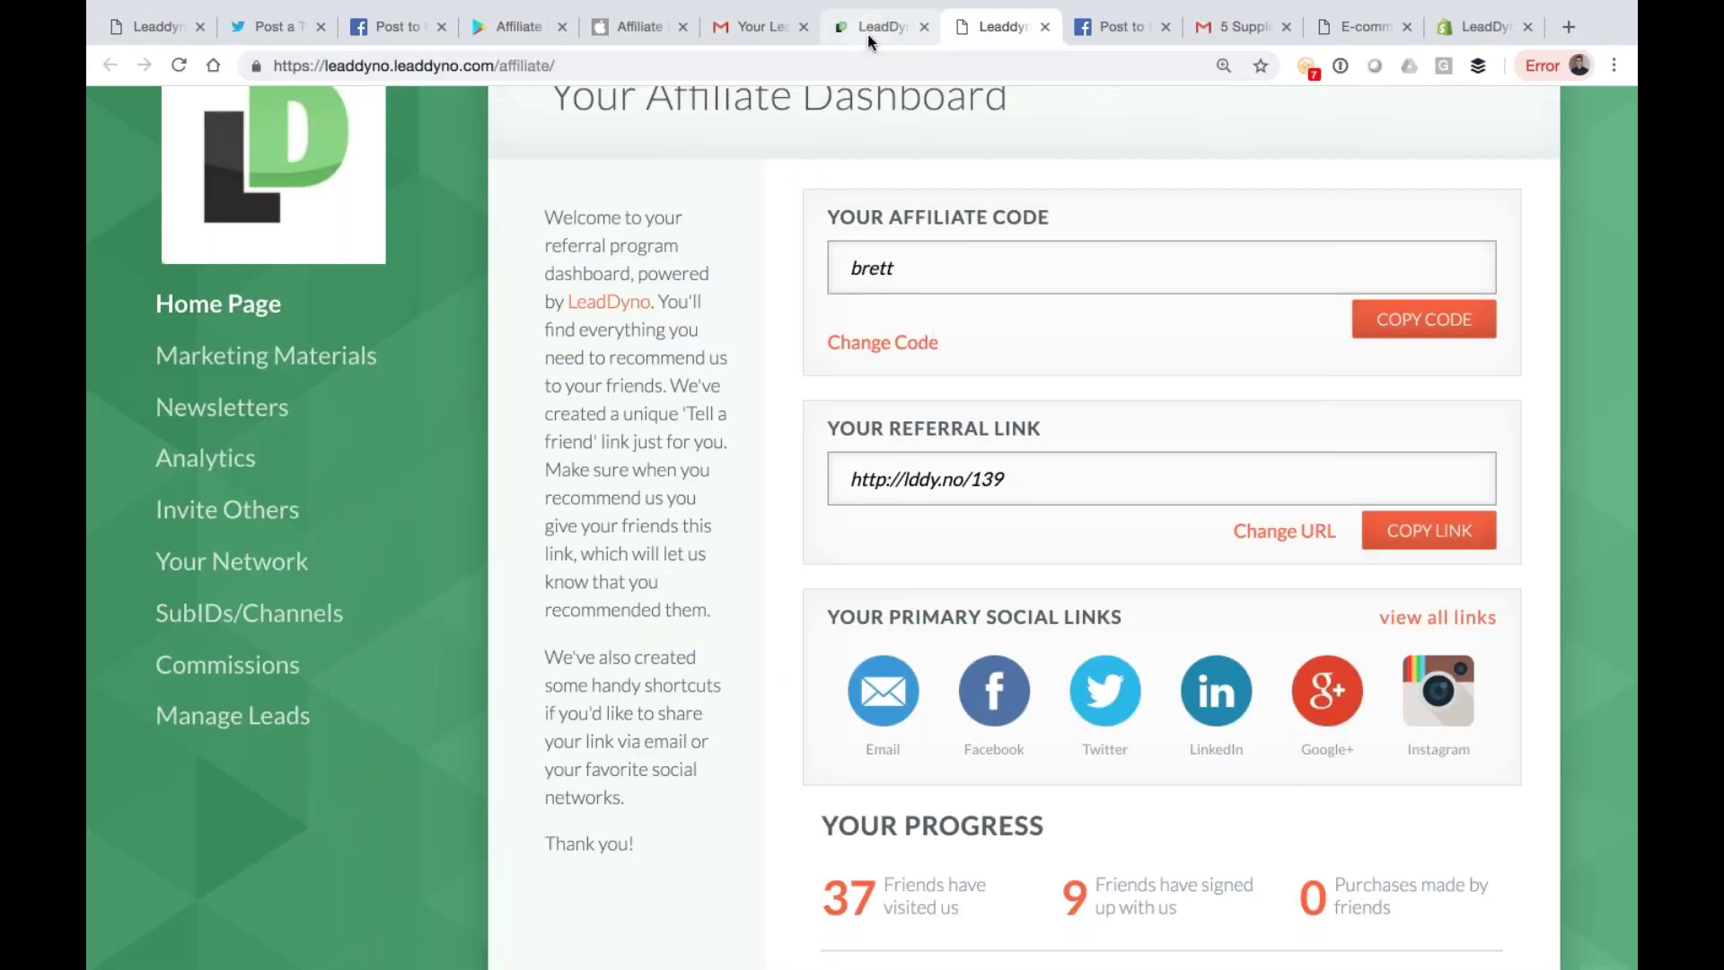
scroll(845, 325, up, 3)
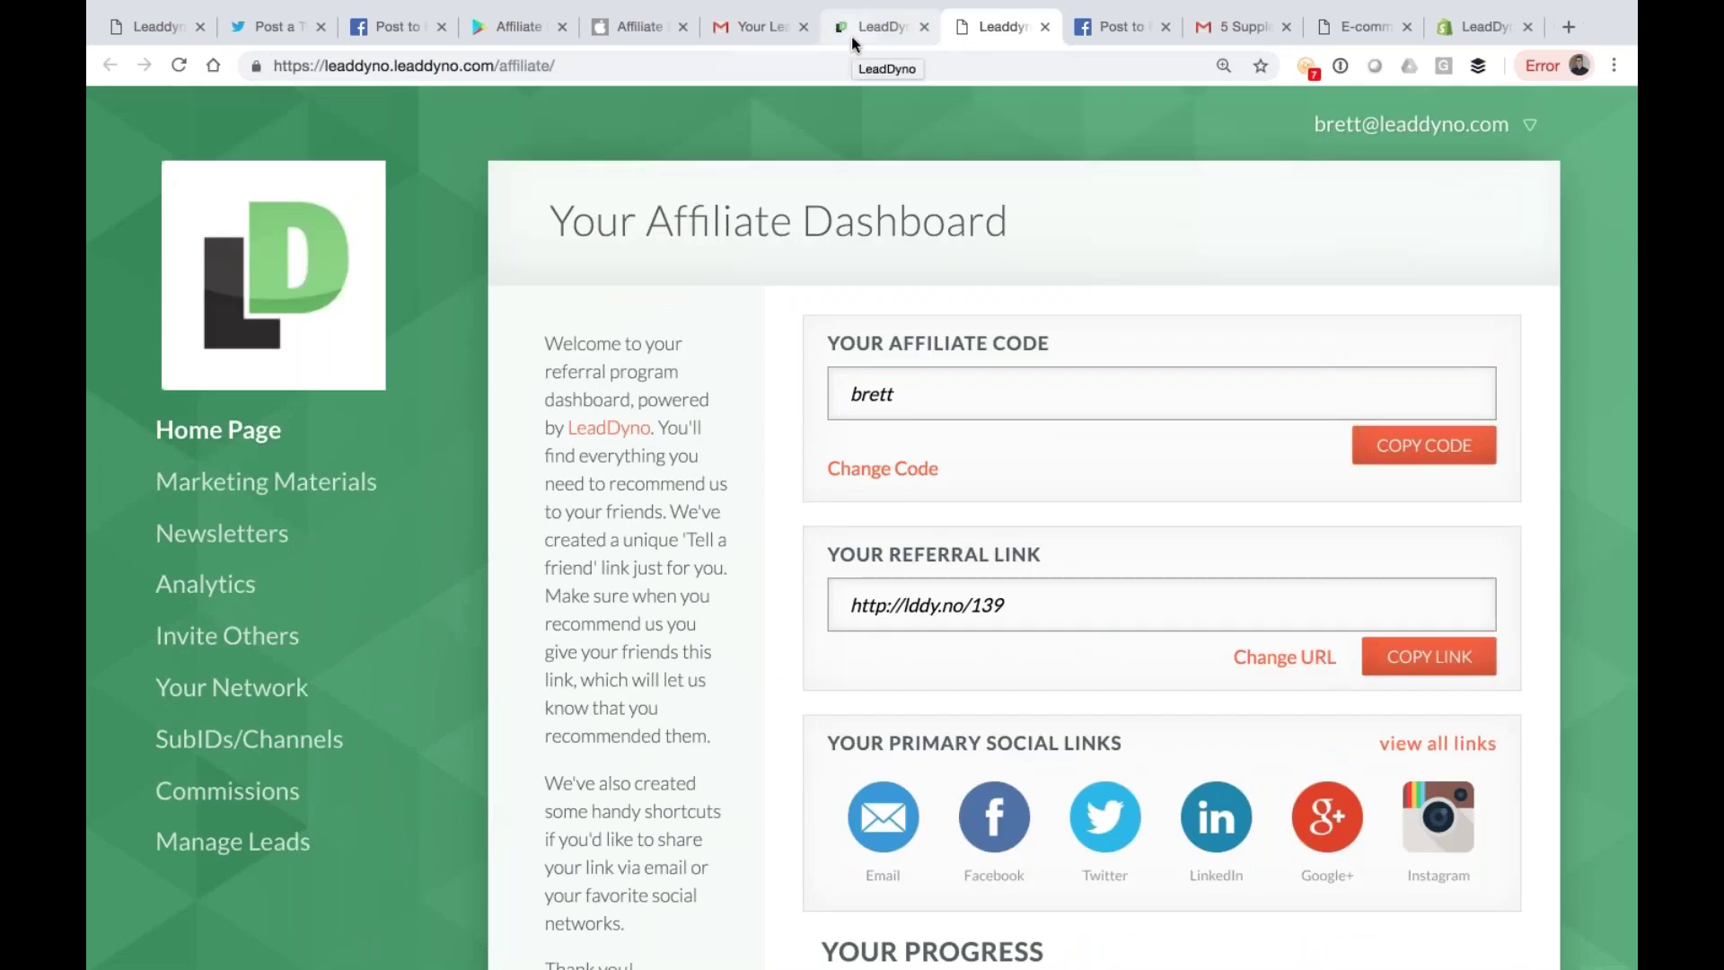
click(851, 36)
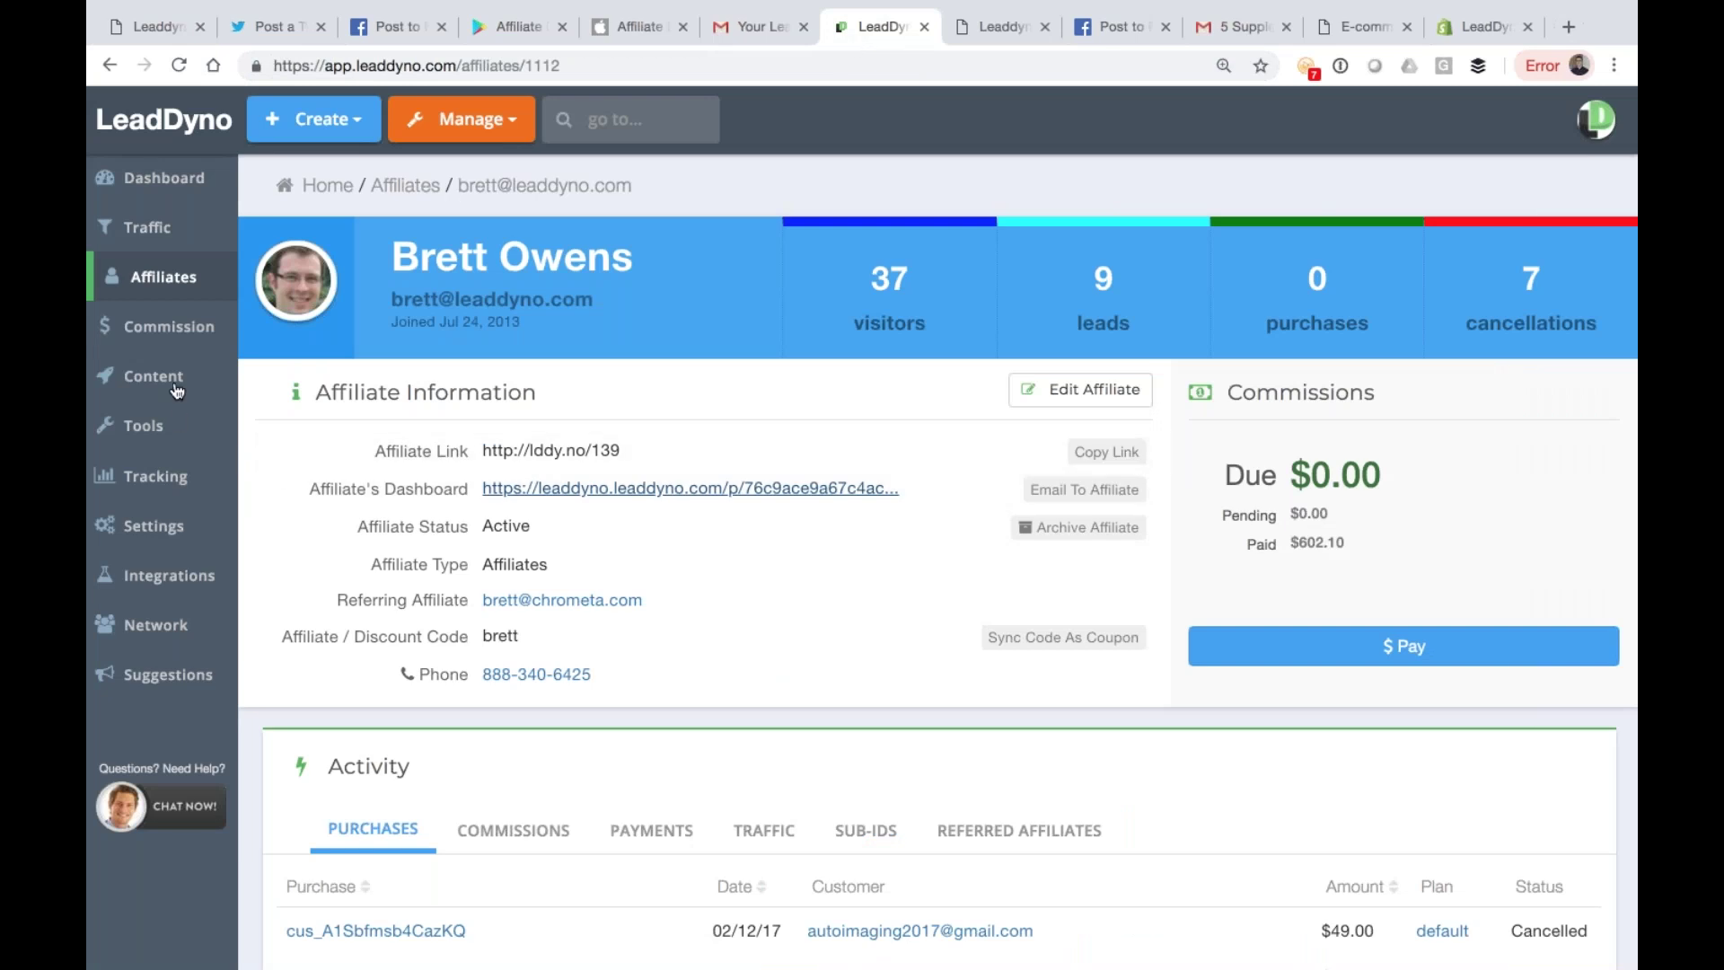
Step: From the affiliate toolbox, start a new affiliate newsletter
click(159, 434)
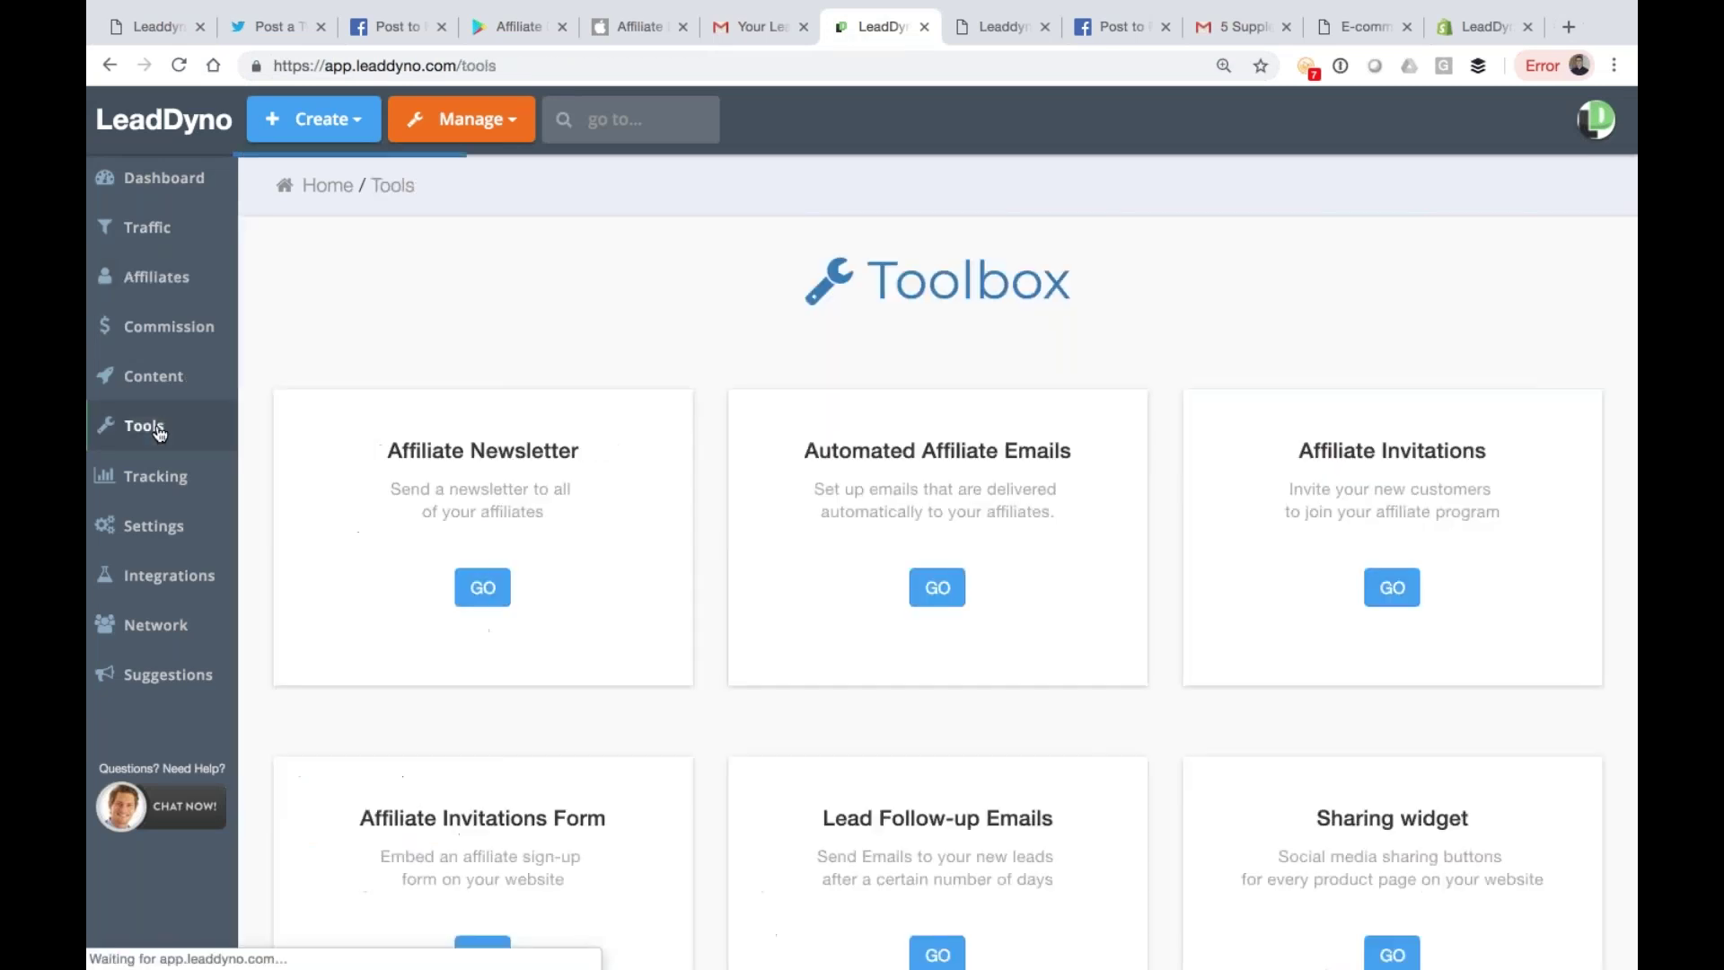
scroll(560, 269, down, 1)
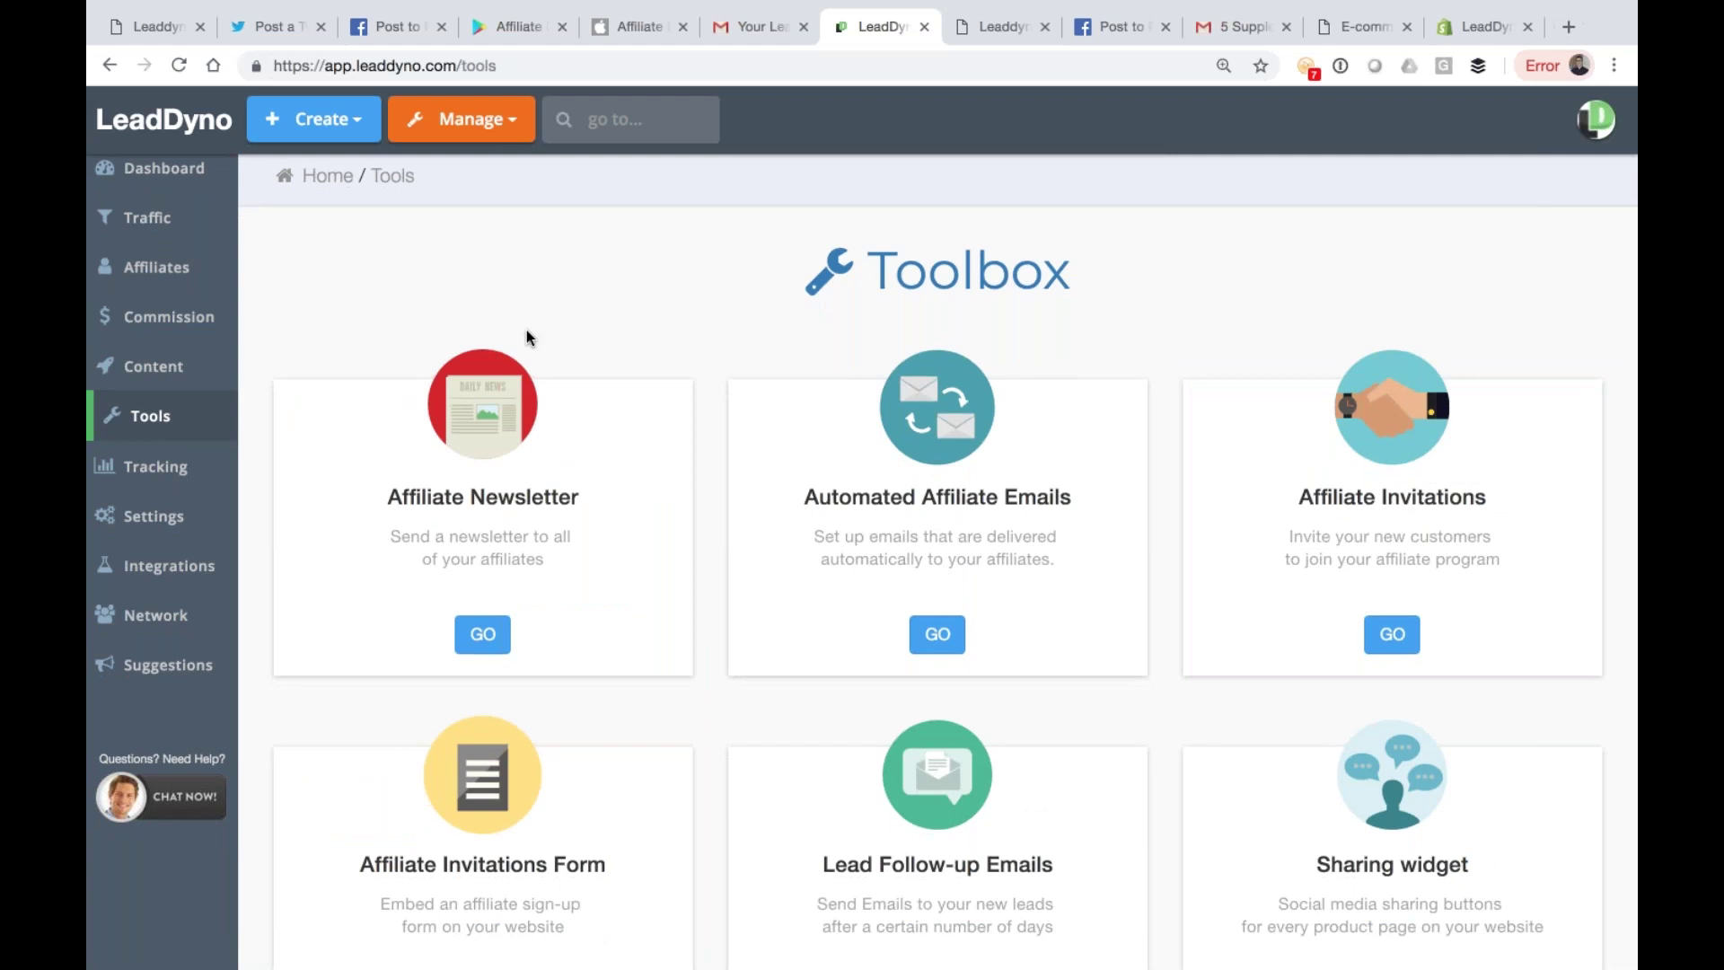
click(480, 437)
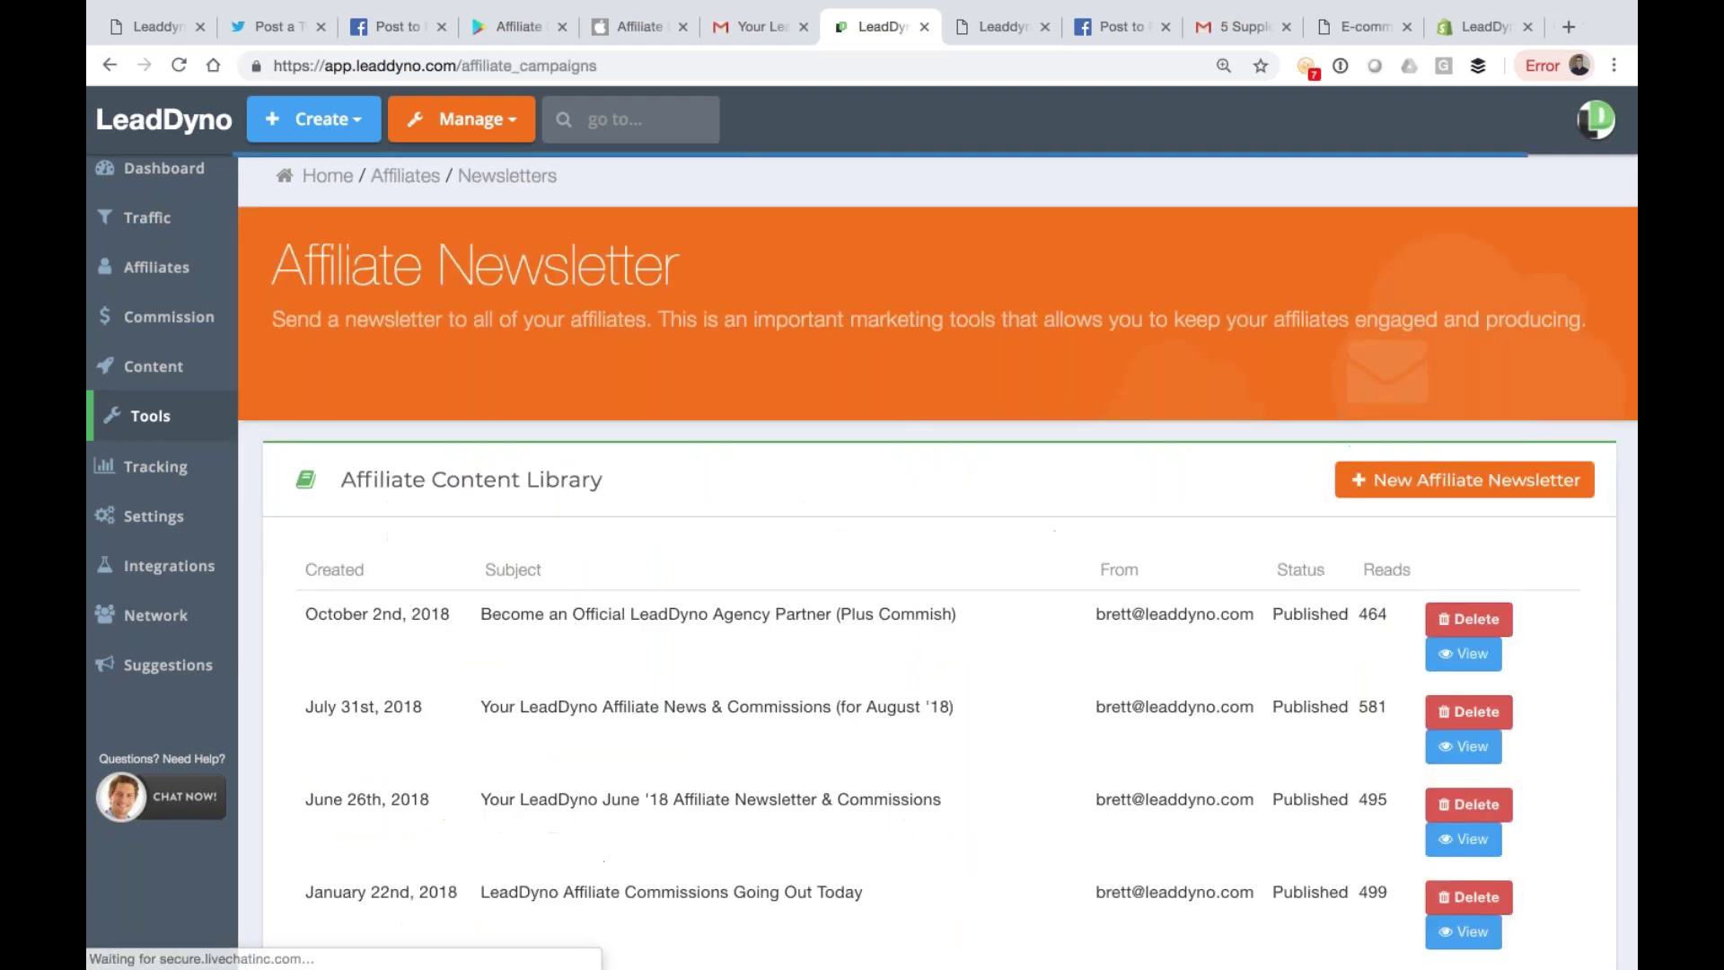
click(1466, 482)
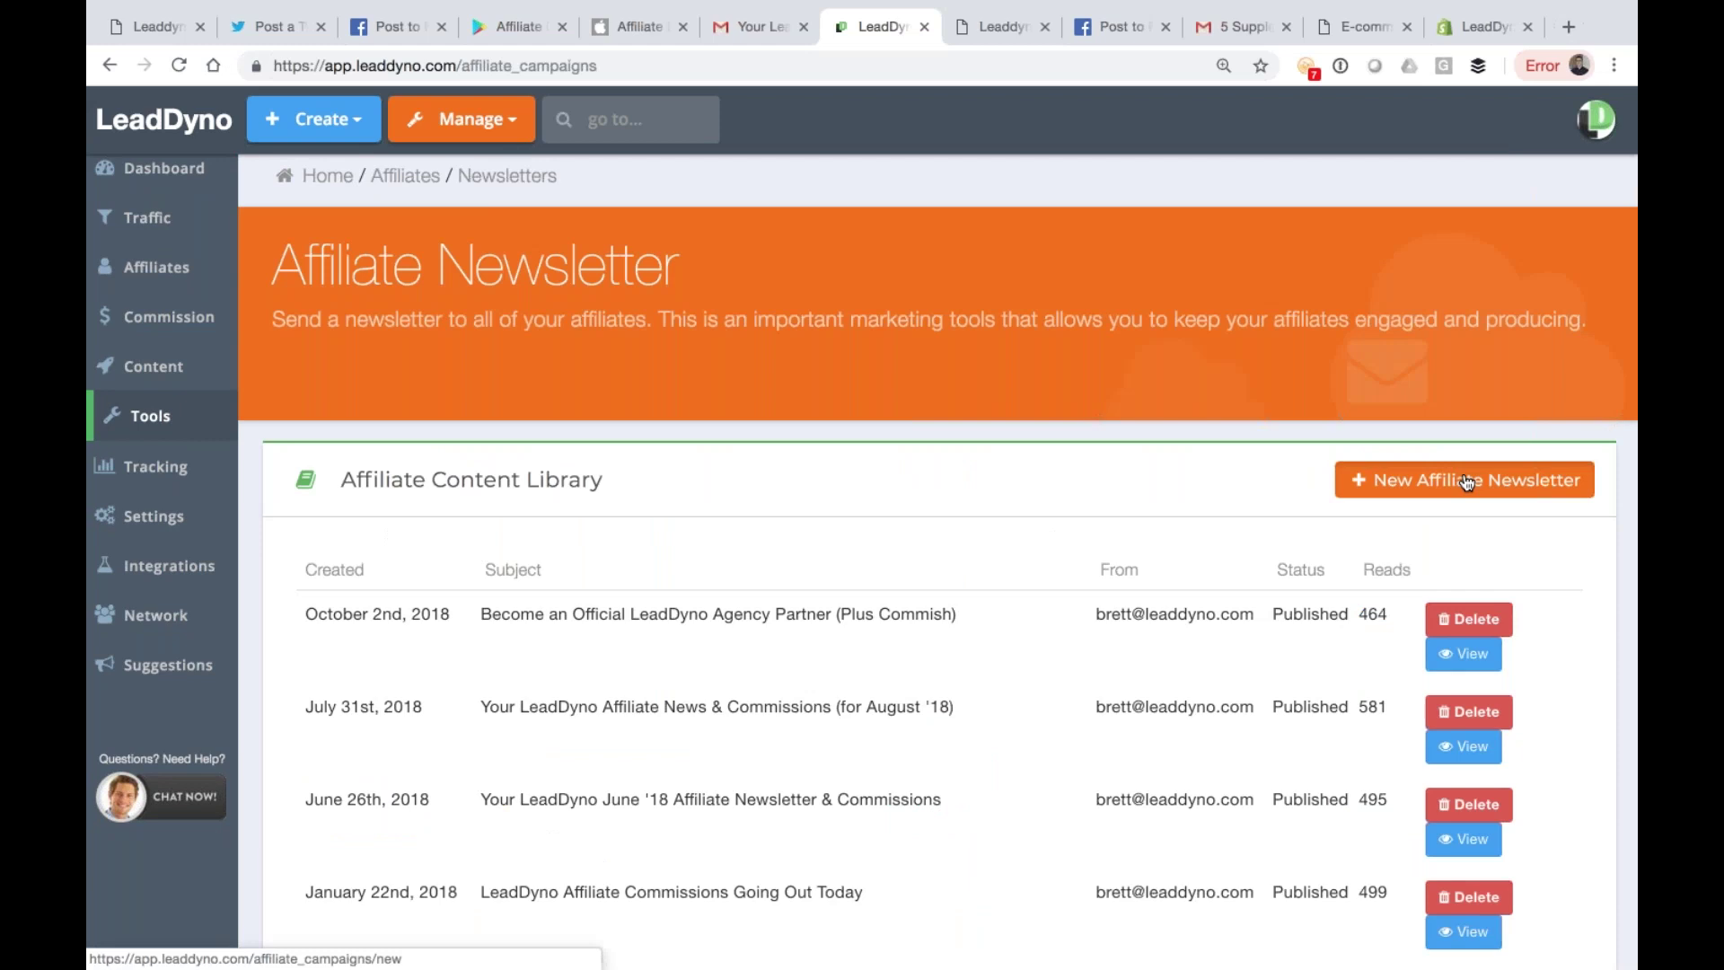
scroll(1466, 482, down, 3)
scroll(586, 450, down, 3)
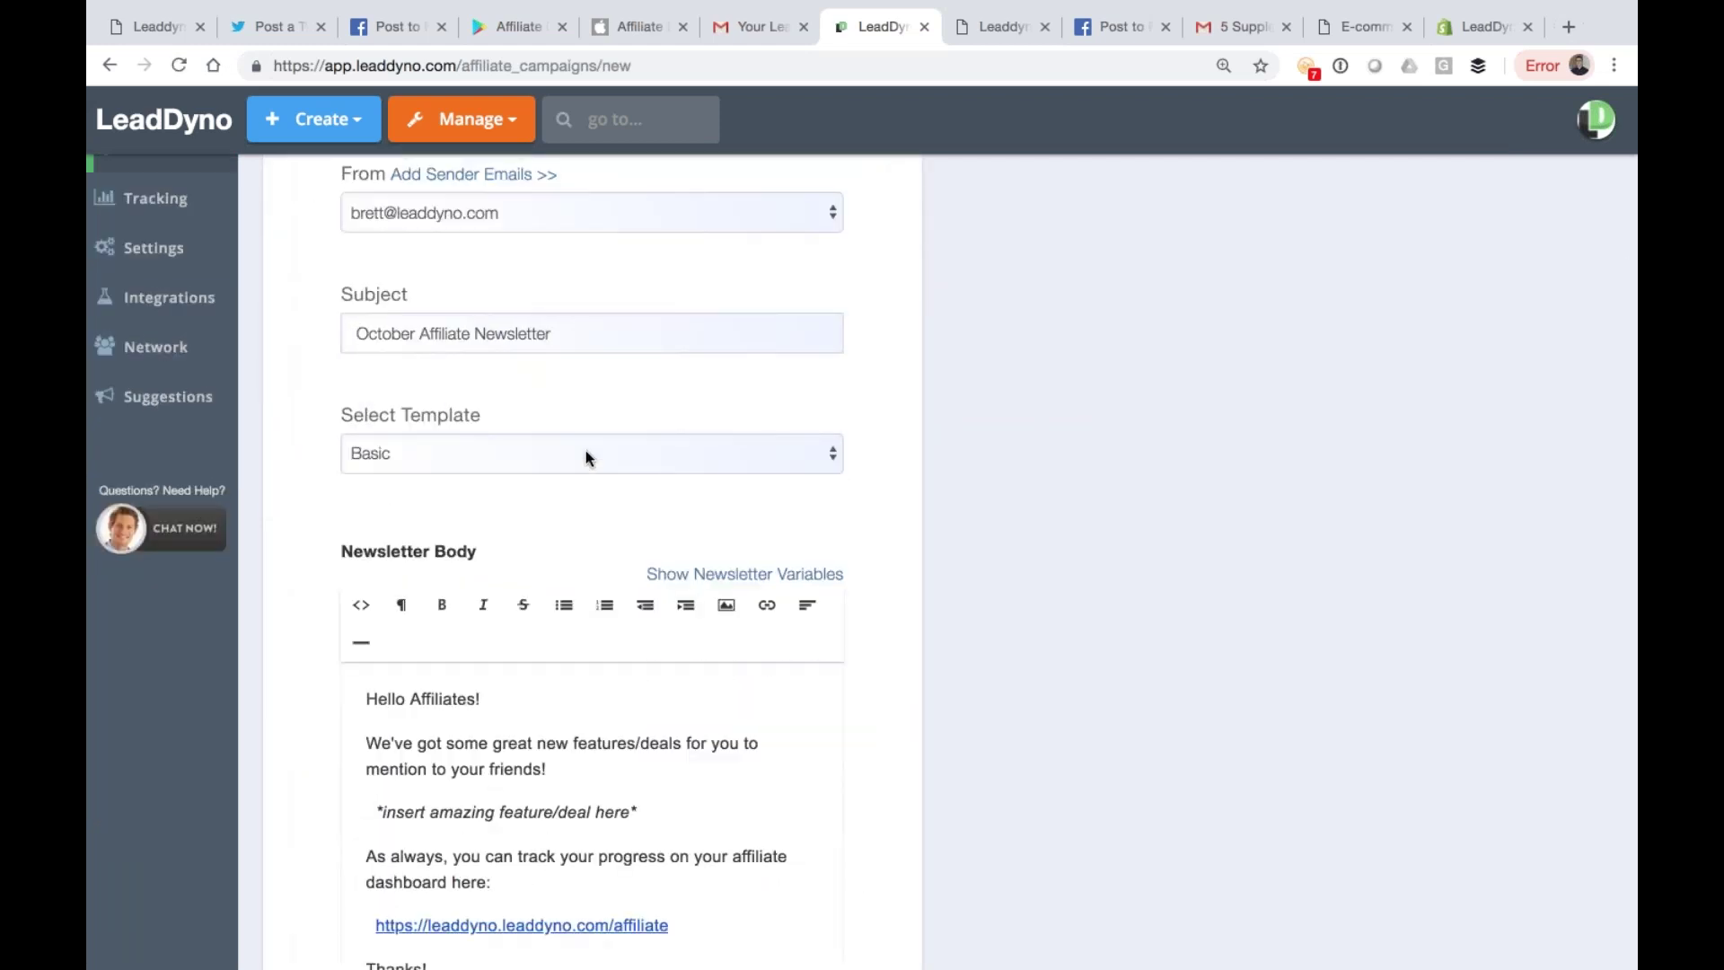
scroll(586, 450, down, 1)
Step: Apply the Program Update template, try New Stuff/Product, then switch back to Program Update
click(516, 378)
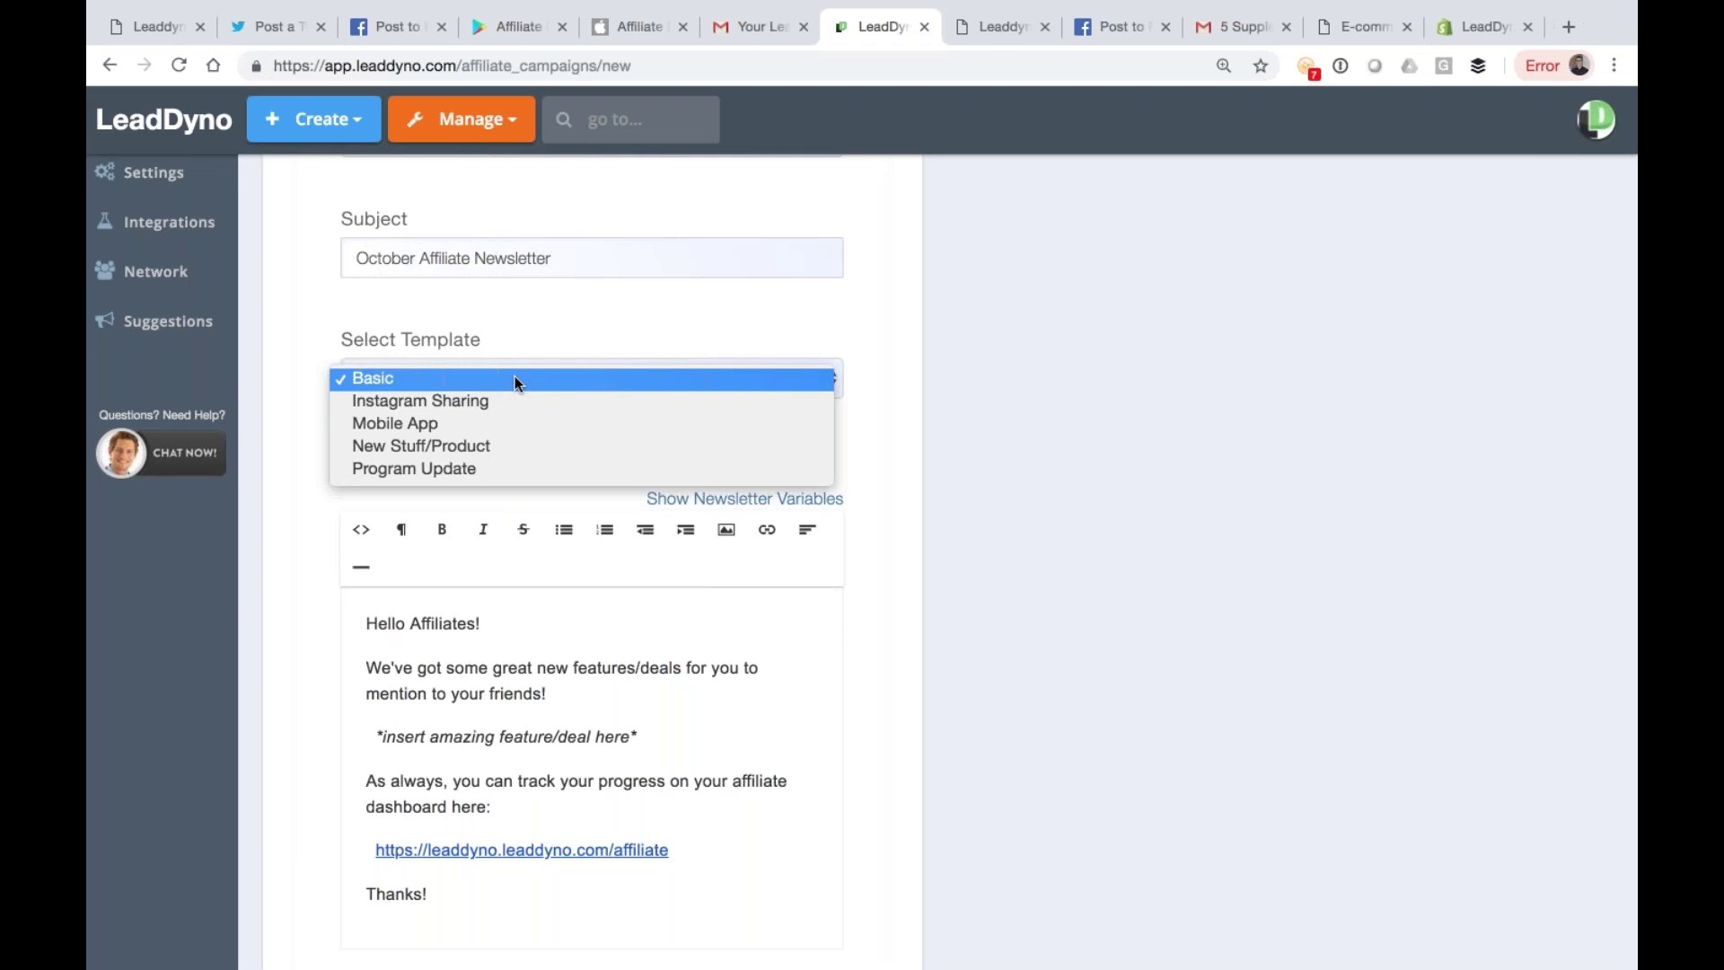
click(488, 471)
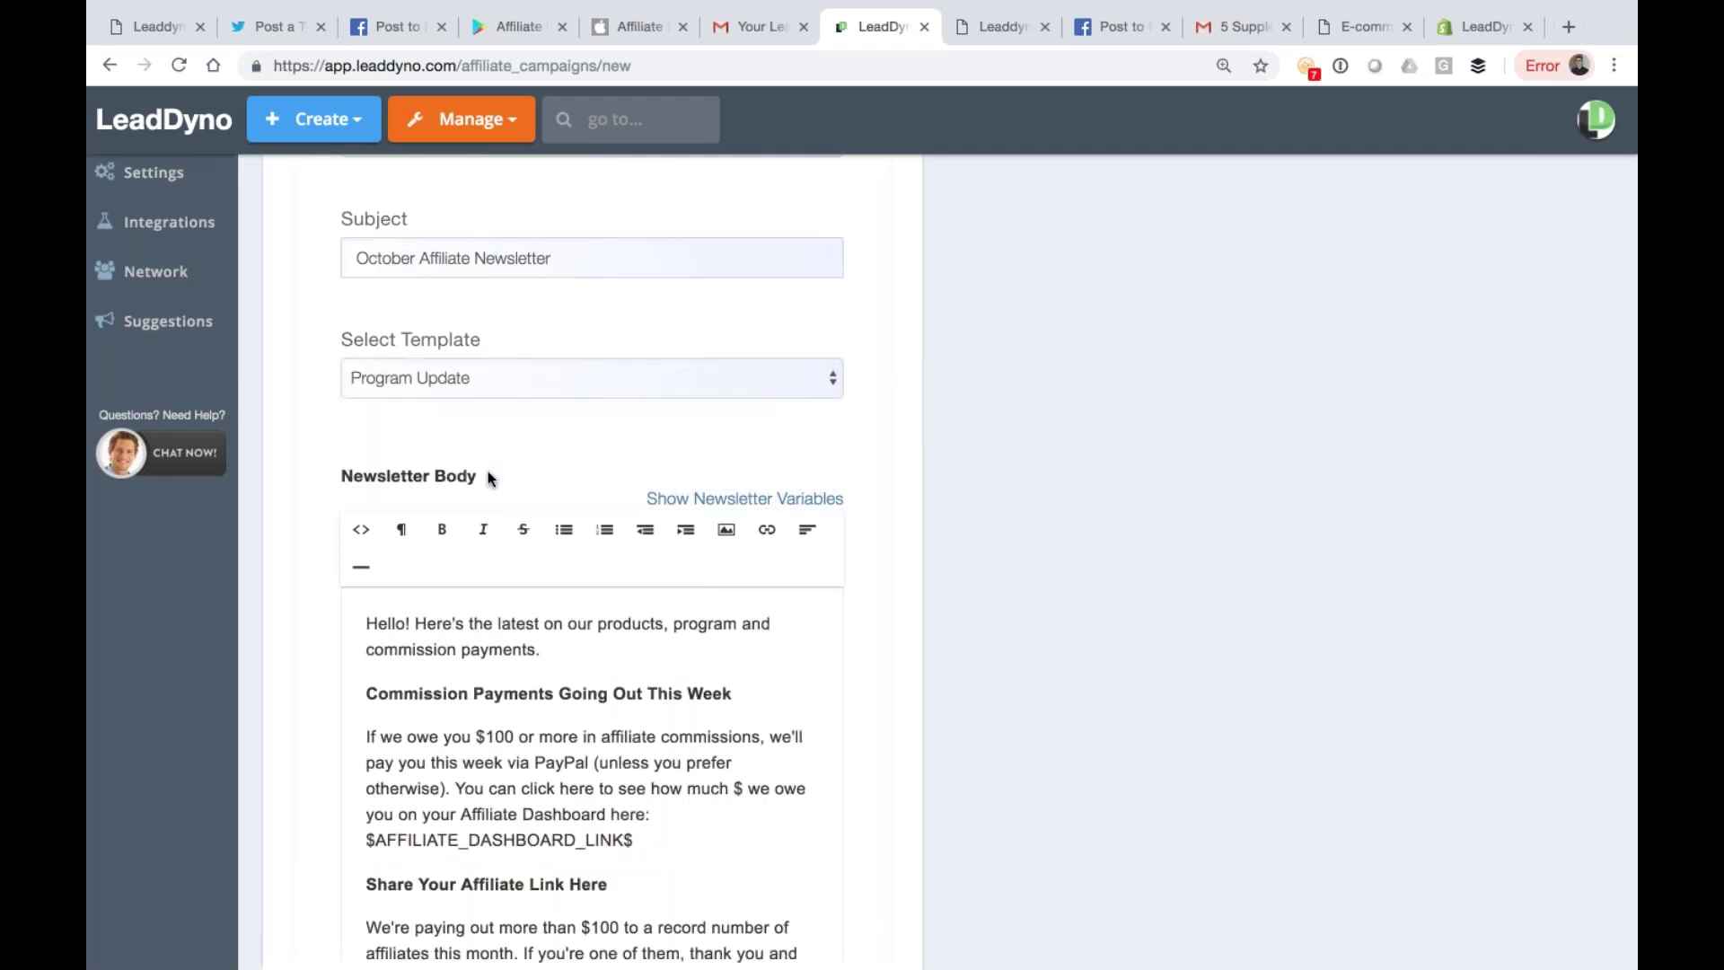
scroll(487, 470, down, 1)
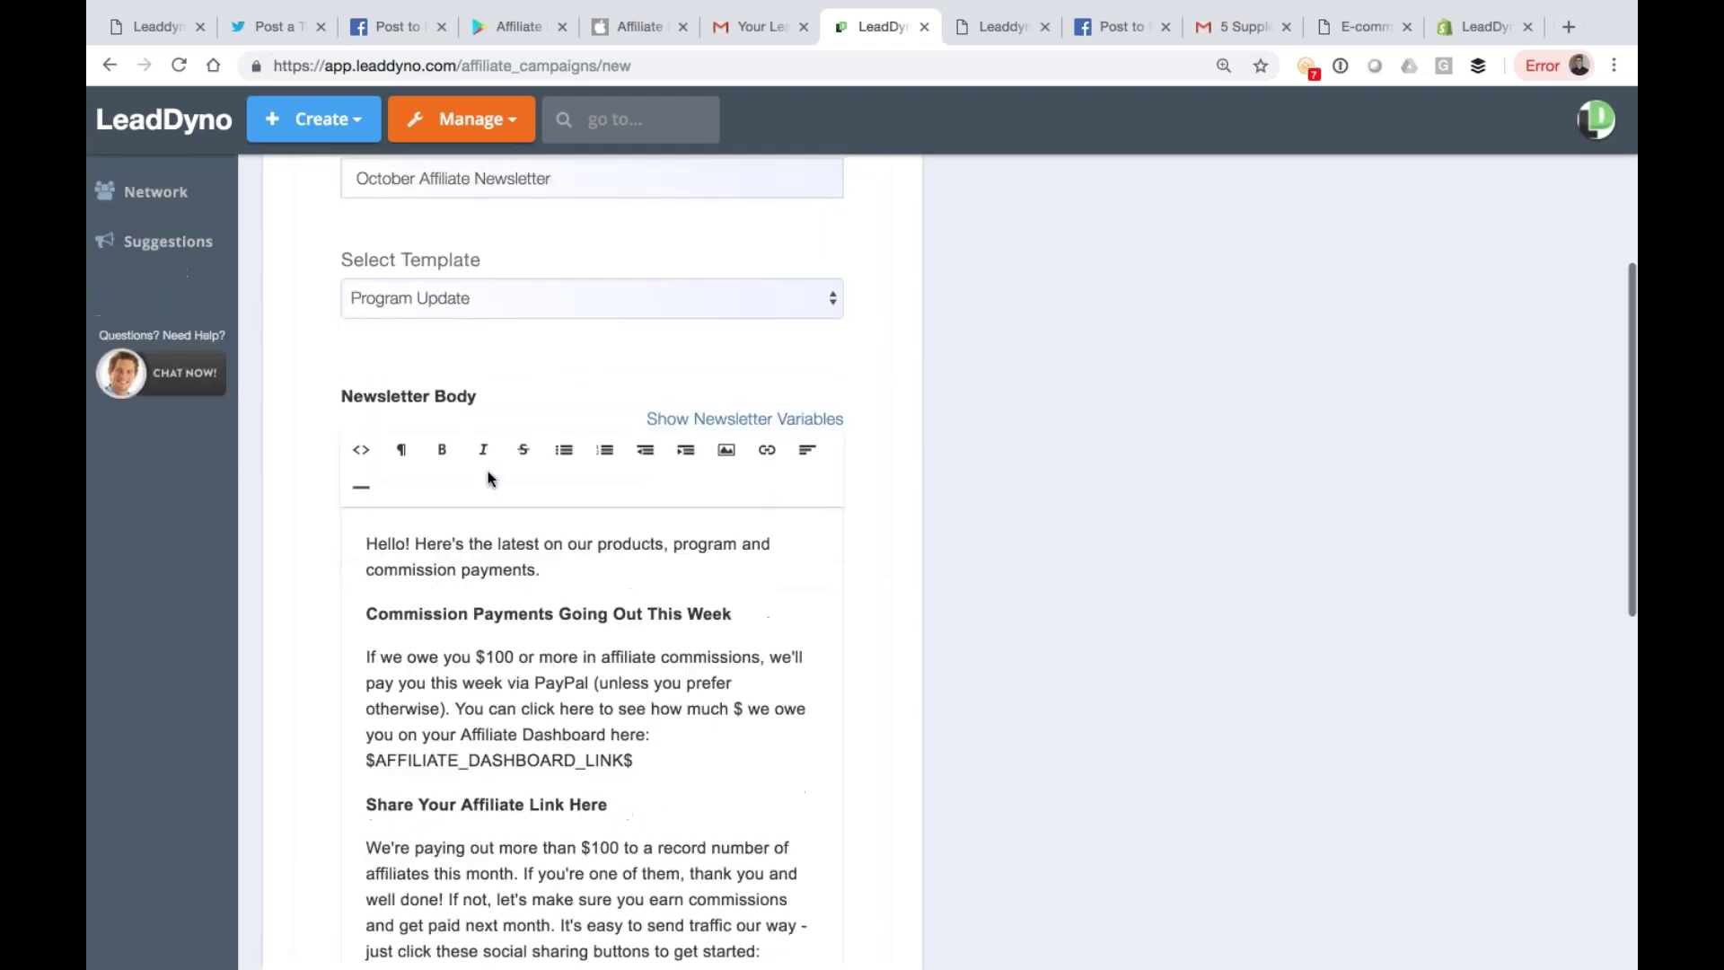
click(512, 299)
click(504, 281)
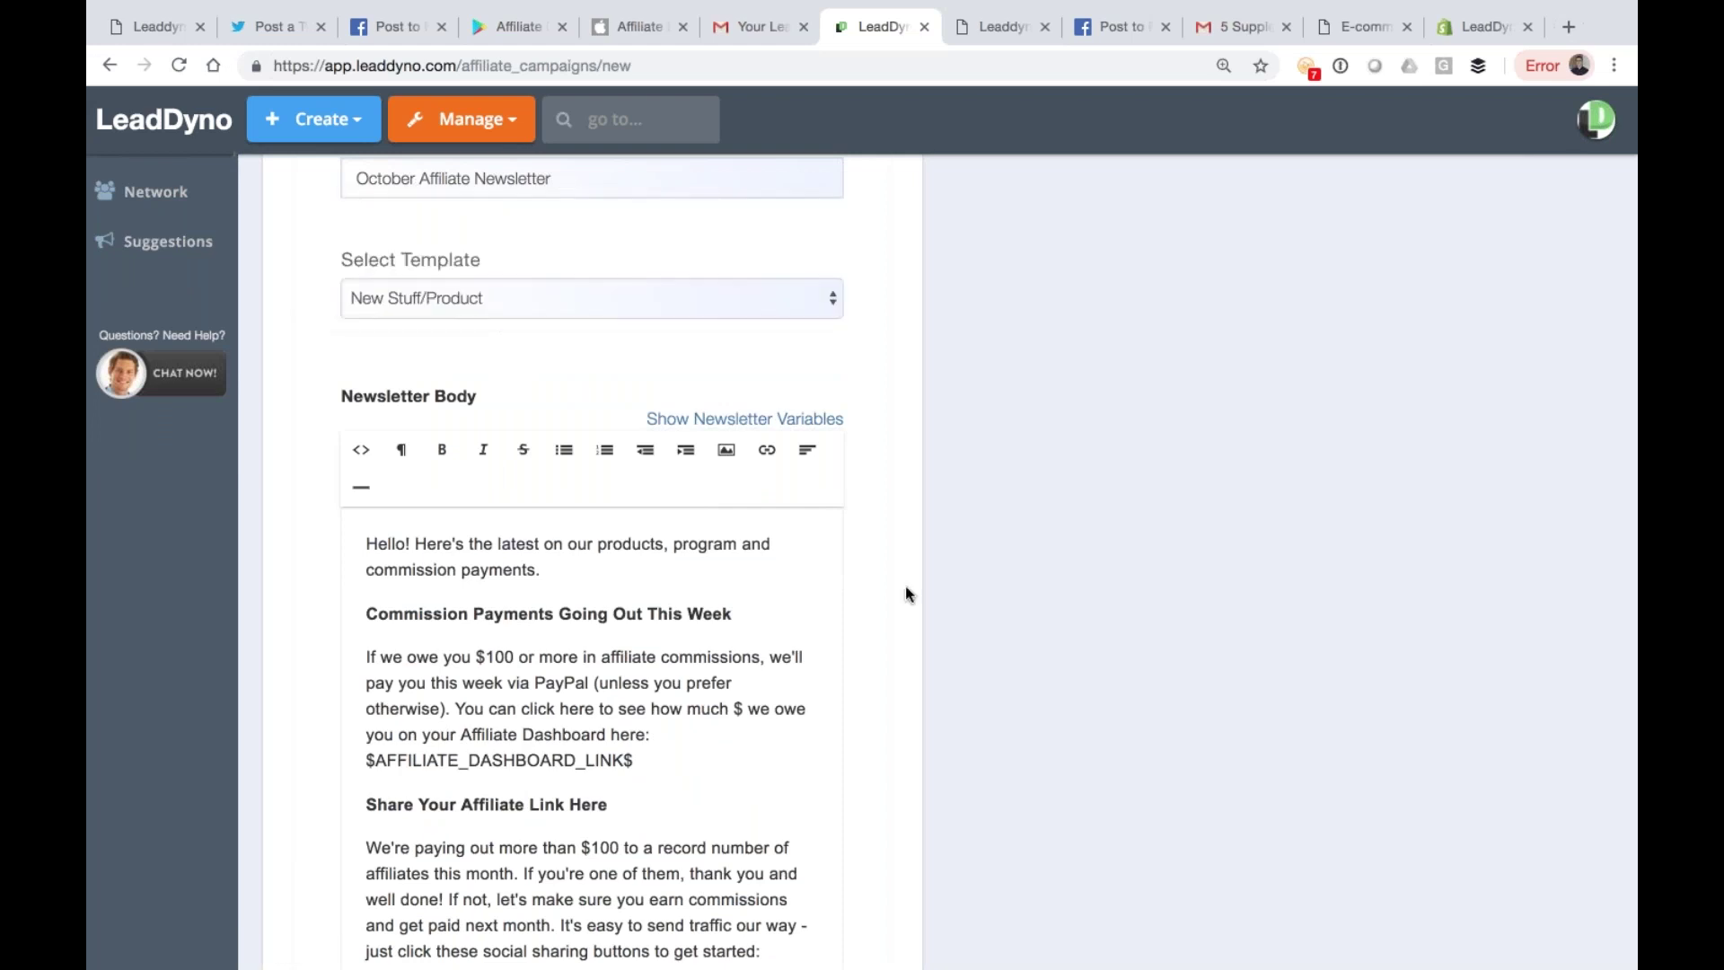
scroll(1018, 704, down, 3)
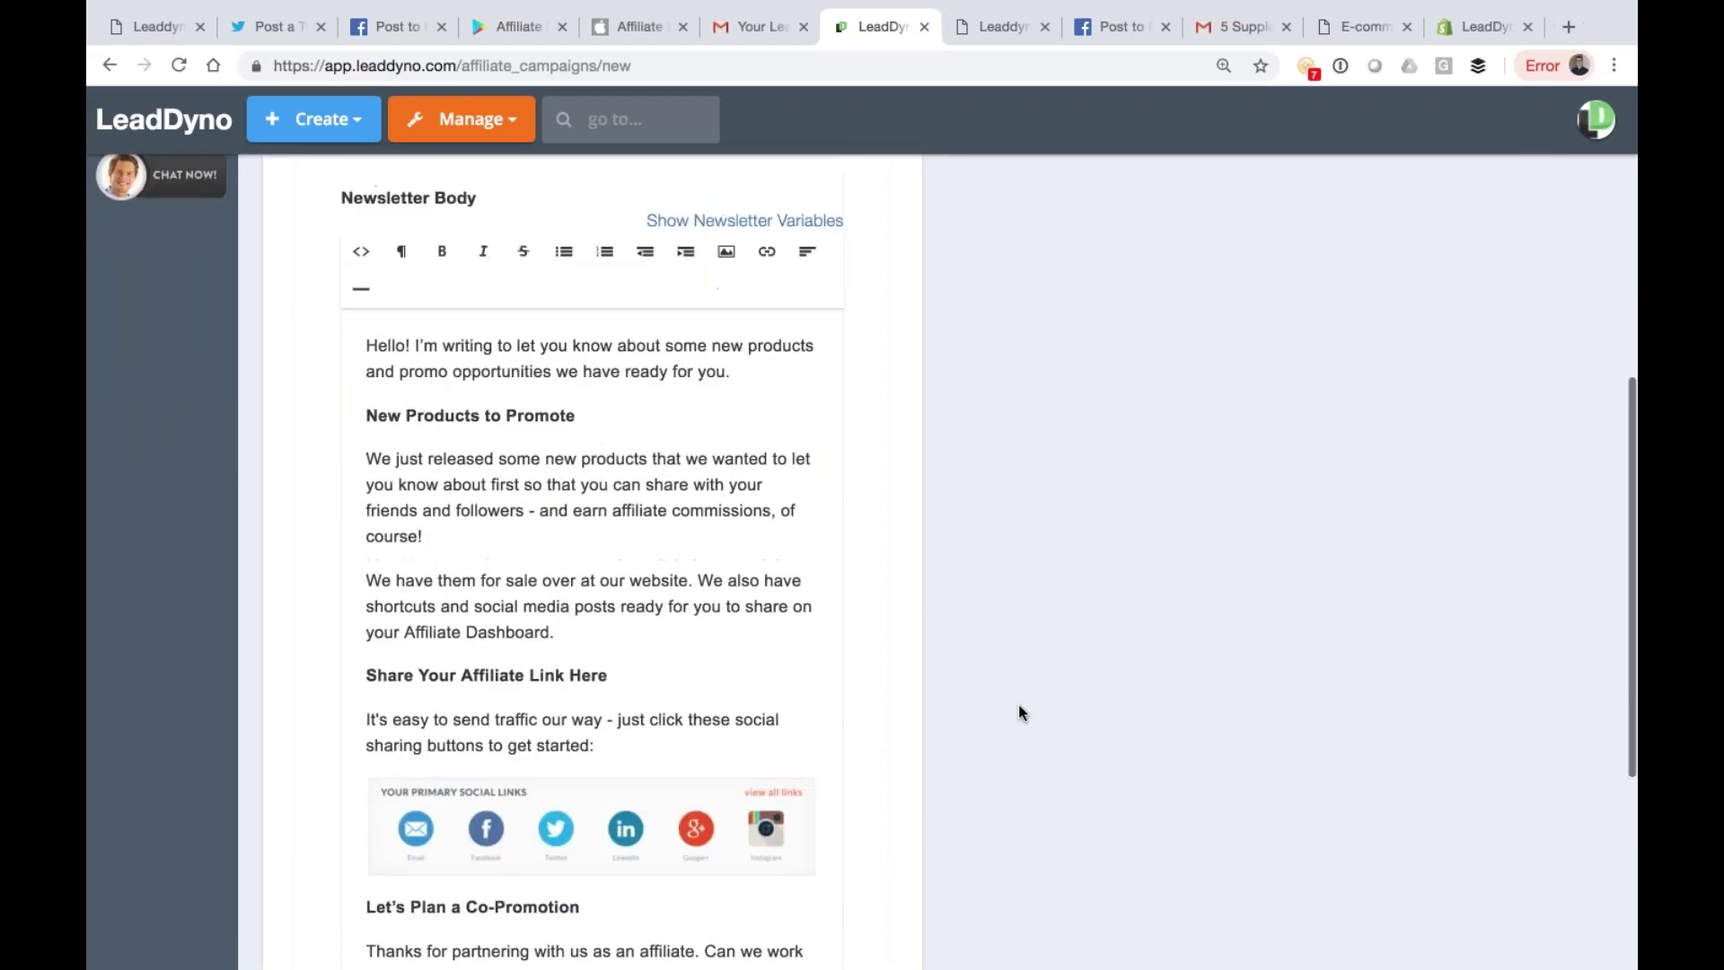
scroll(1018, 704, up, 4)
click(499, 420)
click(494, 437)
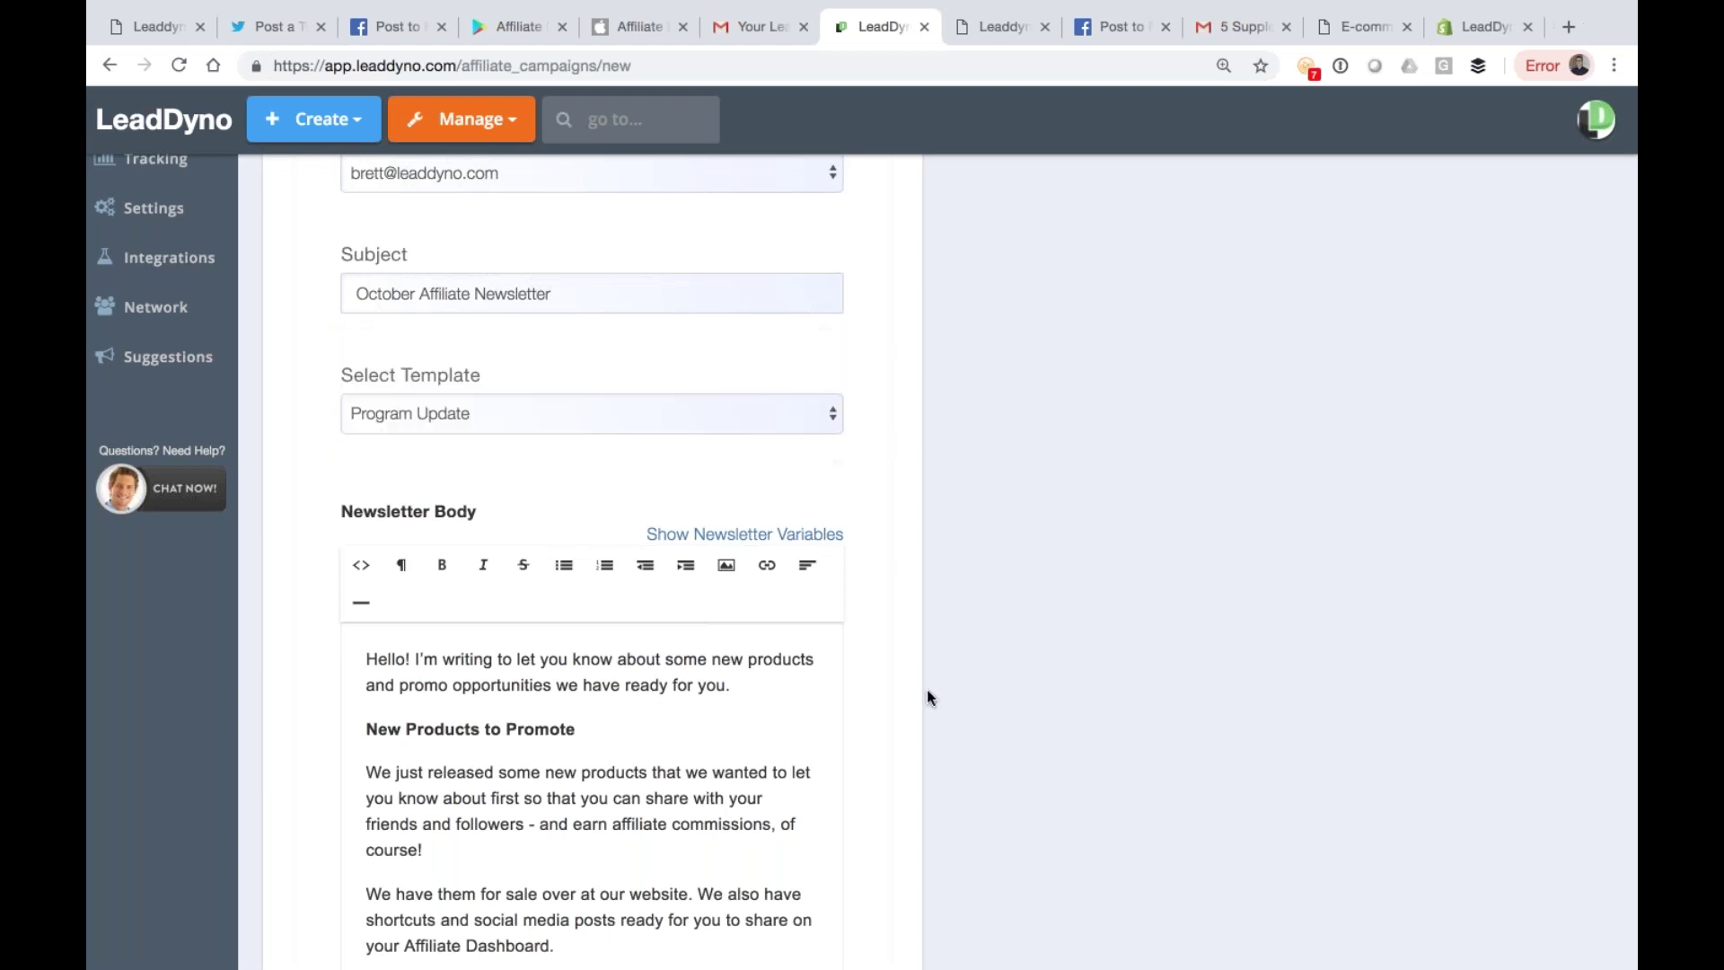
Step: Review the Program Update newsletter body, then go back to the affiliate toolbox
scroll(993, 724, down, 6)
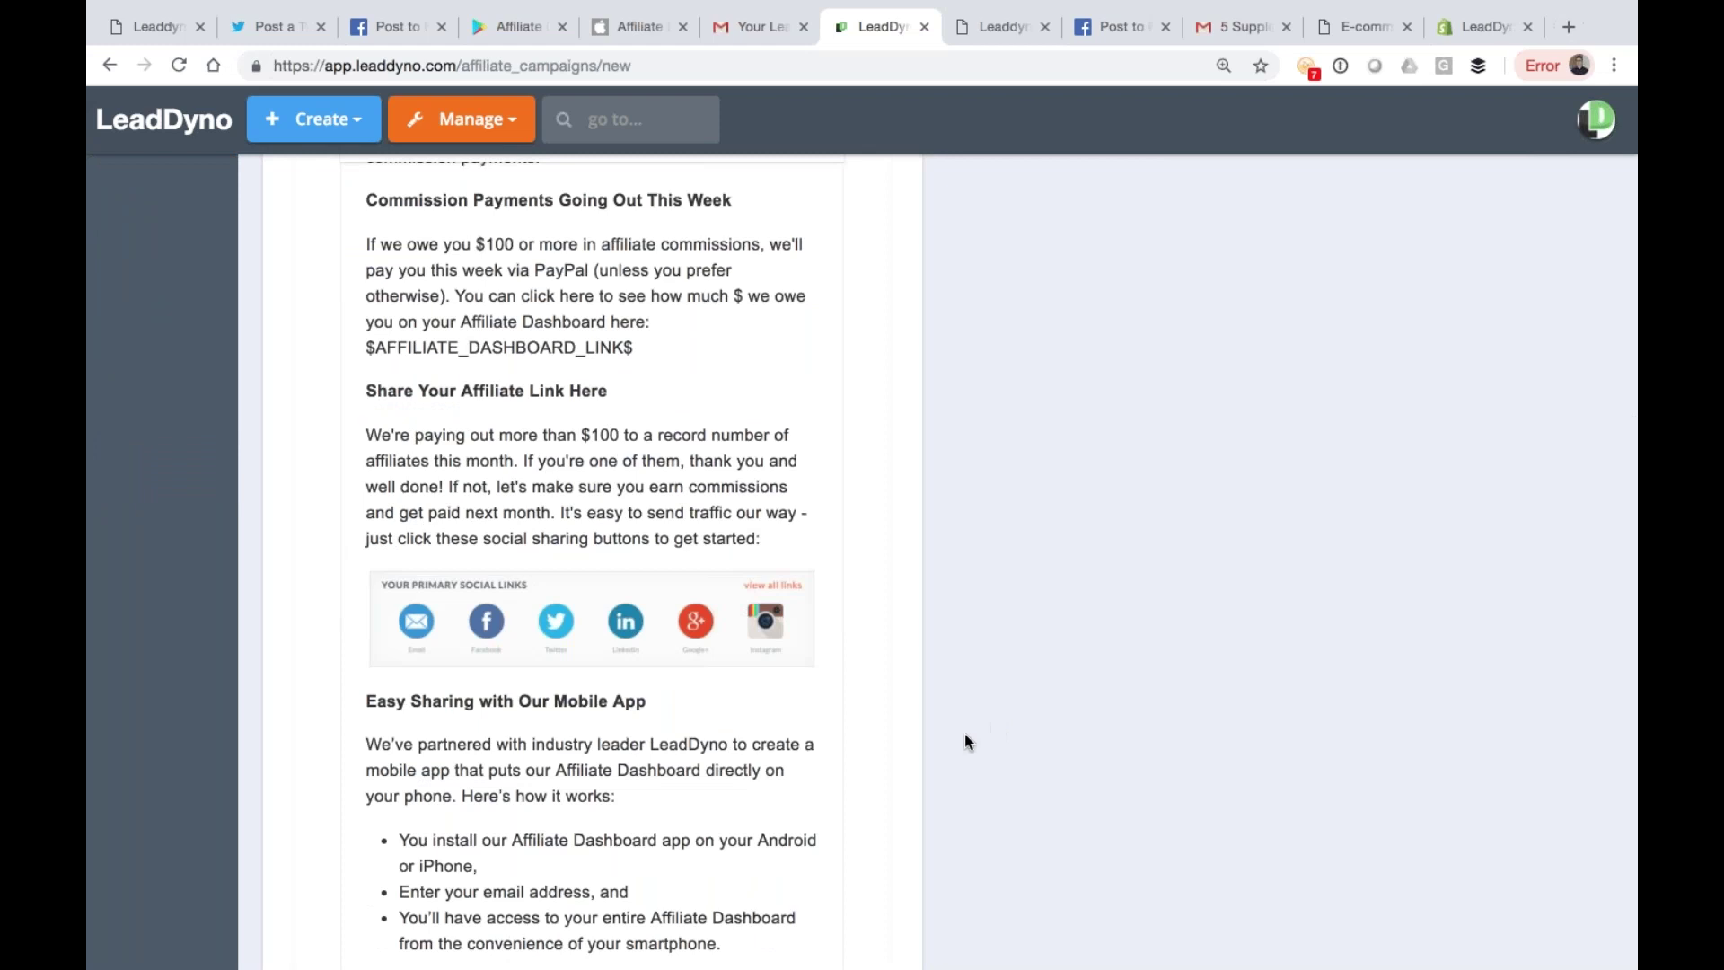
scroll(935, 751, down, 5)
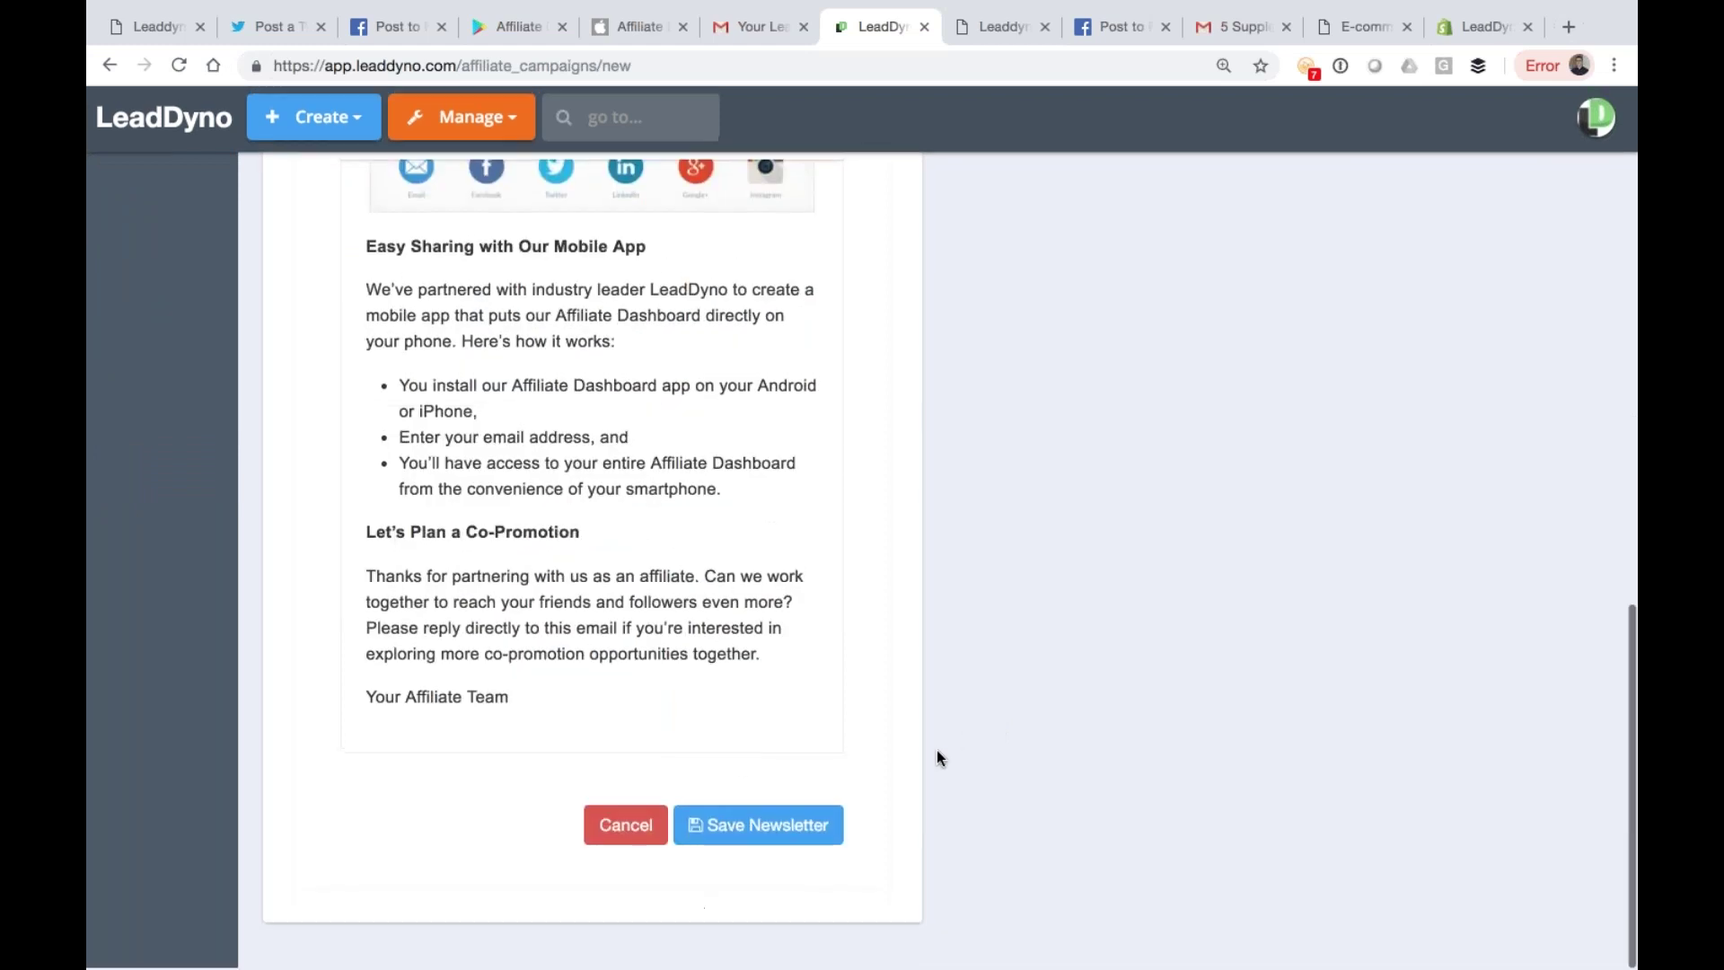
scroll(935, 750, up, 8)
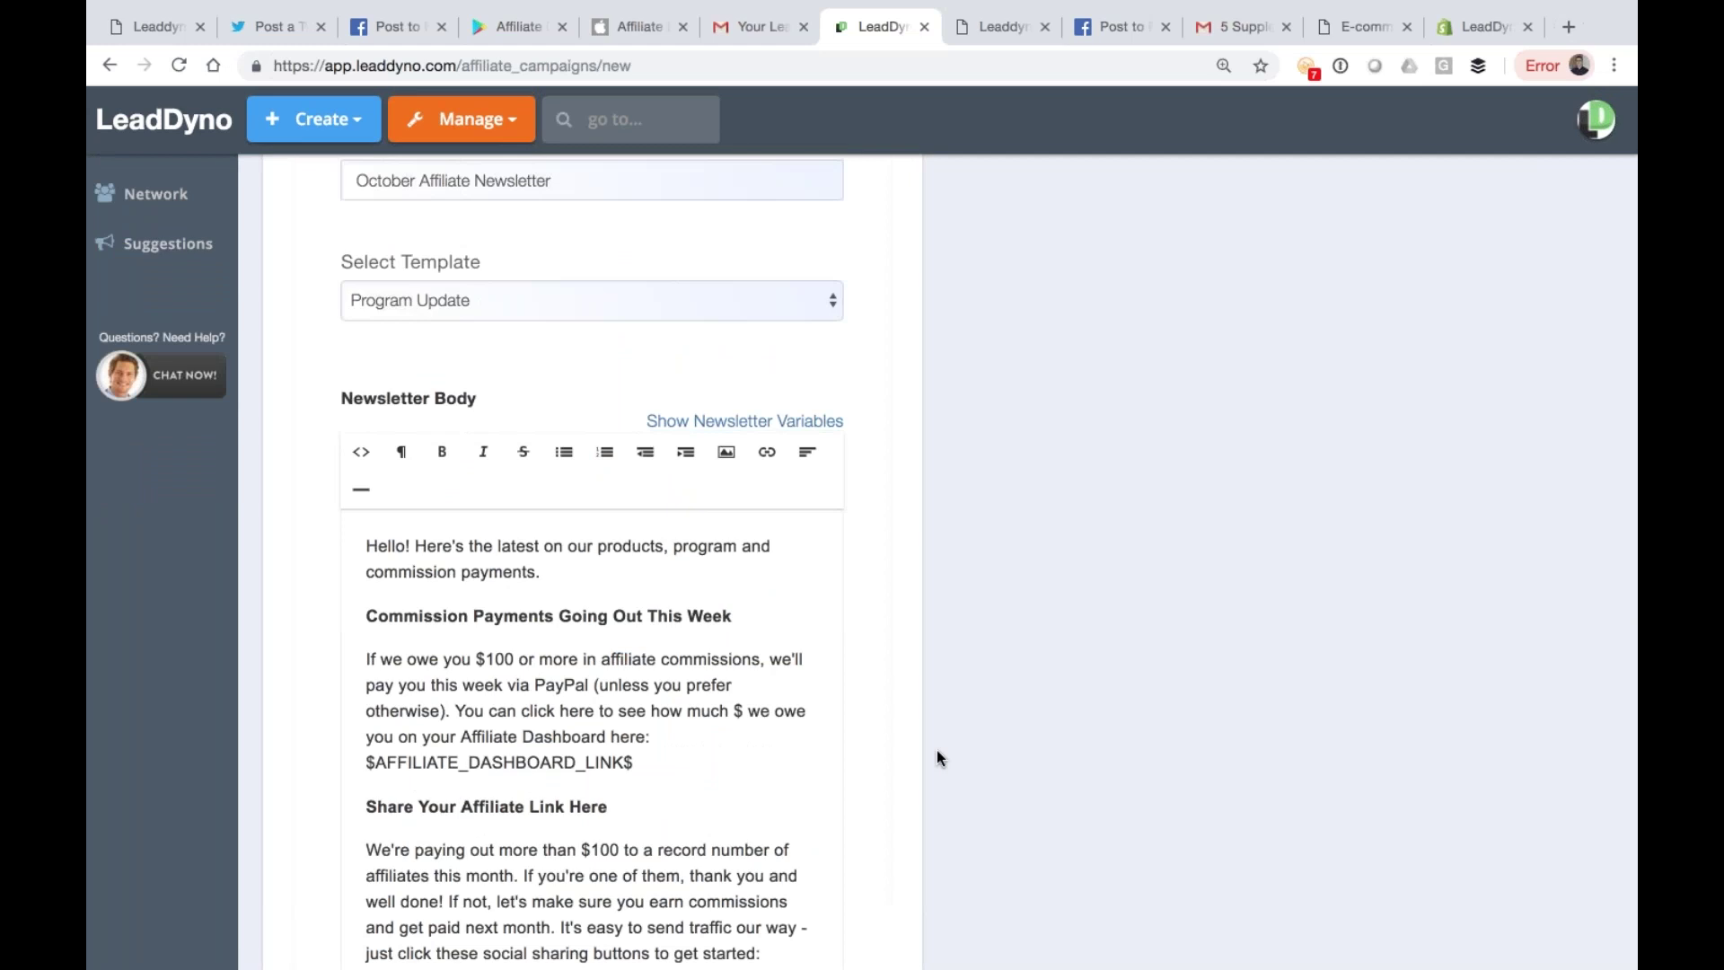
scroll(936, 750, up, 2)
scroll(936, 751, down, 4)
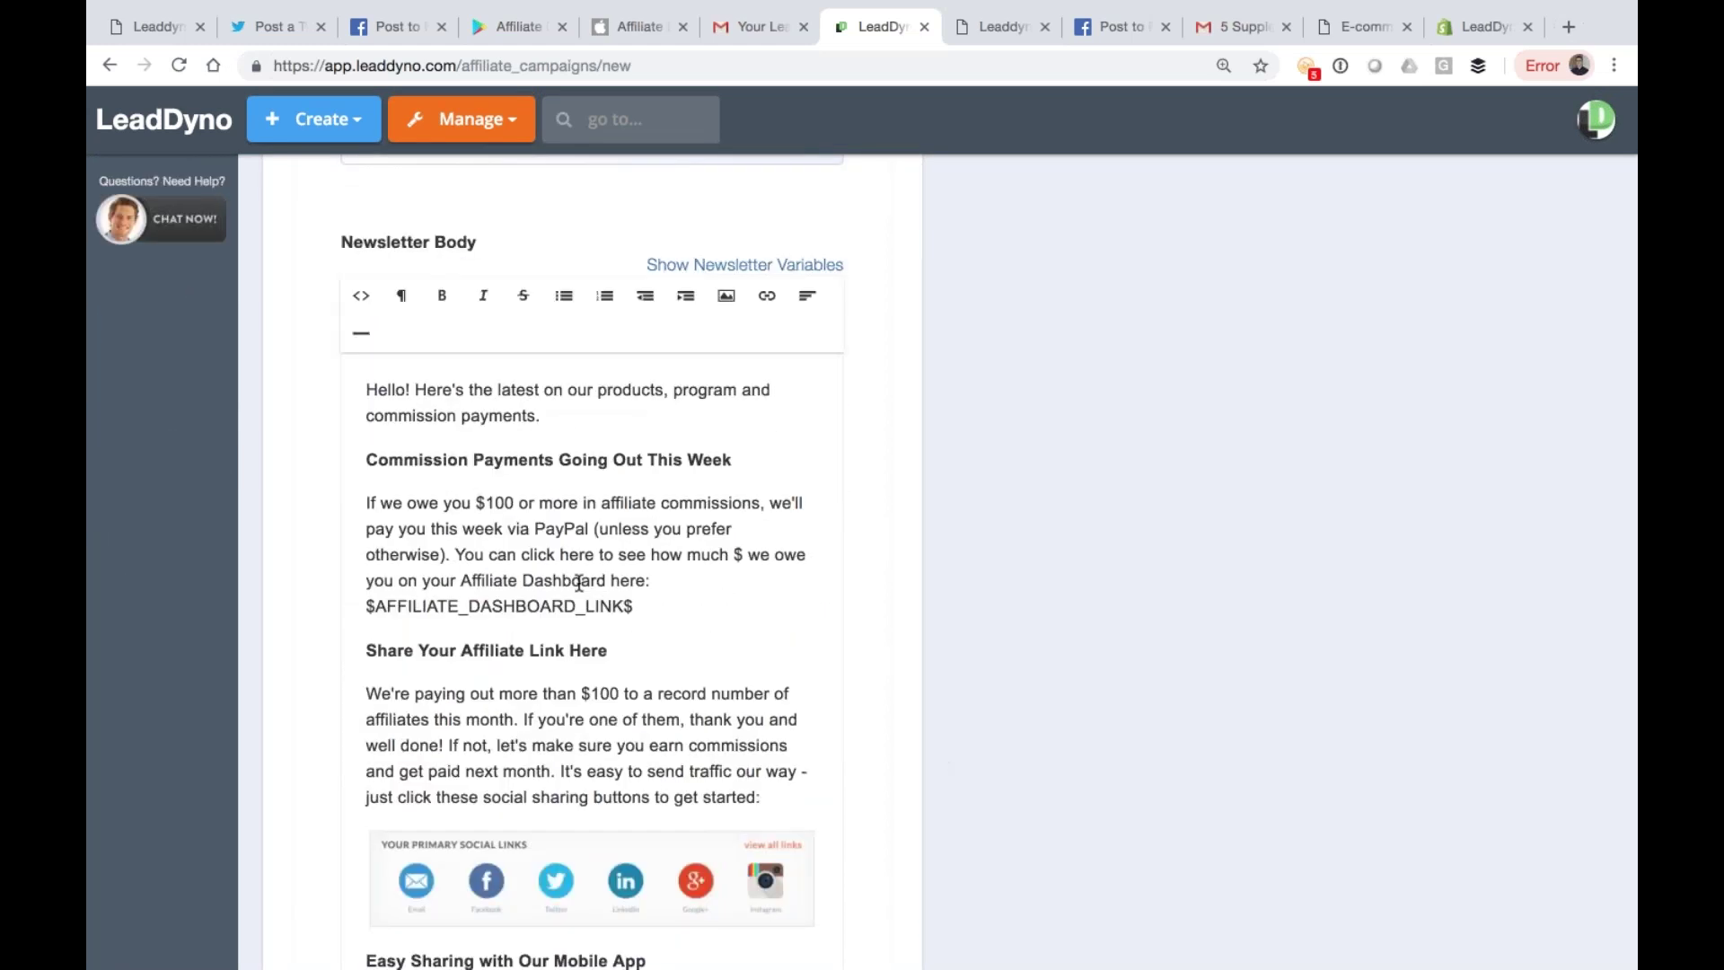
scroll(579, 583, up, 7)
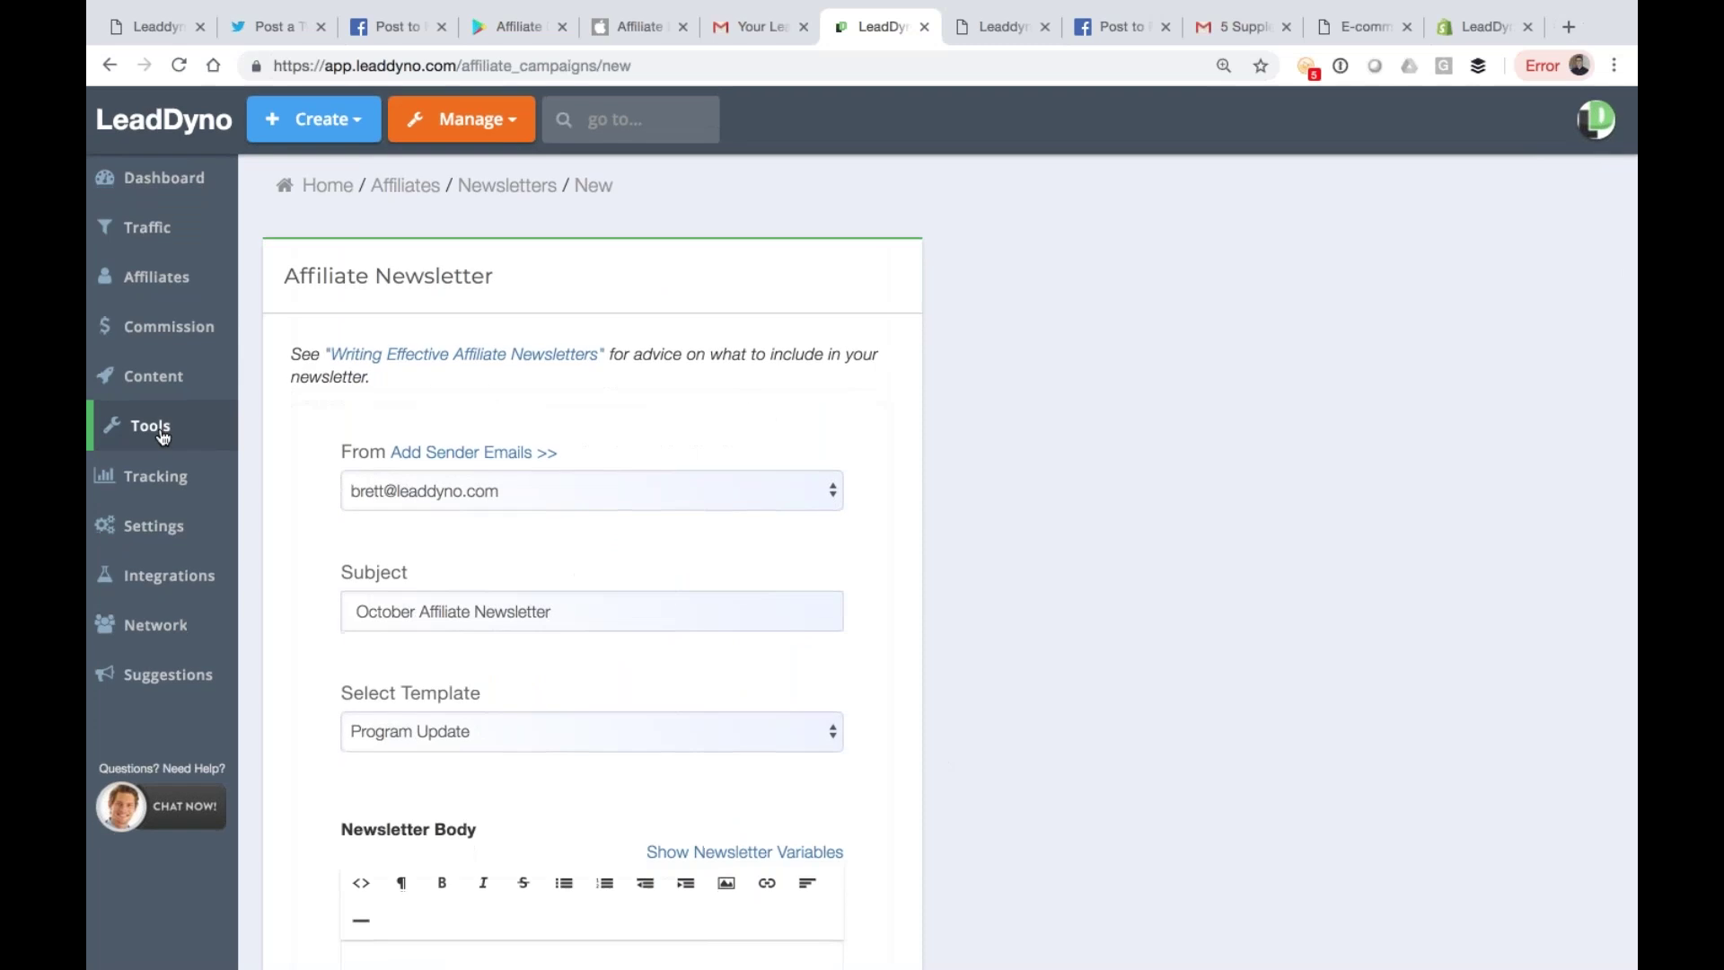
click(148, 427)
Step: Review the New Signup welcome email in the automated affiliate emails
click(901, 435)
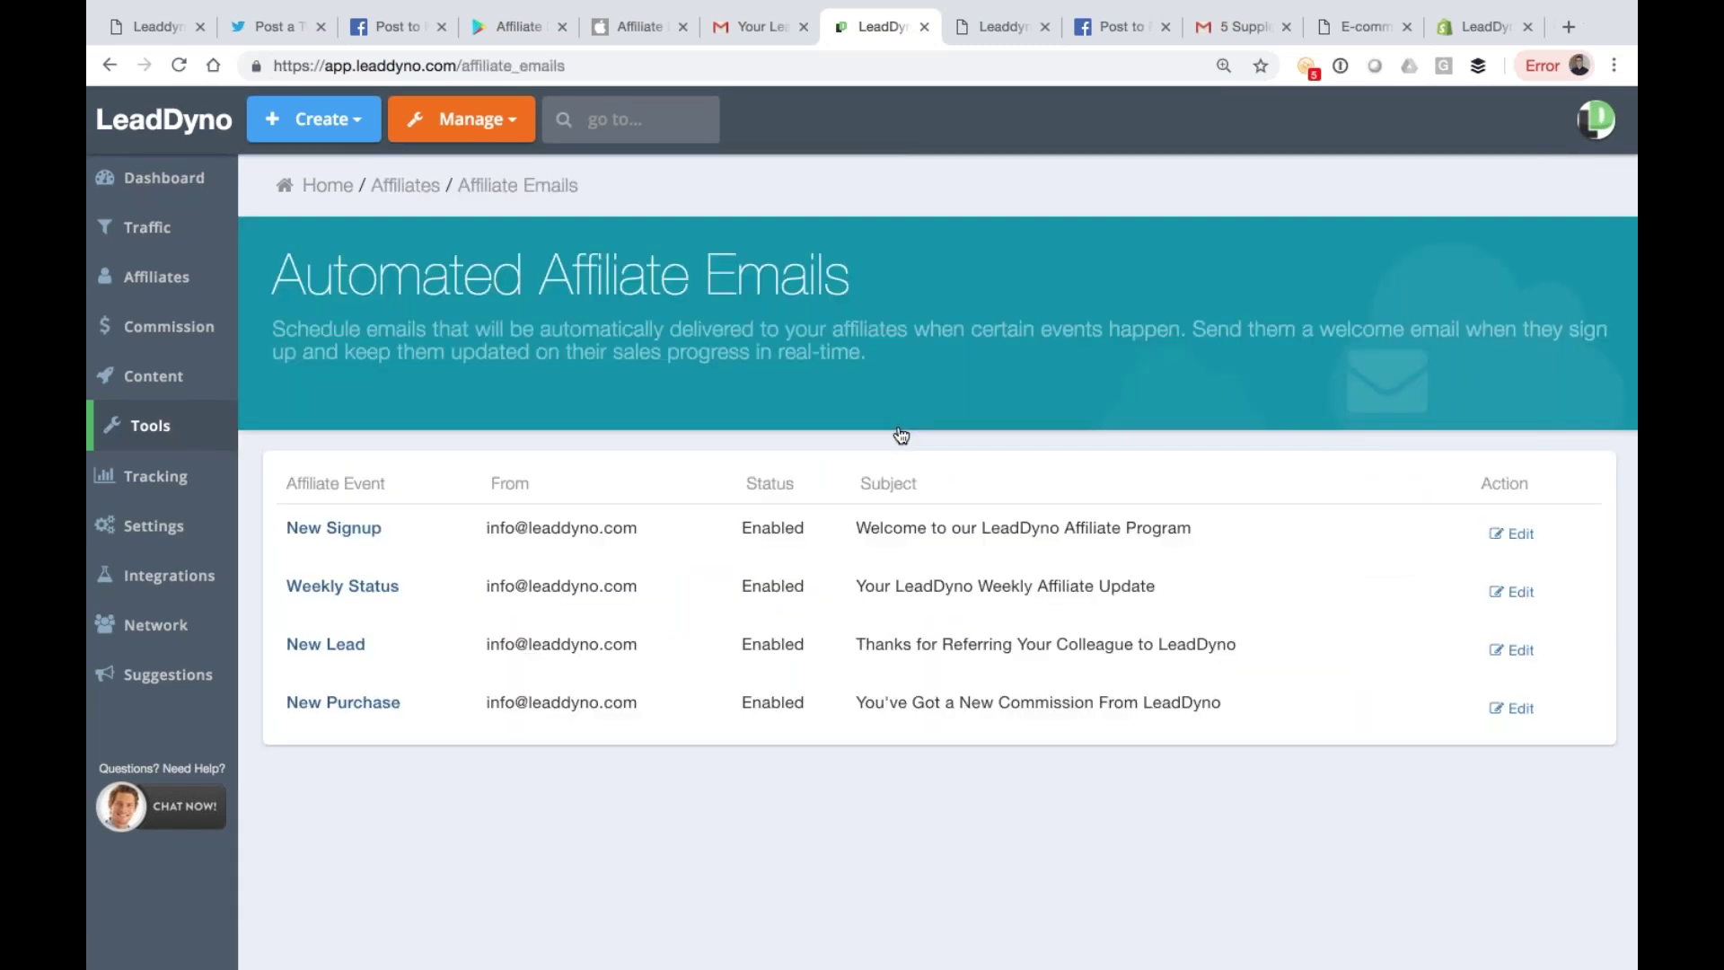
click(1512, 533)
scroll(918, 453, down, 1)
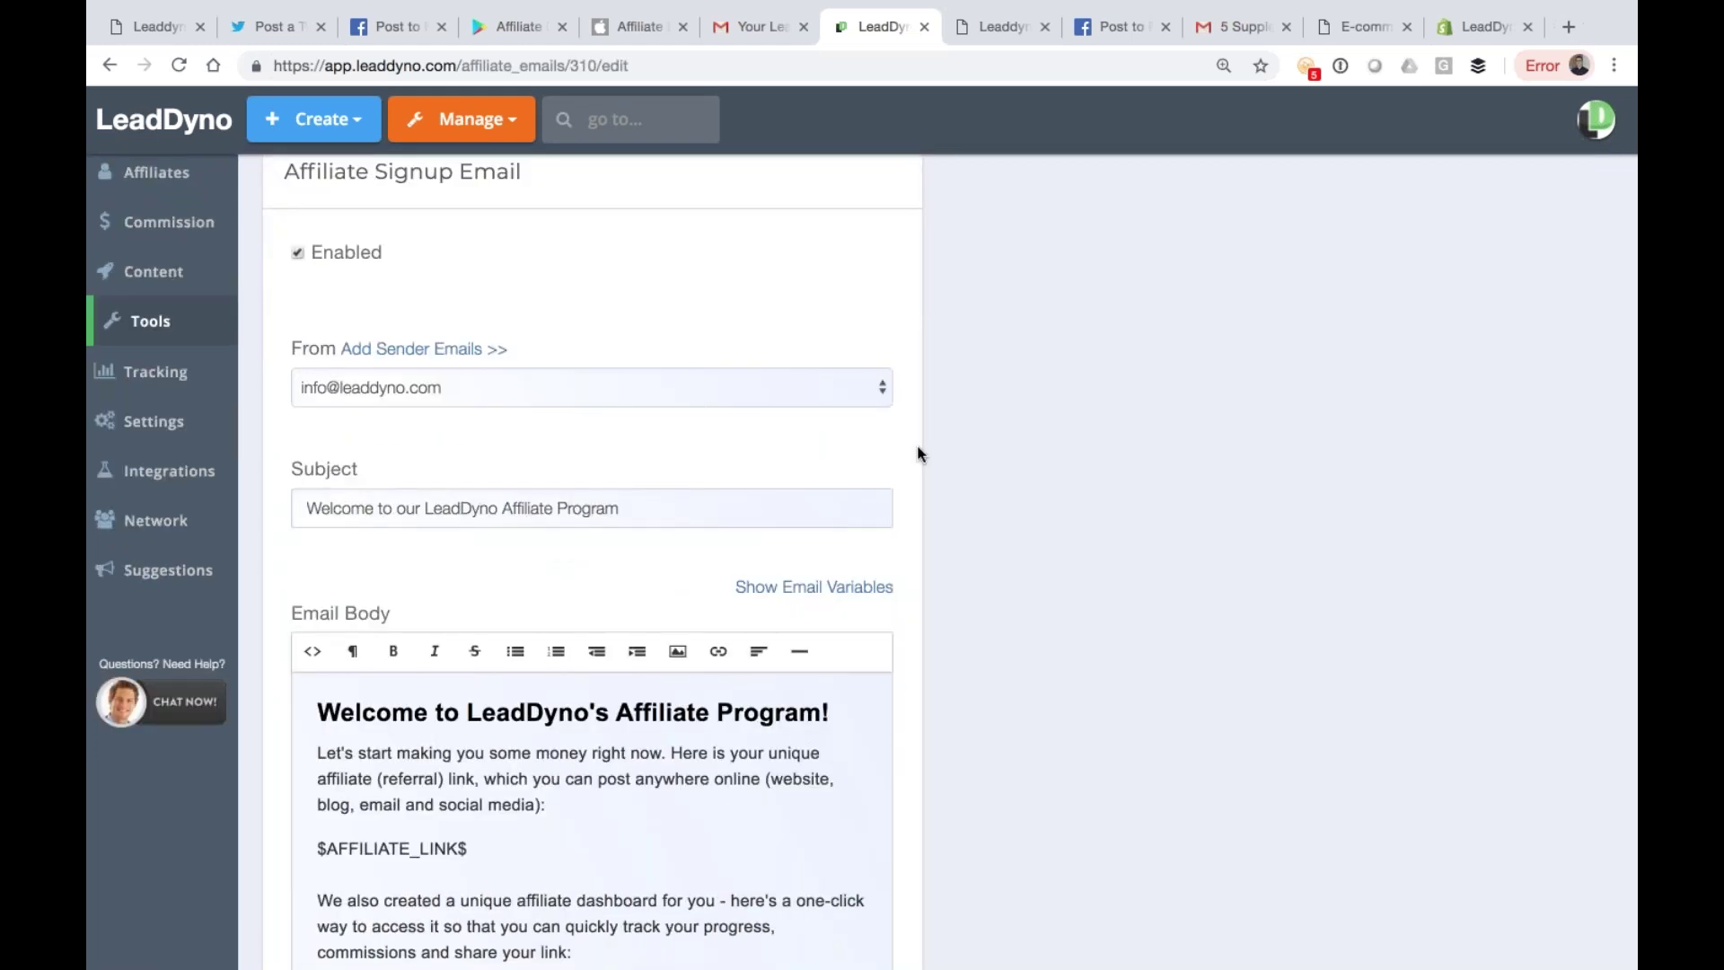
scroll(918, 453, down, 5)
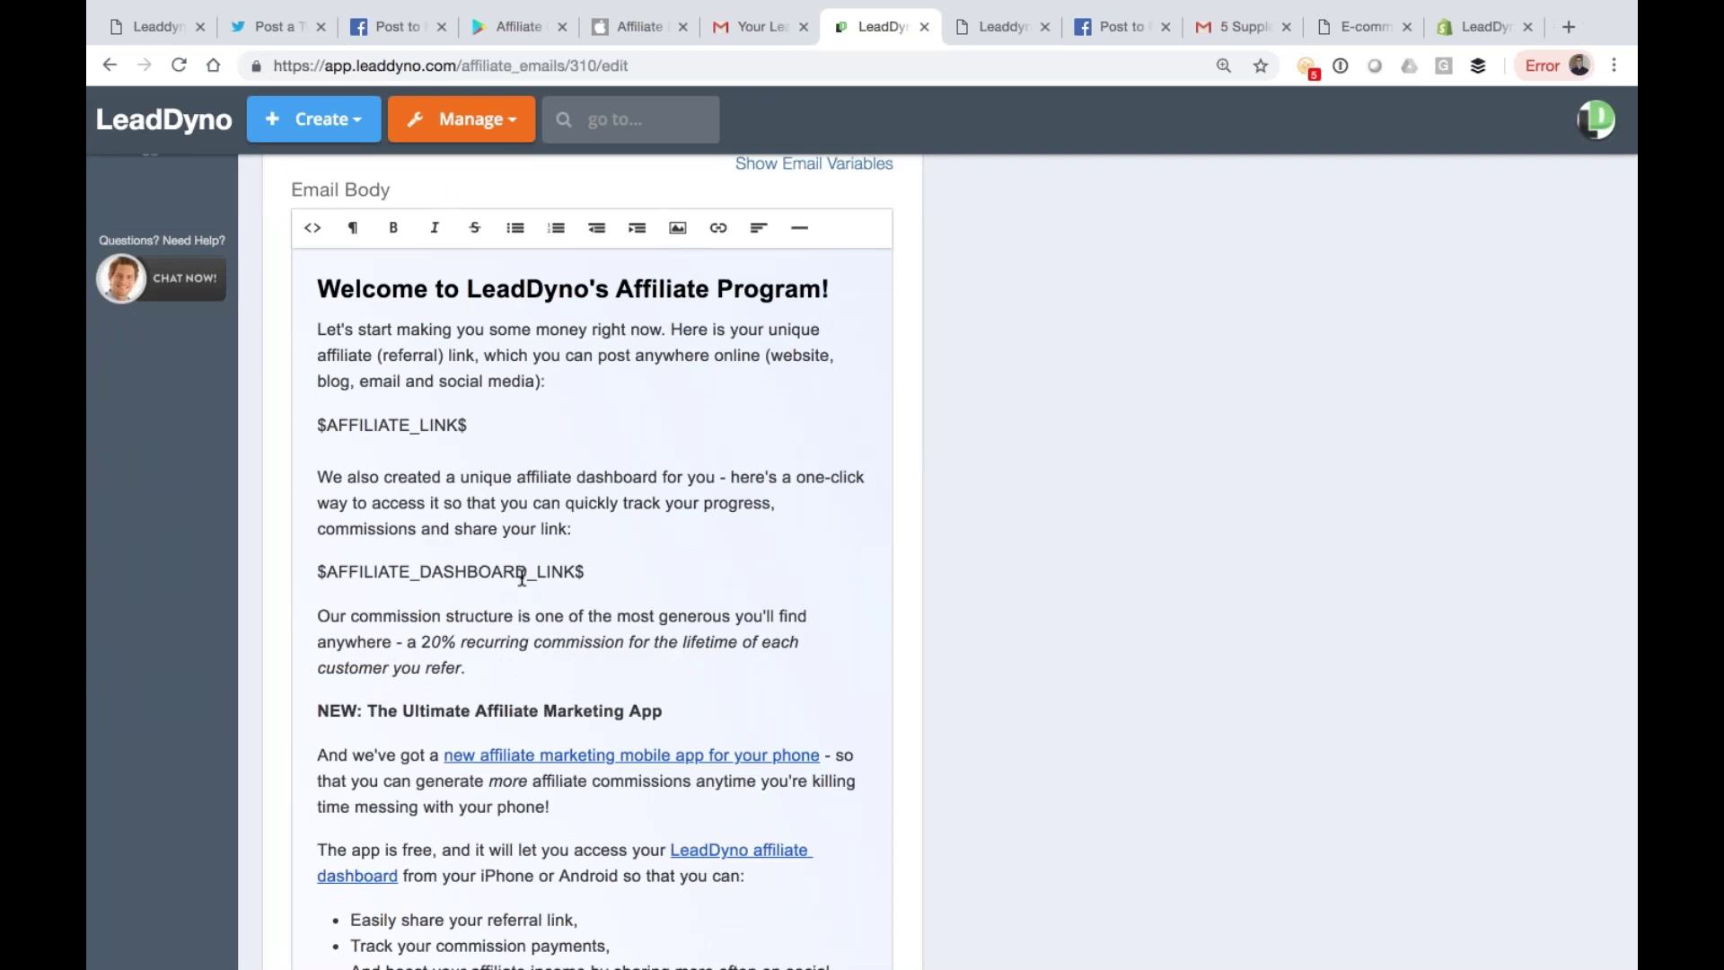
scroll(522, 577, up, 5)
click(149, 340)
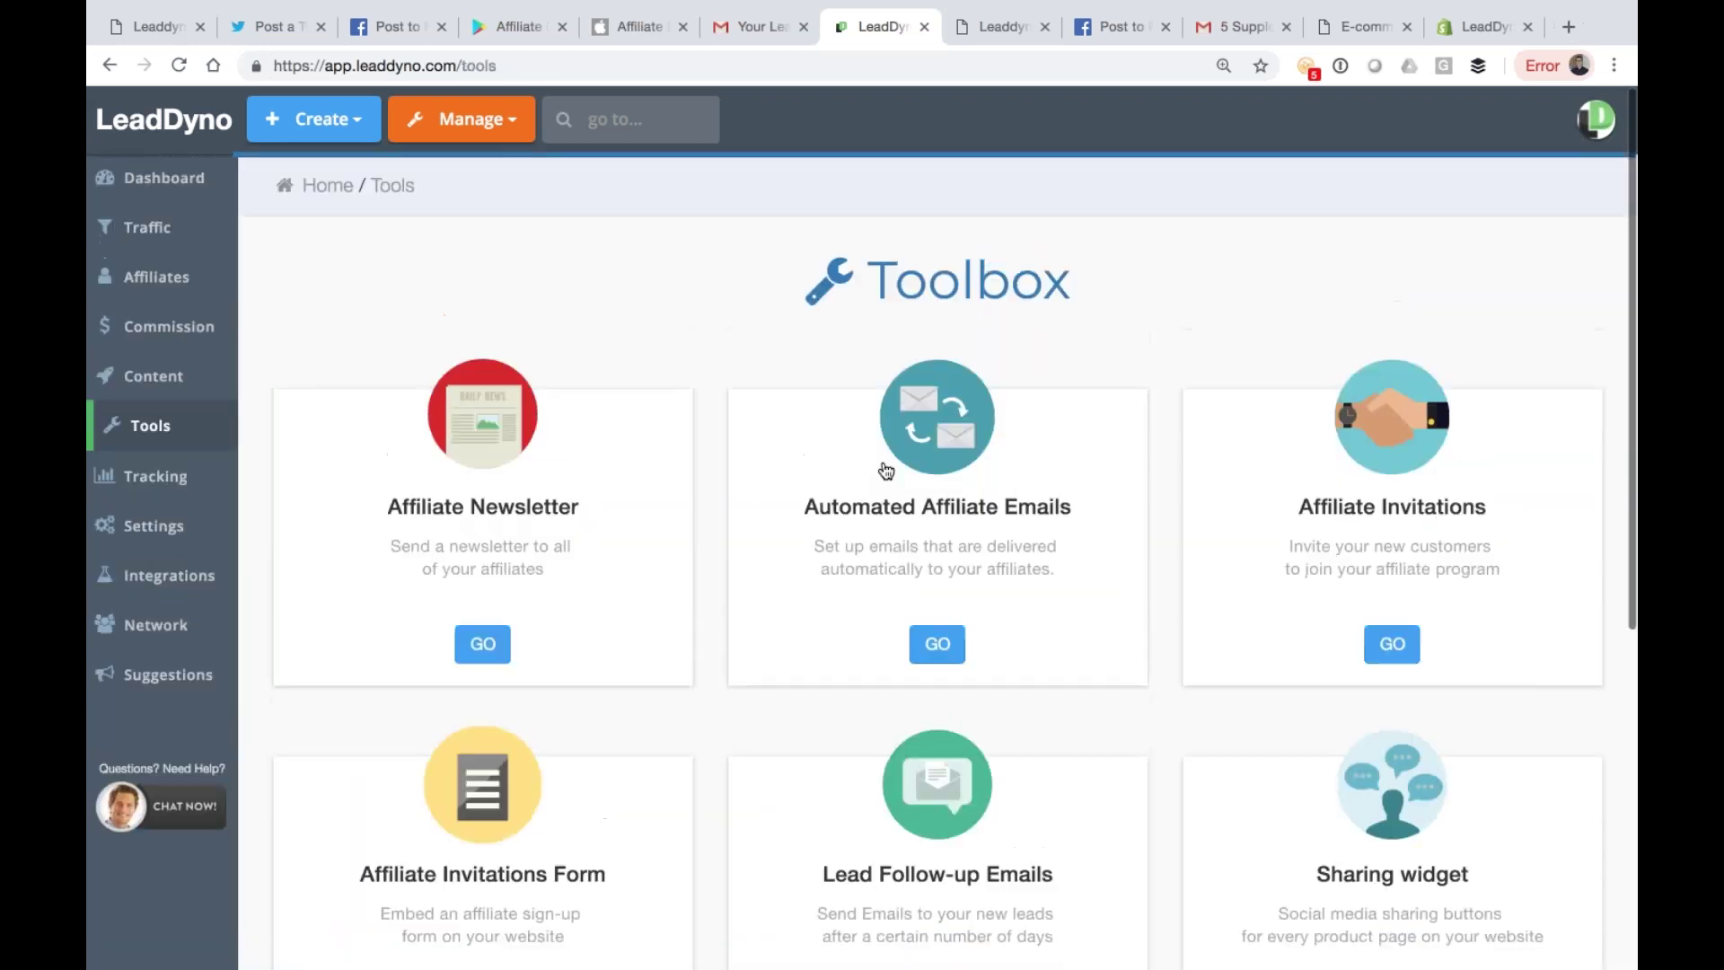
Step: Review the Weekly Status email, then show LeadDyno's own affiliate sign-up page
click(887, 470)
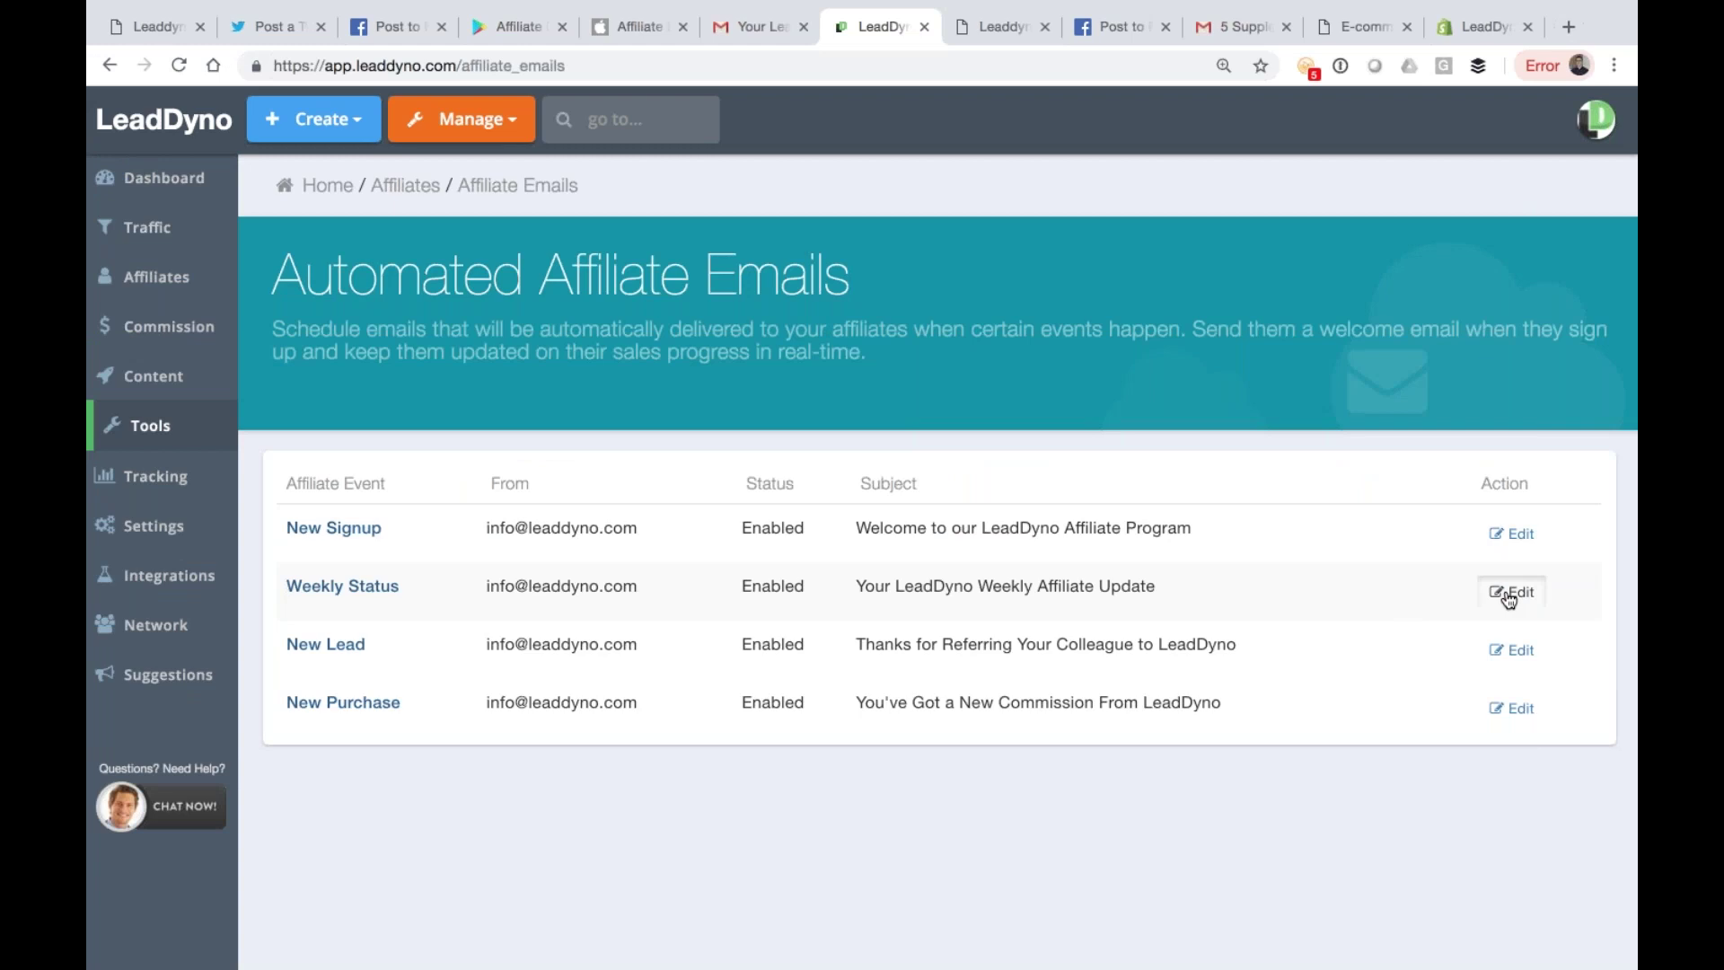
click(1510, 594)
scroll(661, 592, down, 5)
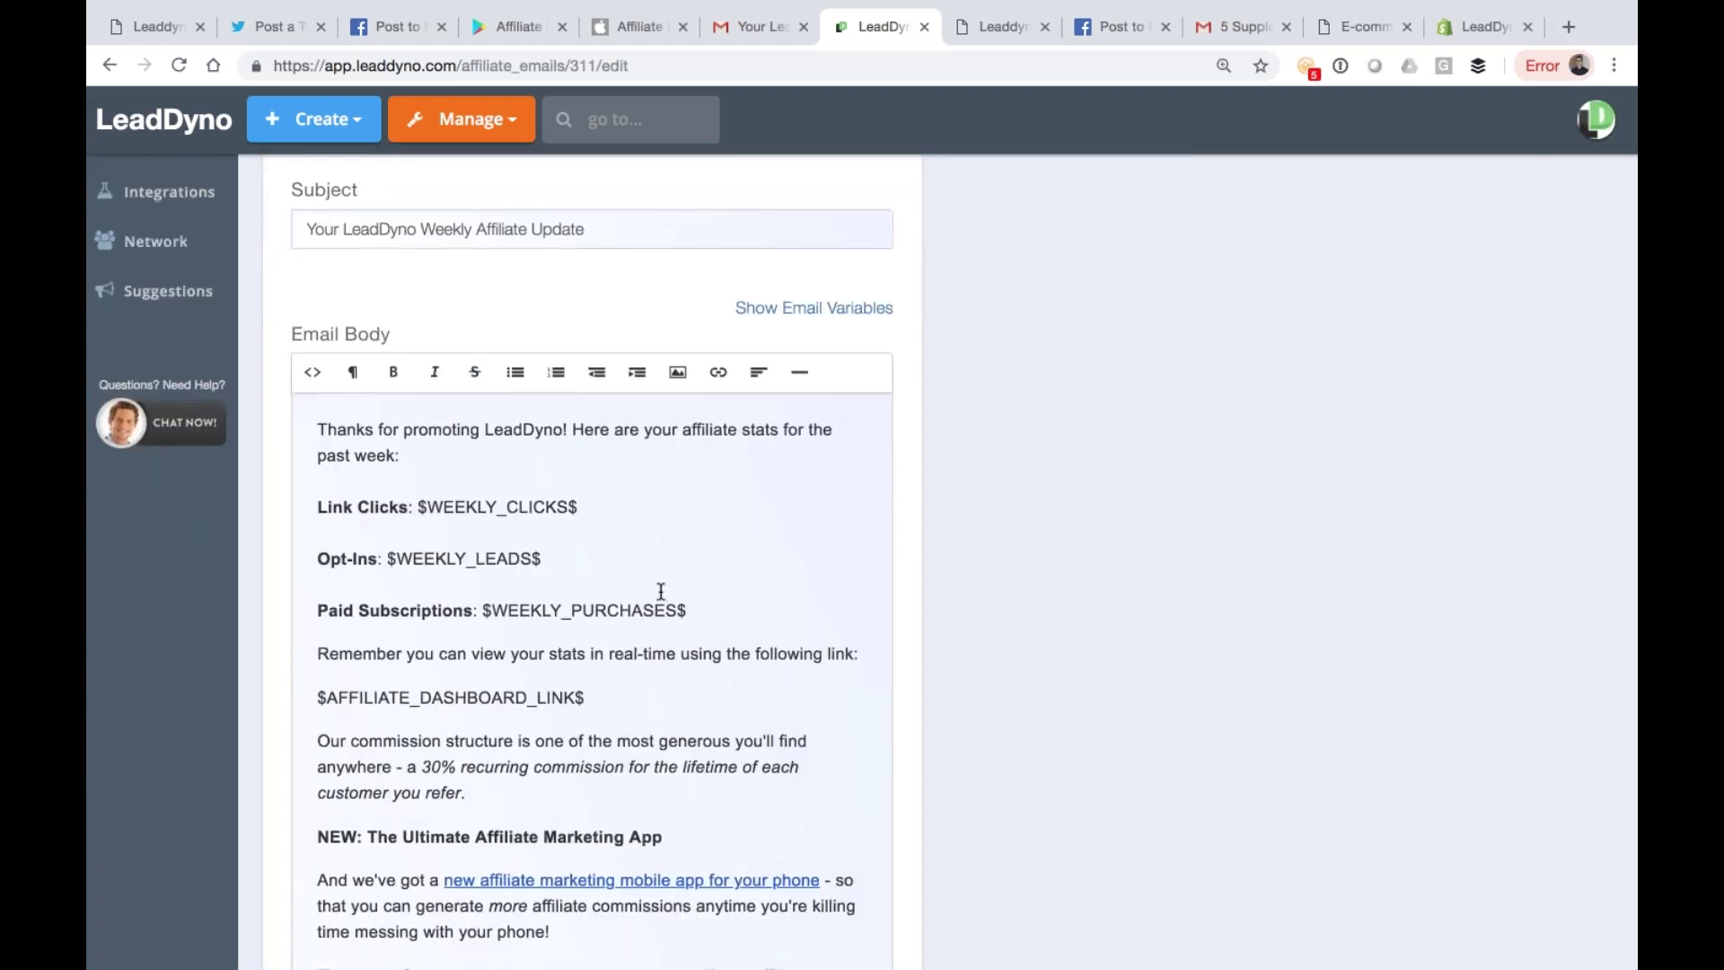
scroll(661, 591, down, 5)
scroll(661, 592, up, 9)
scroll(661, 592, up, 2)
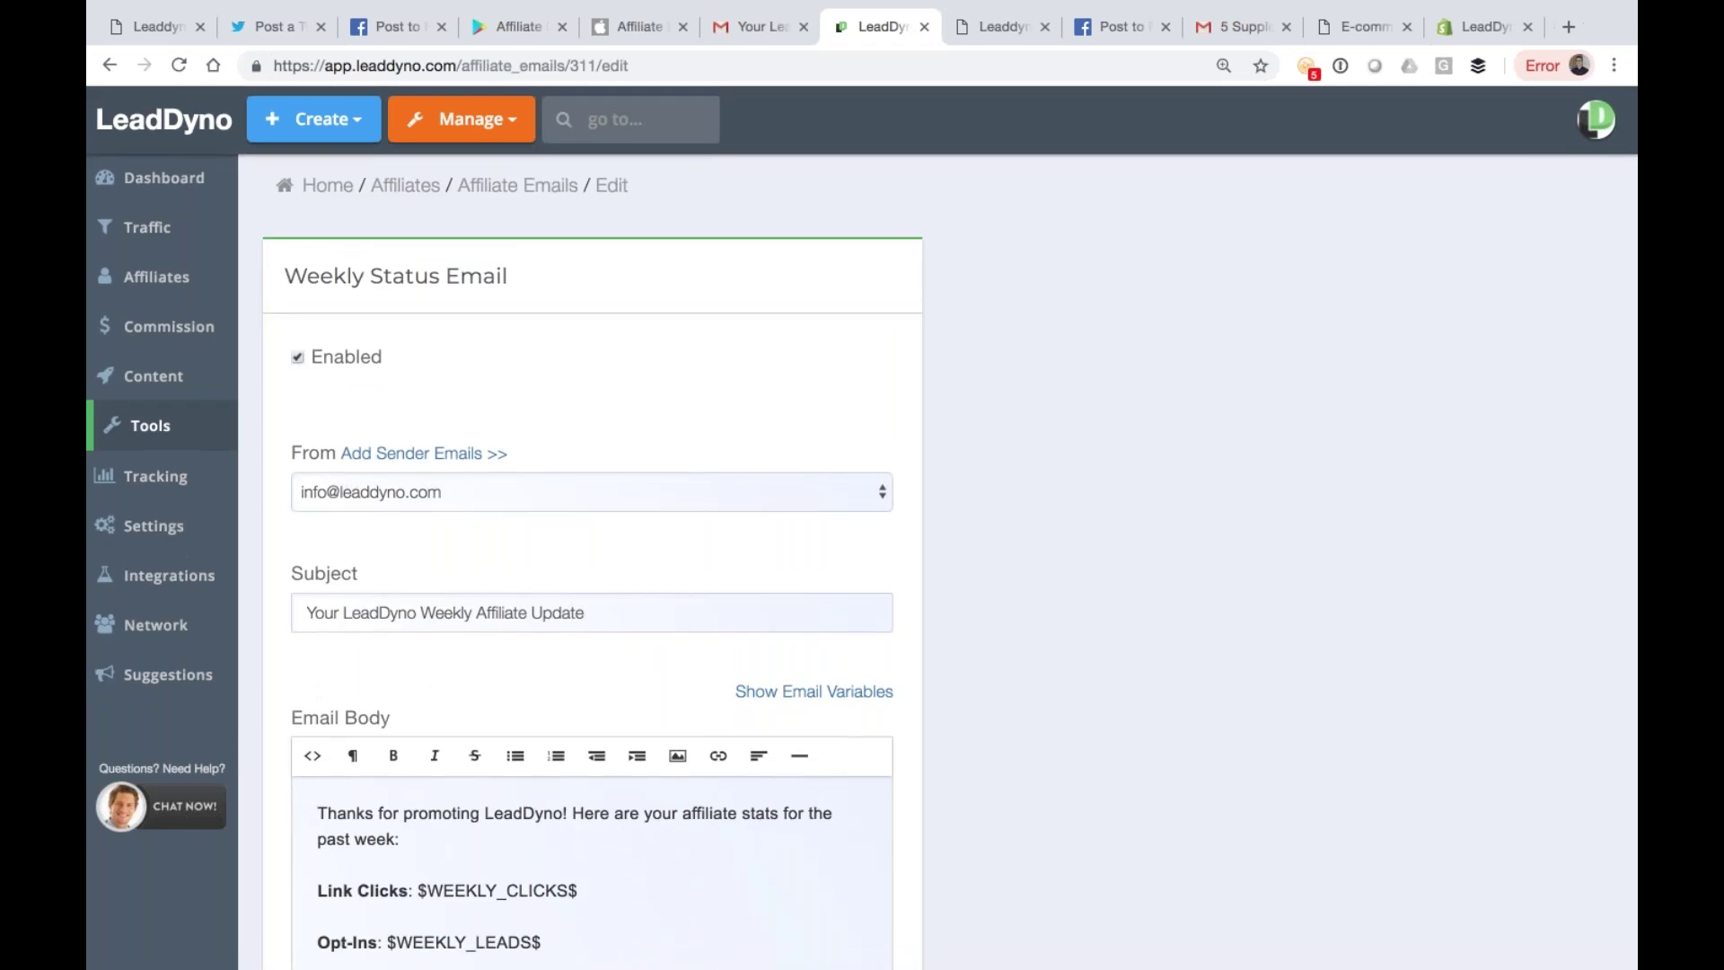
click(150, 424)
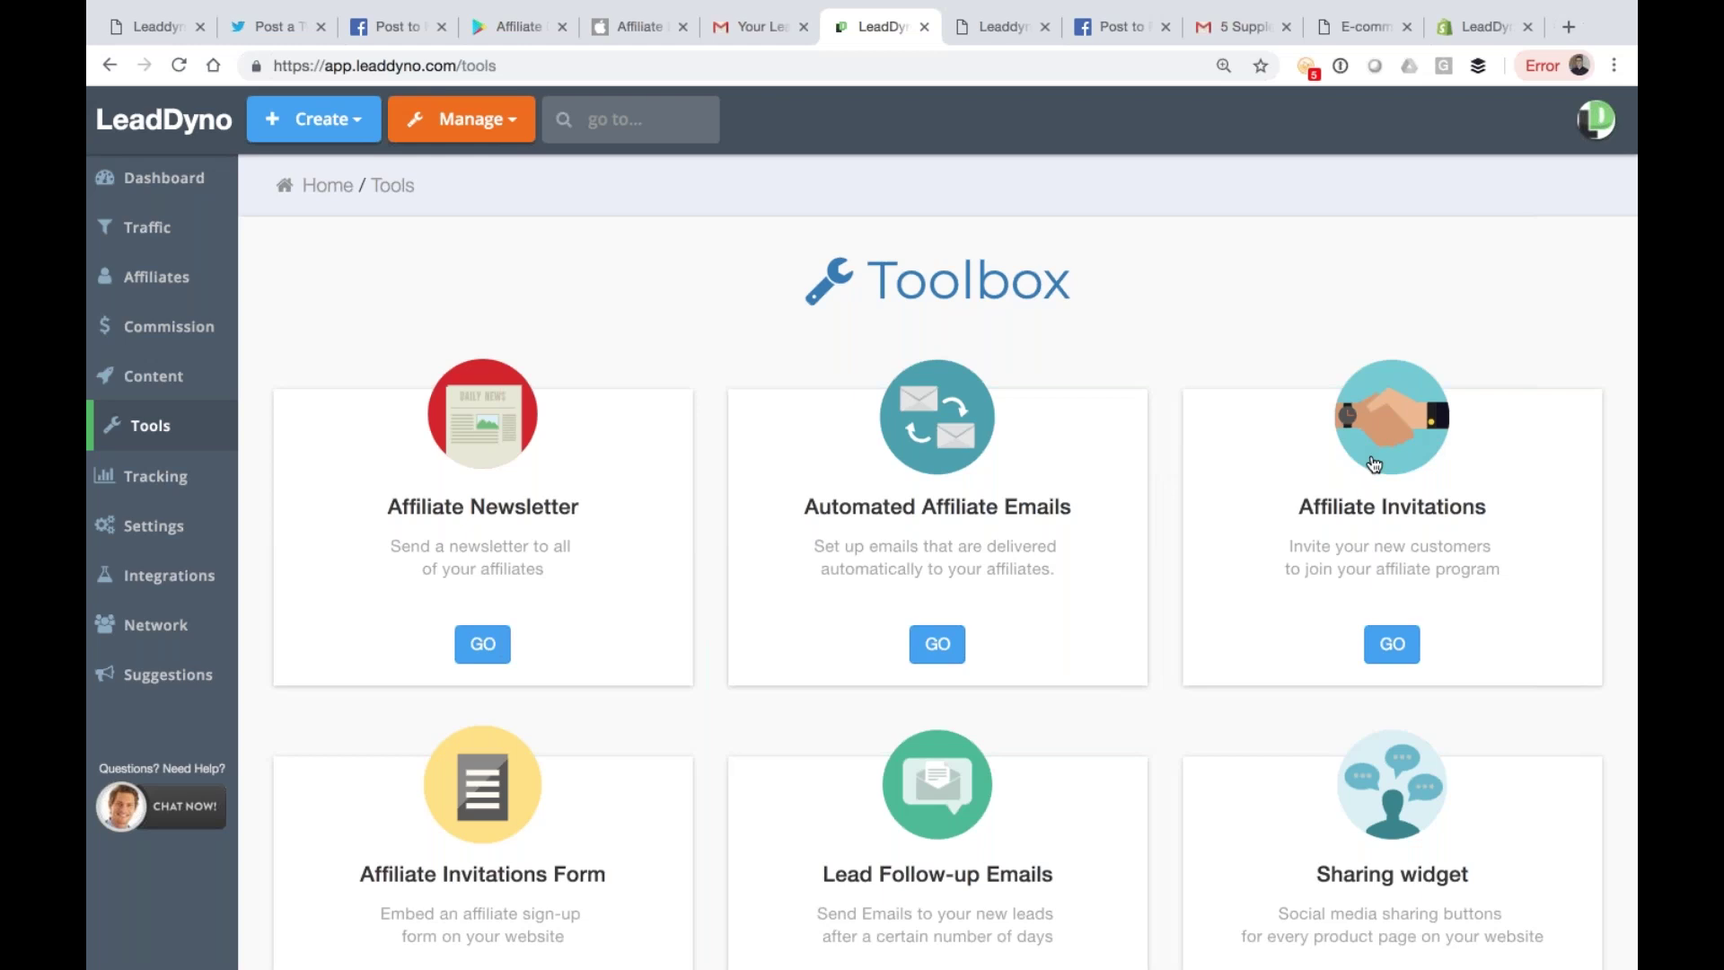
click(153, 25)
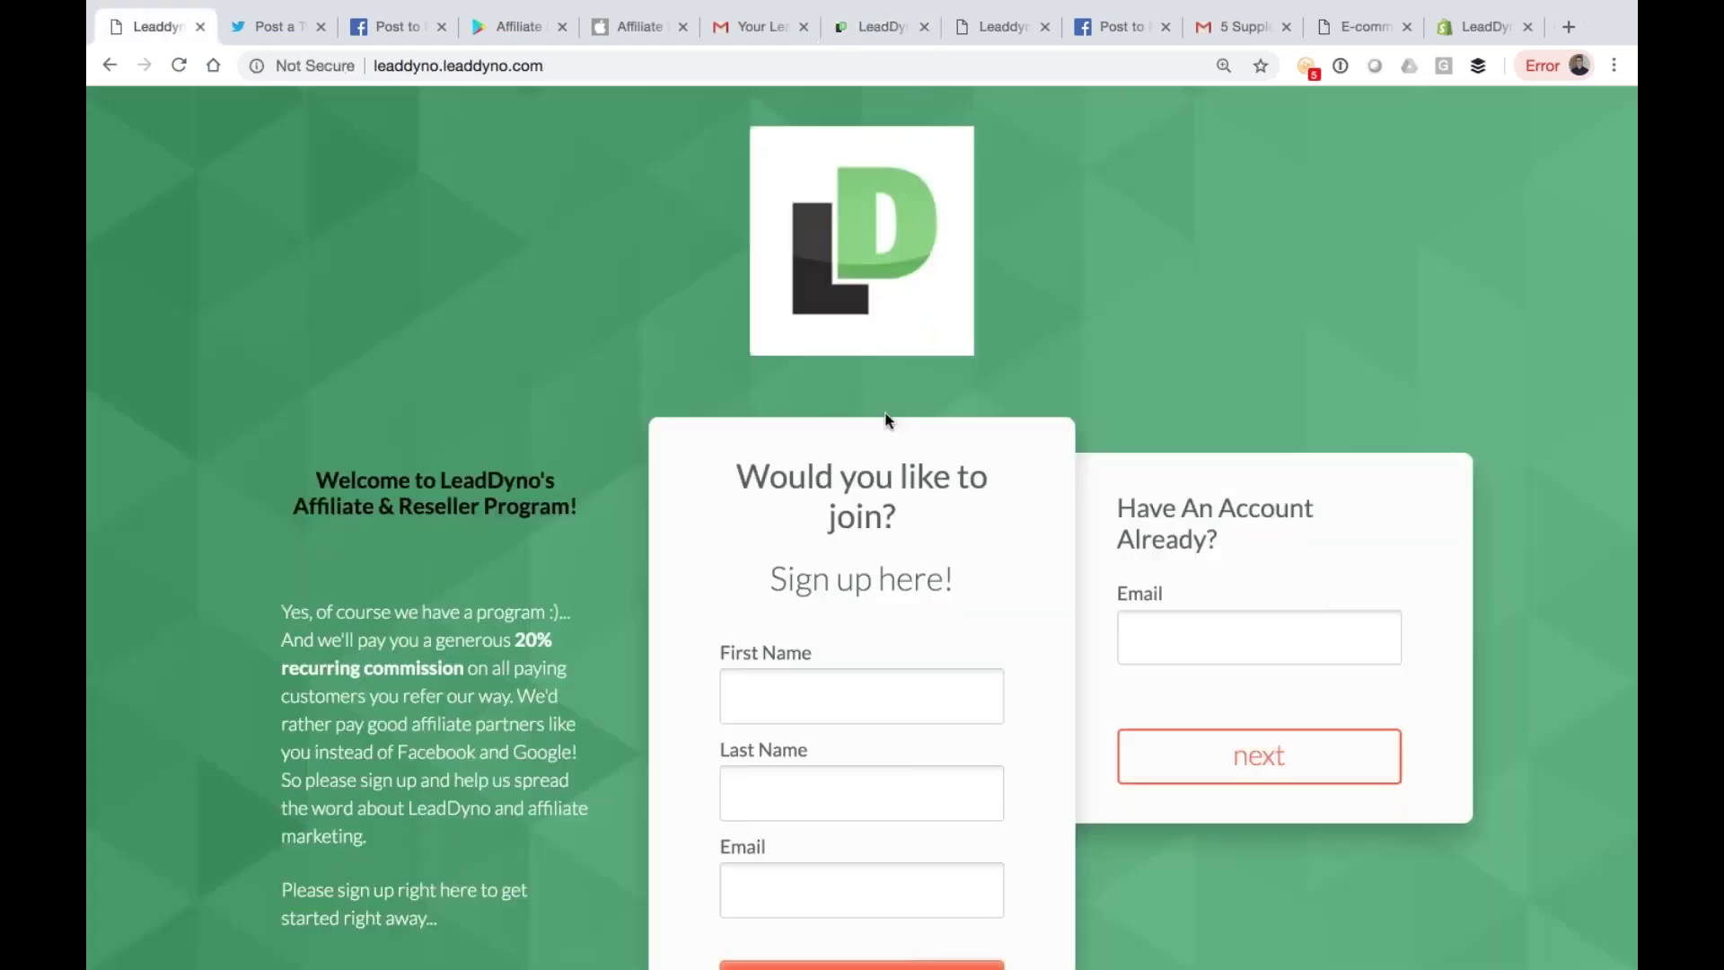
Step: Load the Campus Protein sign-up site in a new tab and compare it with LeadDyno's
click(1560, 32)
text(campus)
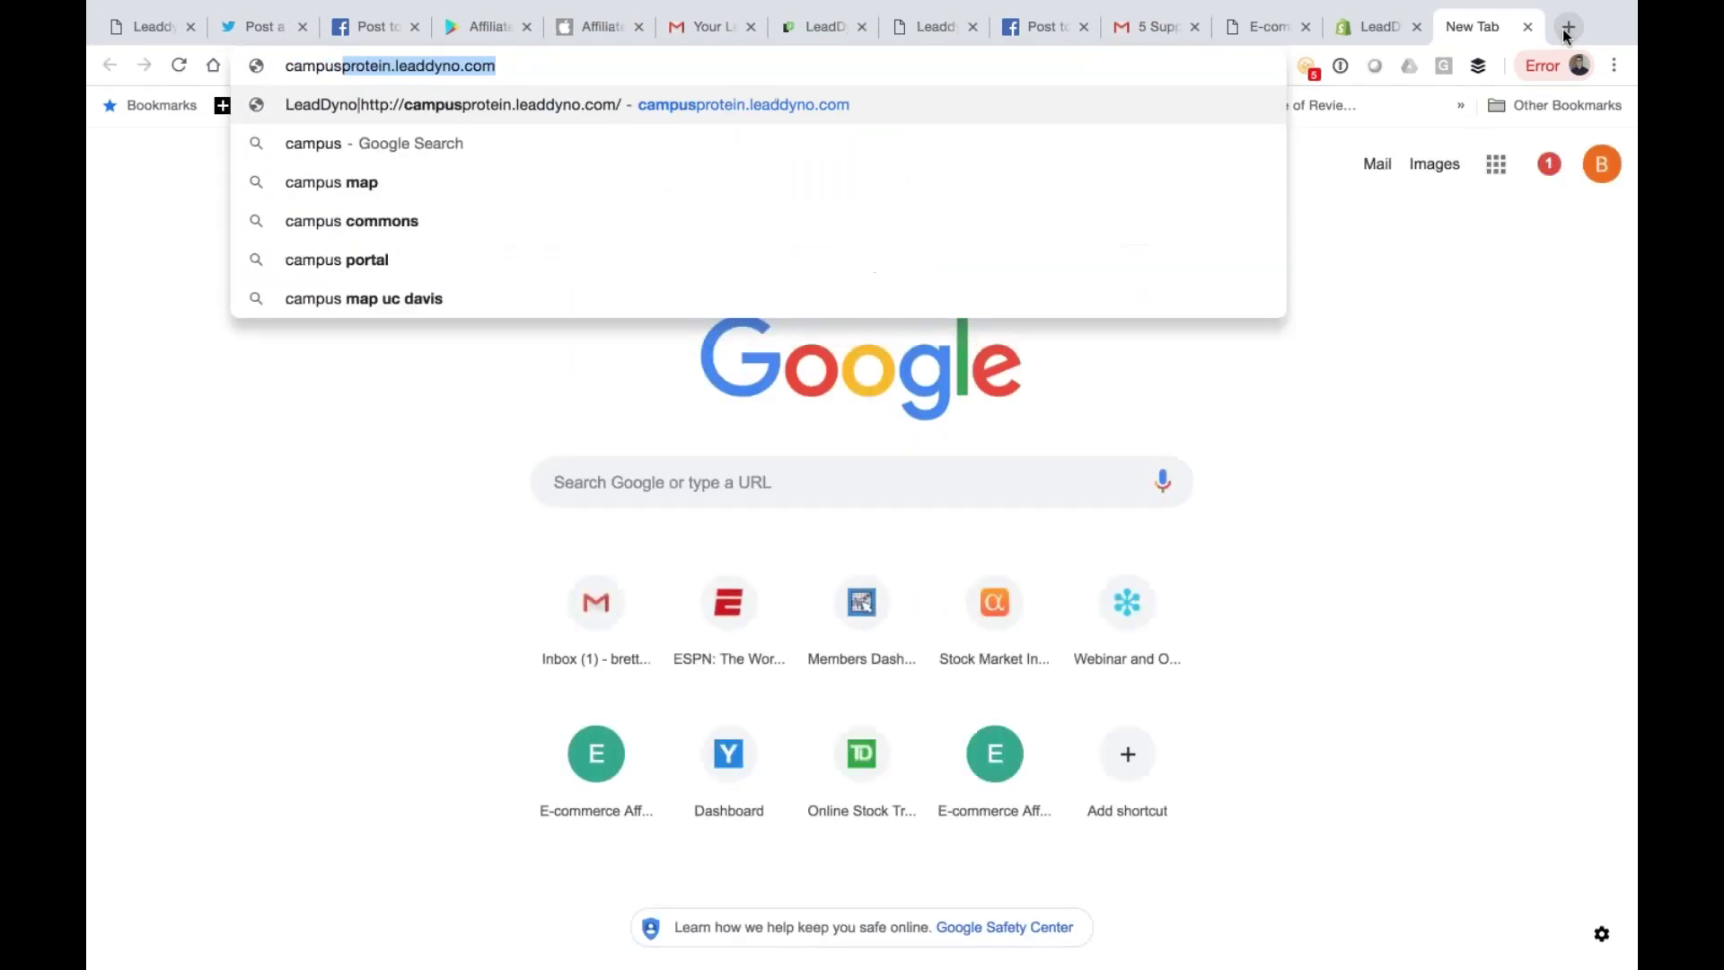
key(Return)
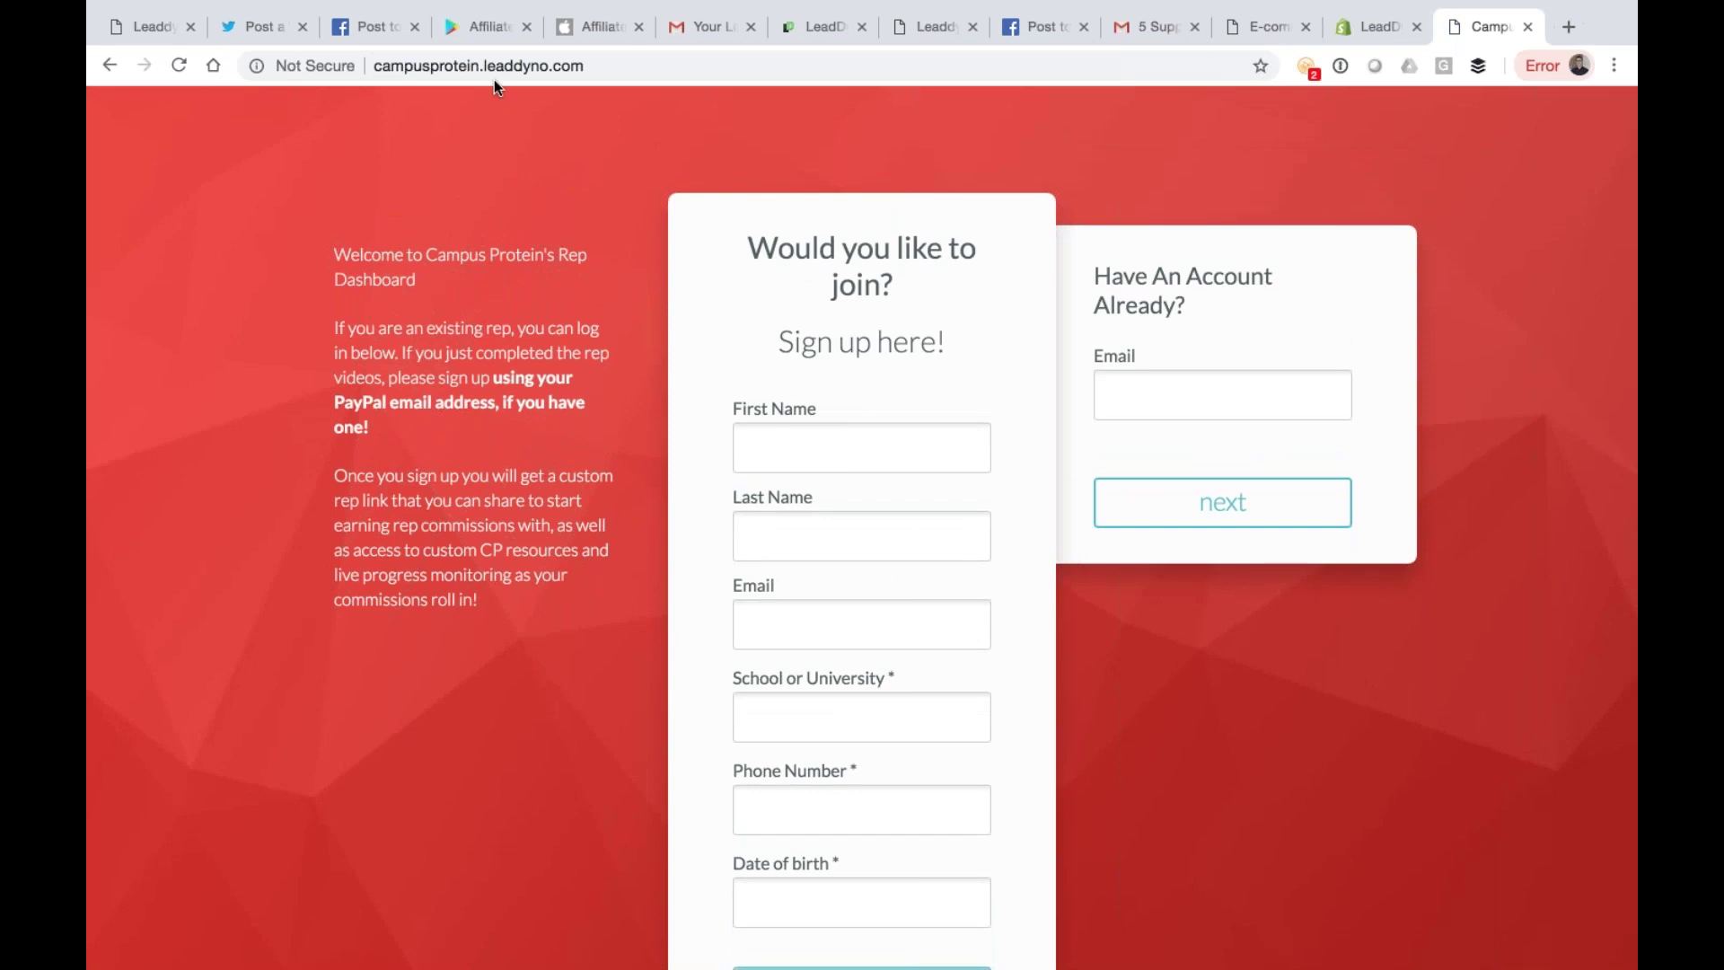
click(156, 34)
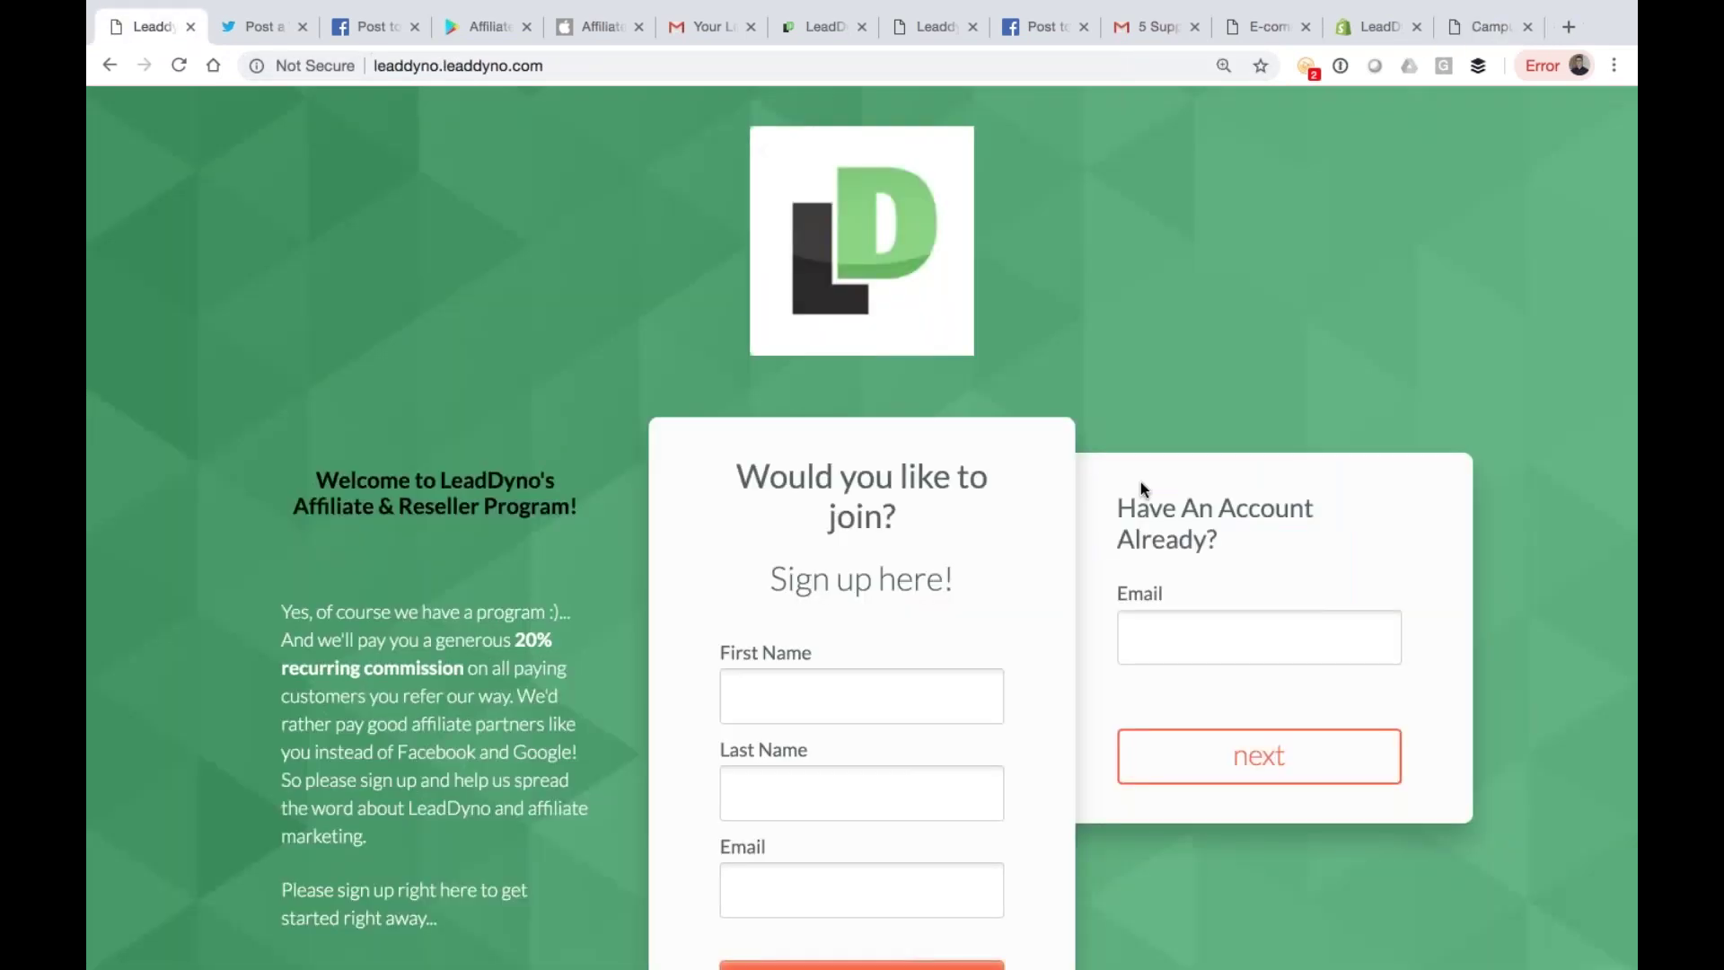
click(1454, 32)
scroll(1403, 593, down, 1)
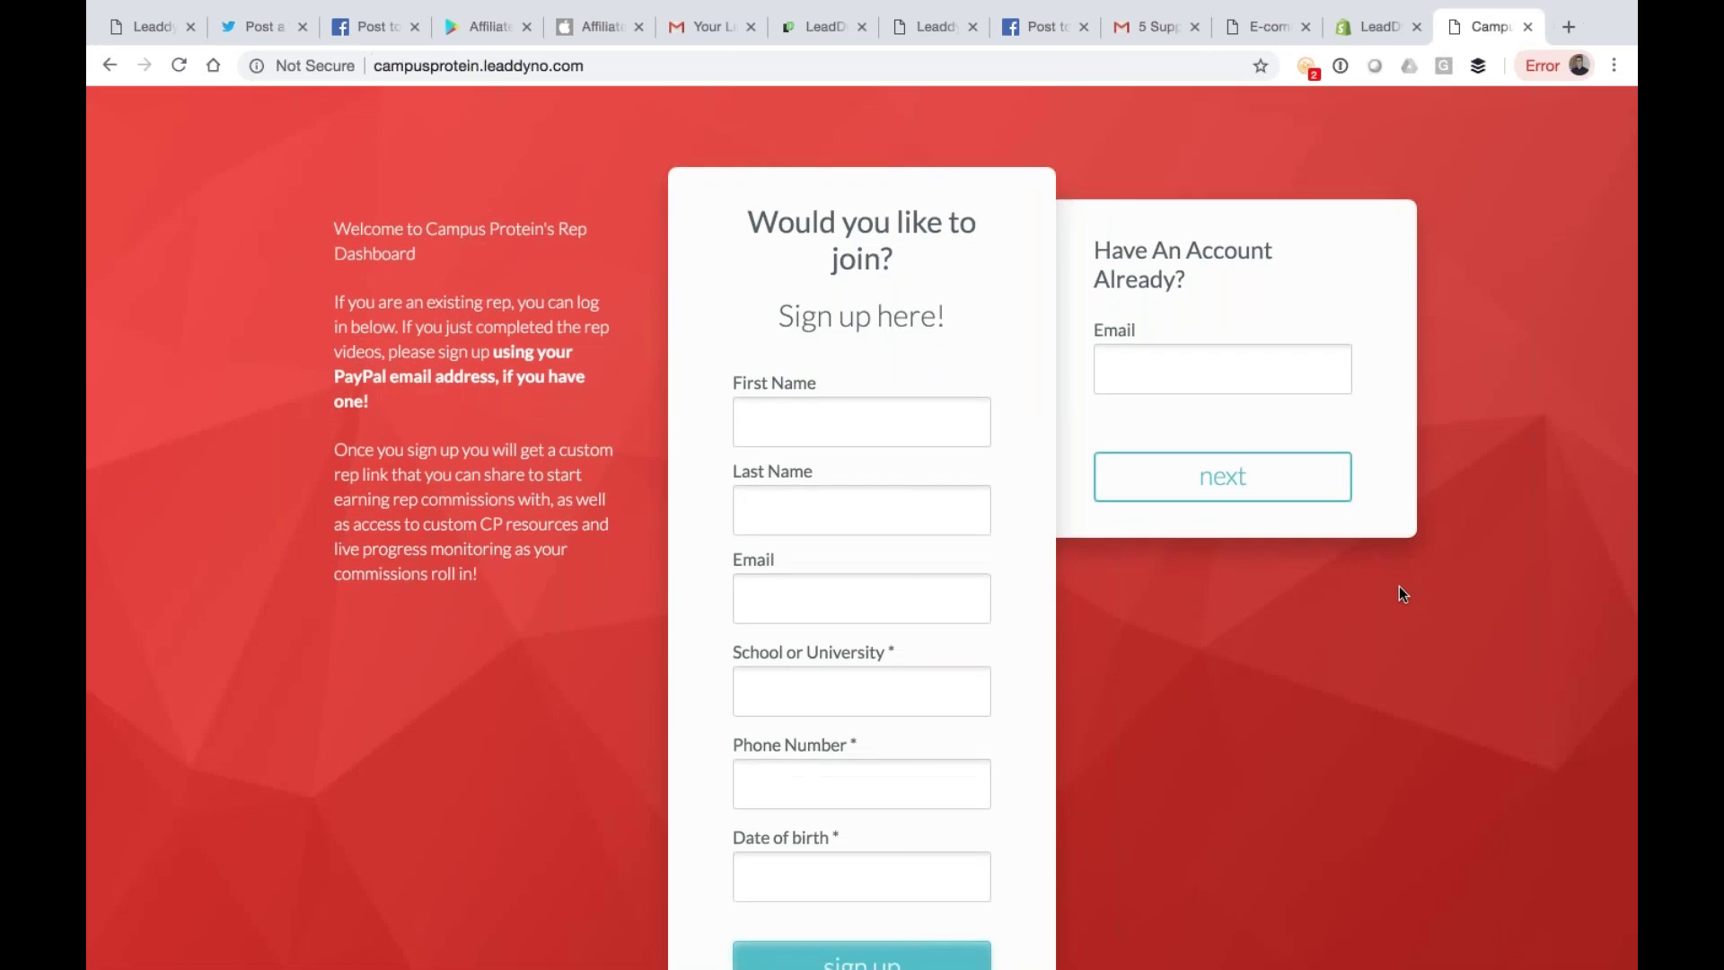
scroll(1399, 586, up, 1)
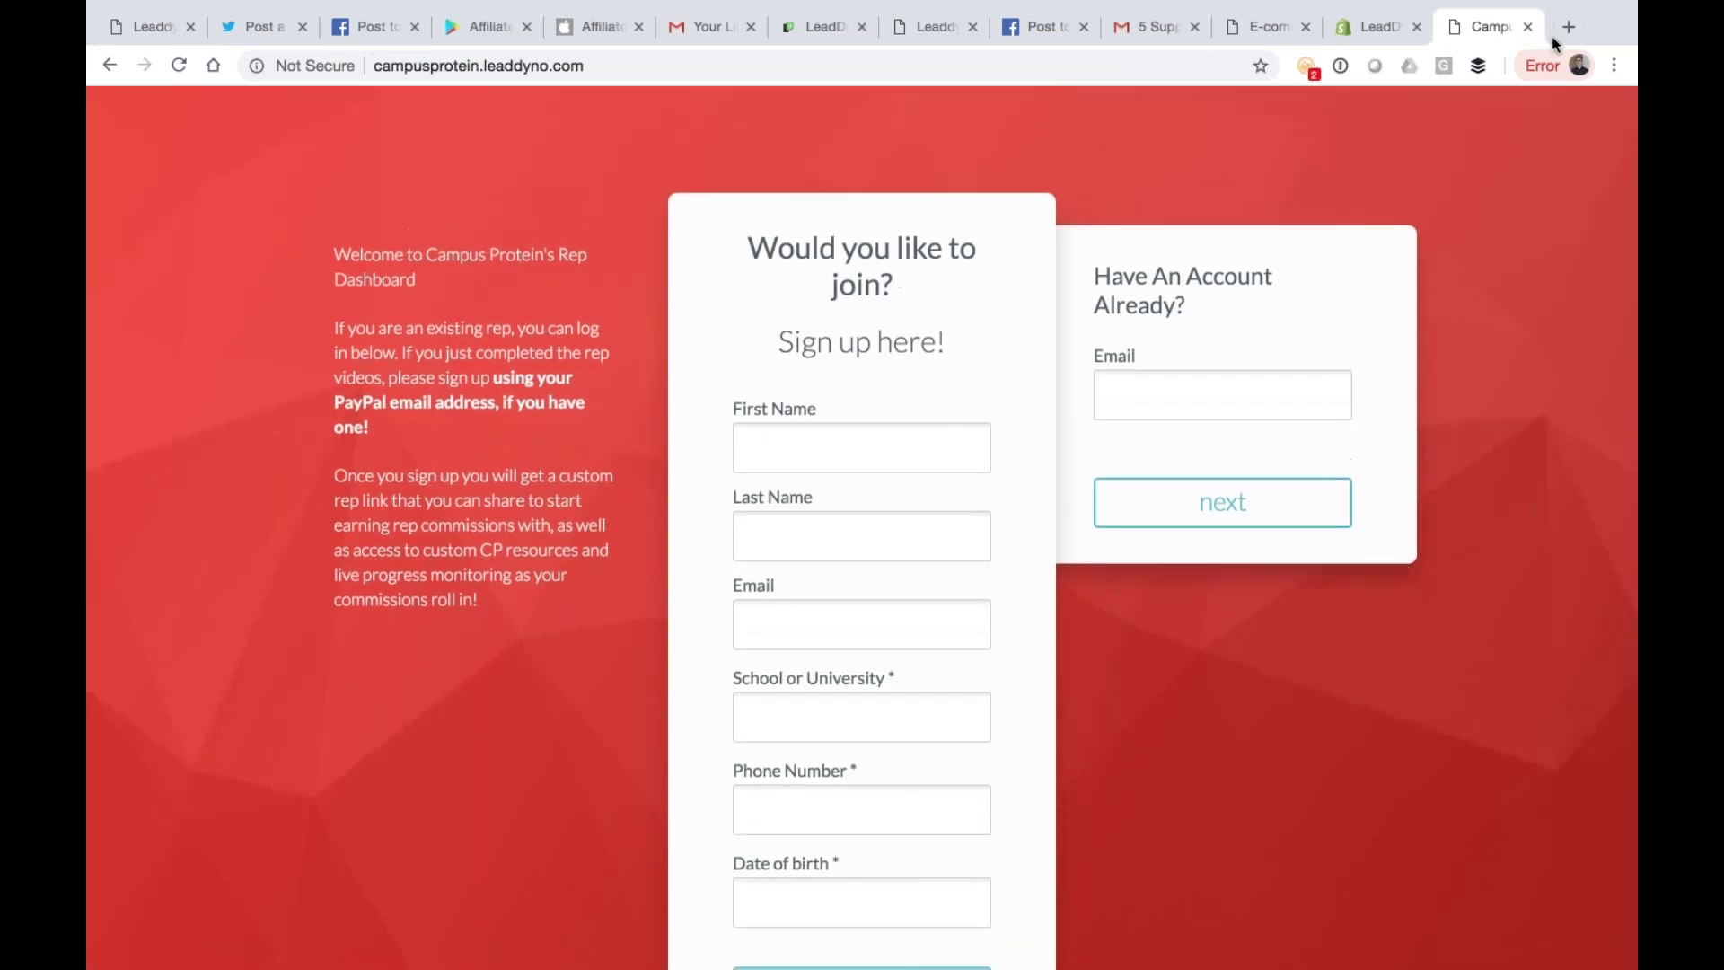
click(1279, 24)
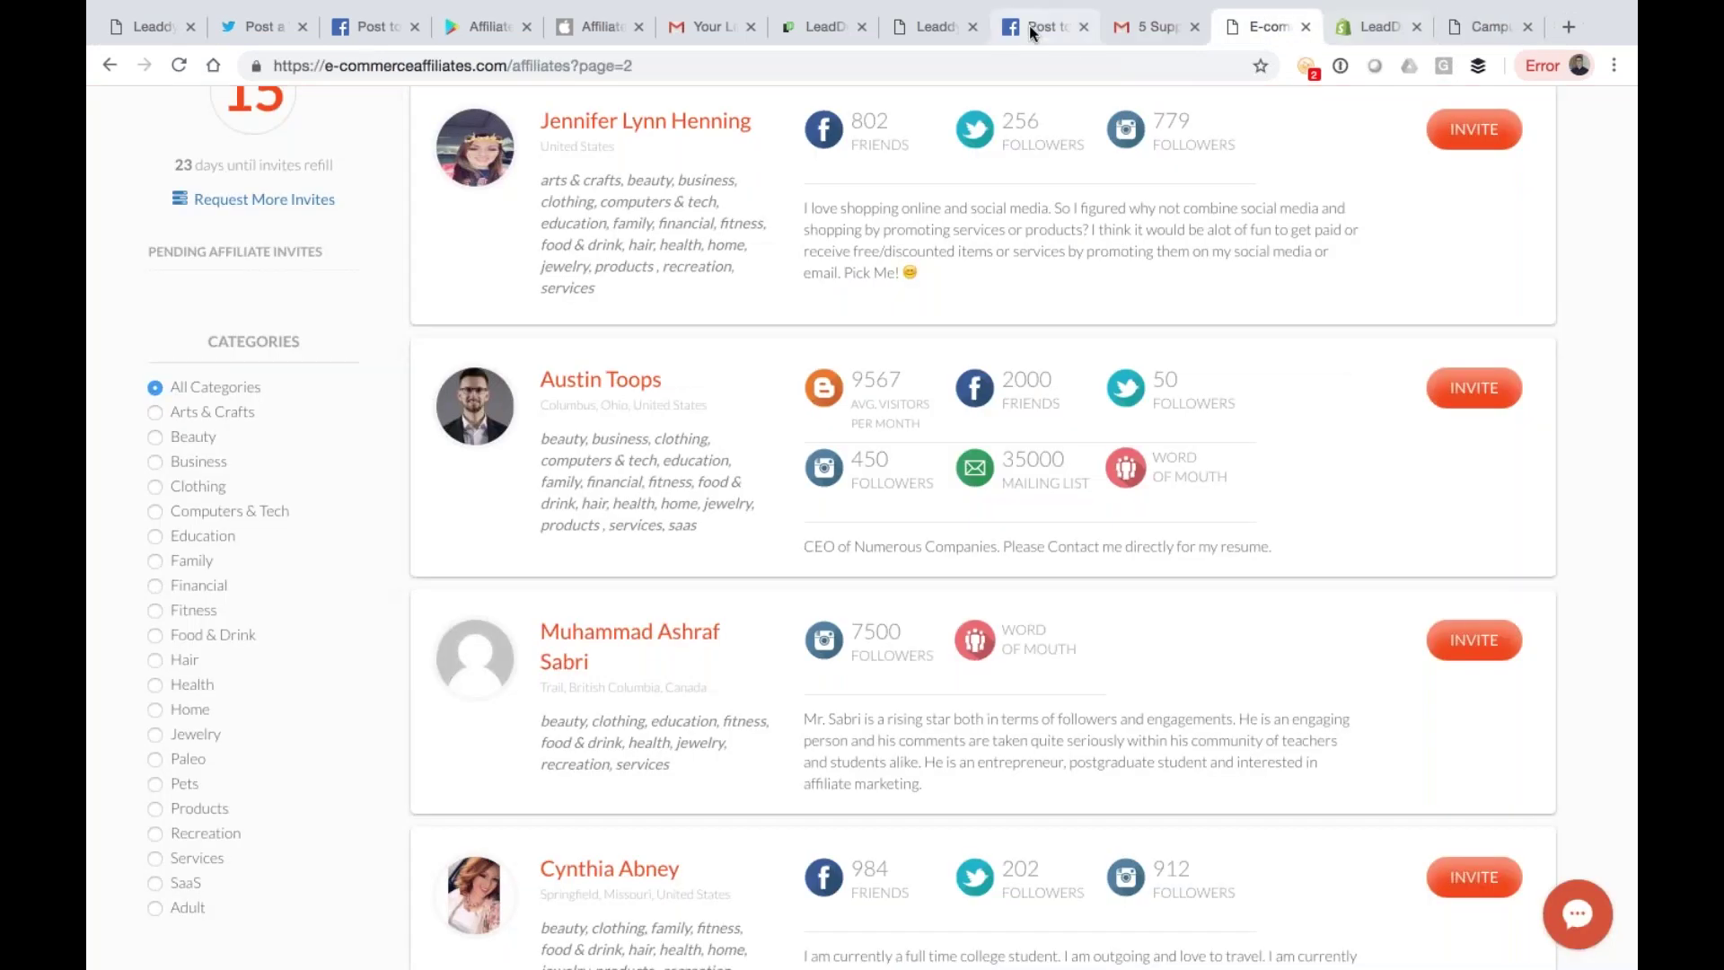
Step: Open the Affiliate Invitations email form from the LeadDyno toolbox and scroll through it
click(819, 29)
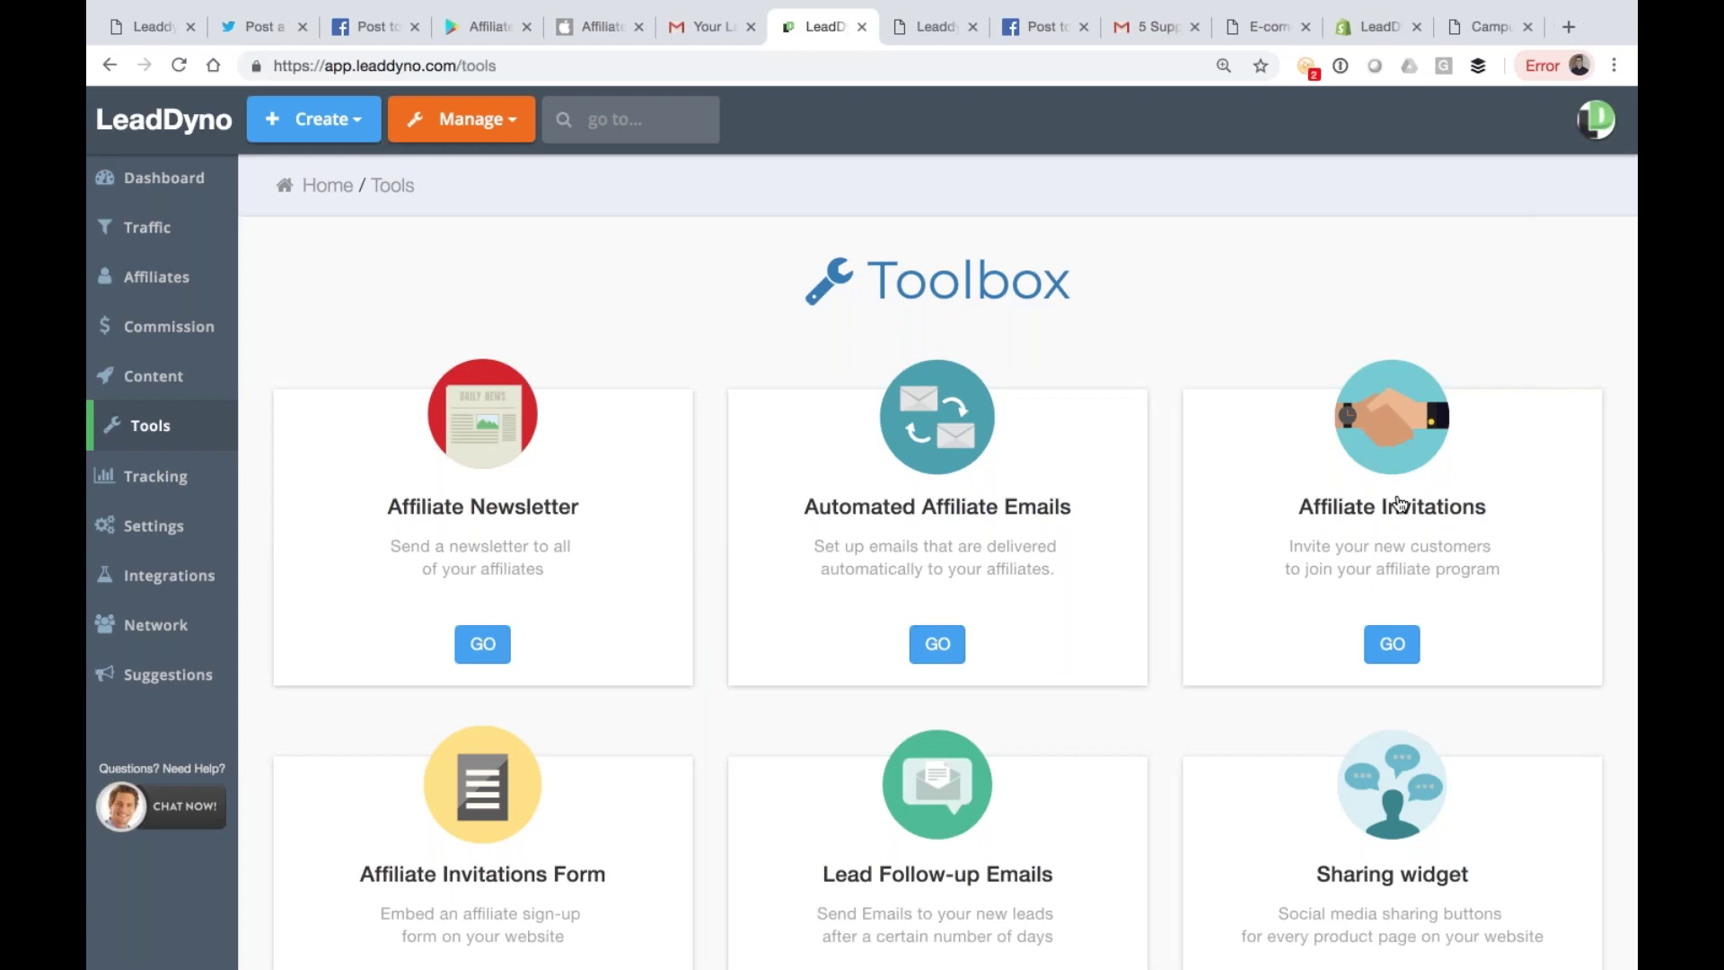
click(1398, 503)
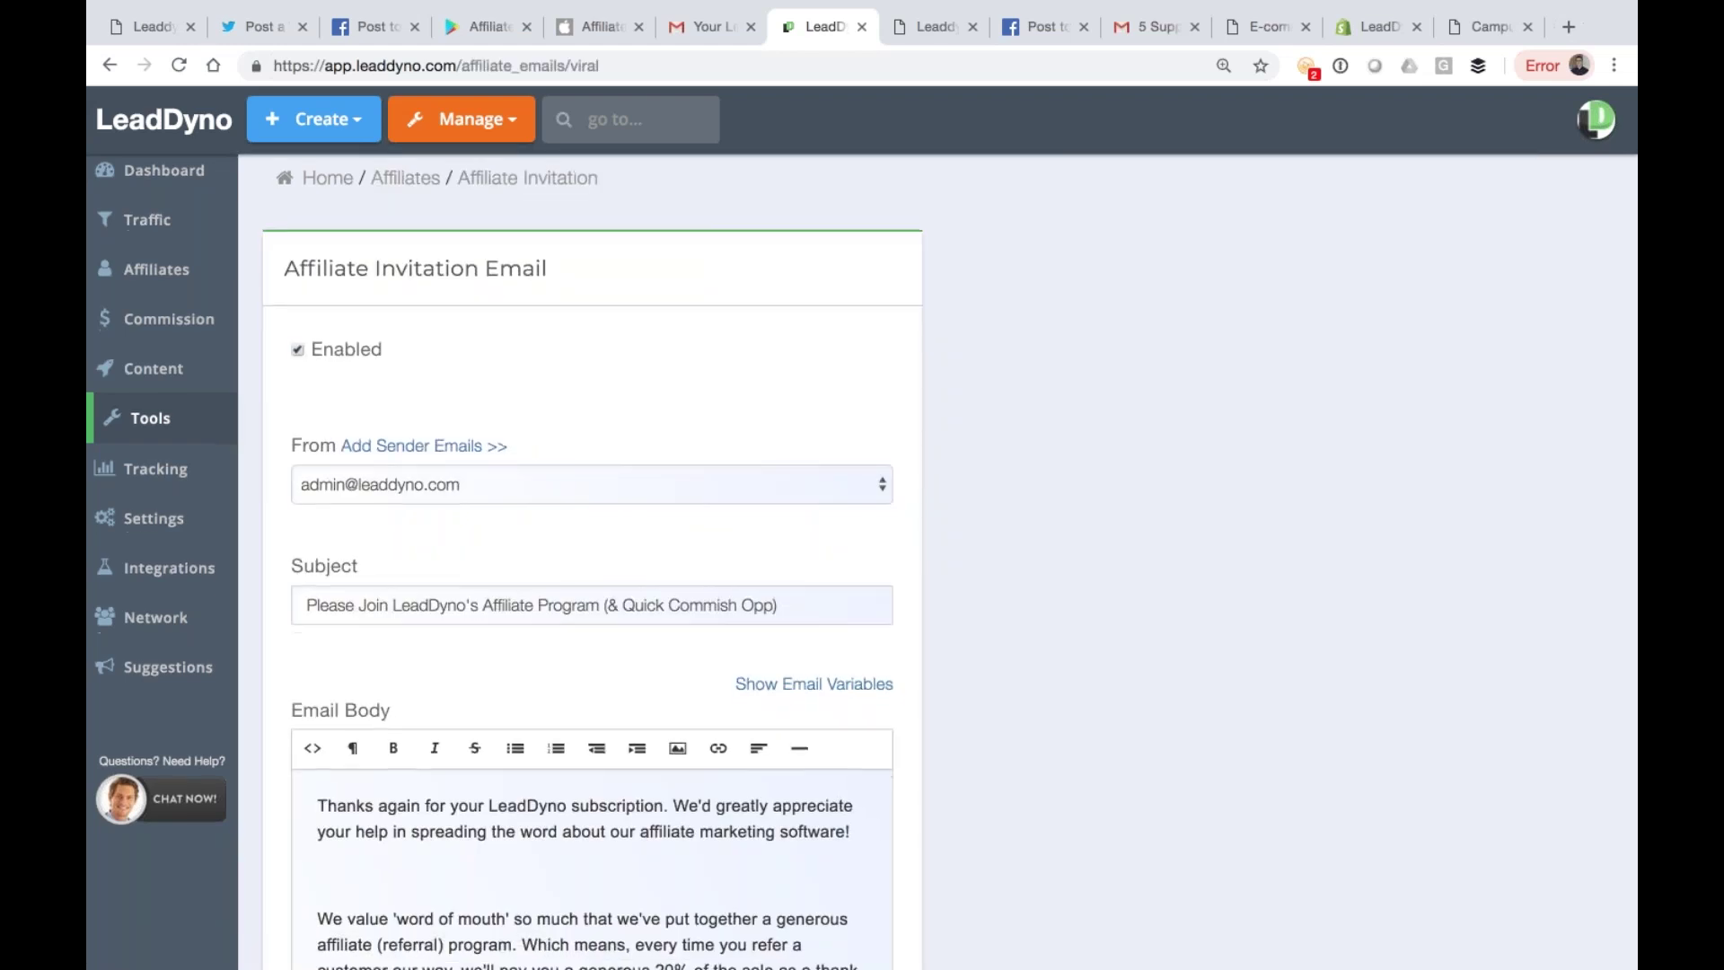
scroll(1398, 503, down, 1)
scroll(862, 539, down, 2)
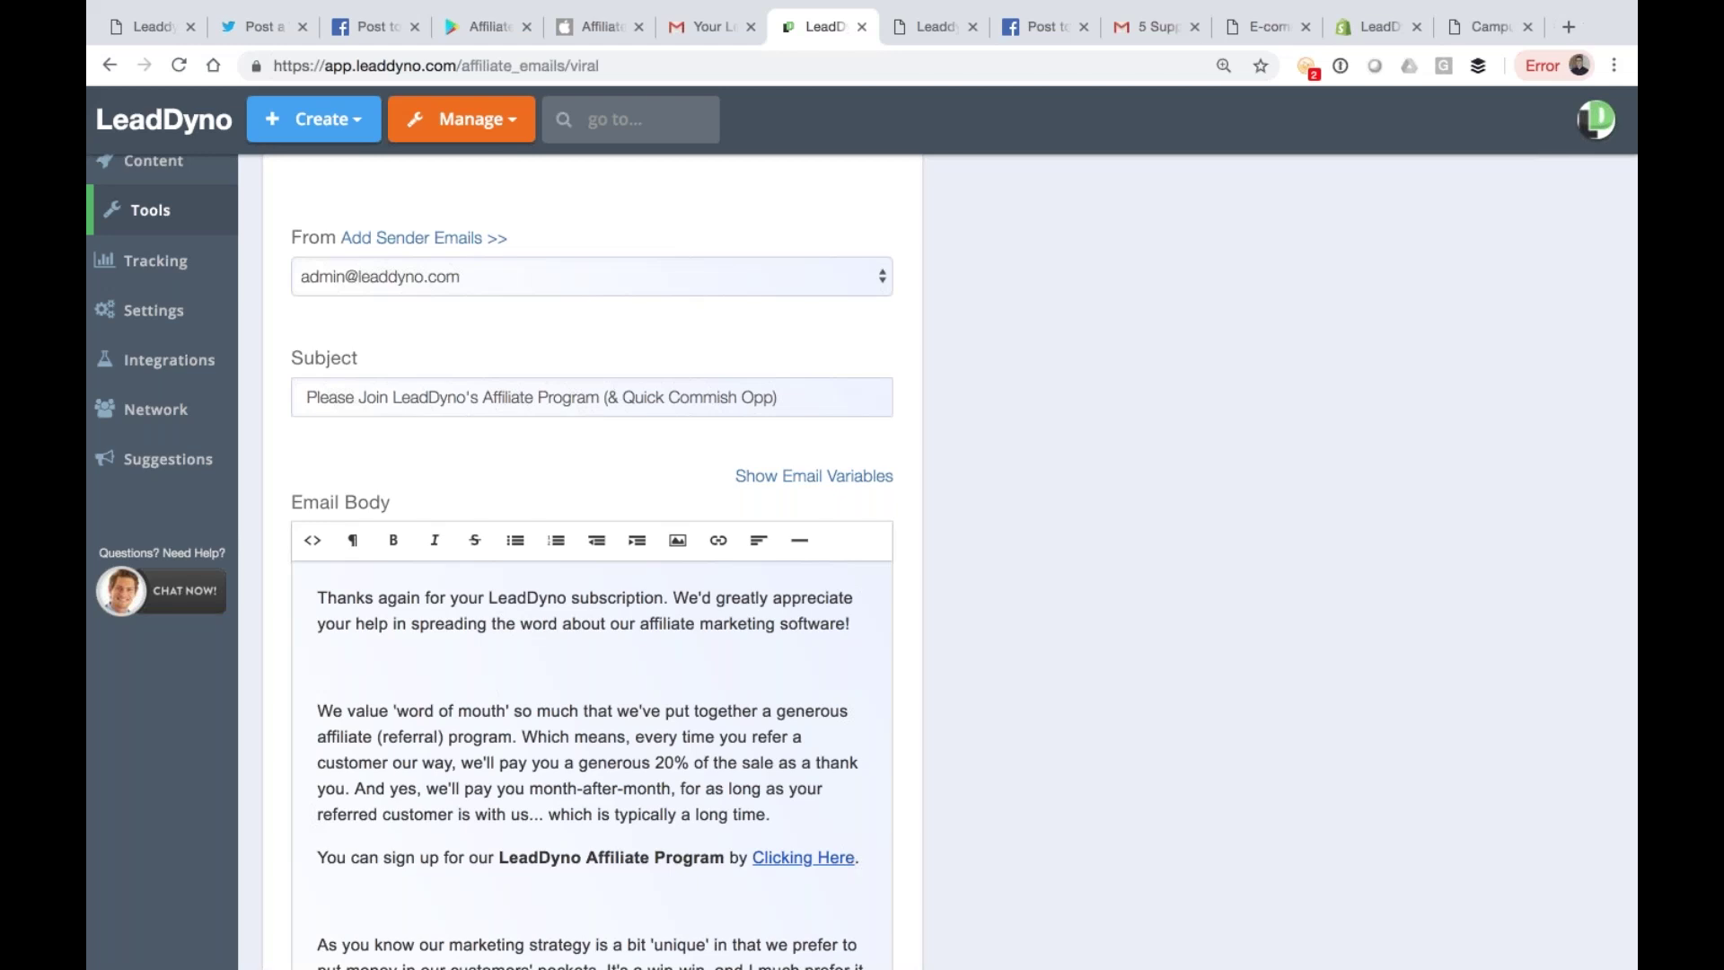
scroll(600, 442, up, 3)
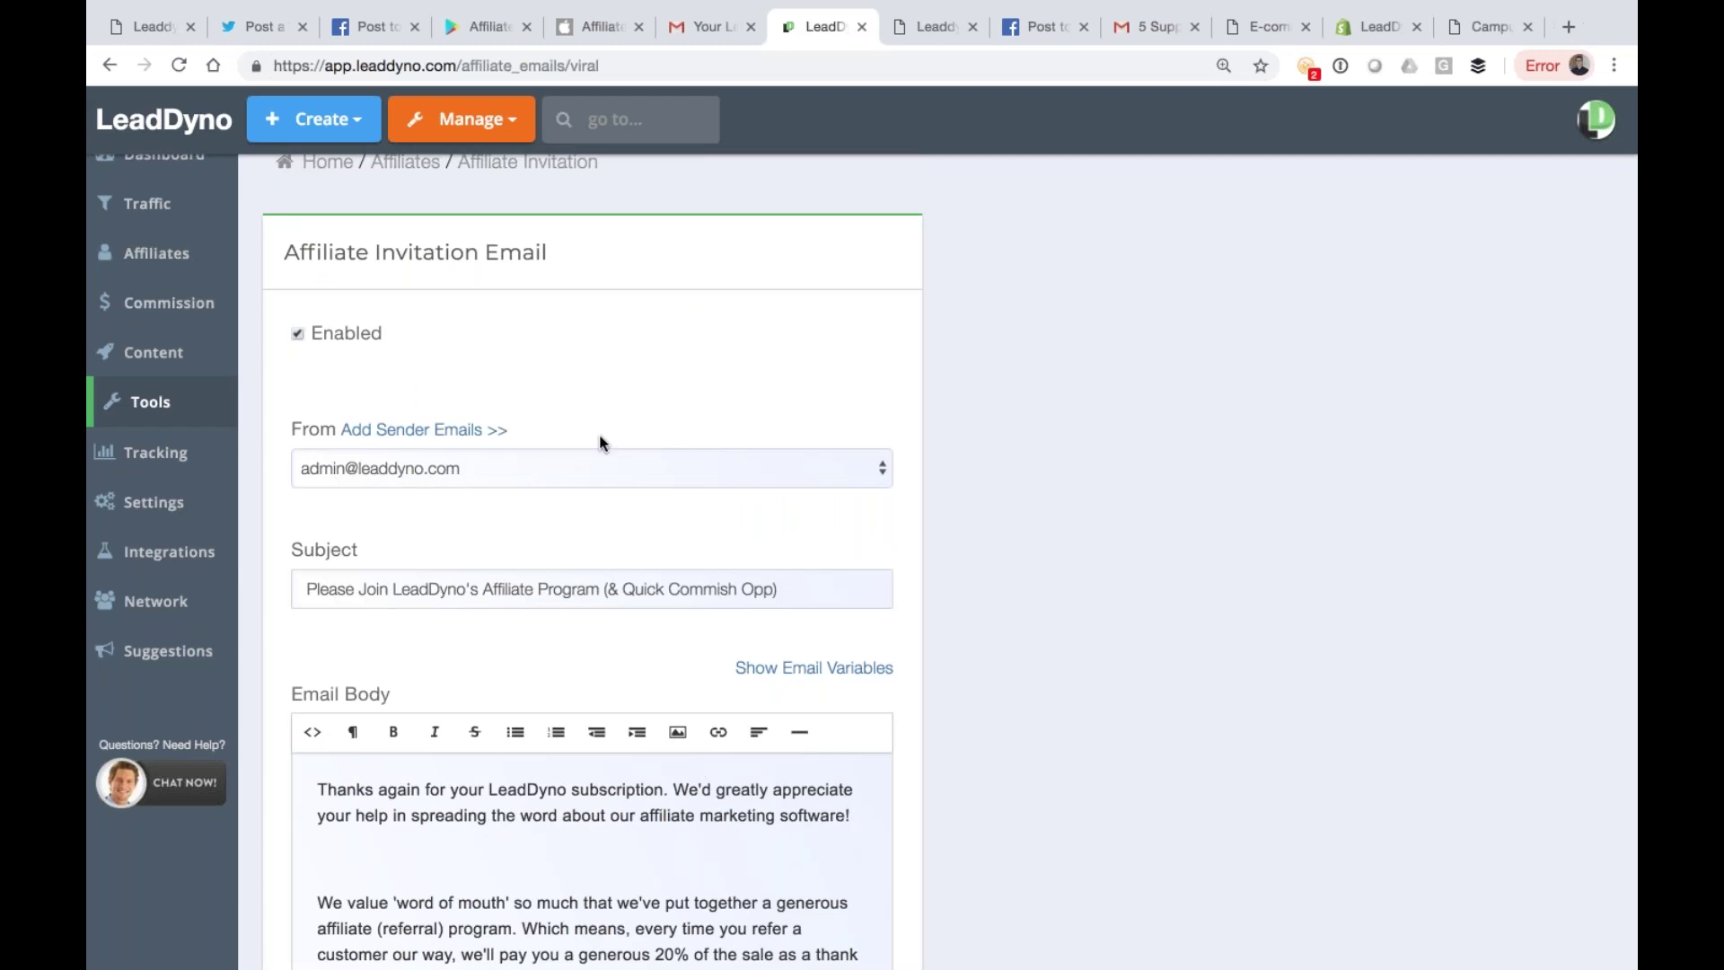
scroll(600, 442, down, 4)
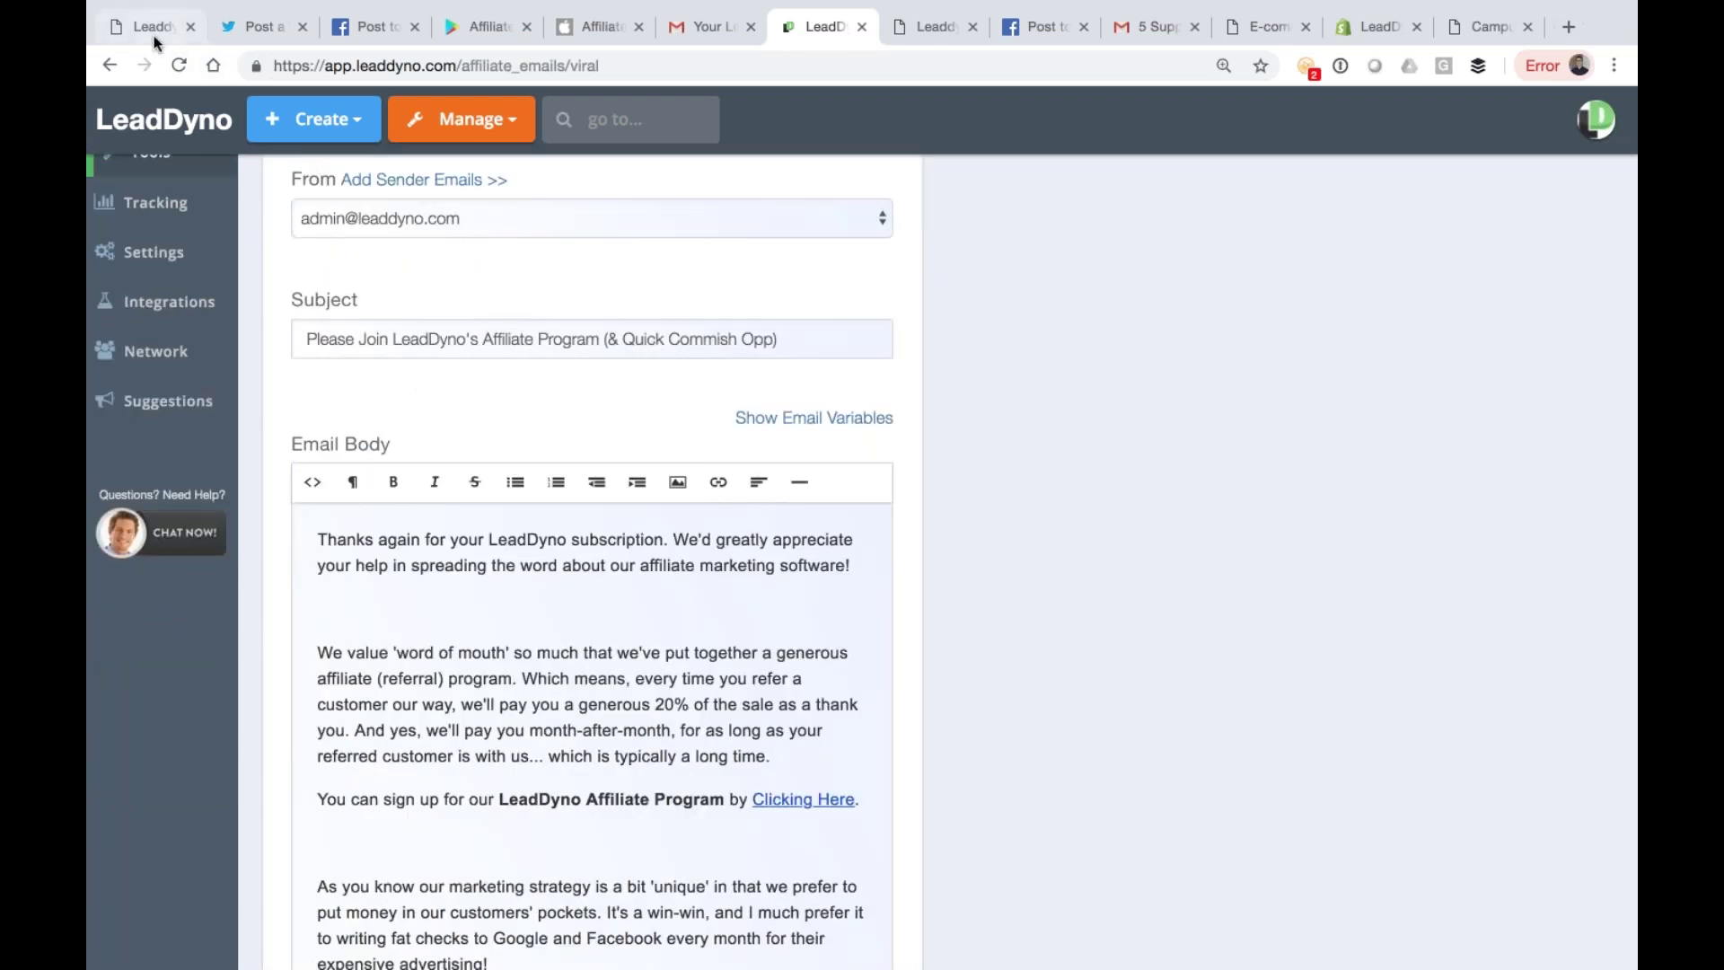
scroll(600, 539, up, 4)
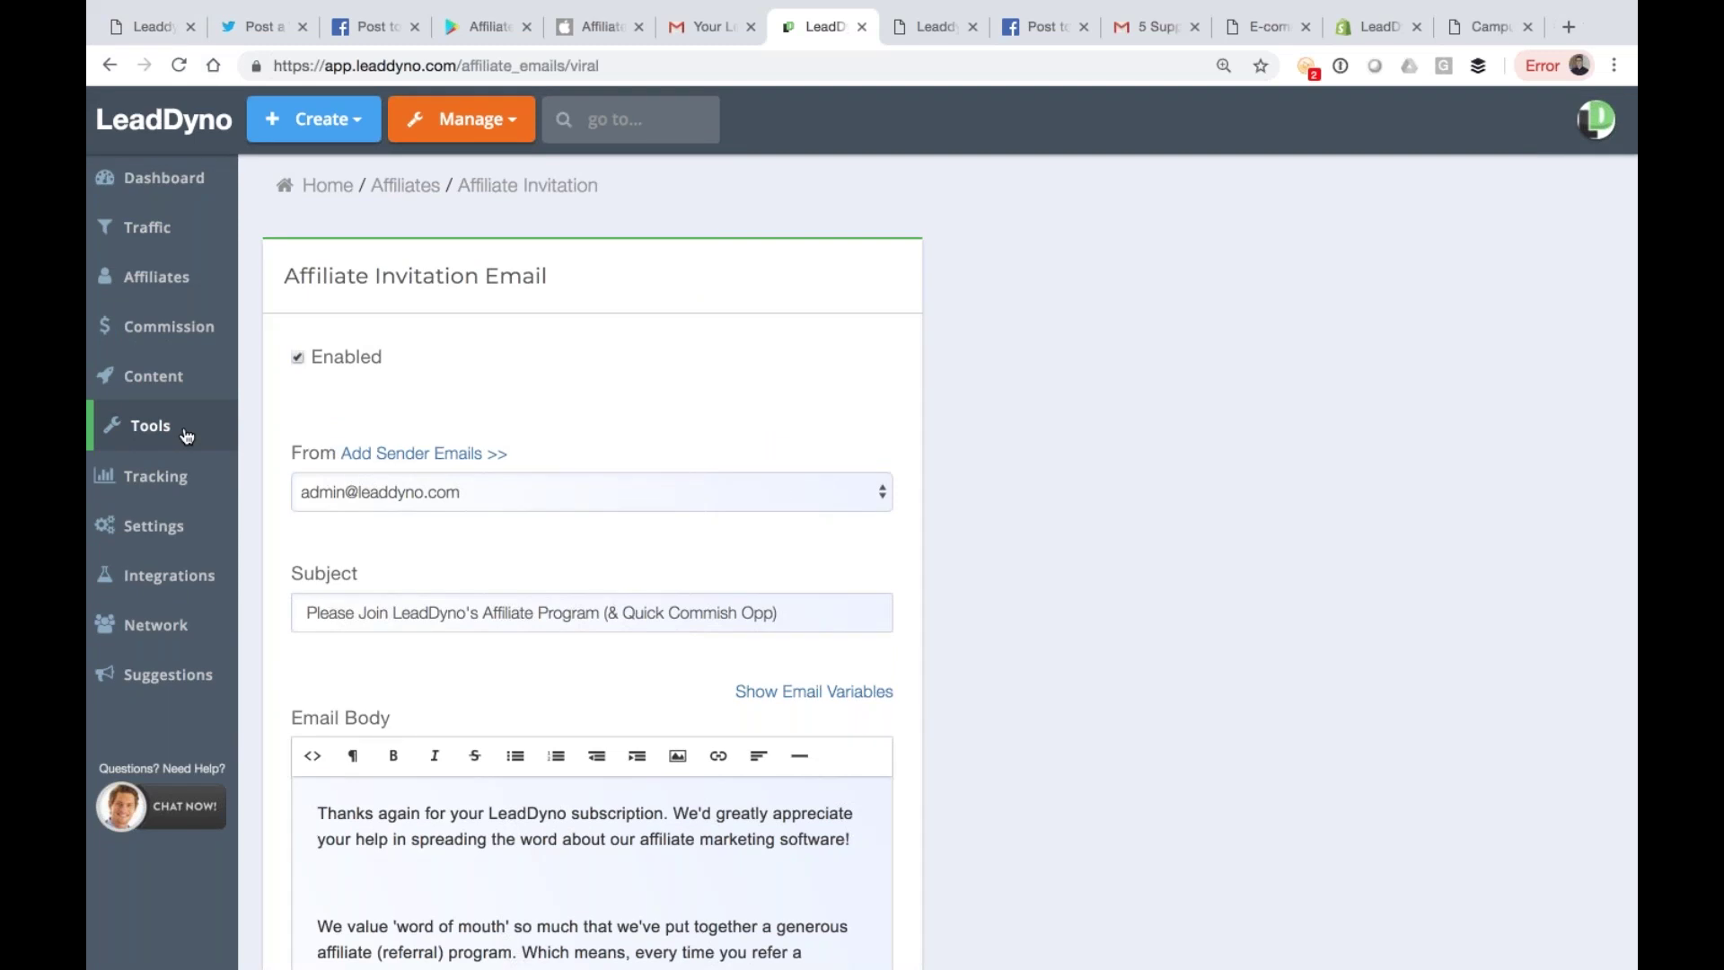
click(1239, 32)
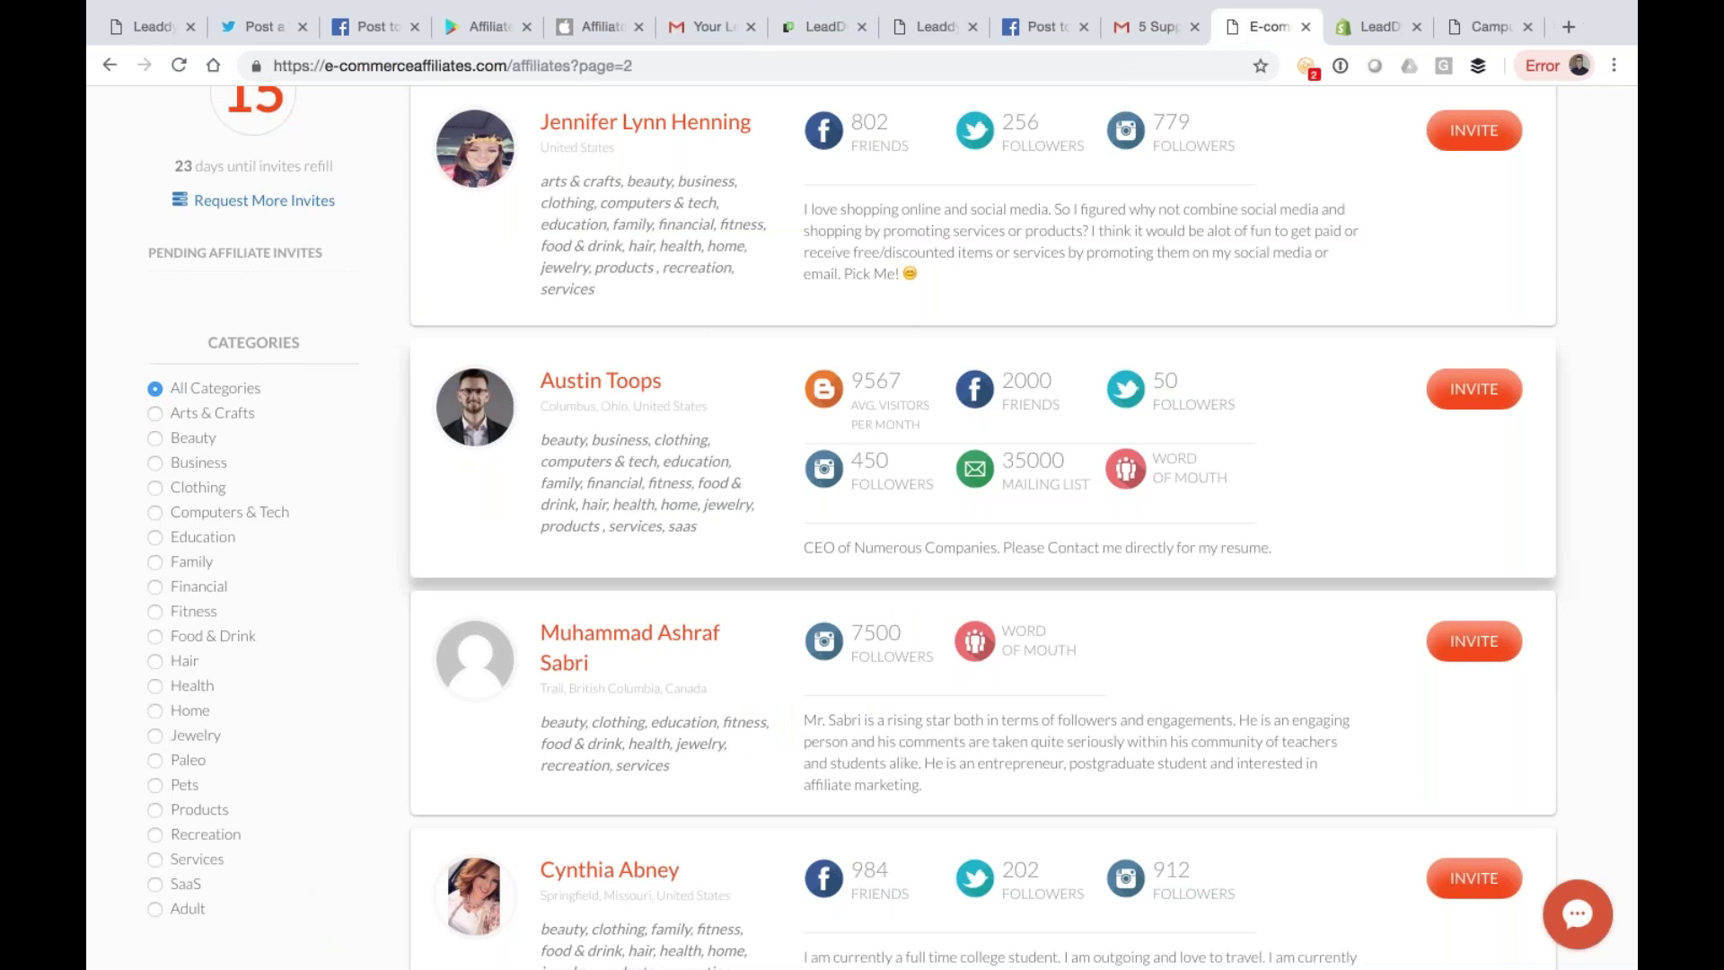
Step: Browse the recruitable affiliates on page 3, then open the supplement newsletter in Gmail
scroll(862, 527, up, 1)
scroll(983, 528, down, 9)
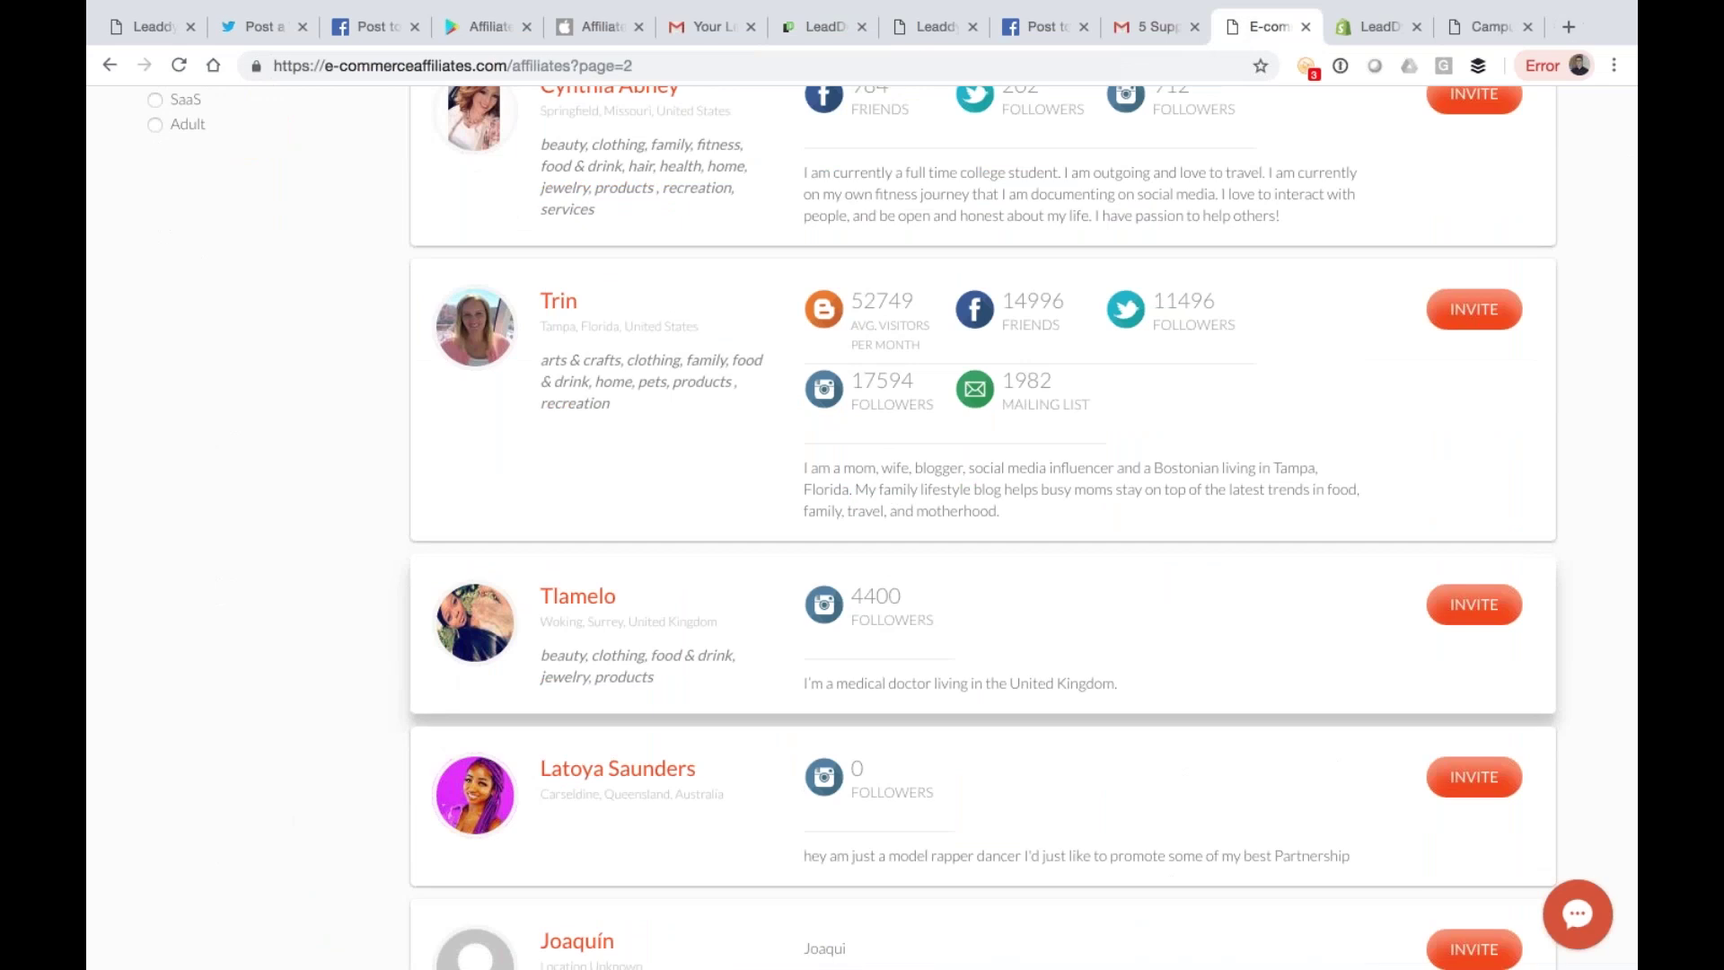
scroll(1360, 584, down, 10)
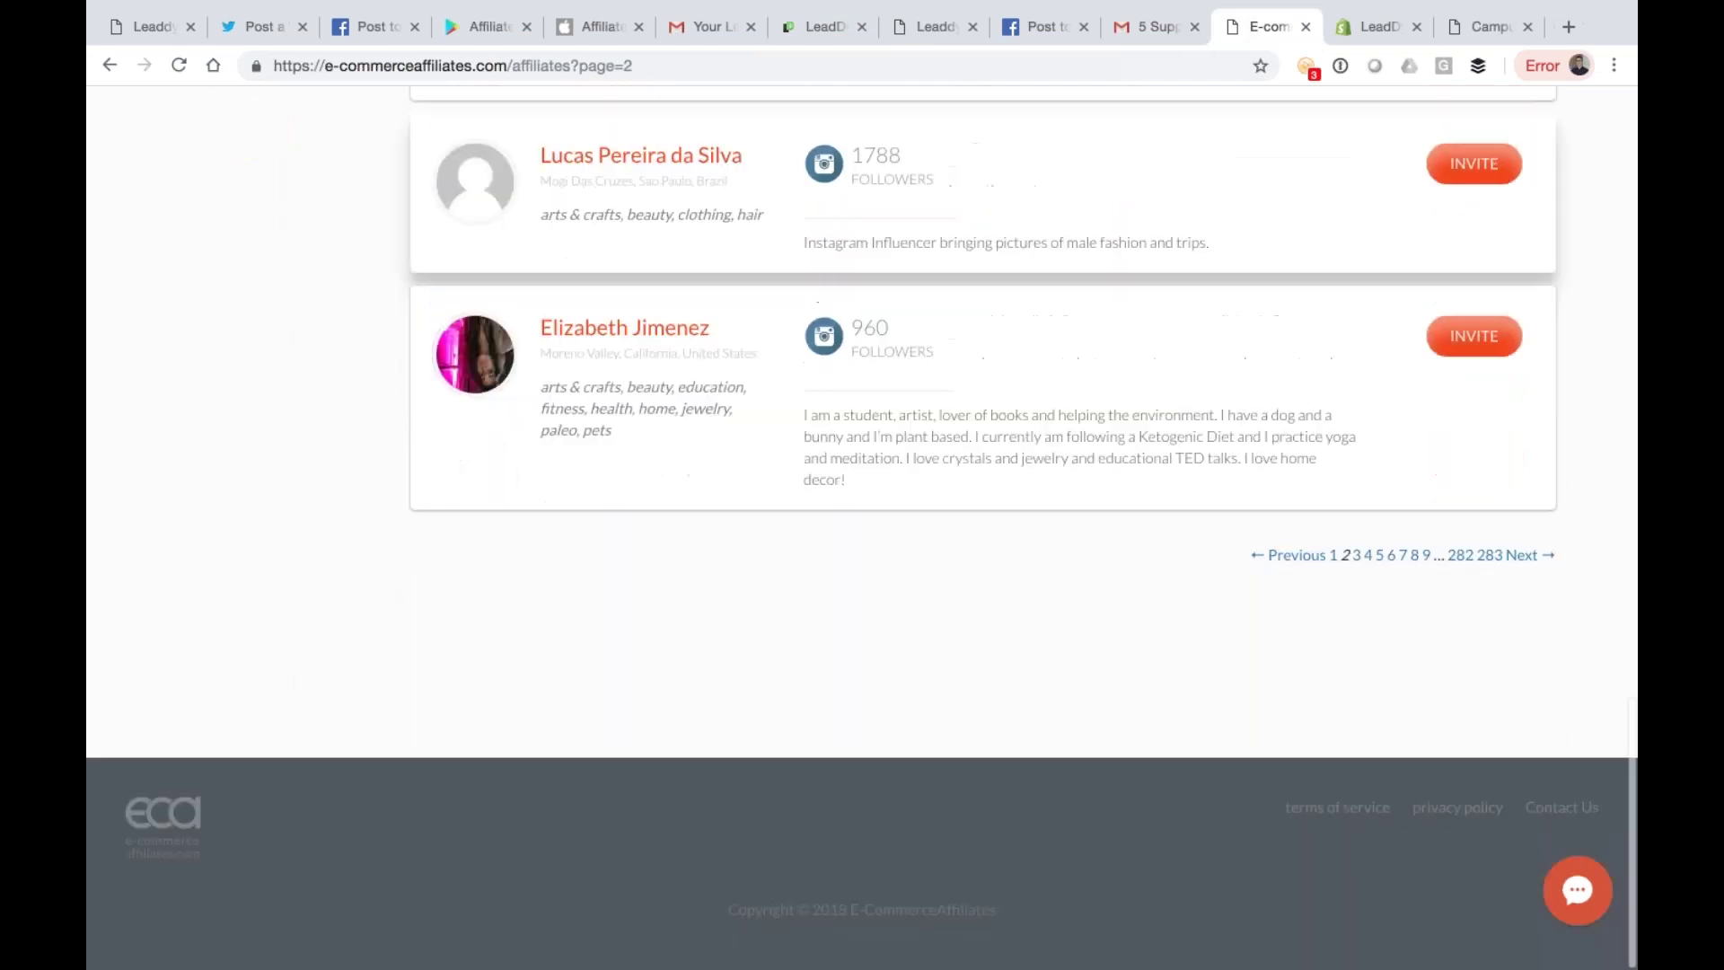
click(1359, 584)
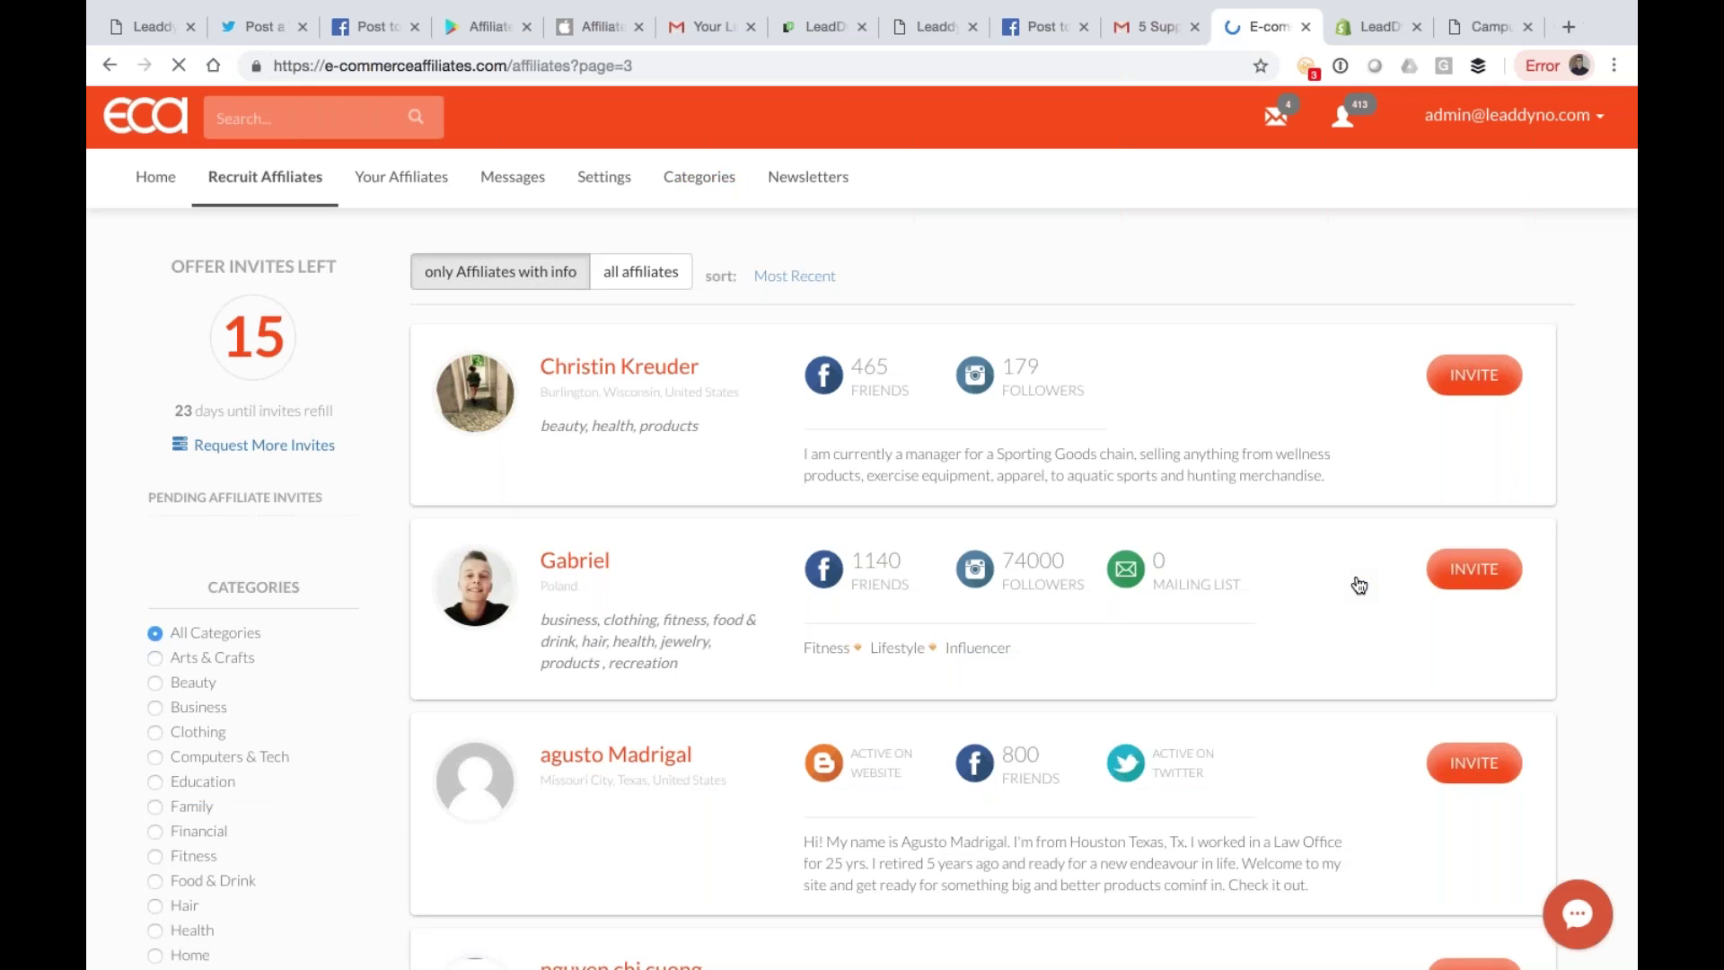
scroll(1359, 584, down, 4)
scroll(1359, 585, down, 9)
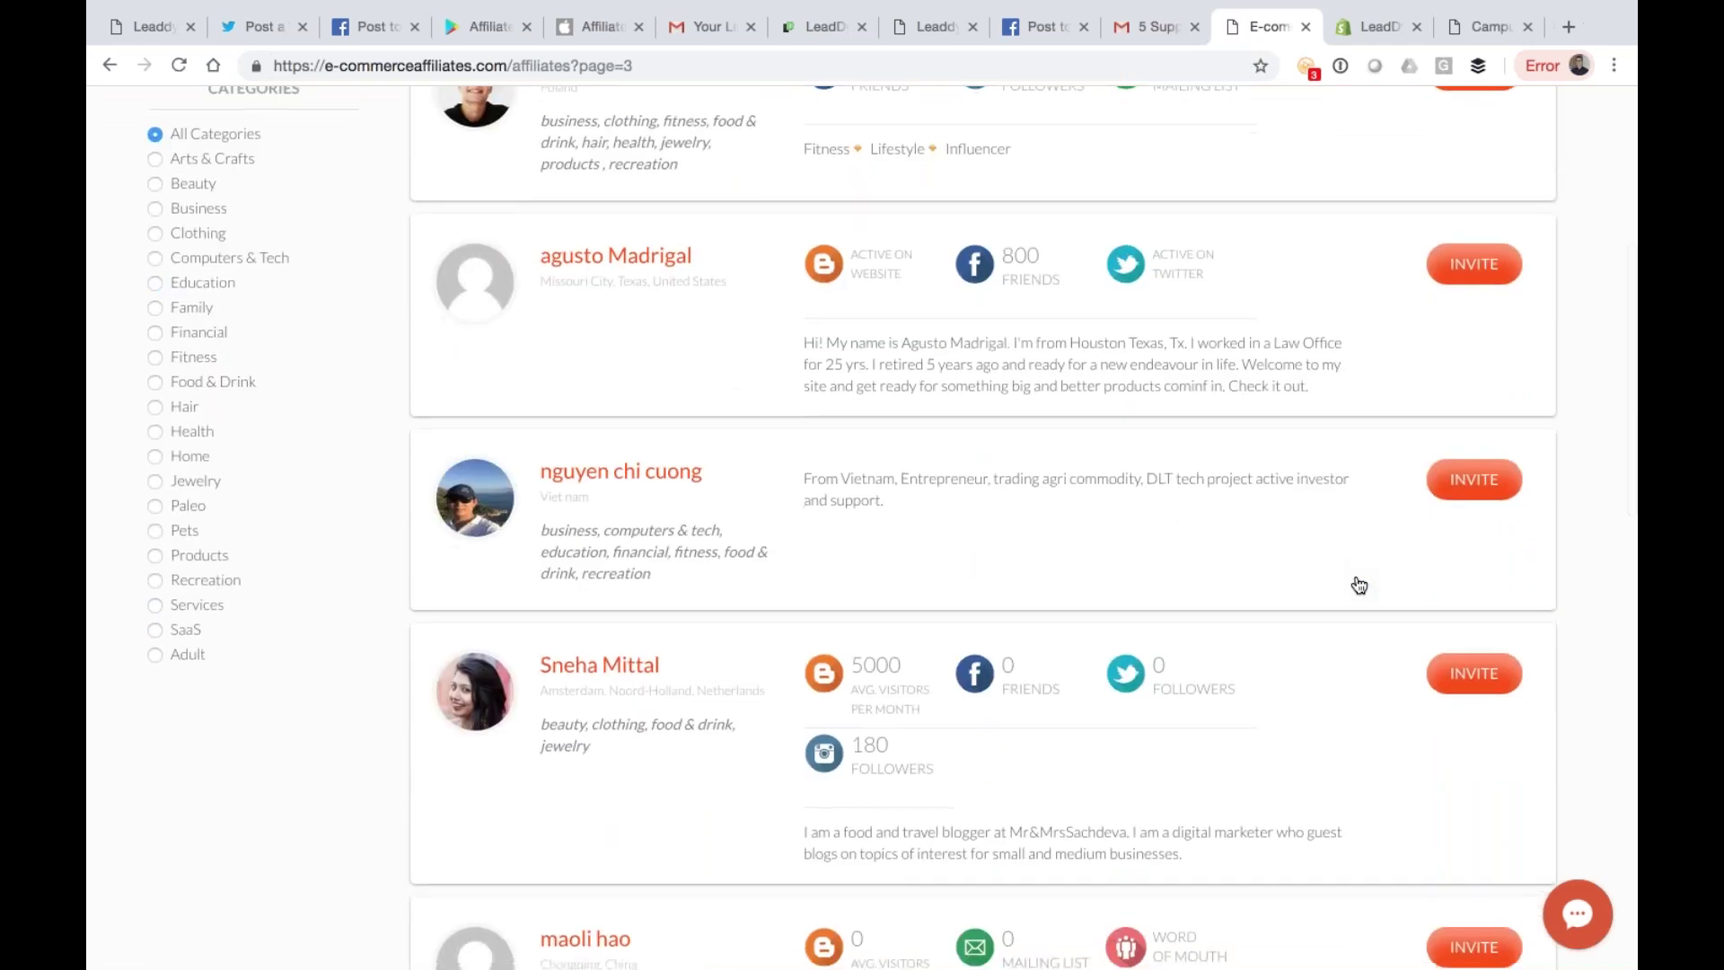
scroll(1359, 584, down, 3)
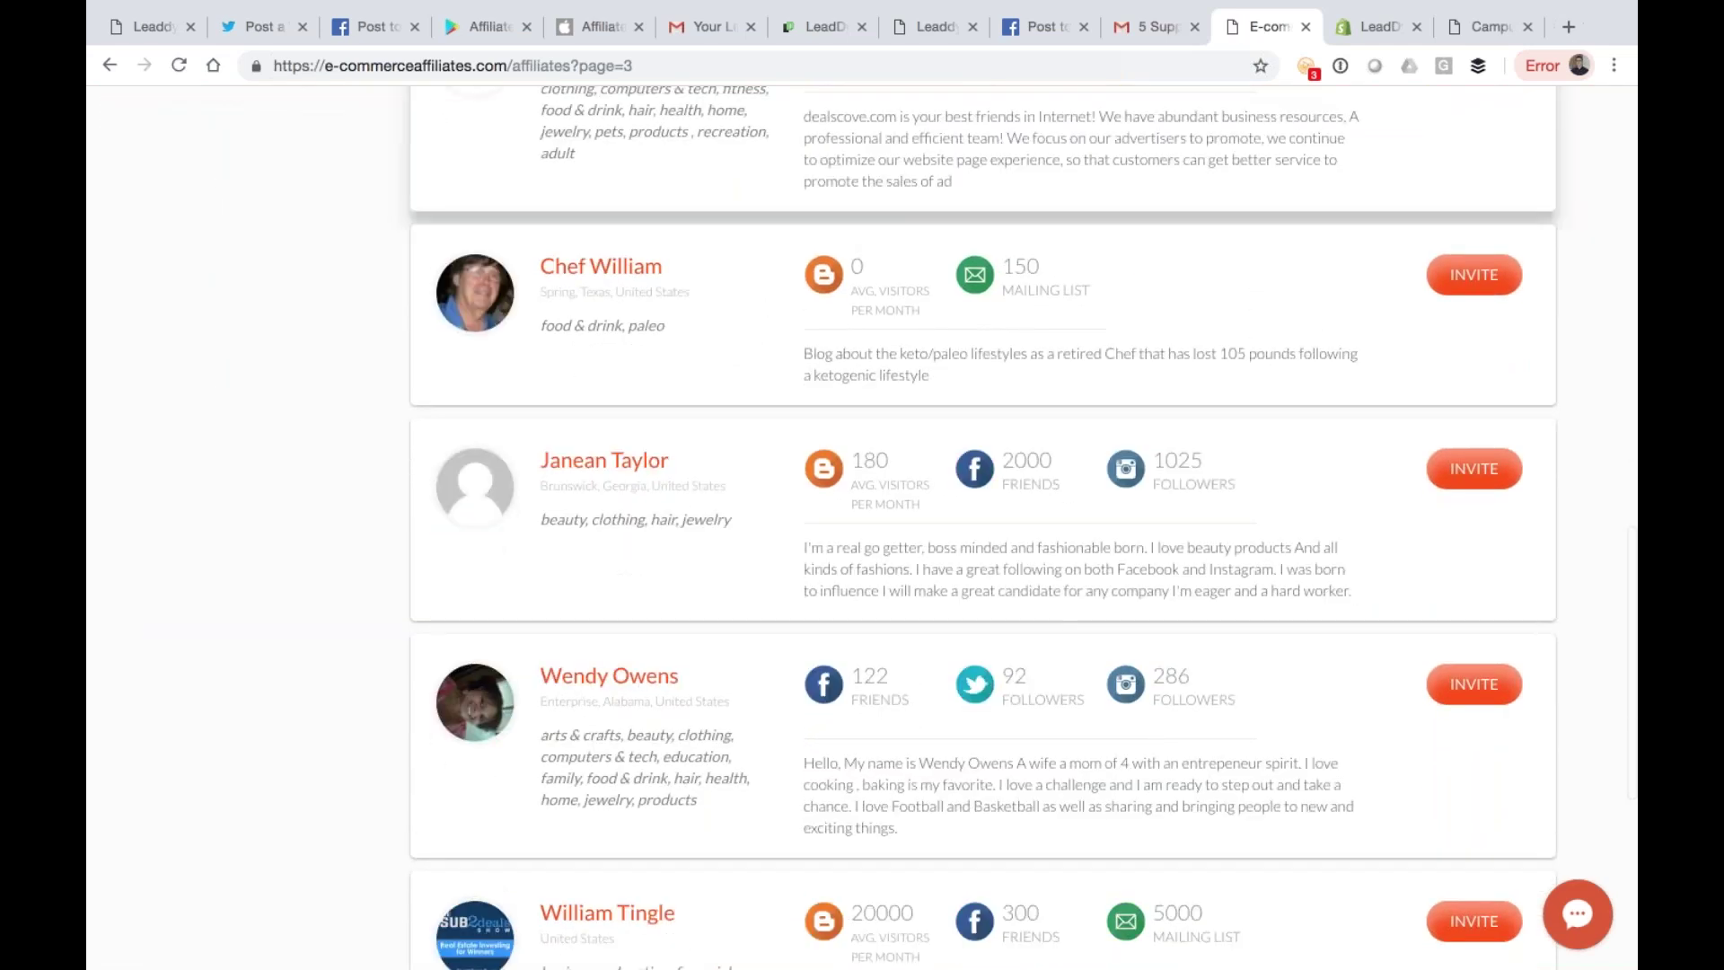
click(1145, 27)
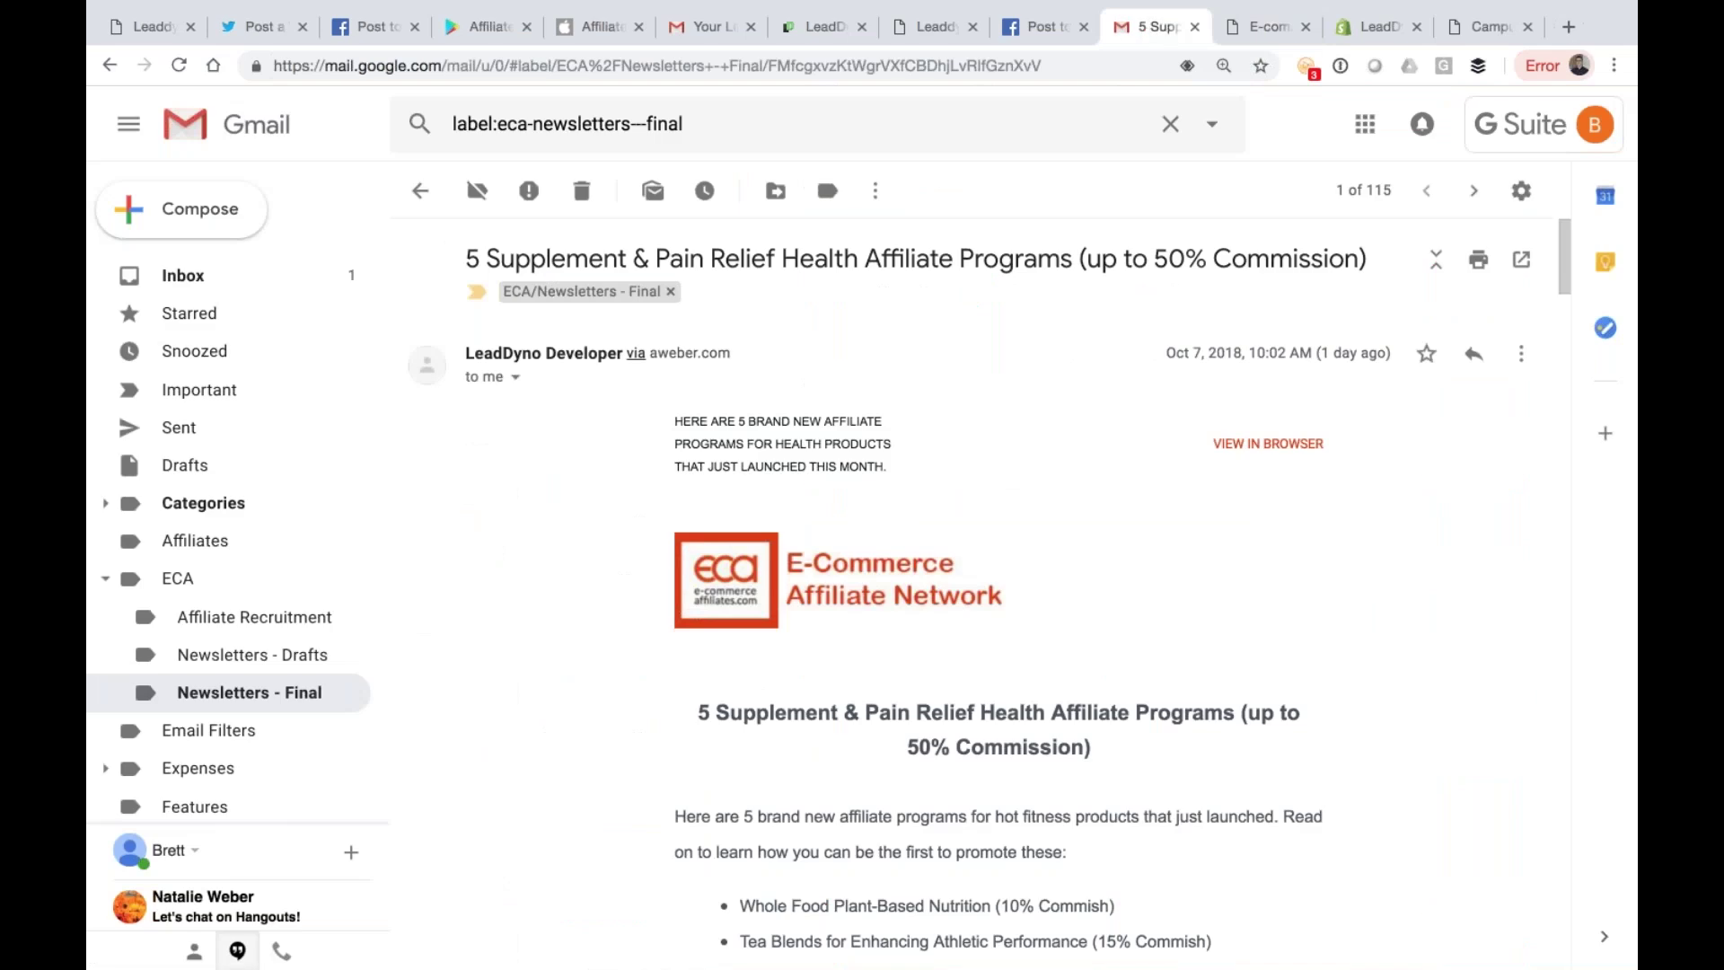
Step: Scroll the newsletter to the Get Your Boom Back Wellness Boosters 35% commission offer
scroll(1319, 504, down, 9)
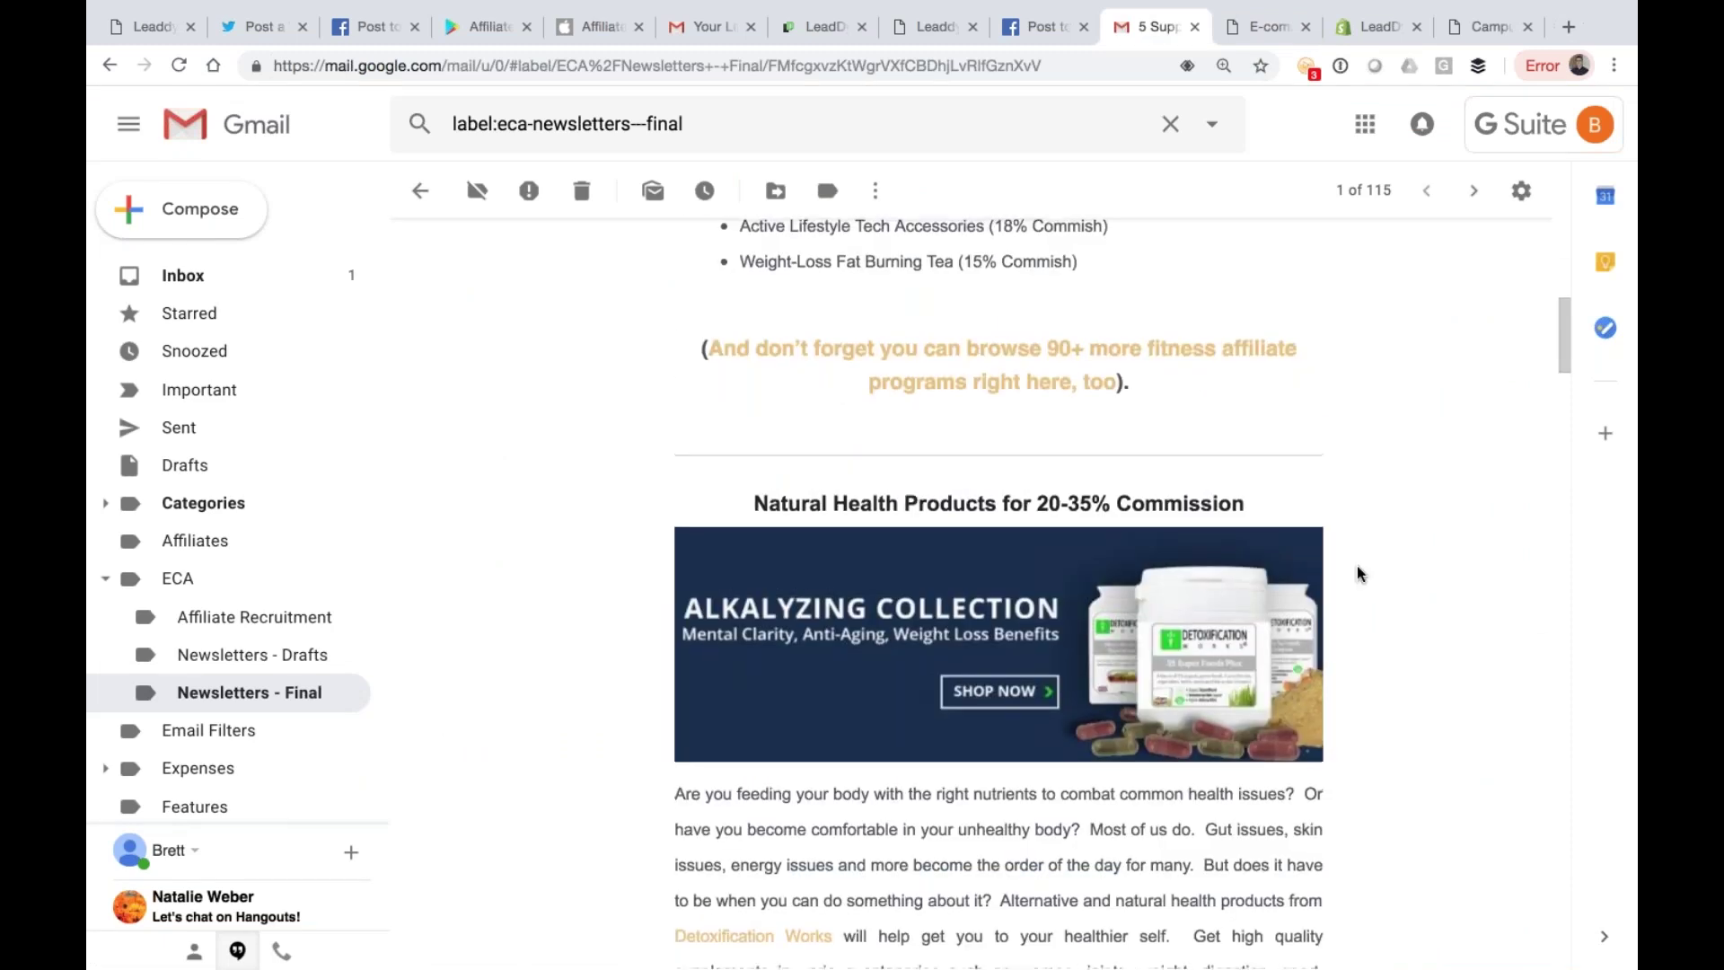
scroll(1358, 572, down, 10)
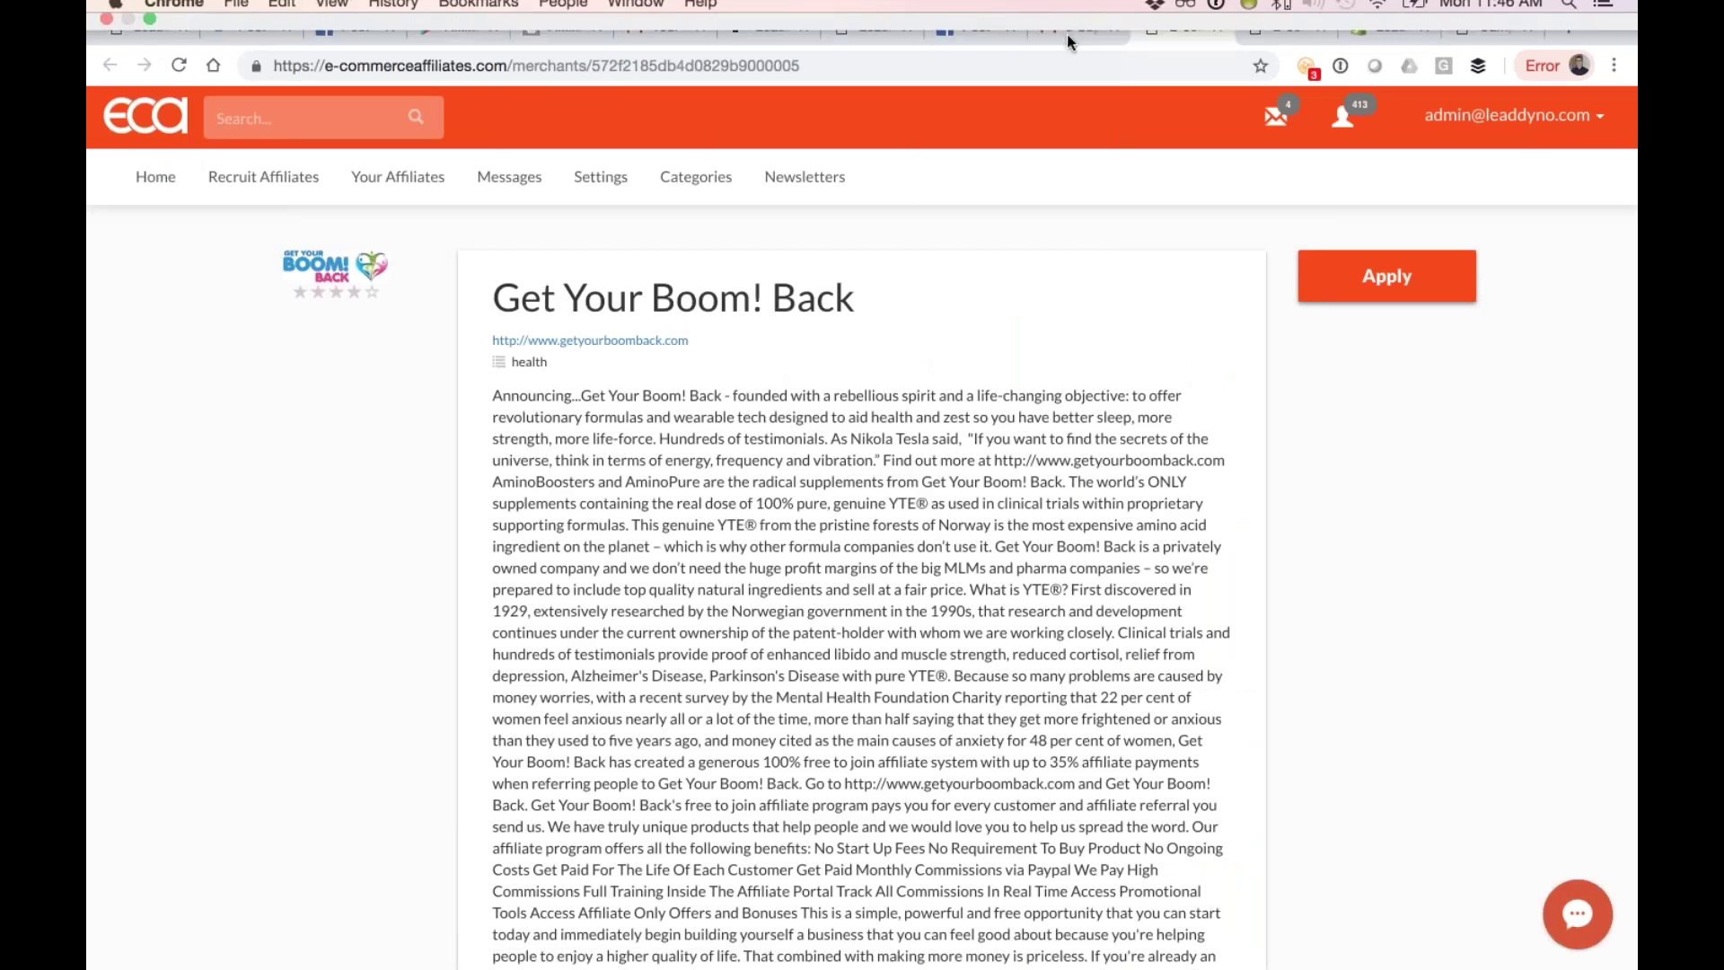
click(1082, 74)
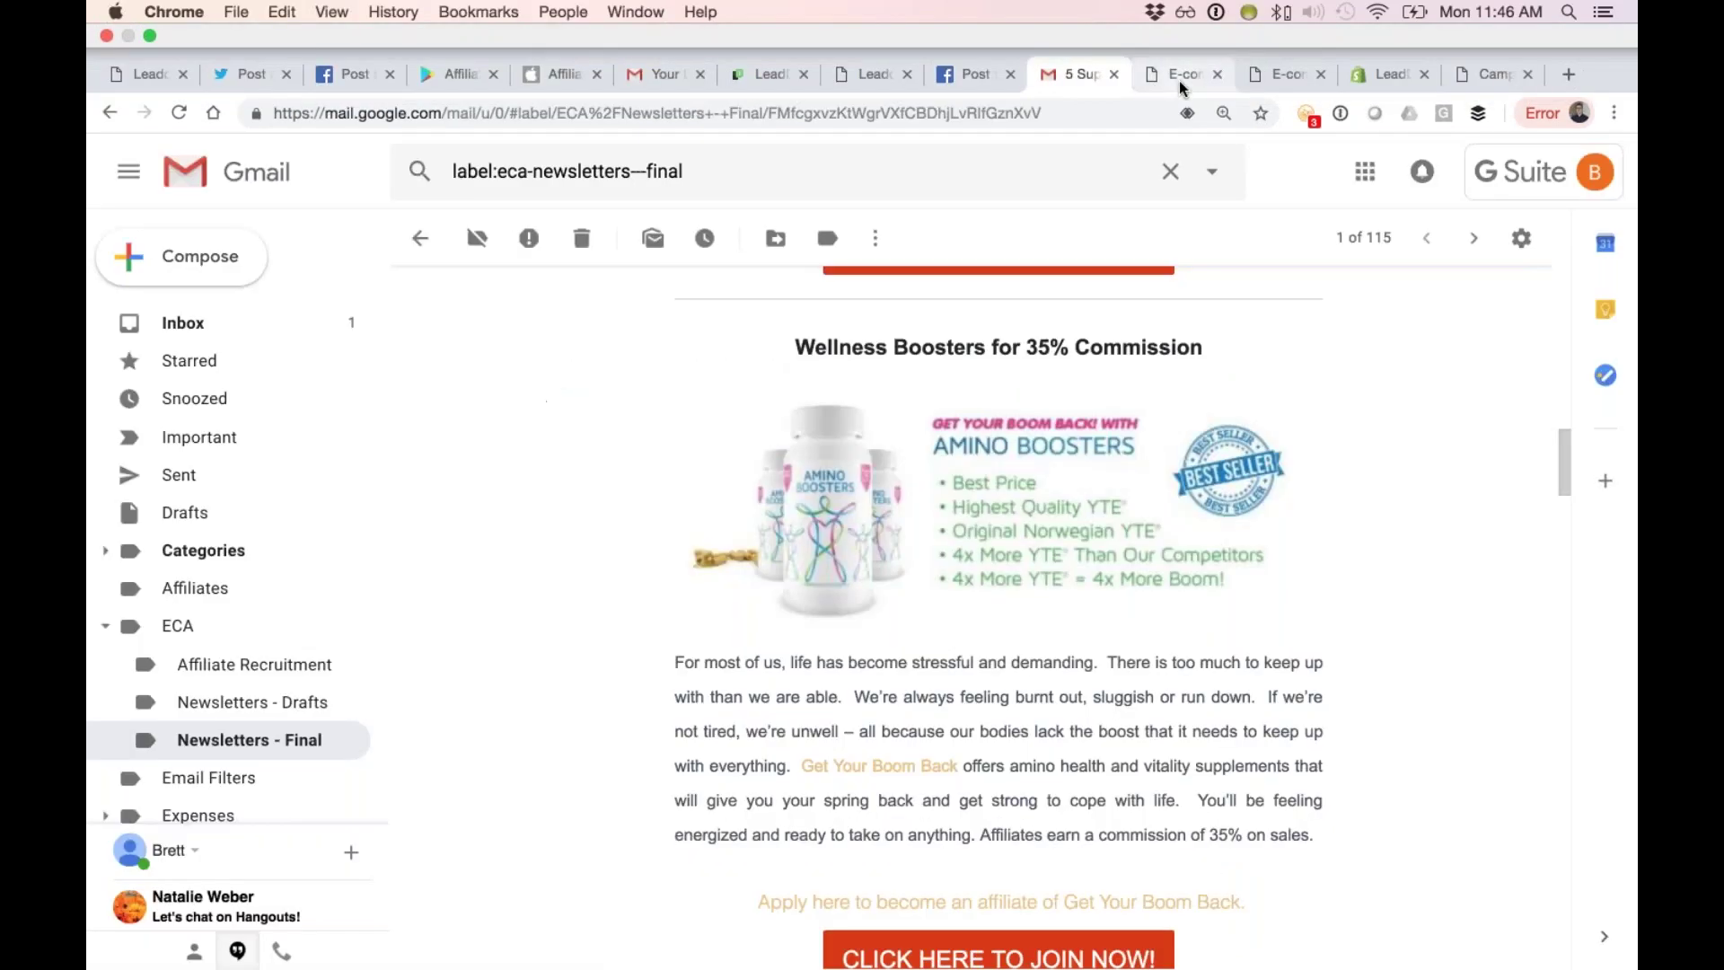
Step: Try applying to the Get Your Boom! Back offer, which only affiliates can do
click(1179, 81)
scroll(954, 737, down, 5)
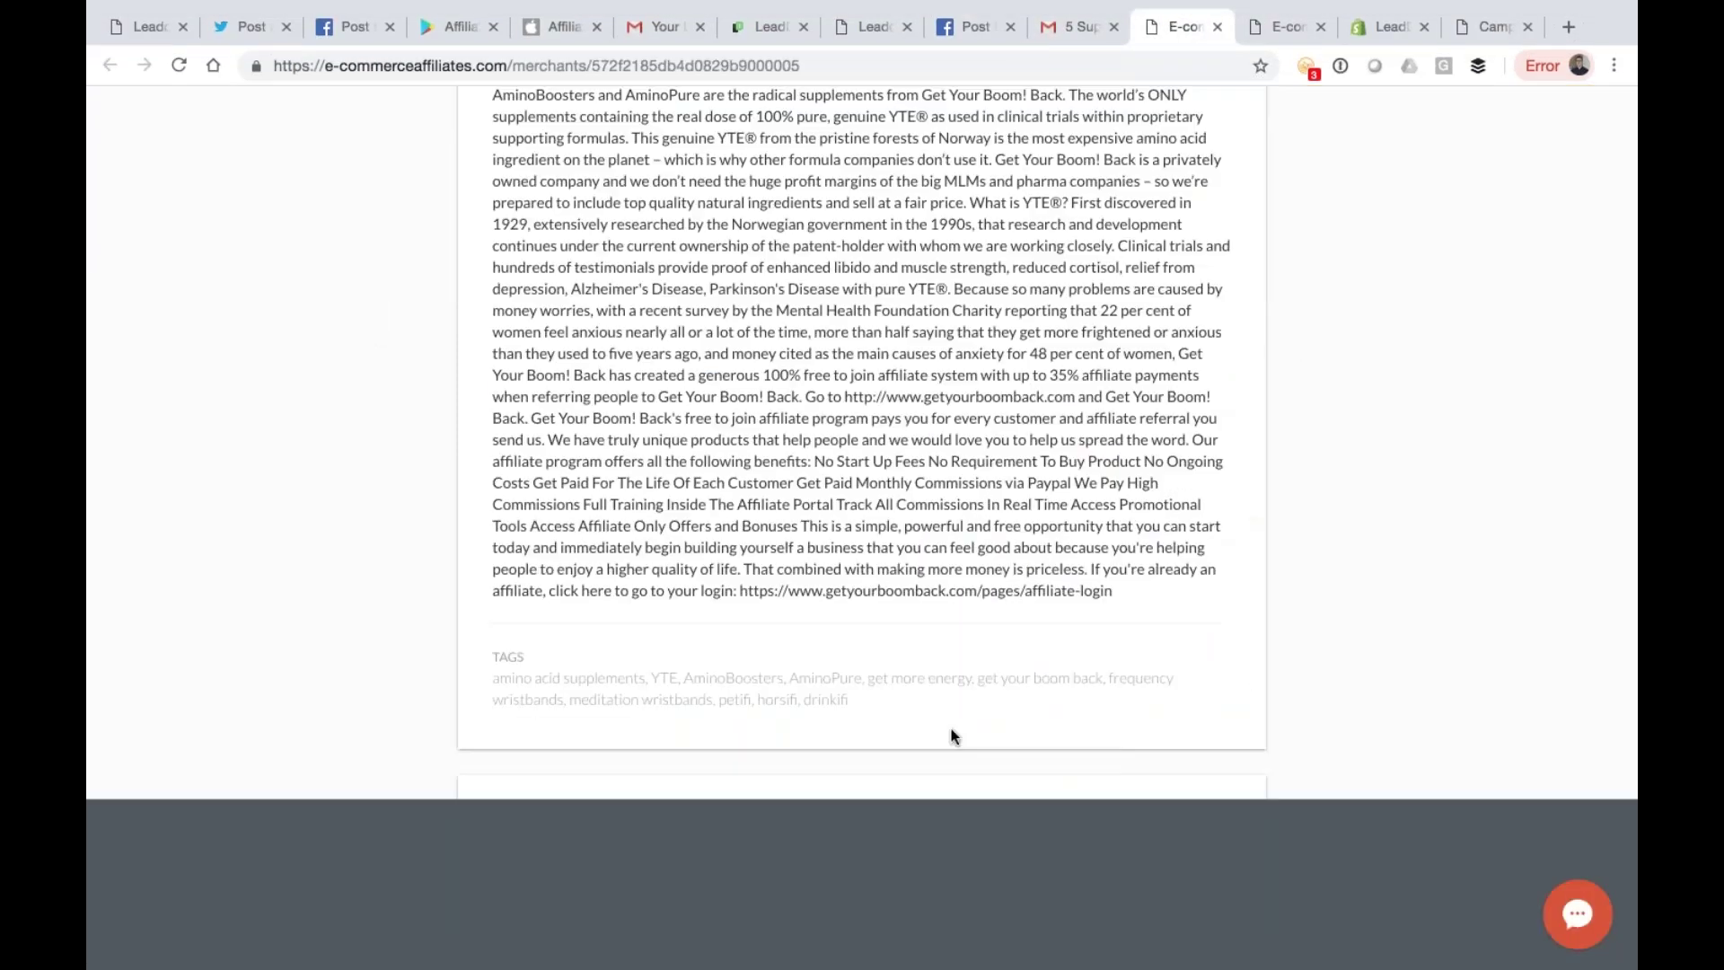
scroll(952, 732, up, 5)
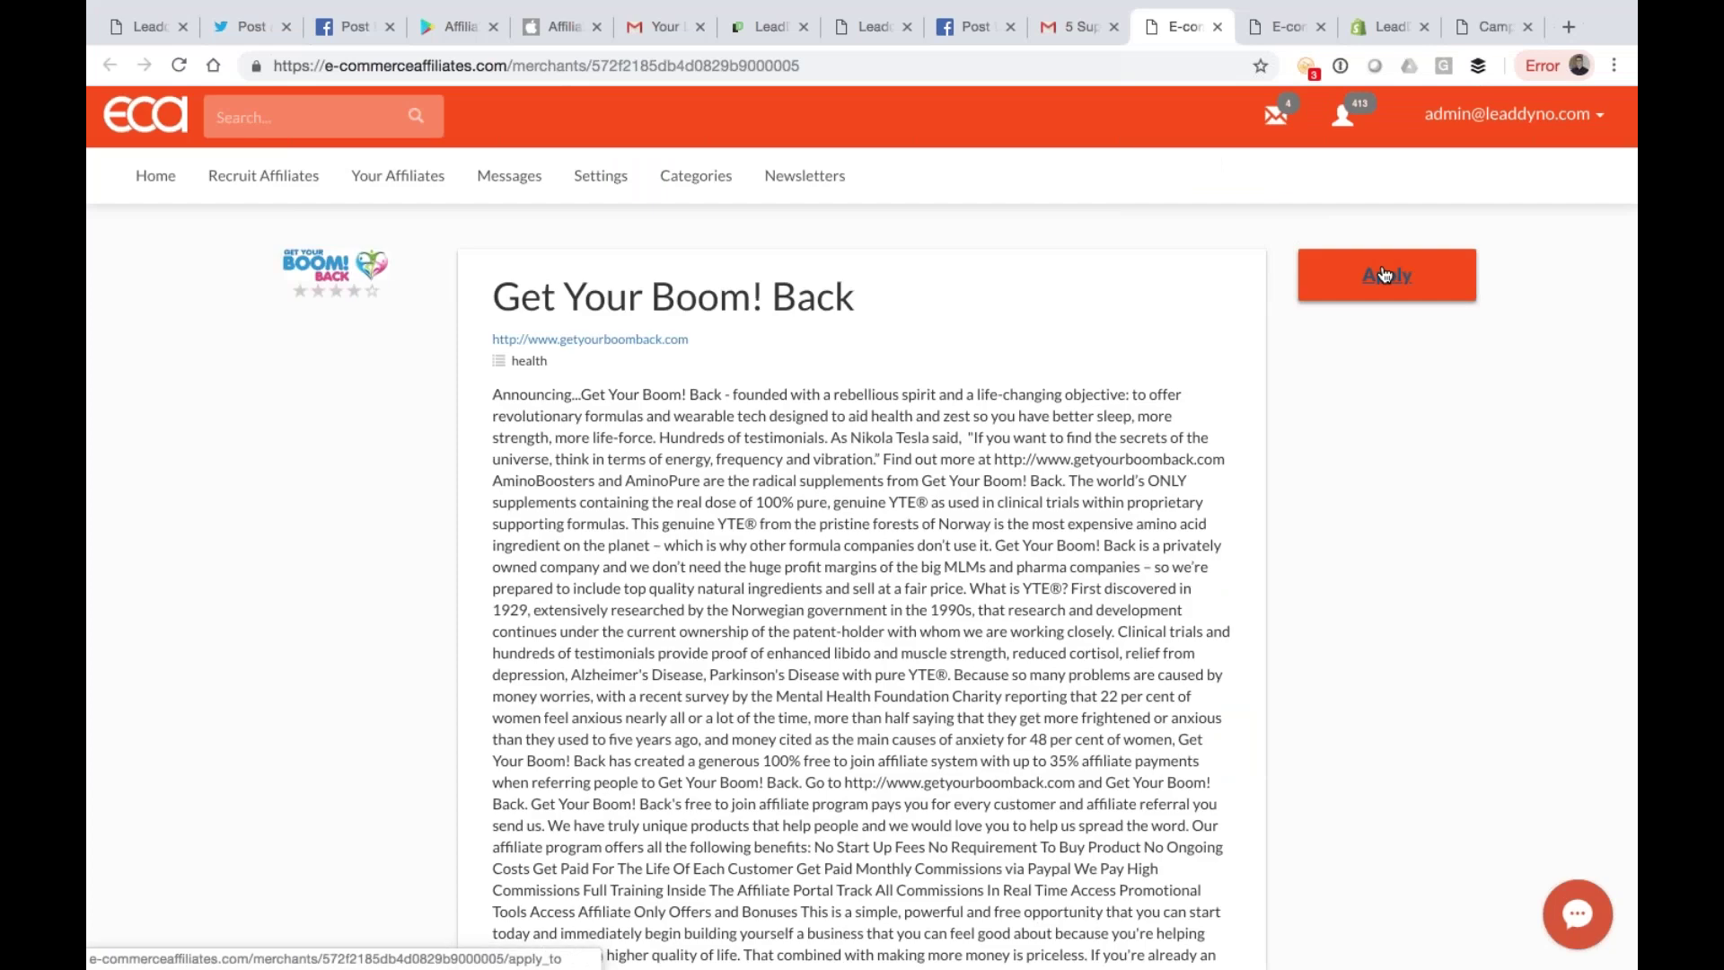
click(1384, 274)
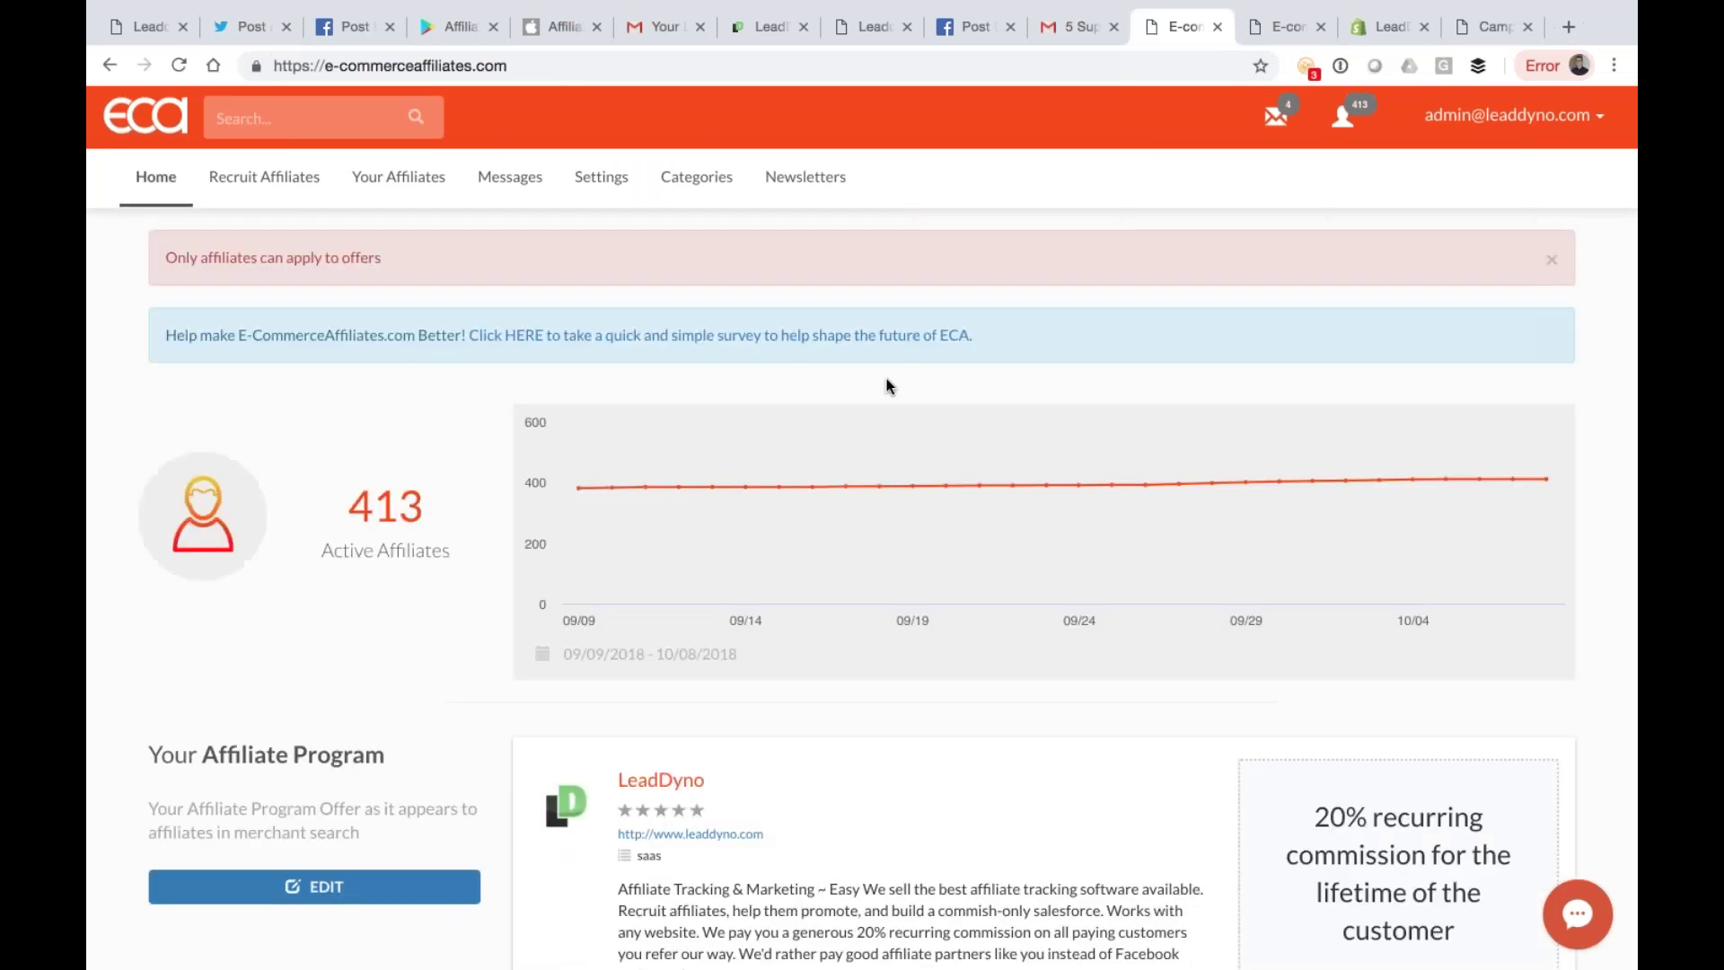
click(872, 24)
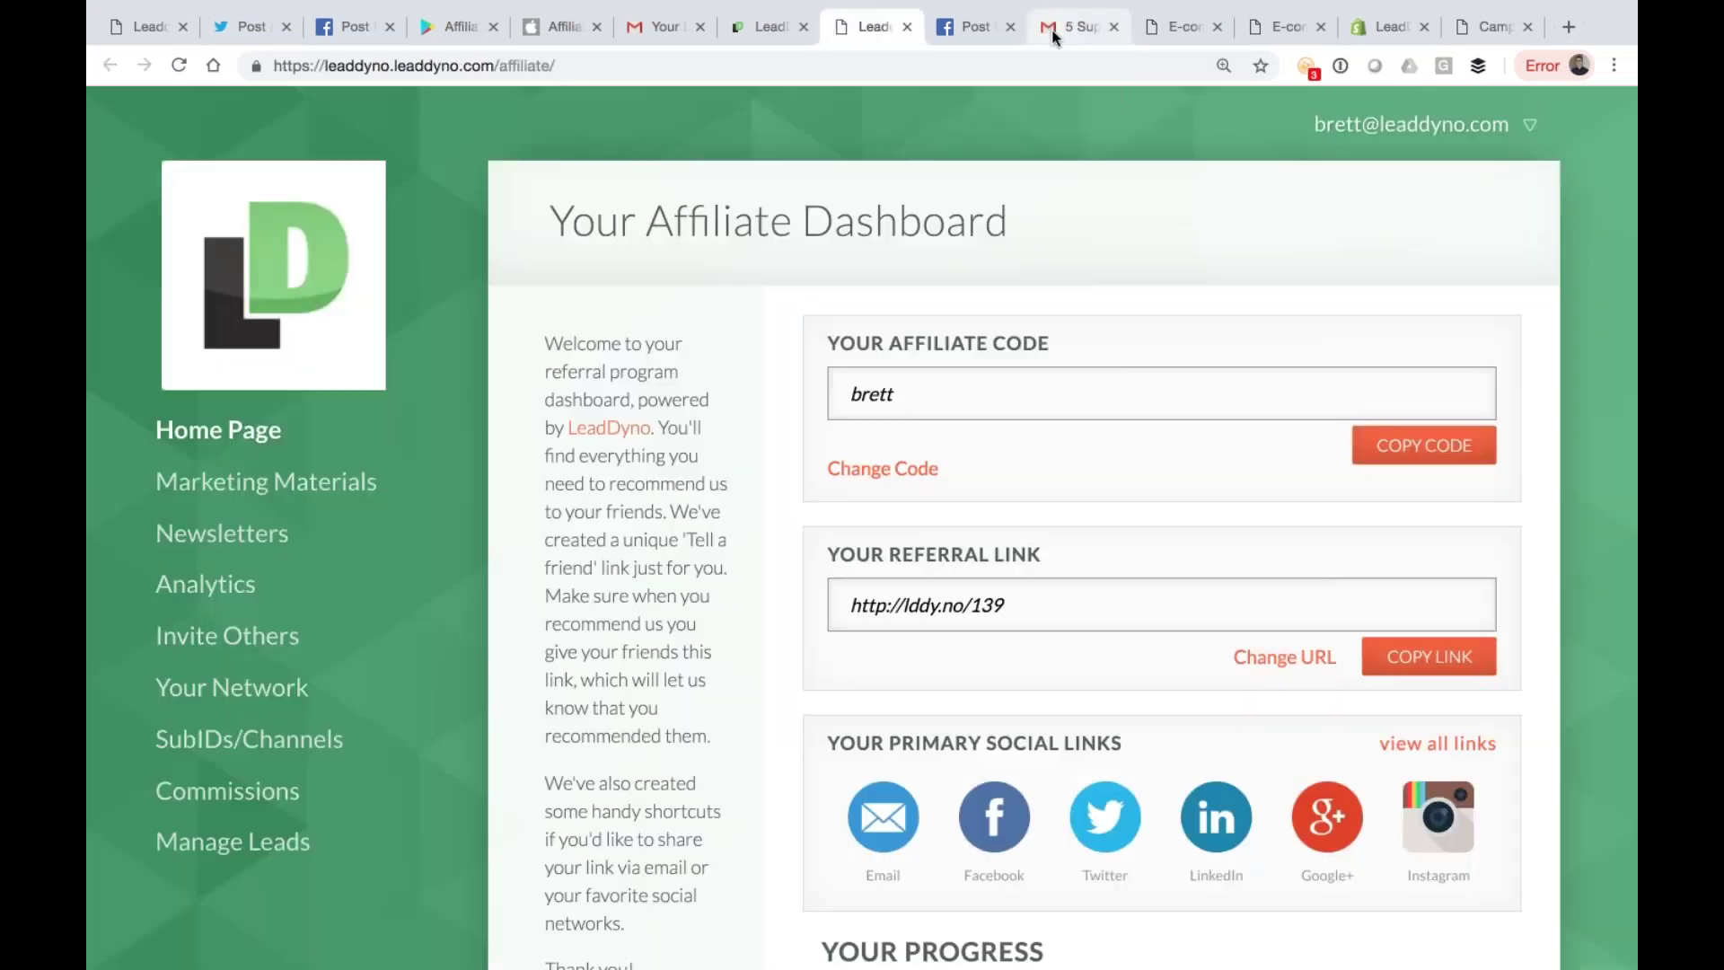
click(1181, 30)
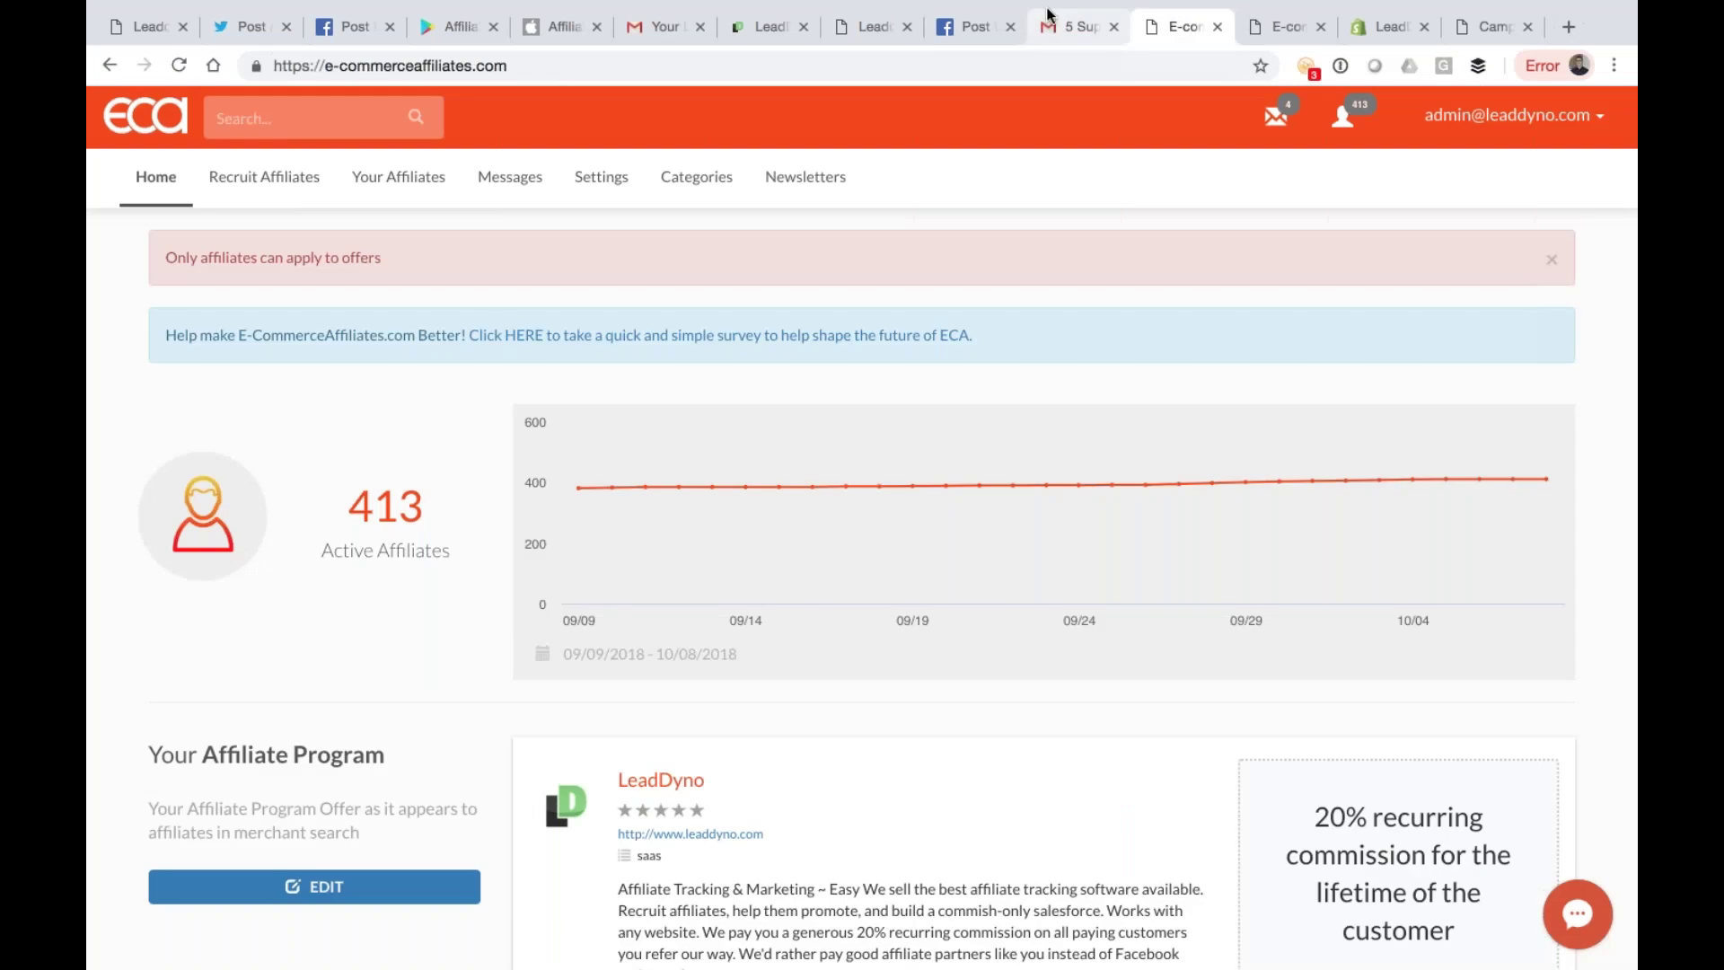
click(1062, 30)
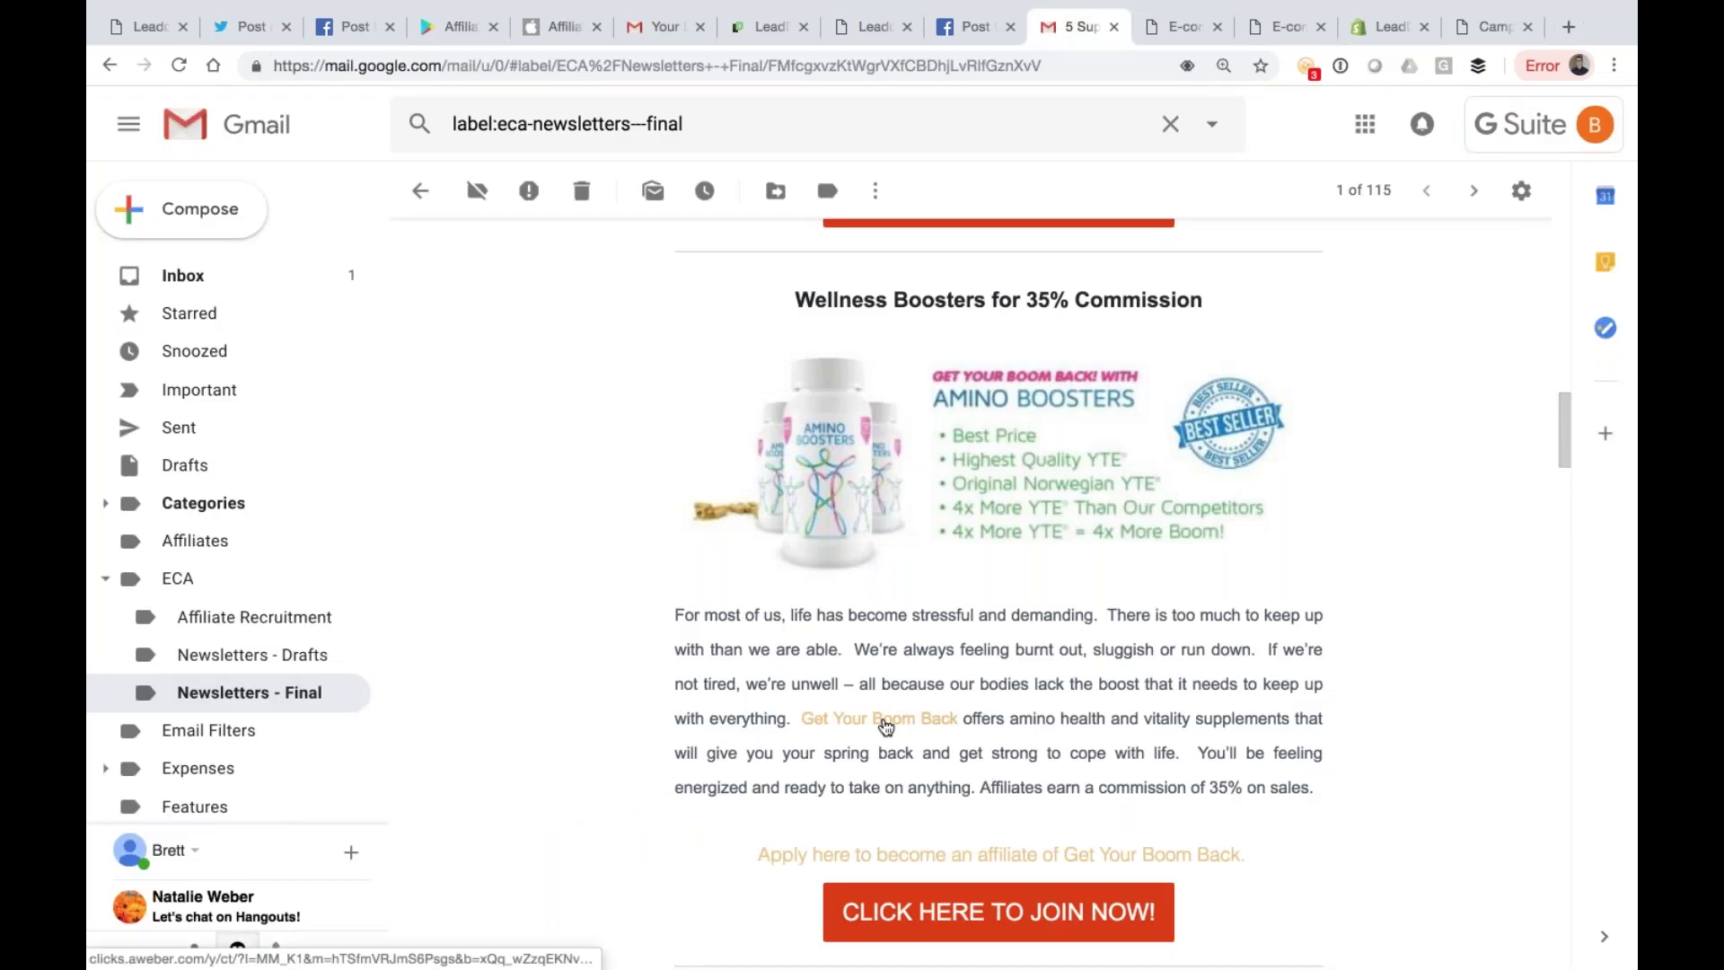
click(1486, 30)
Step: Load getyourboomback.leaddyno.com and scroll down to its affiliate sign-up button
key(super+l)
text(gety)
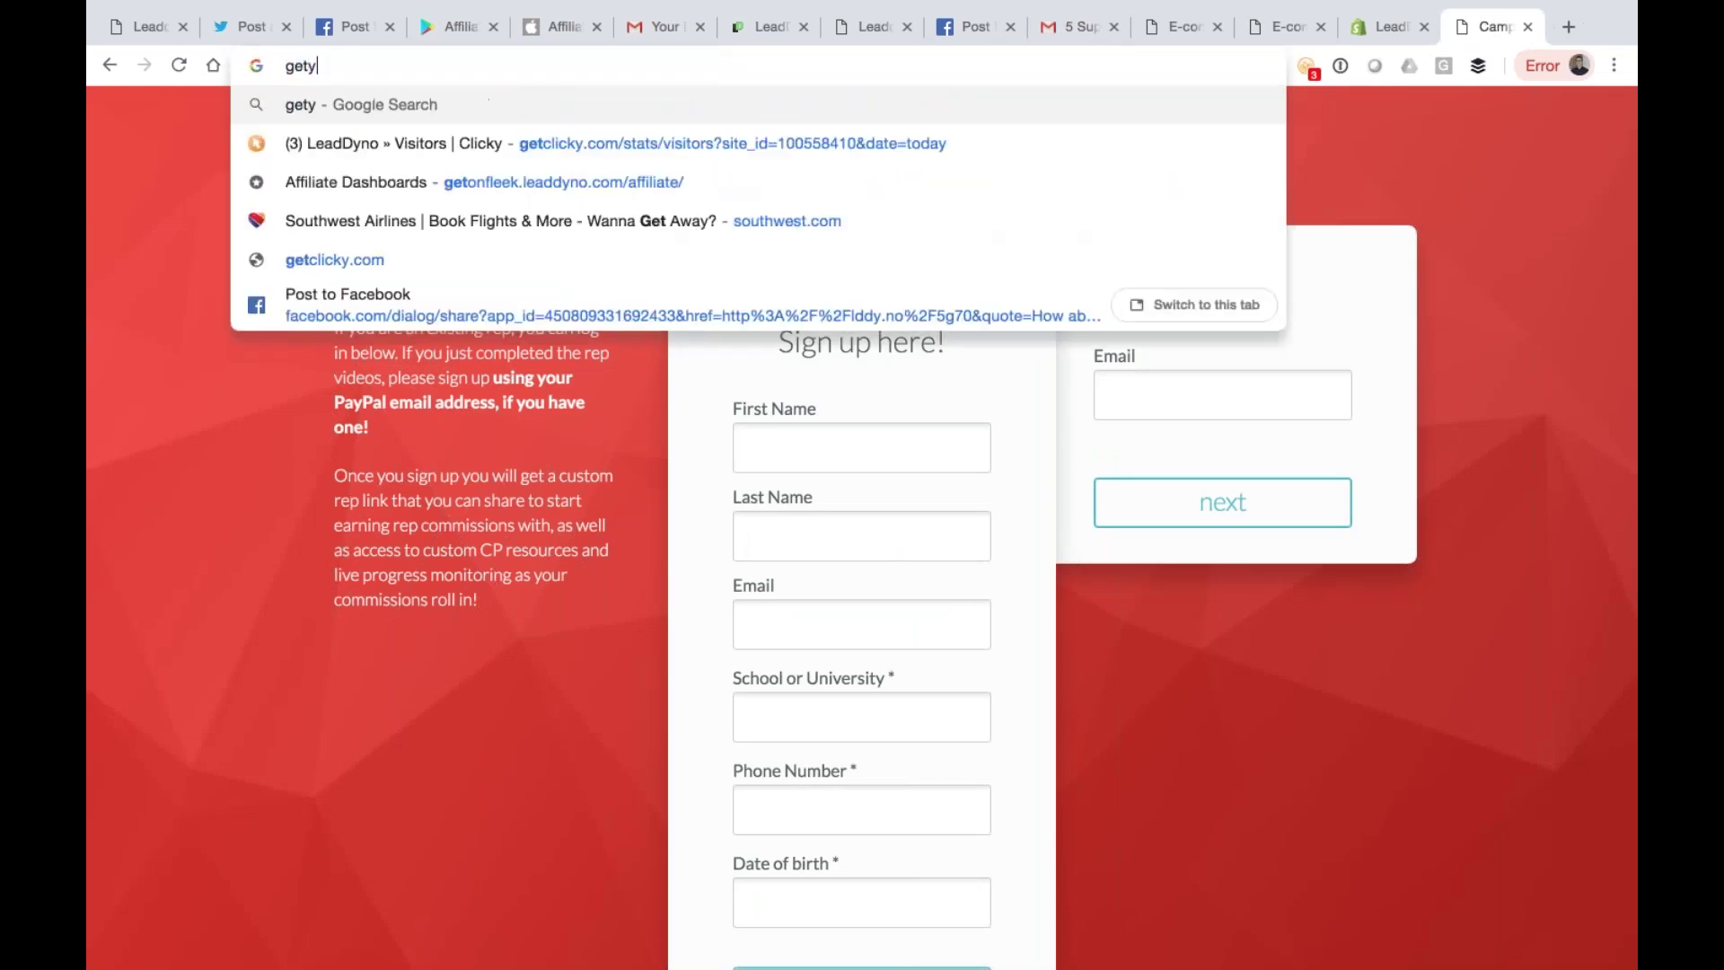
text(ourboomback.lead)
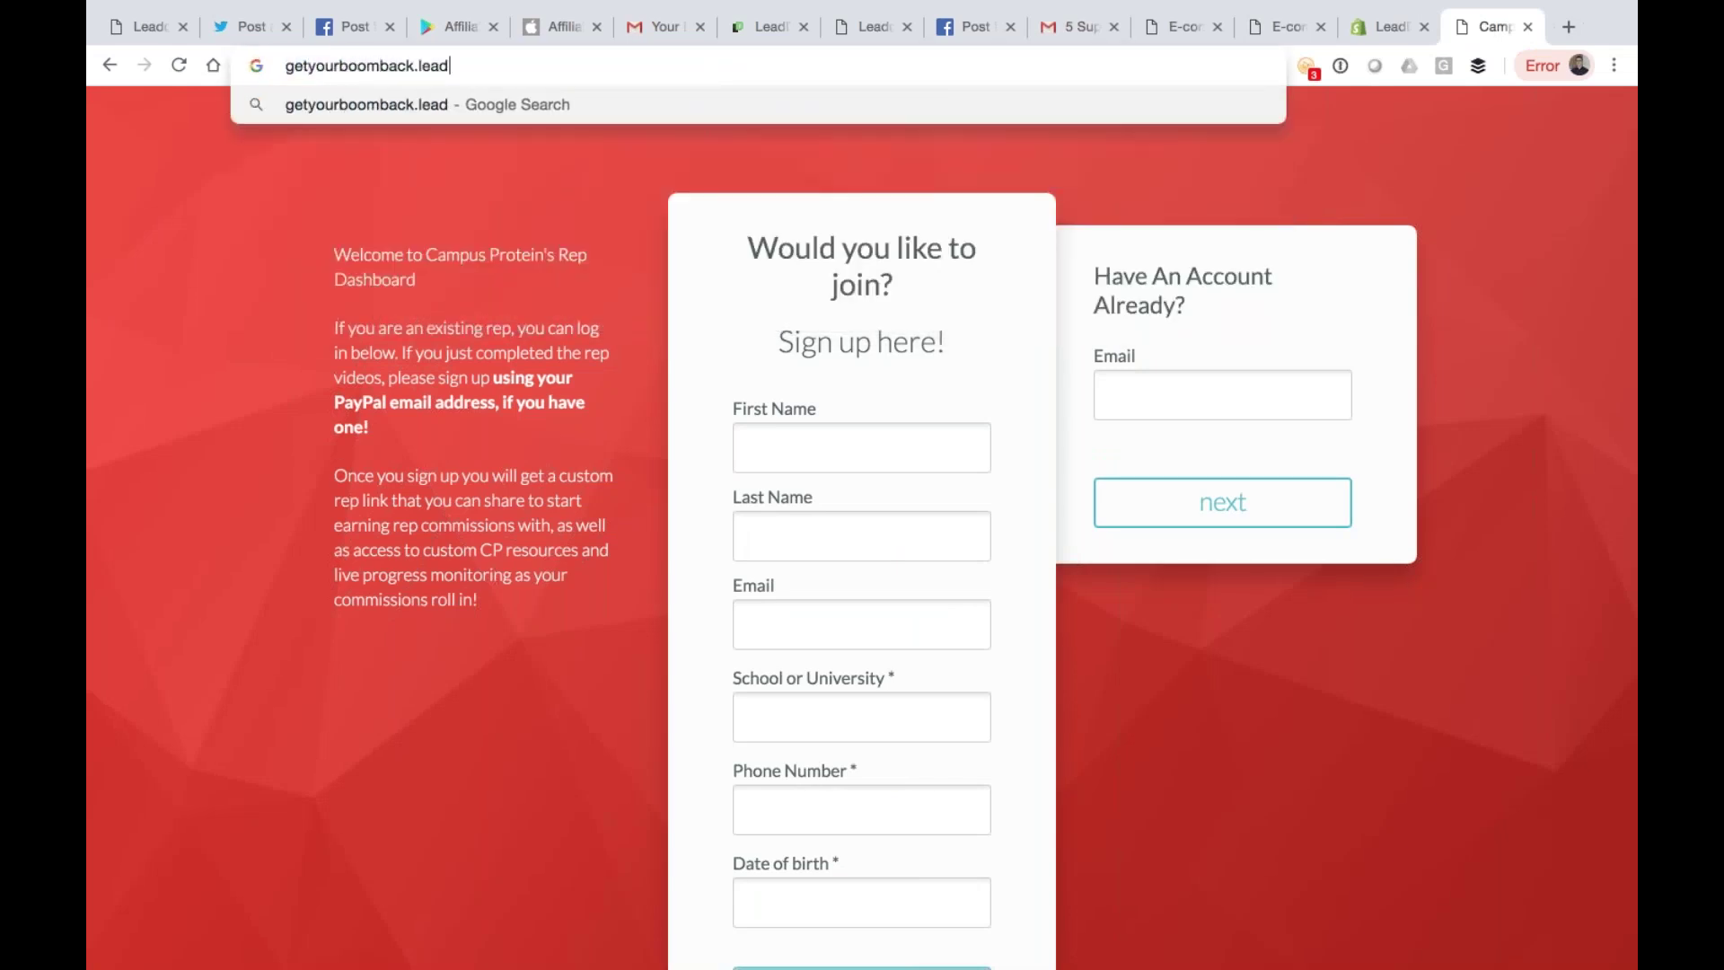
text(dyno.com)
key(Return)
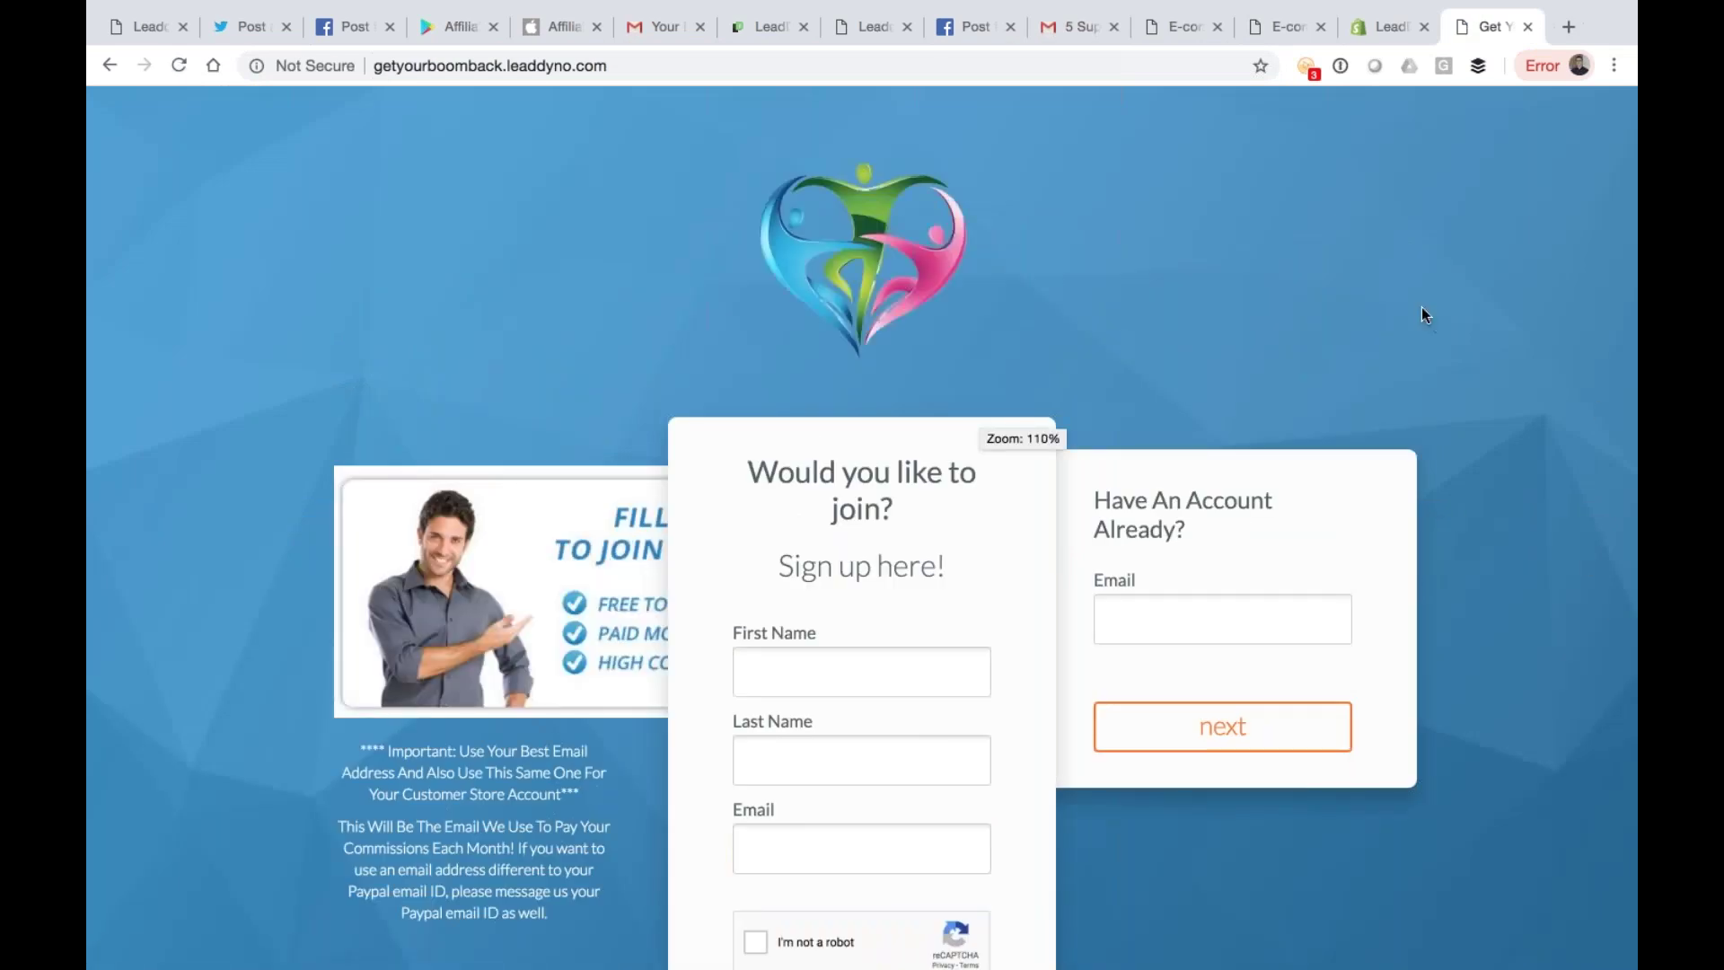
scroll(1421, 305, down, 5)
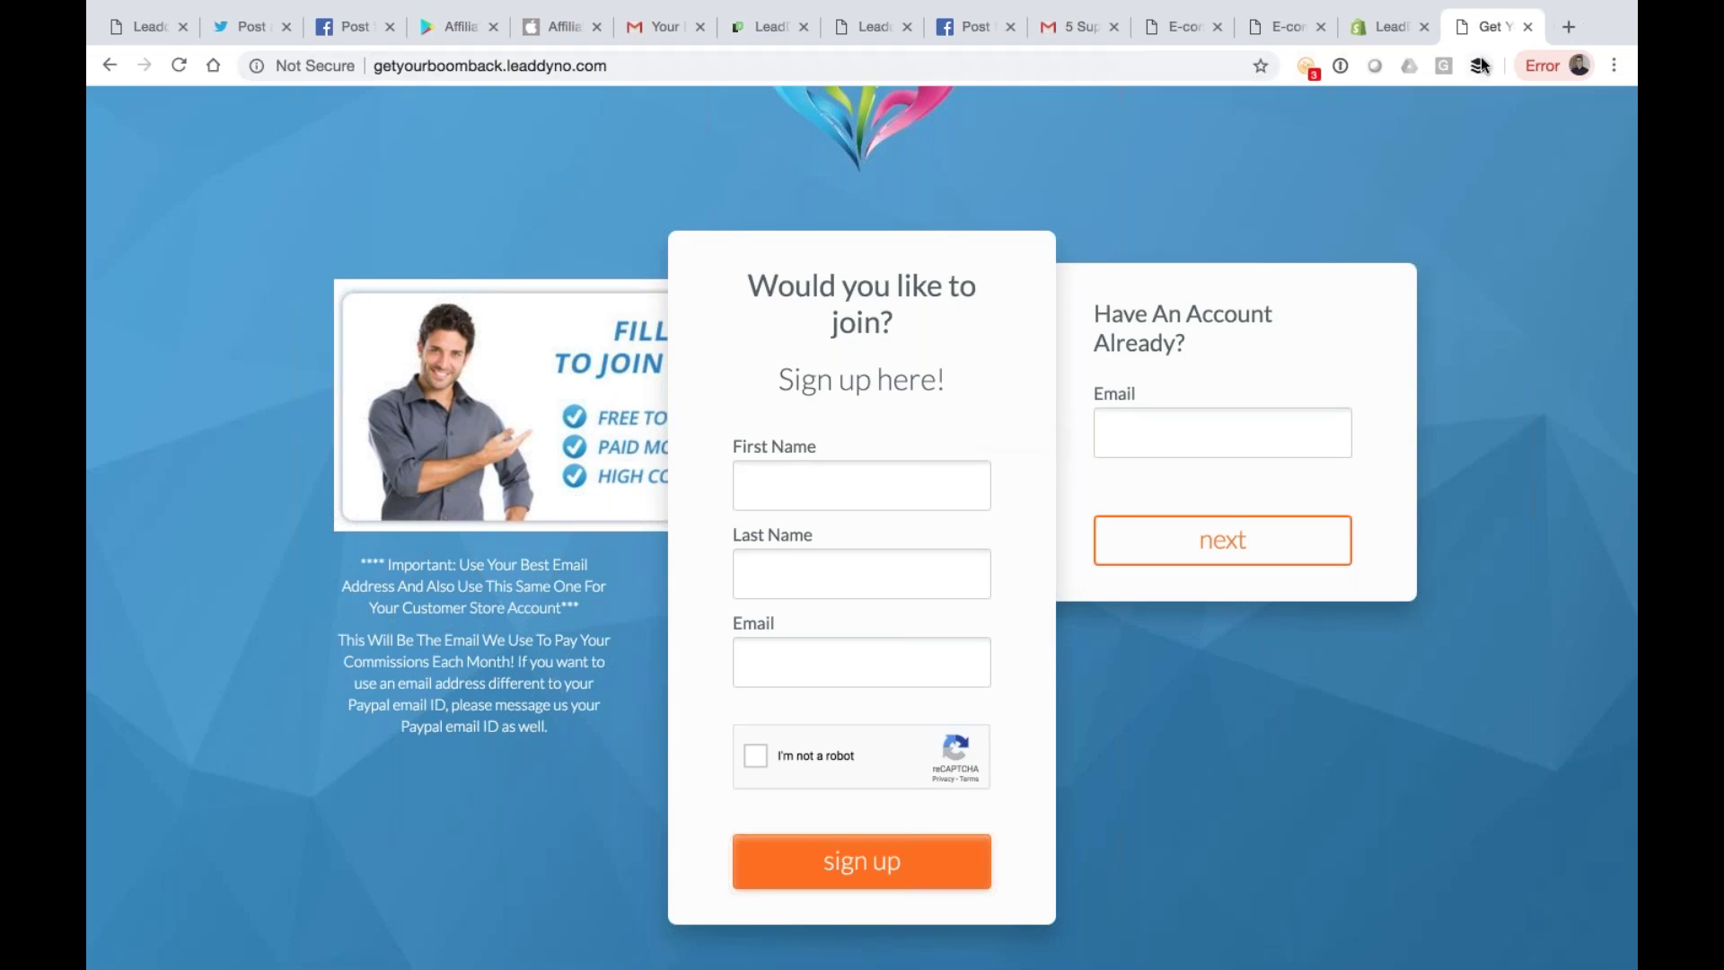
click(1567, 29)
Step: Open LeadDyno's support page from the address-bar suggestions
text(l)
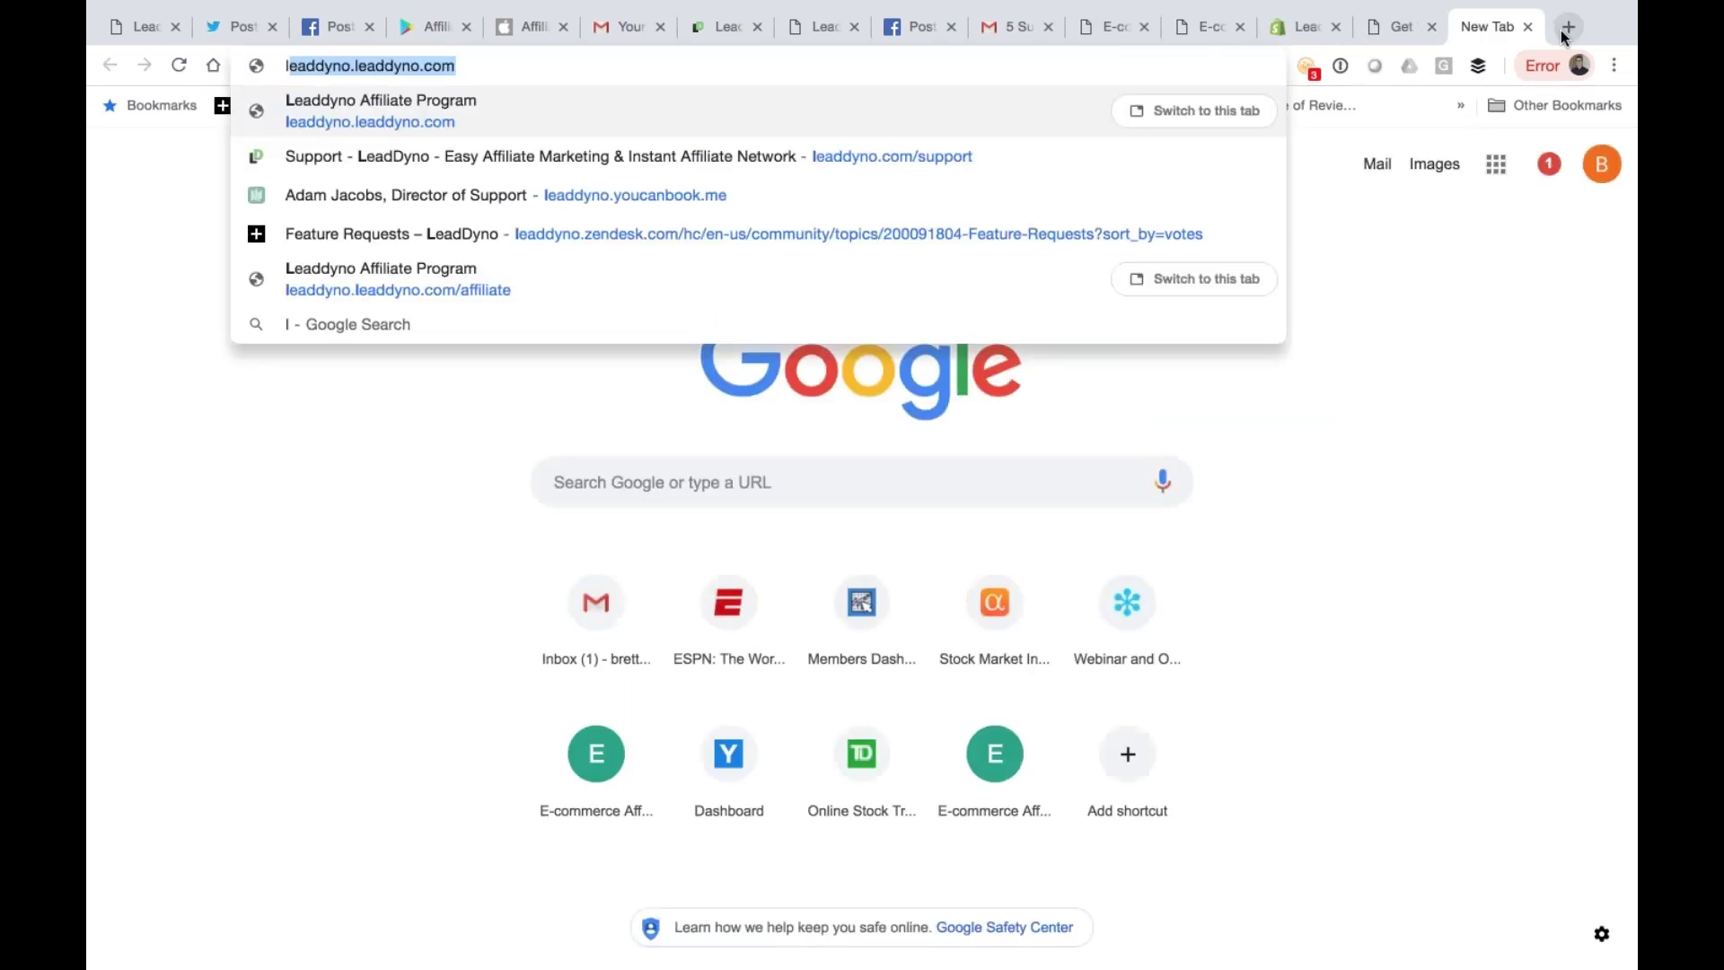
key(Down)
key(Return)
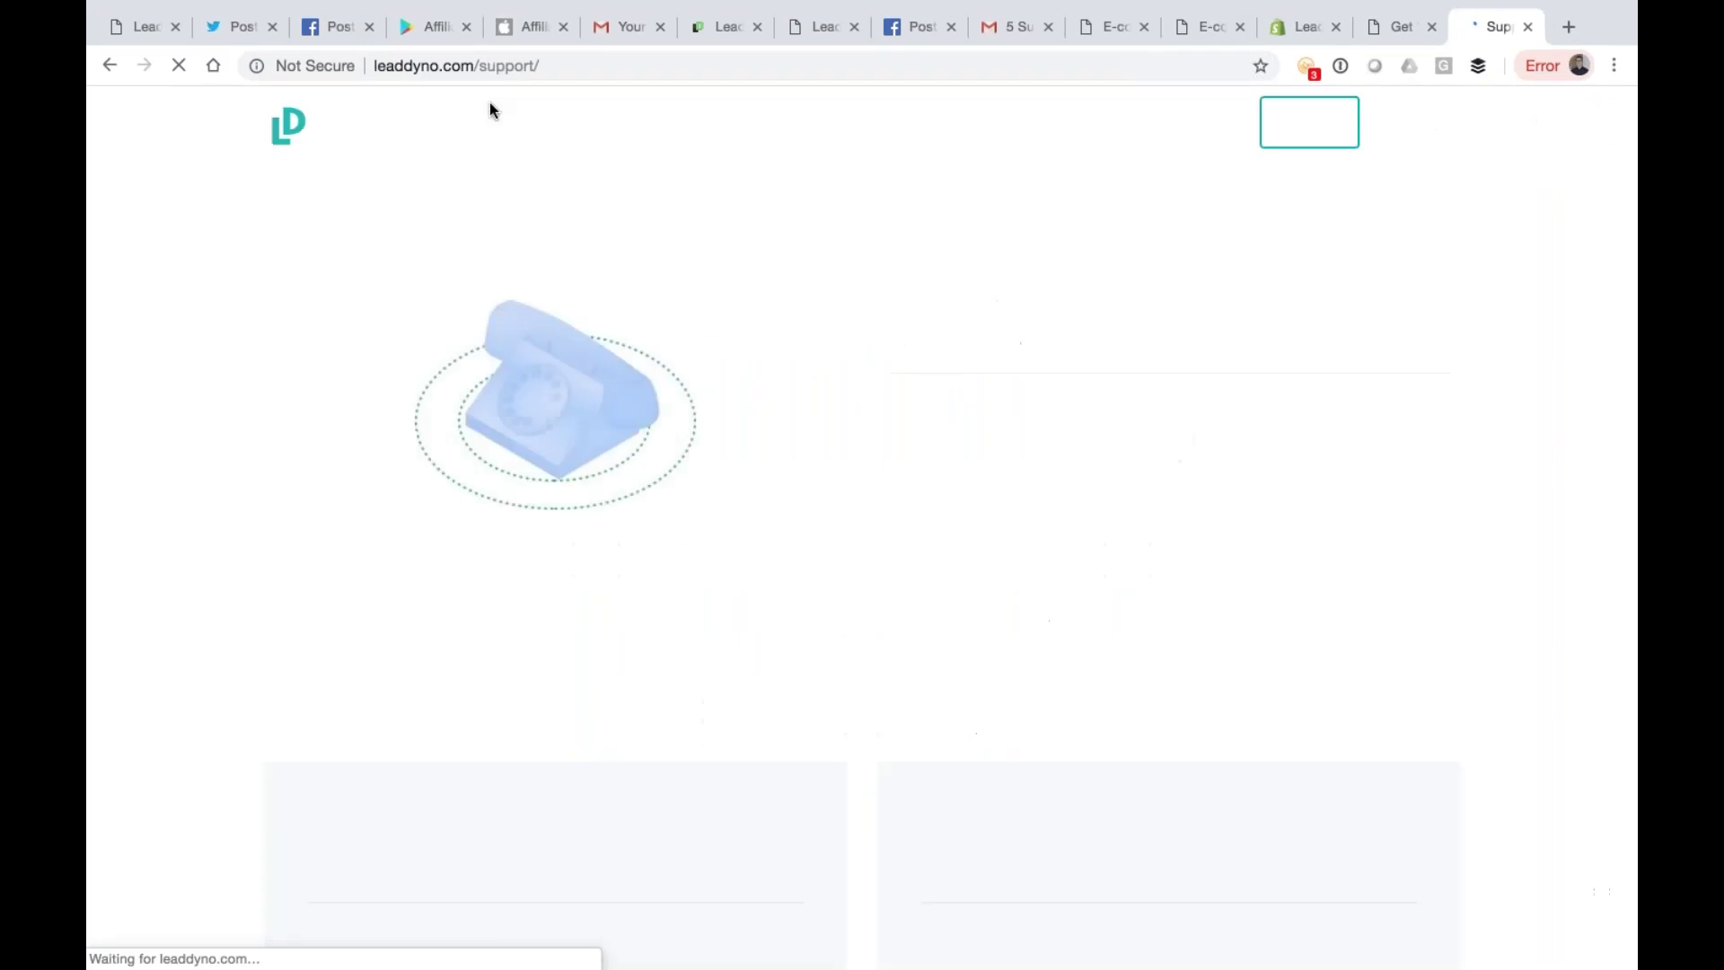
Step: Review the support page's Schedule a call appointment options, then go to leaddyno.com/contact/
click(539, 70)
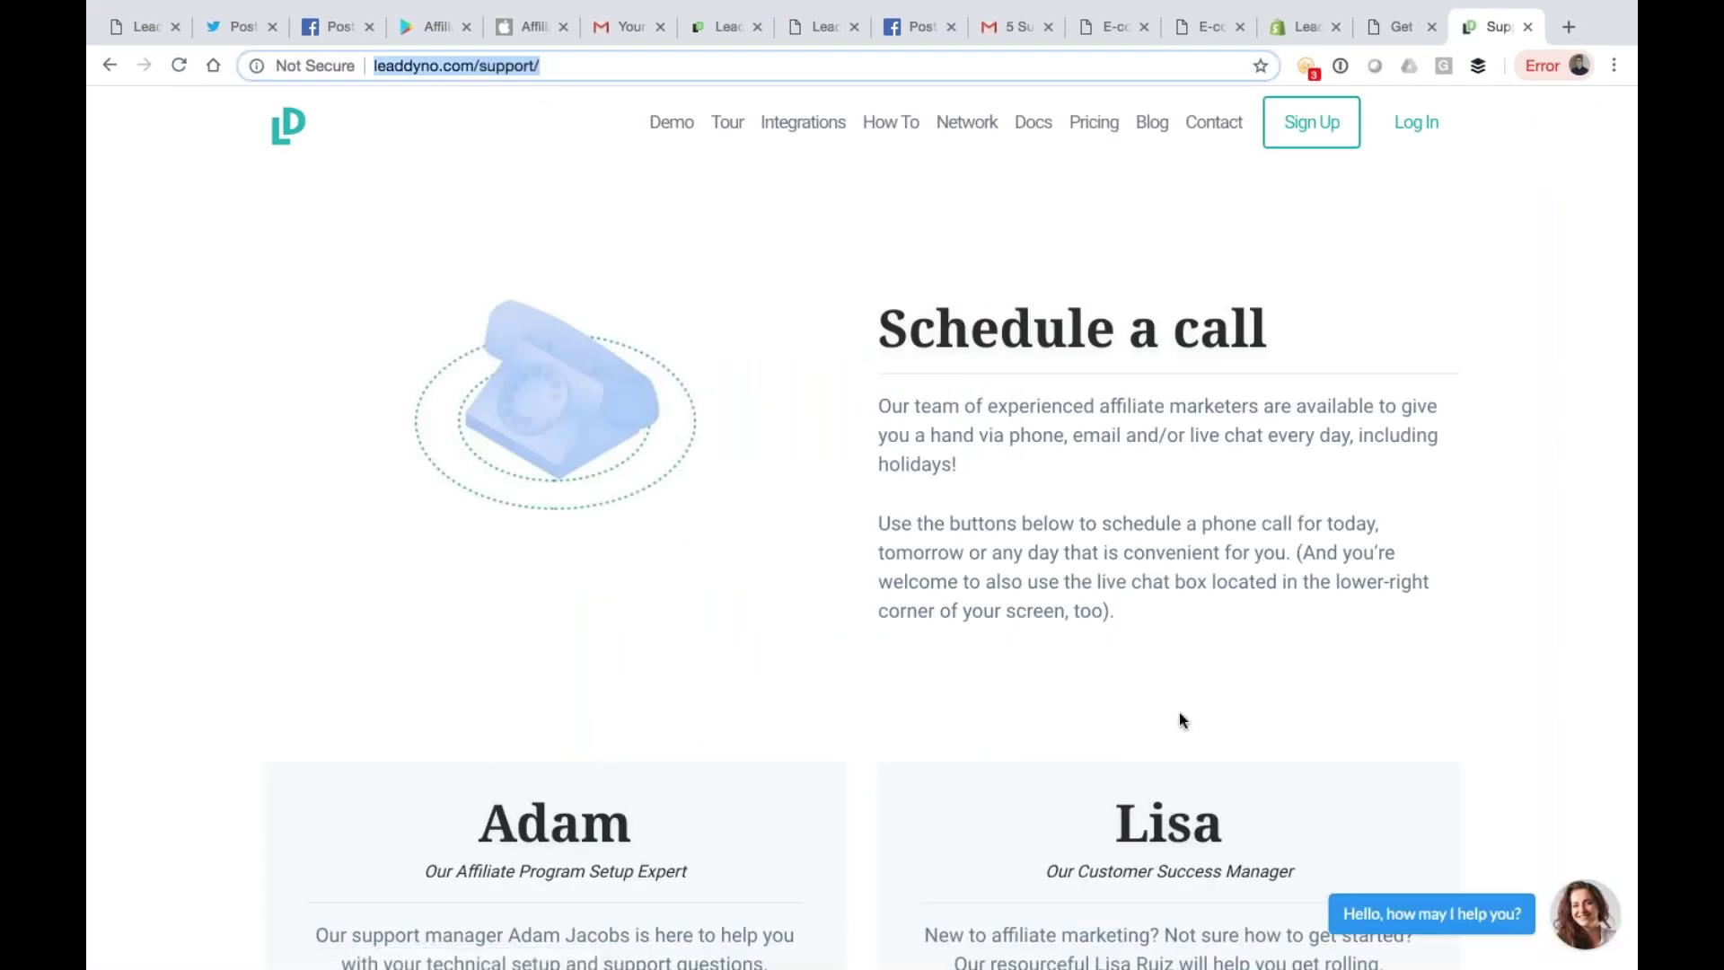
scroll(1179, 719, down, 4)
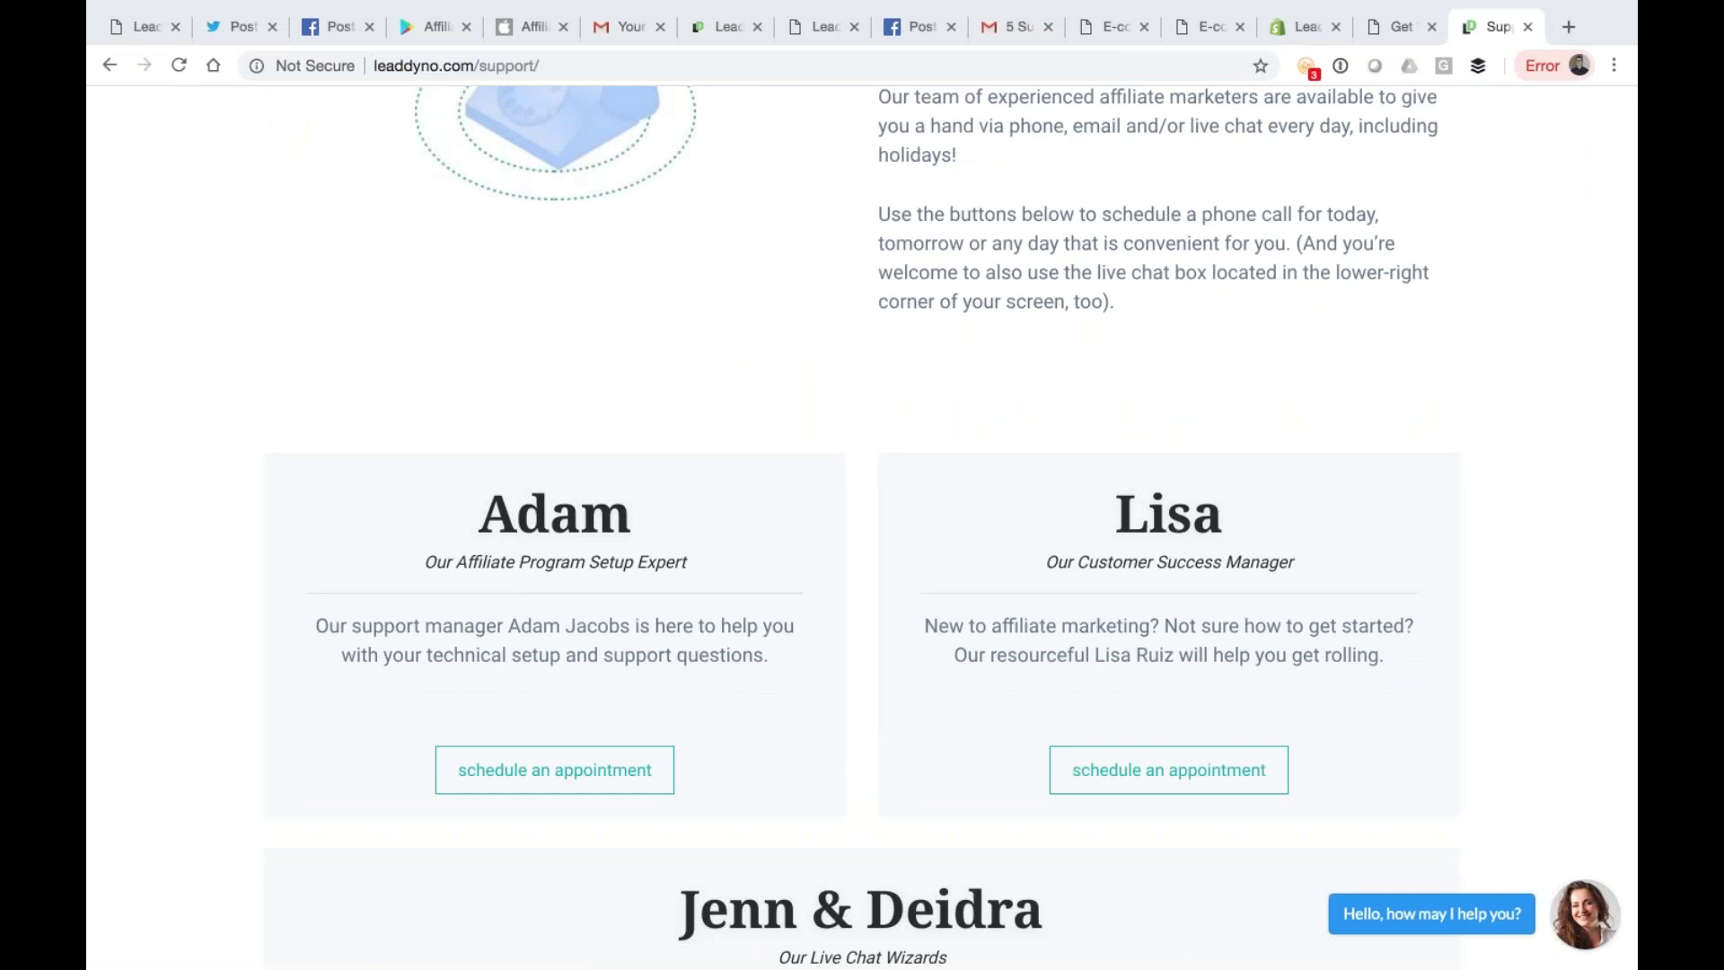
scroll(1302, 279, up, 4)
click(1226, 122)
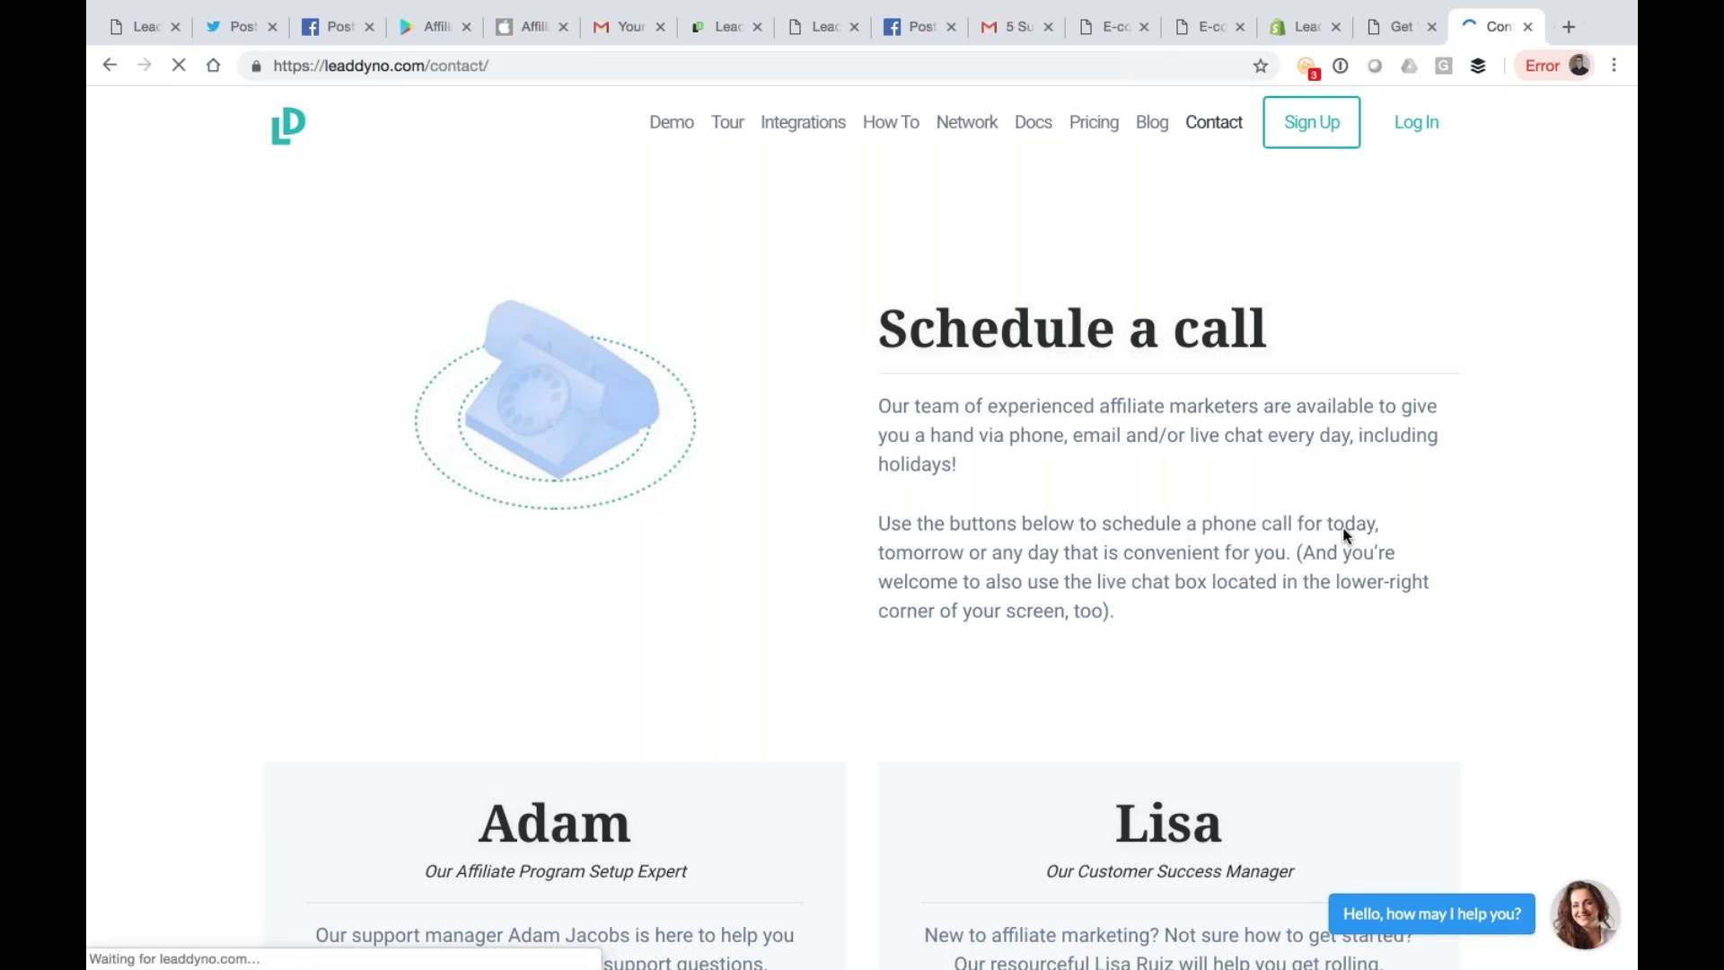
Step: Scroll past the map to the social links, live chat, sales and support email, and phone details
scroll(1343, 536, down, 5)
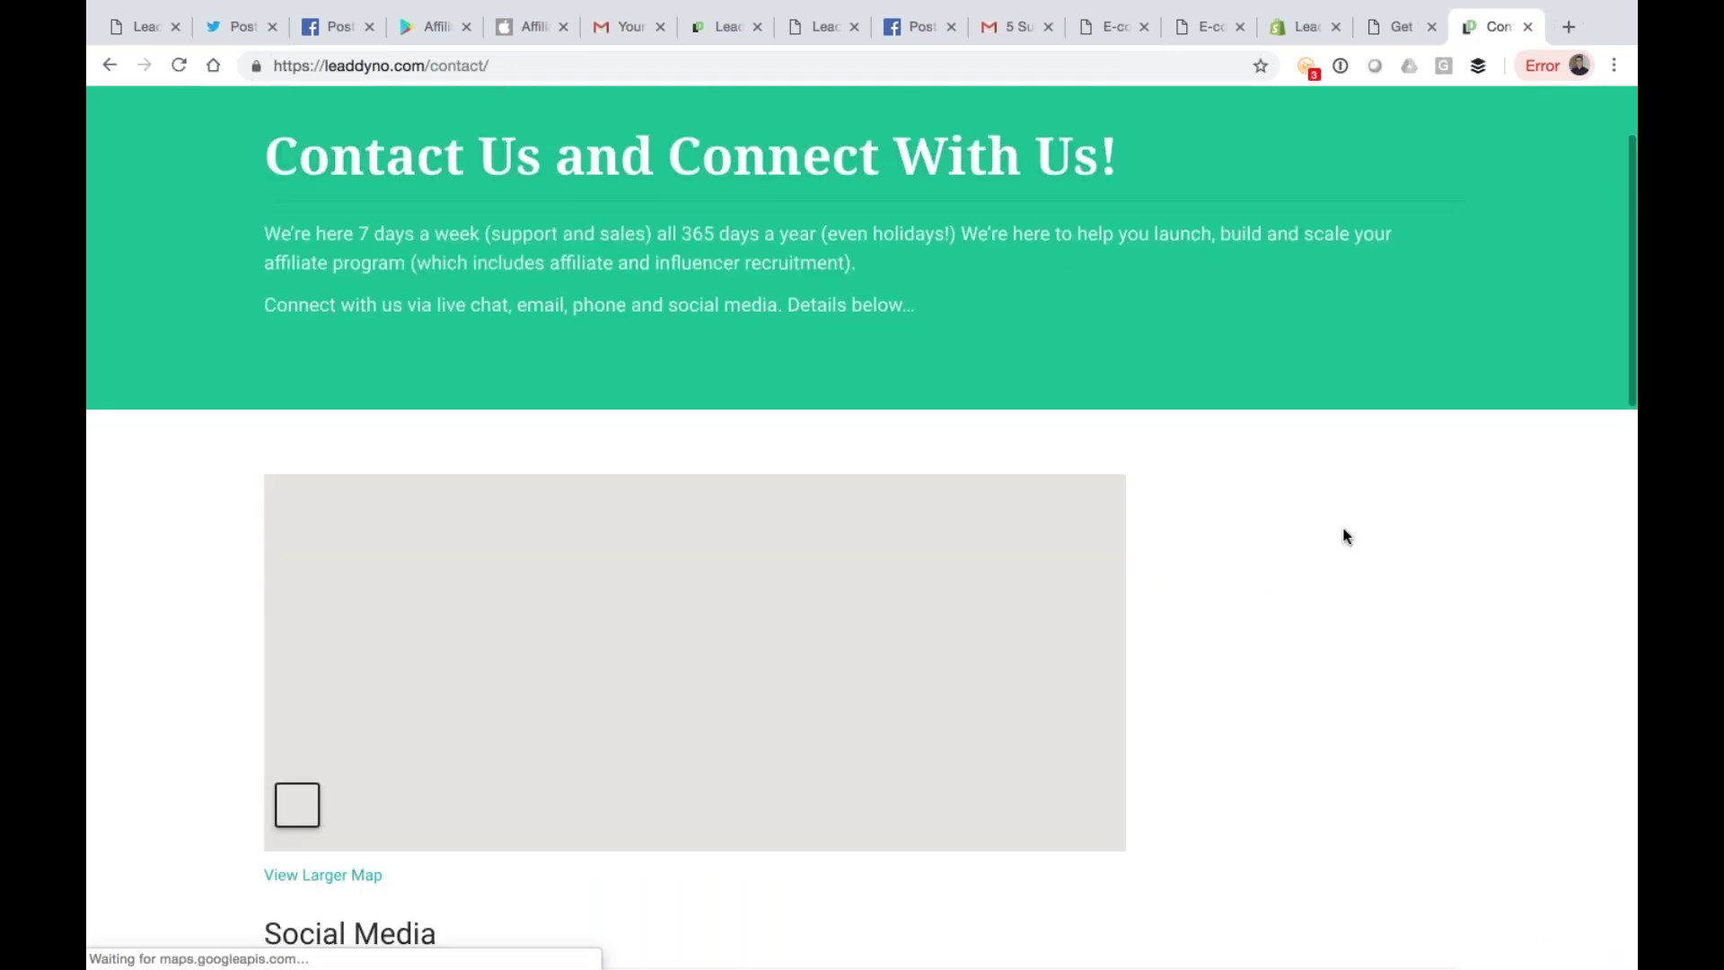
scroll(1343, 536, down, 6)
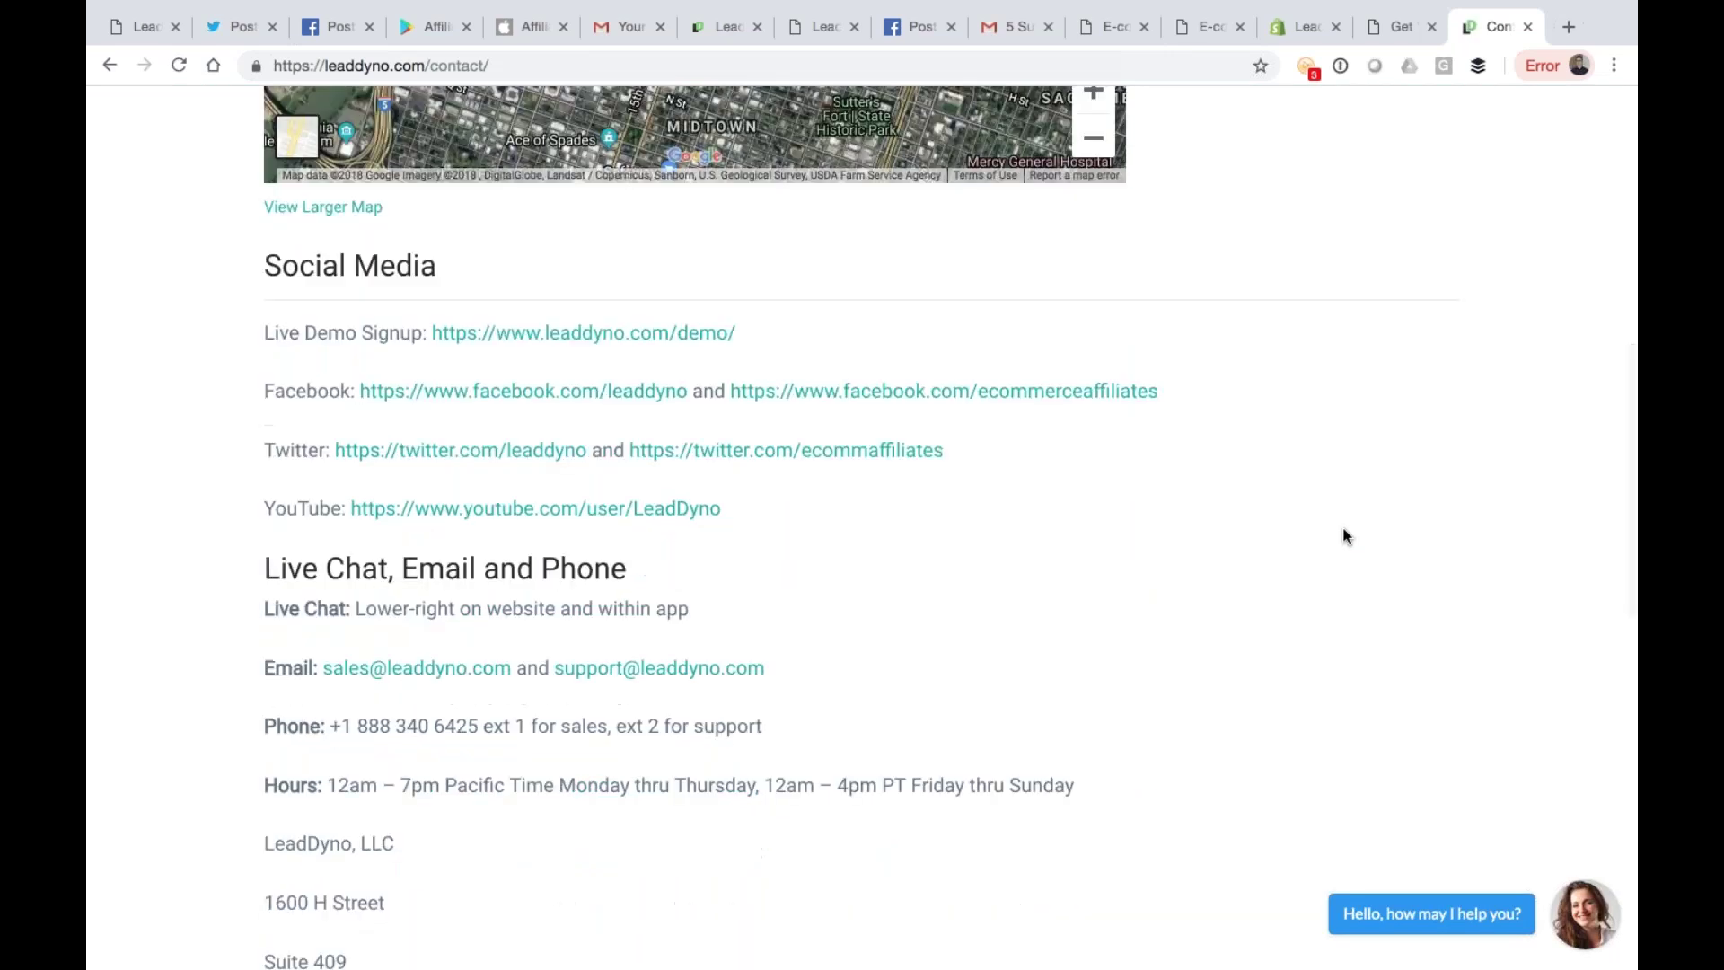
click(620, 70)
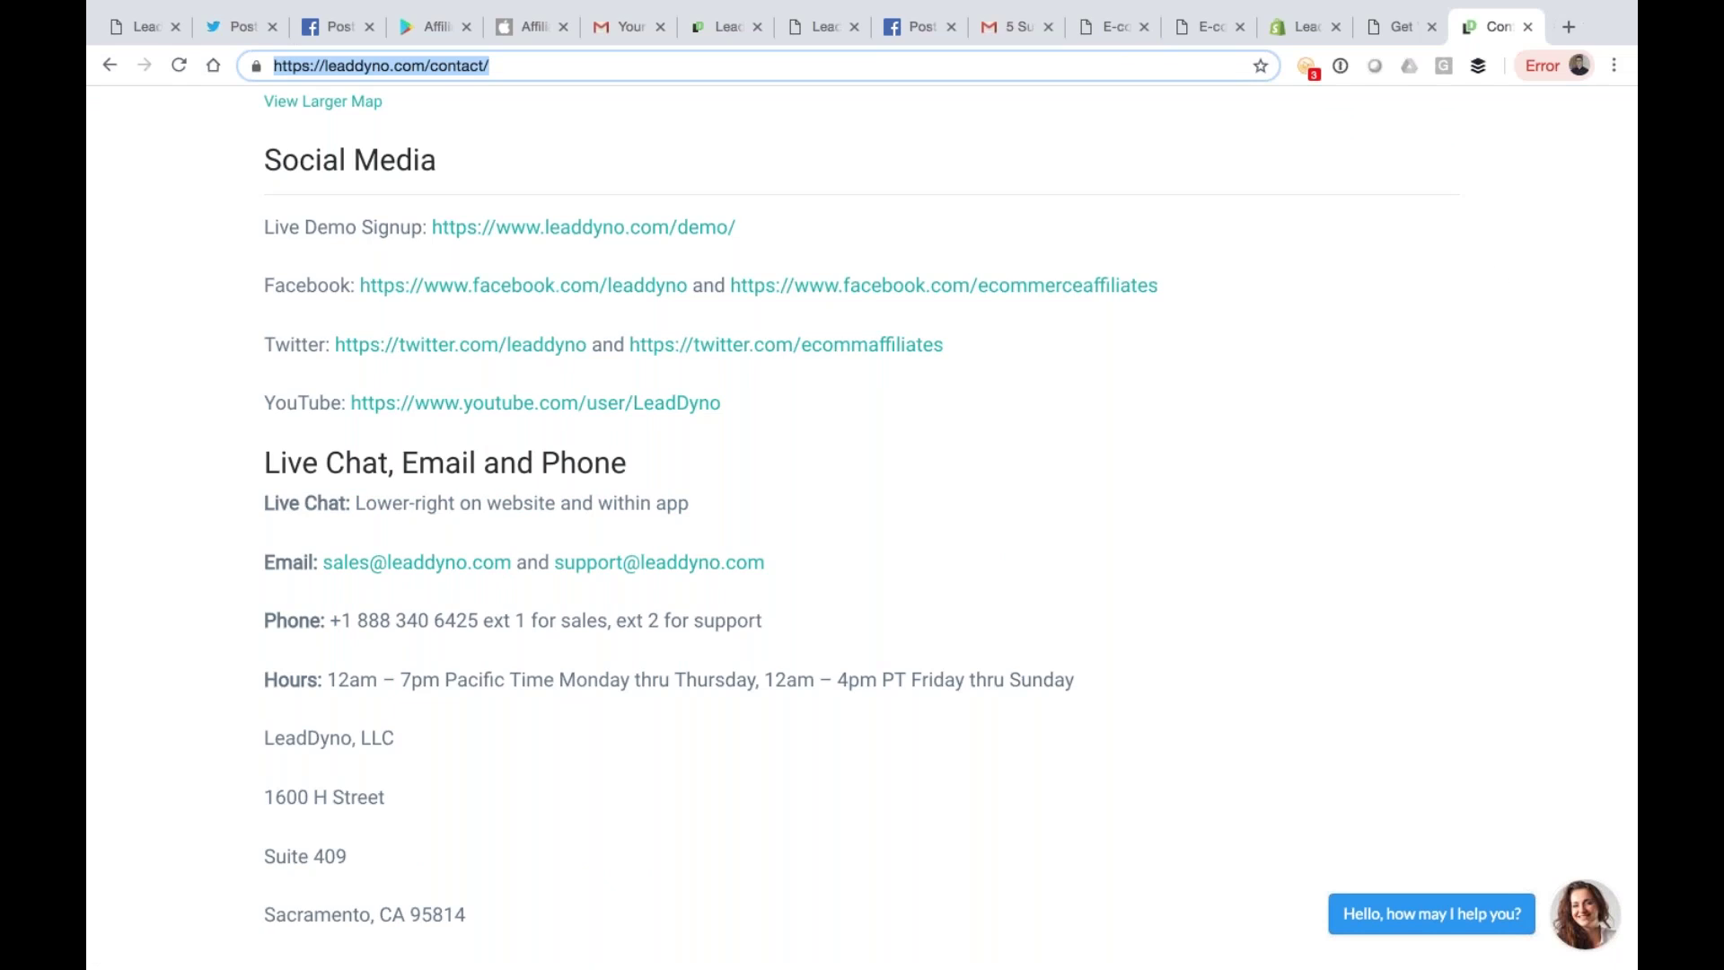